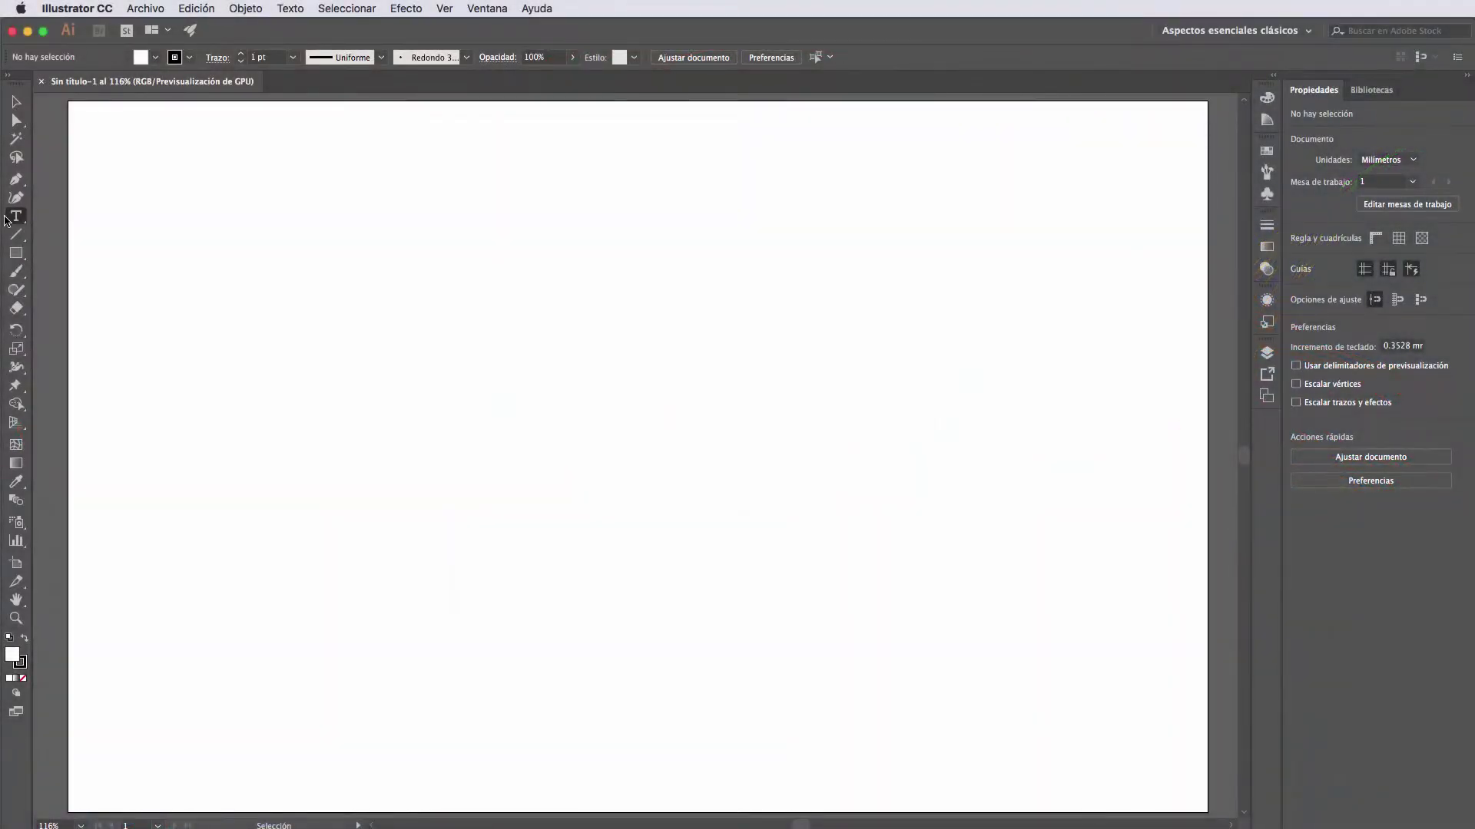
Place a 'Lorem ipsum' point-text label and a small placeholder paragraph box near the top-left.
click(6, 221)
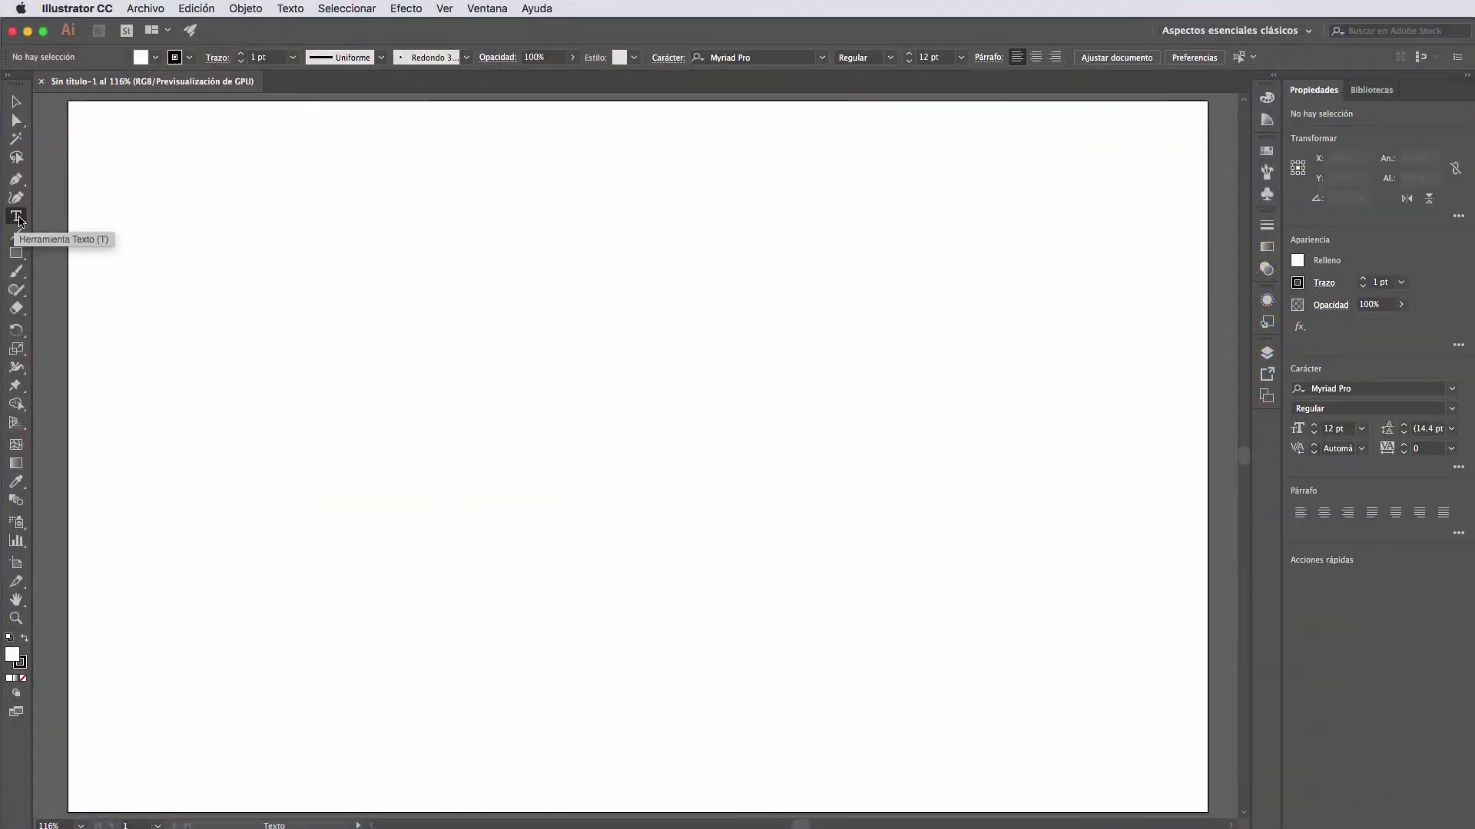
click(20, 220)
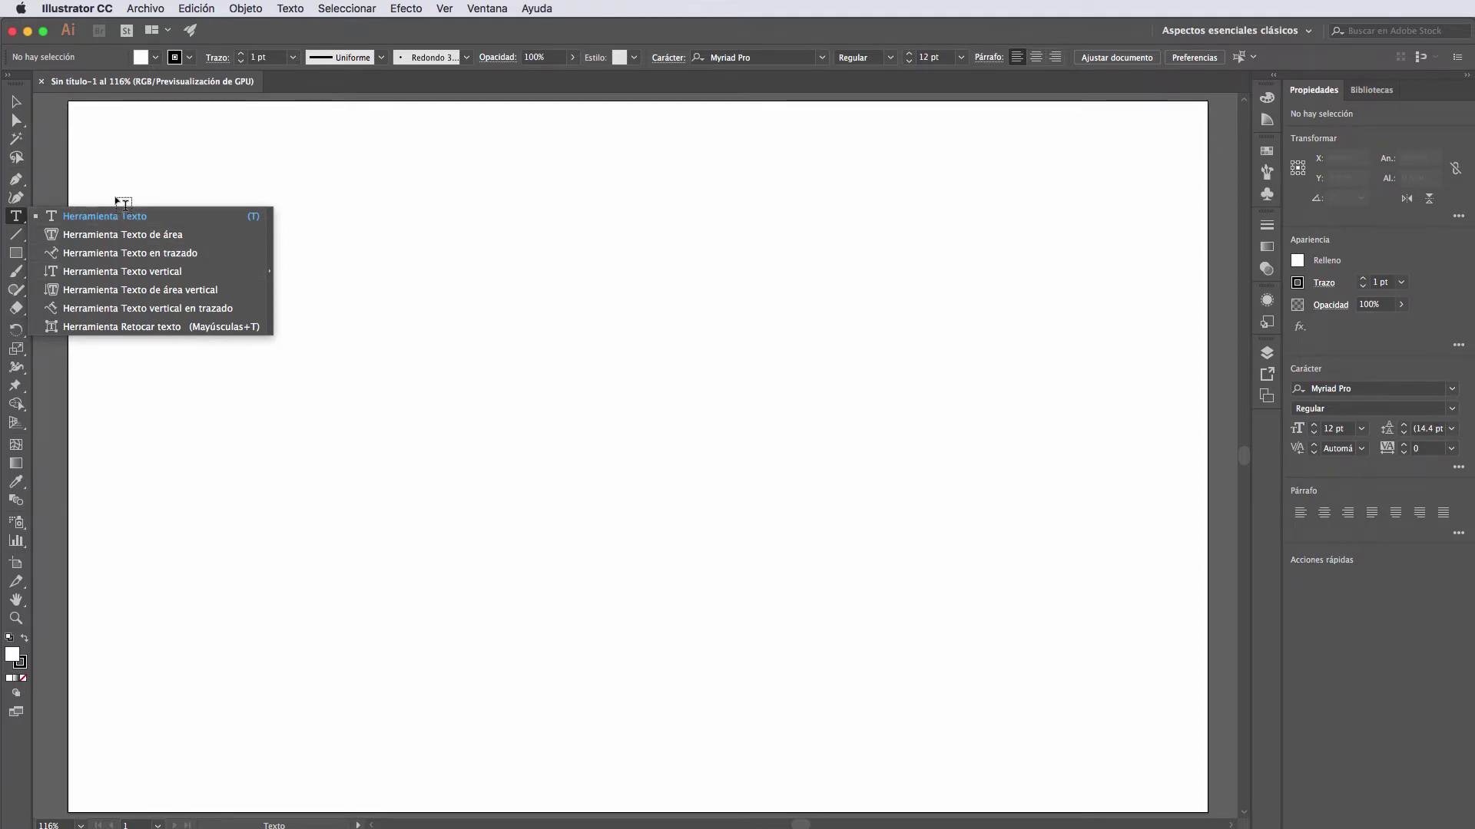
click(176, 160)
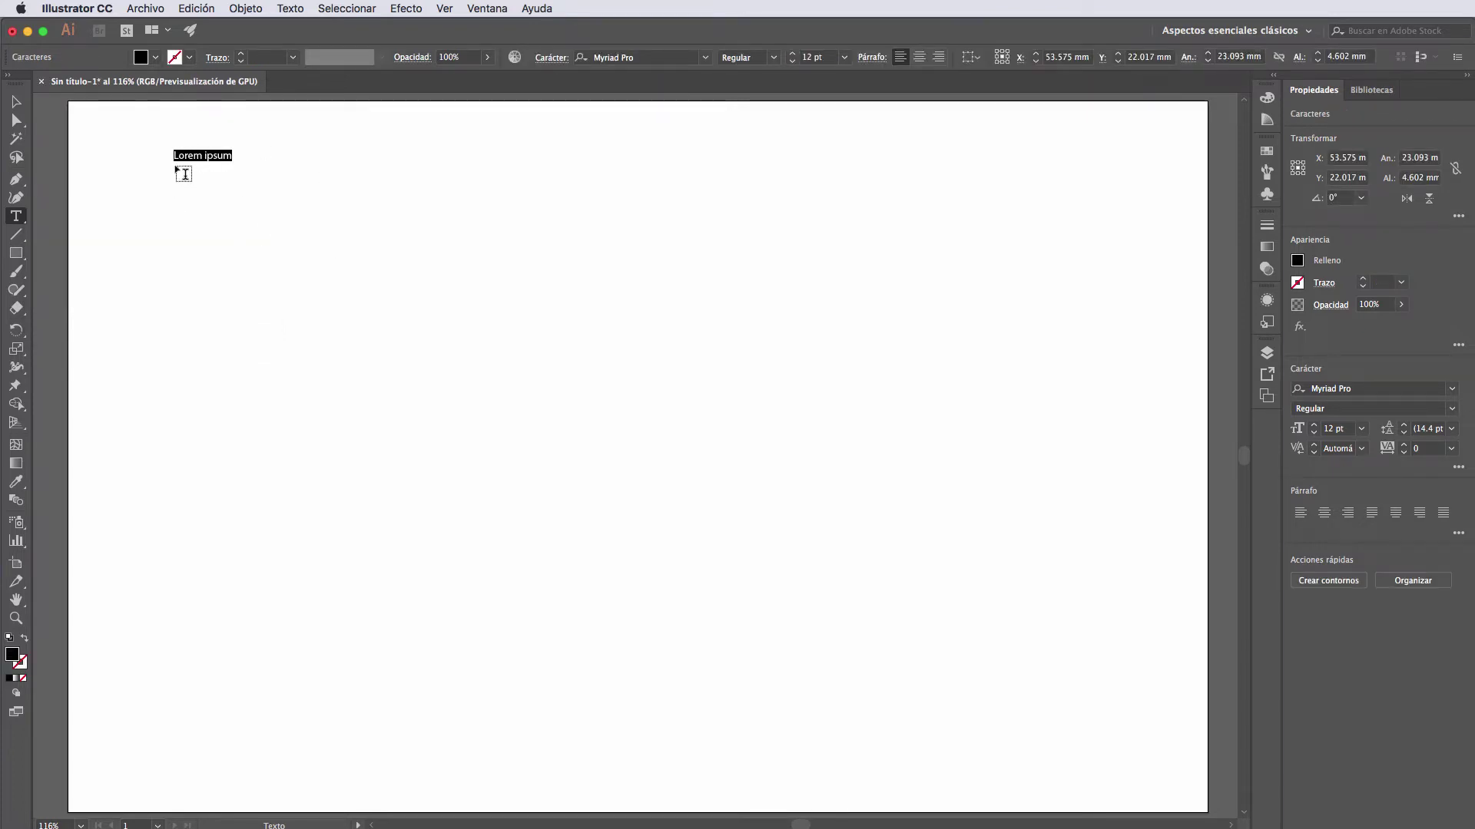
drag(270, 149, 424, 187)
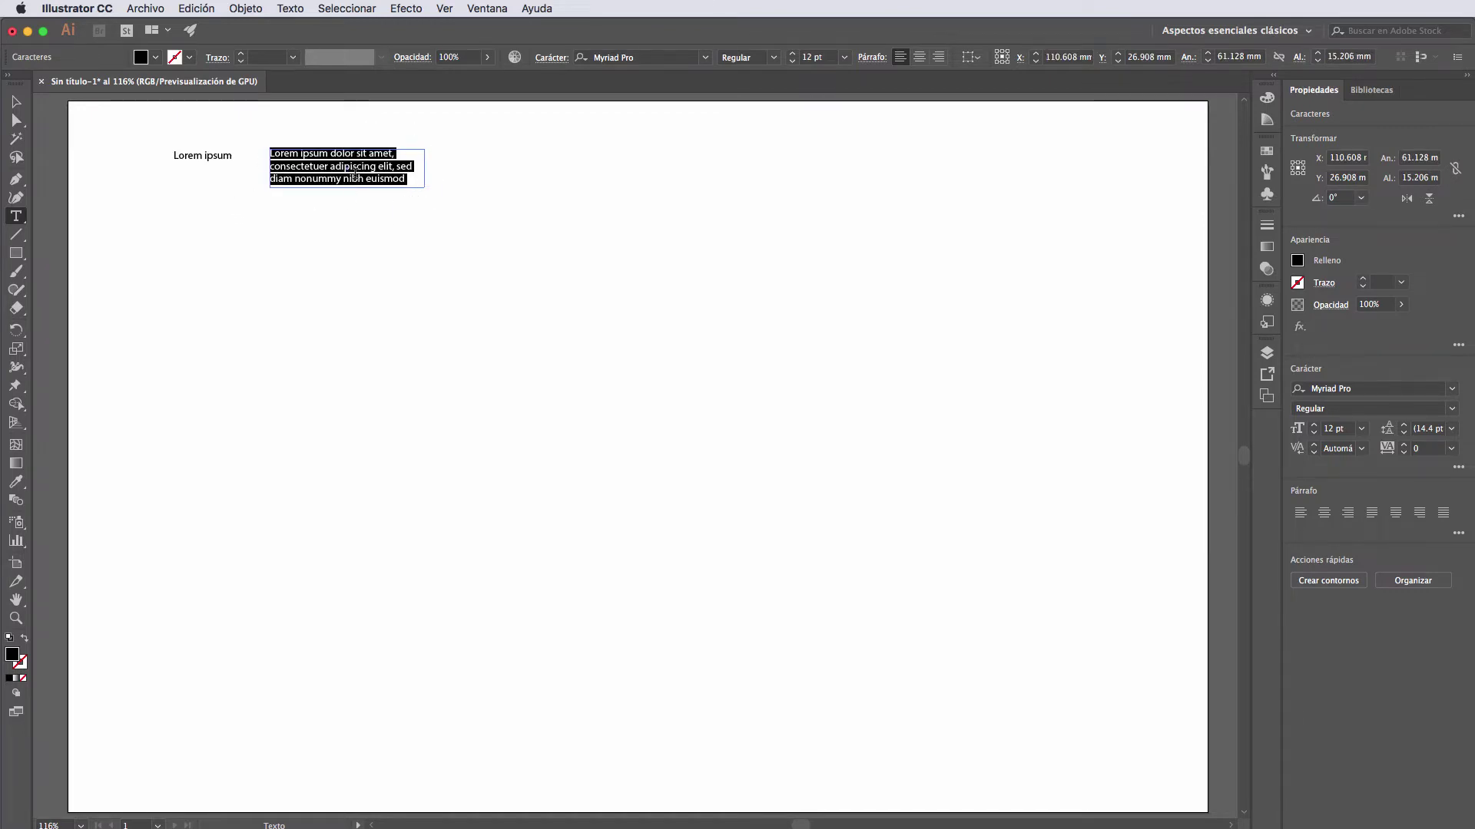
click(15, 217)
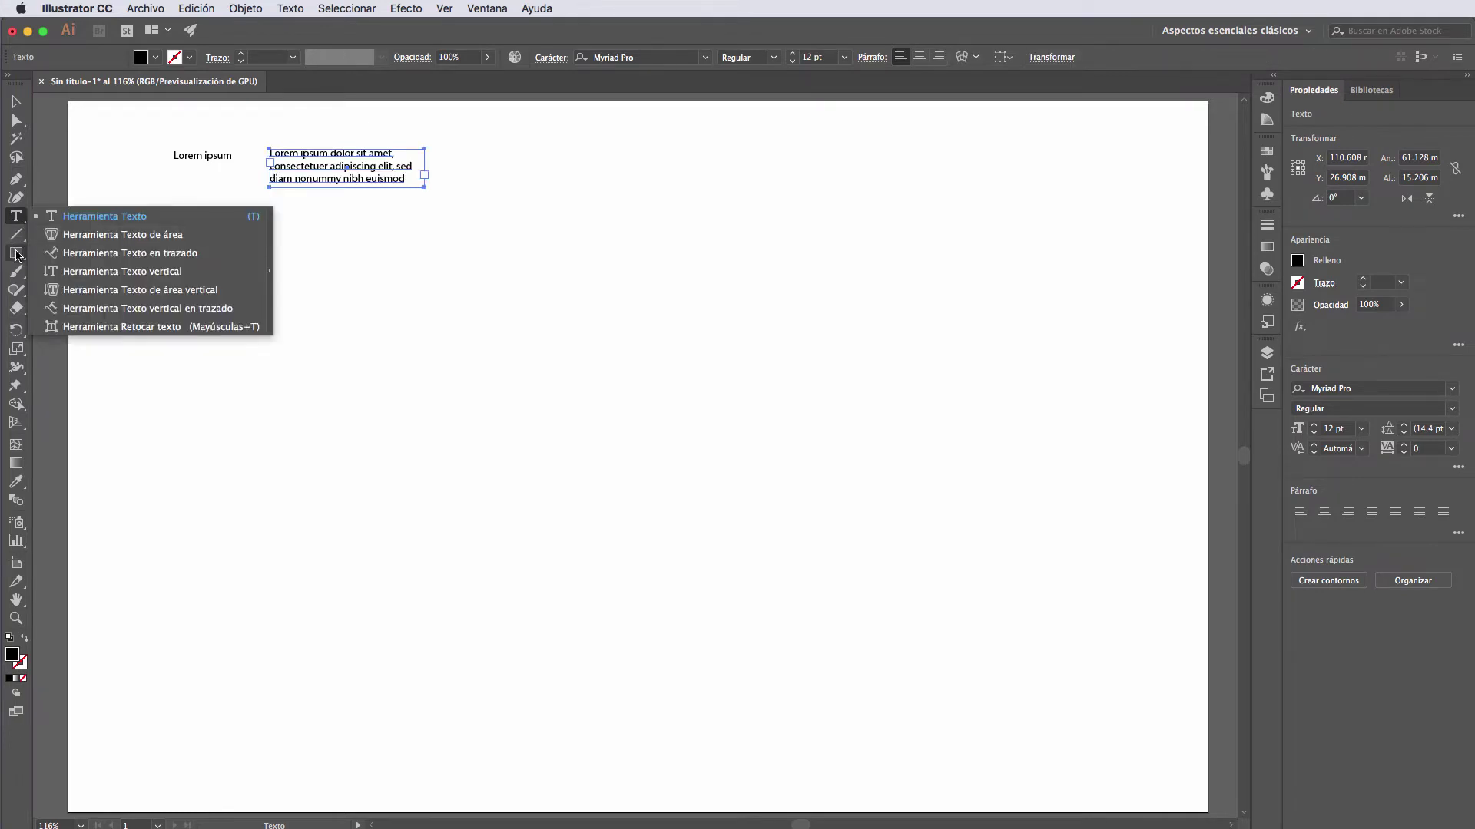
Draw a rectangle below the text and fill it with placeholder area text.
click(16, 254)
drag(188, 278, 381, 418)
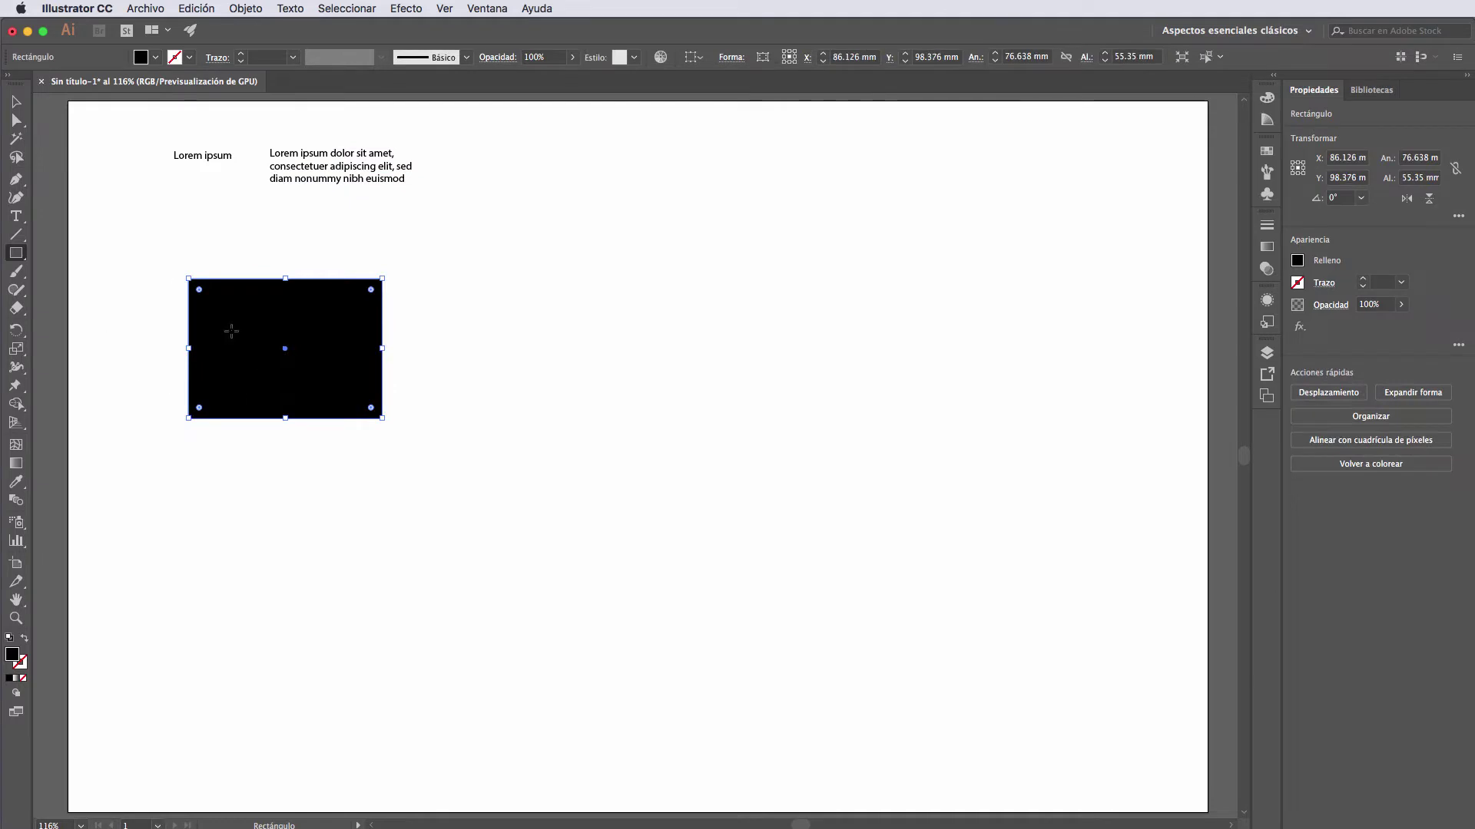
click(16, 216)
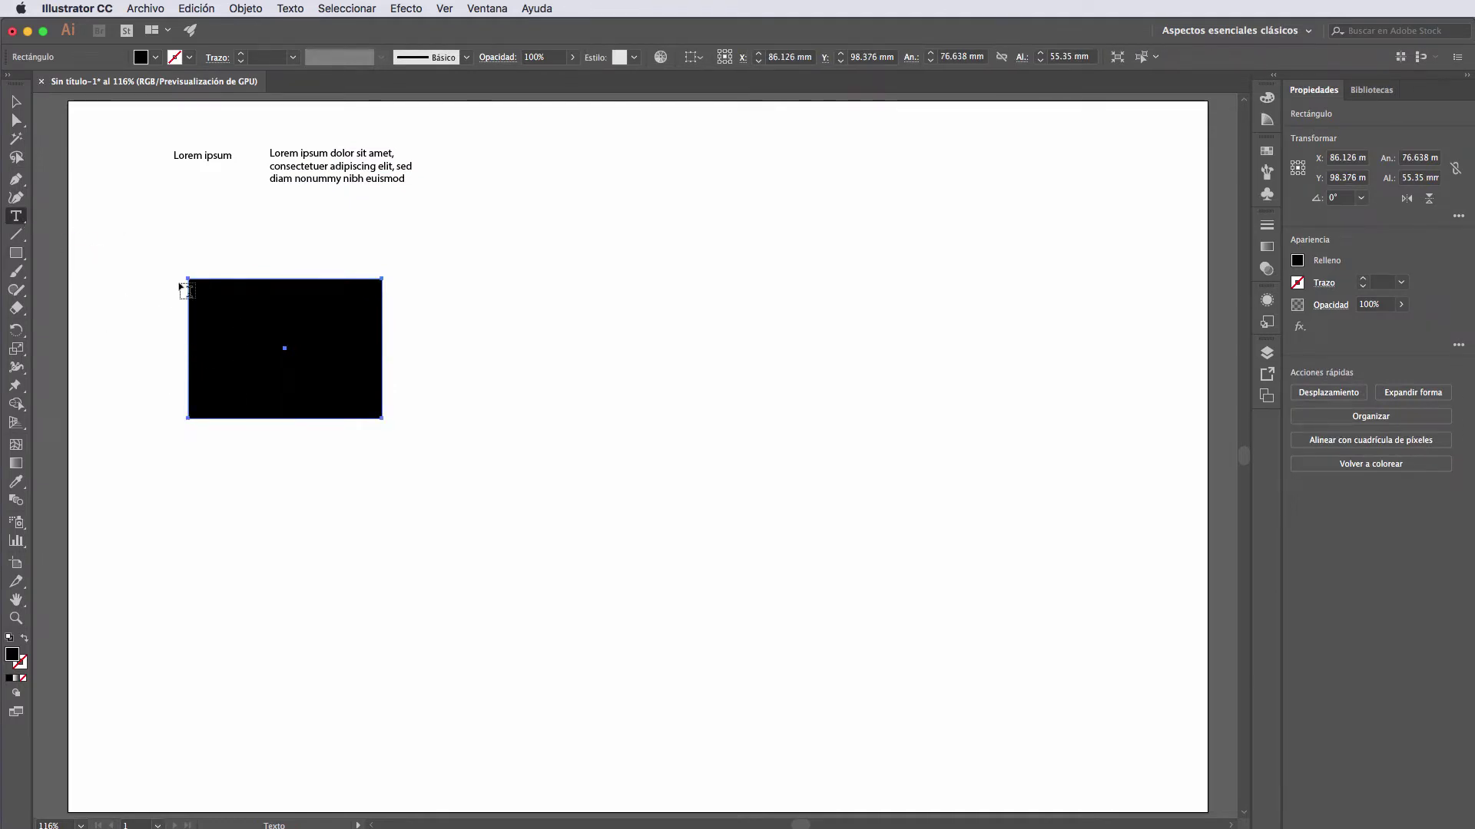
drag(17, 215, 115, 235)
click(221, 309)
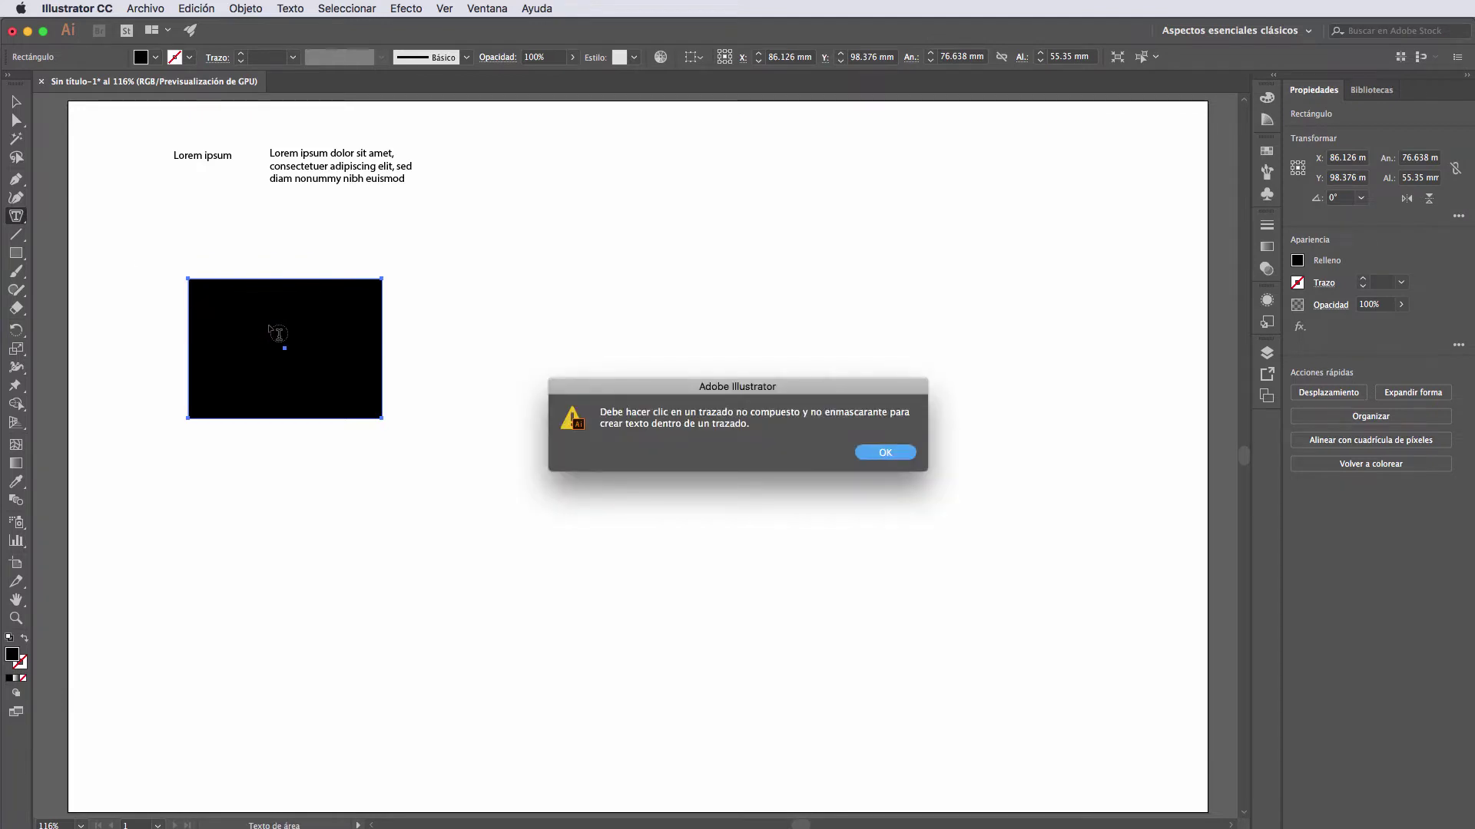
click(902, 458)
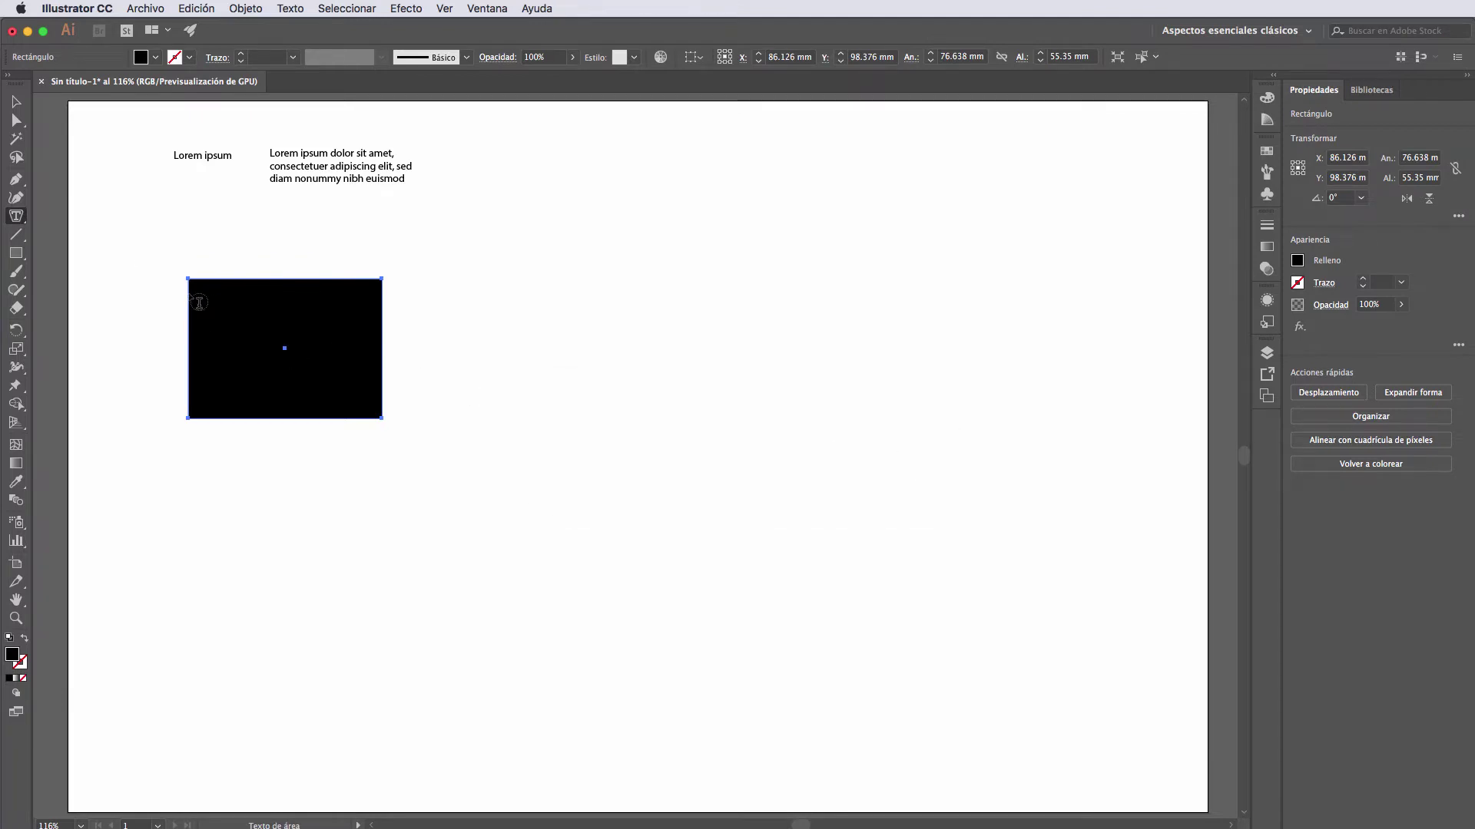
click(192, 299)
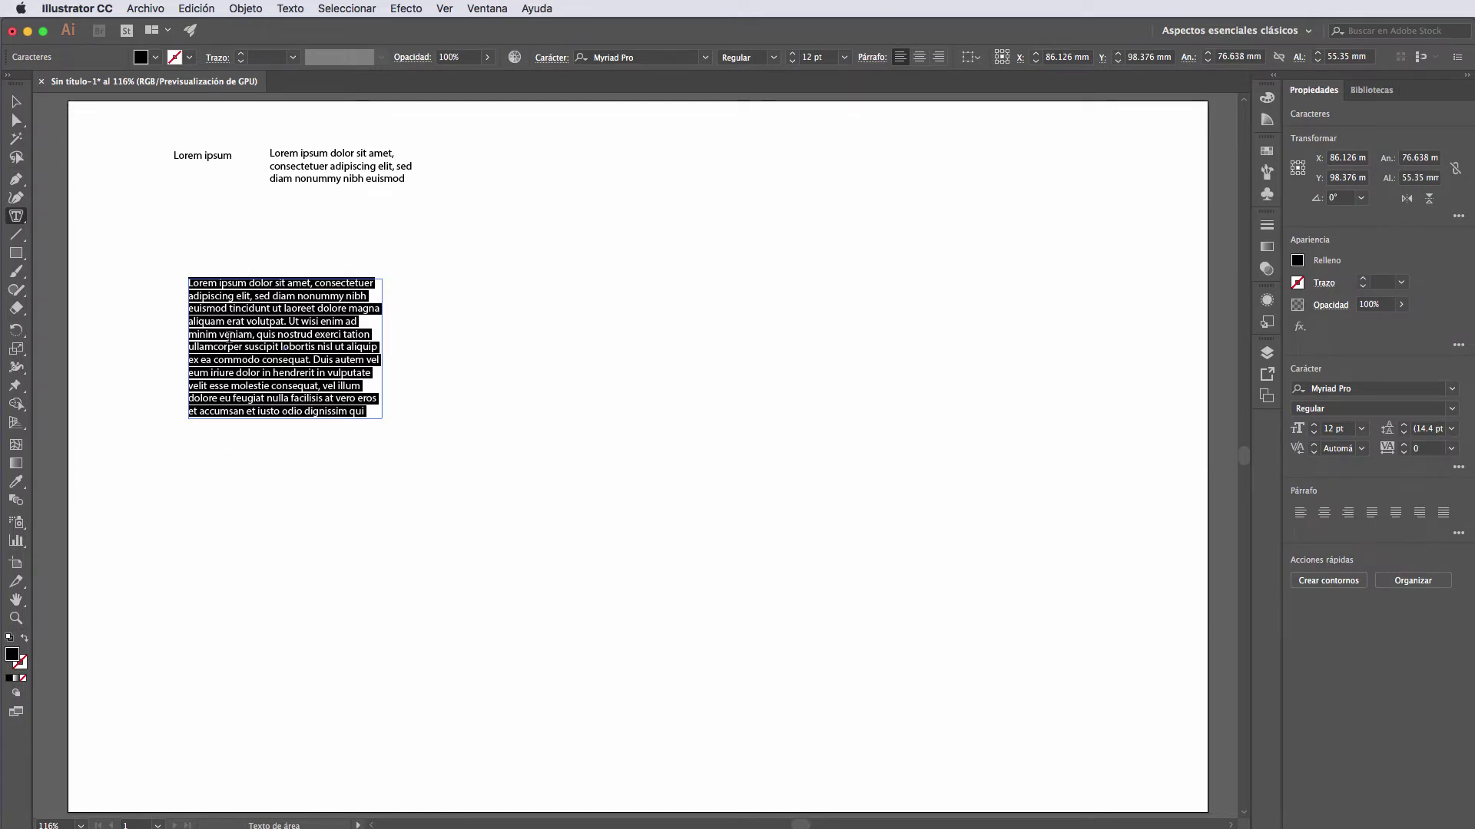
click(19, 225)
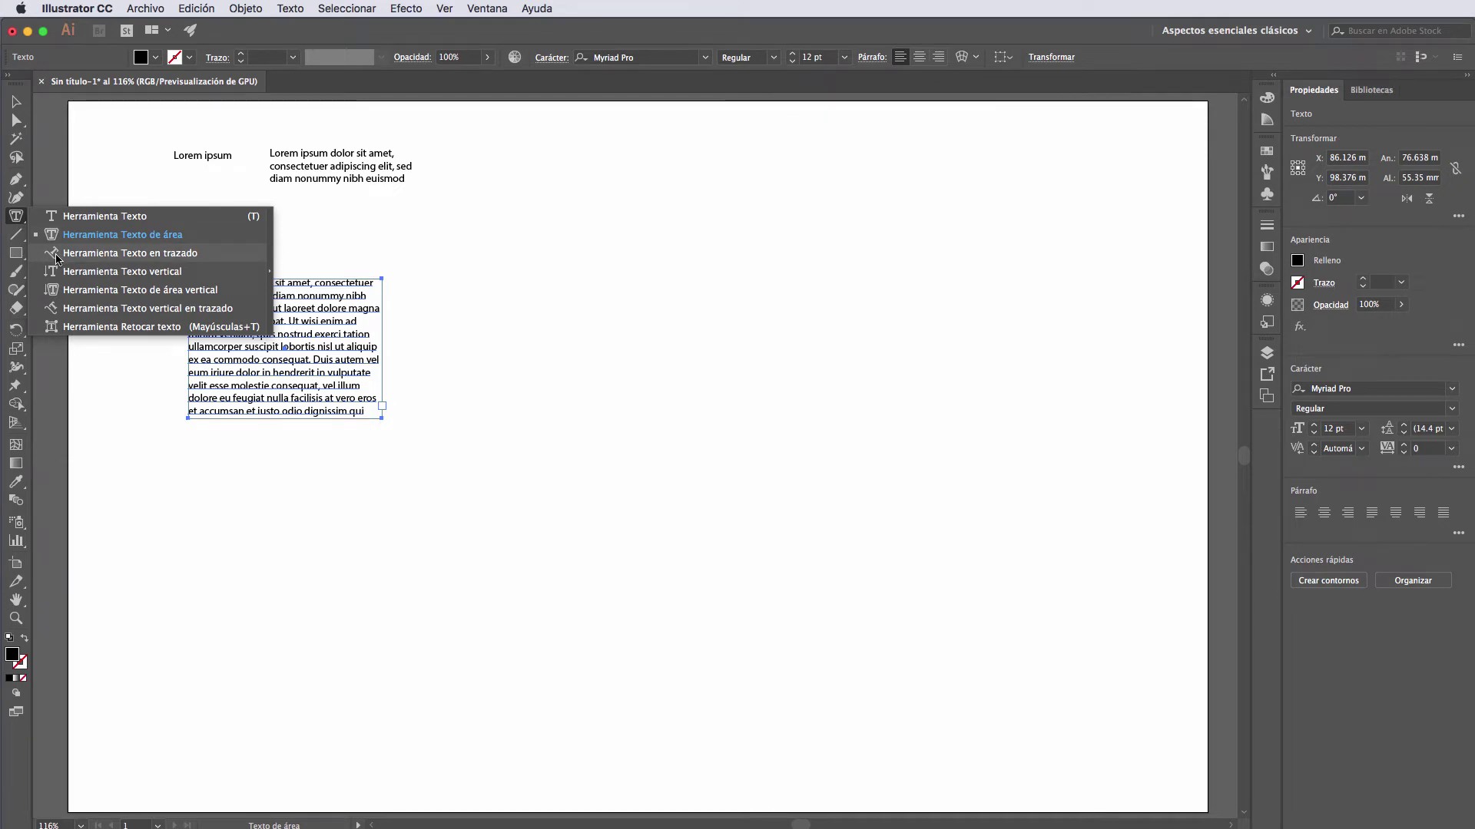
Draw a diagonal line across the page and run placeholder text along it.
click(17, 235)
drag(333, 596, 766, 383)
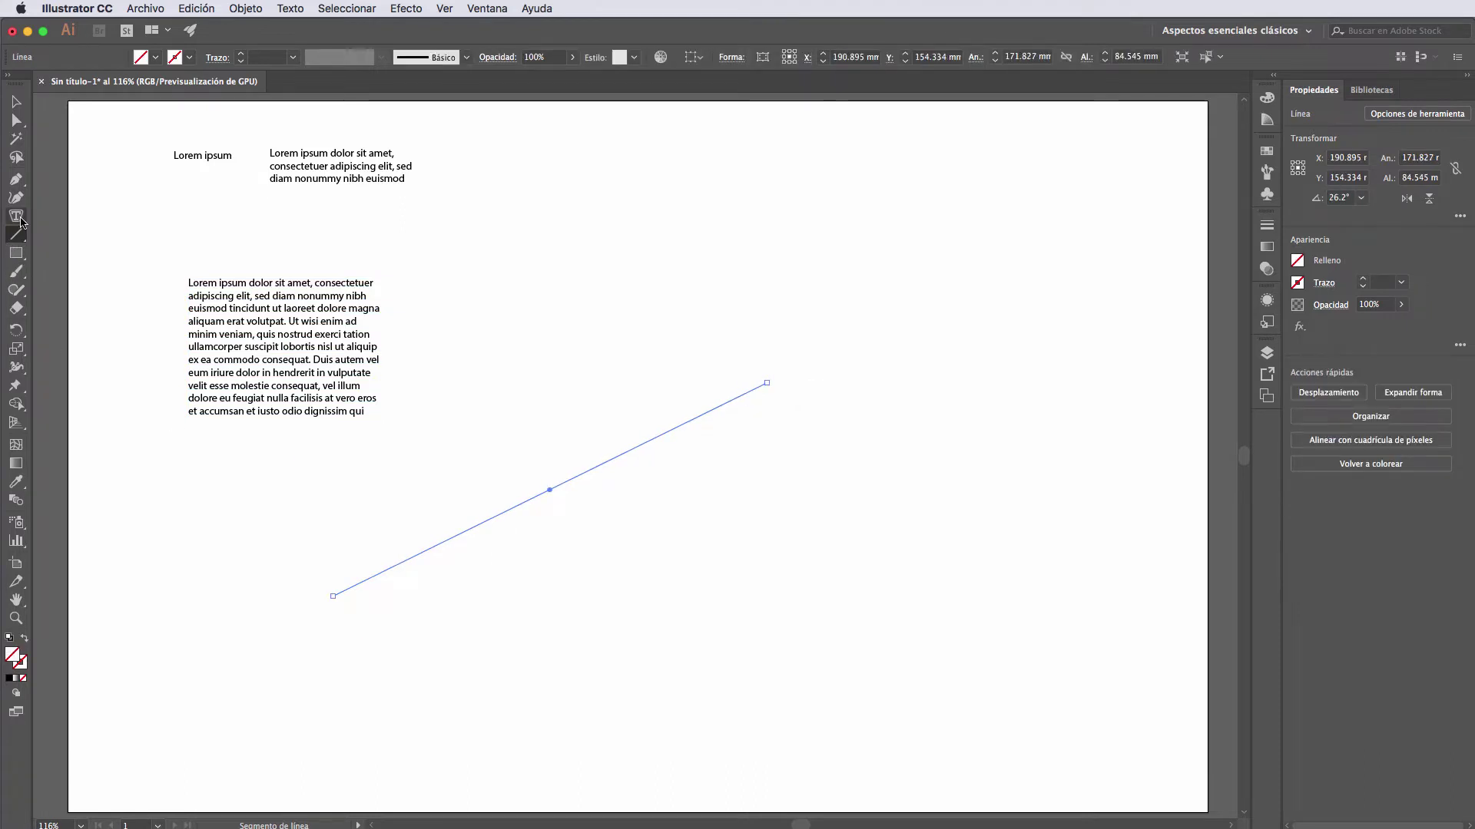
drag(16, 216, 52, 249)
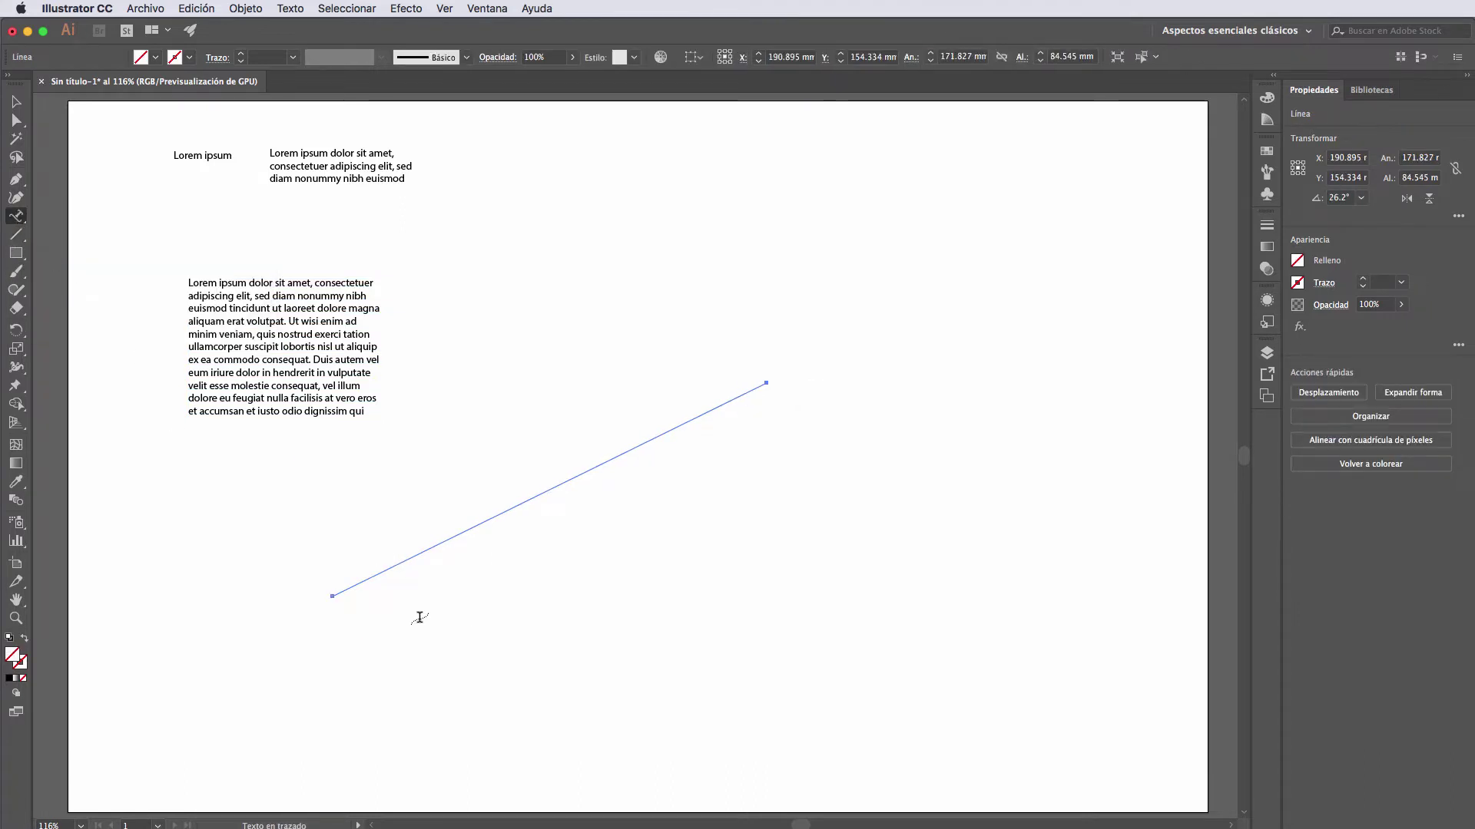
click(350, 588)
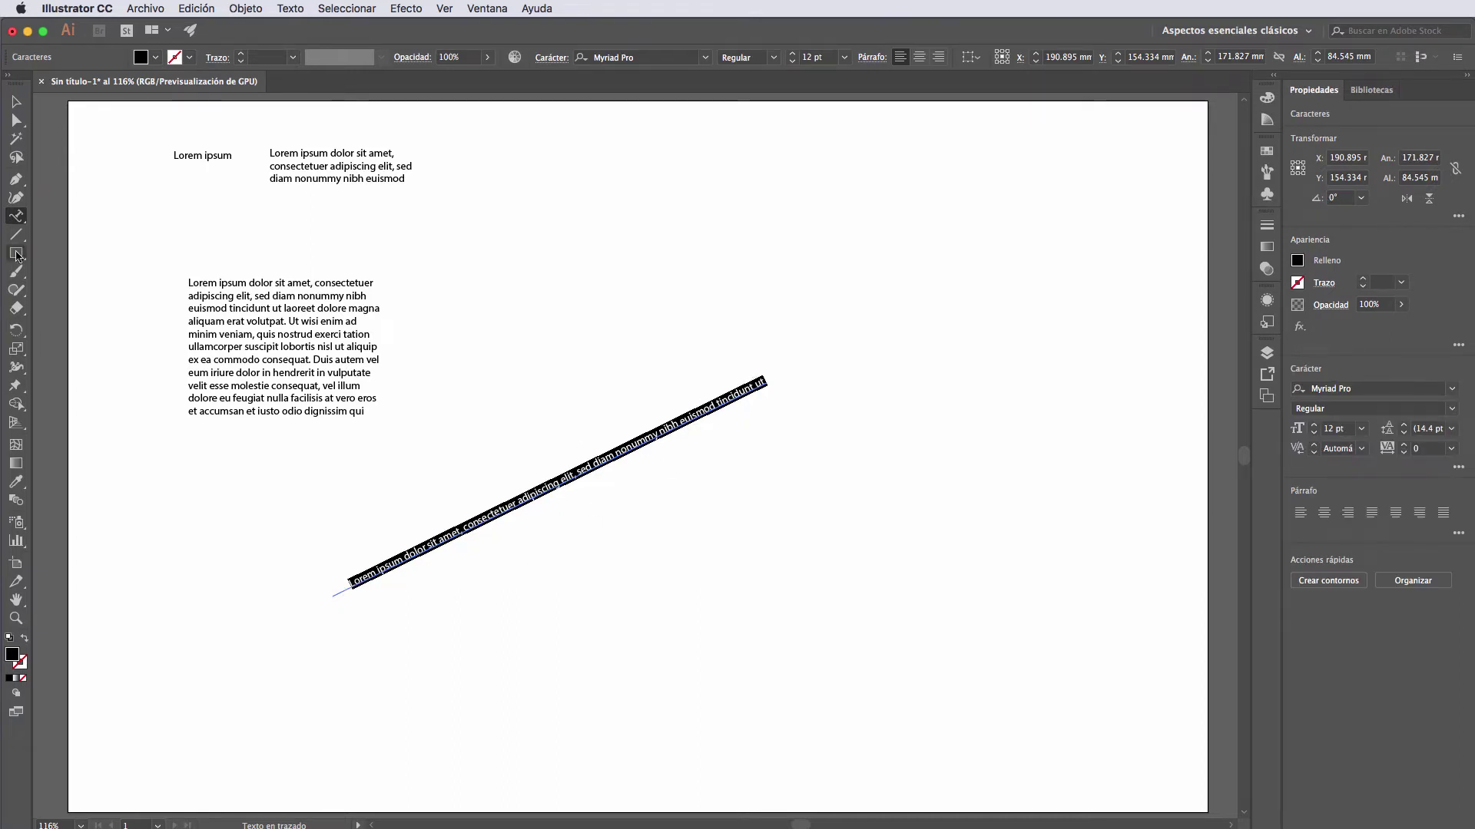
click(19, 216)
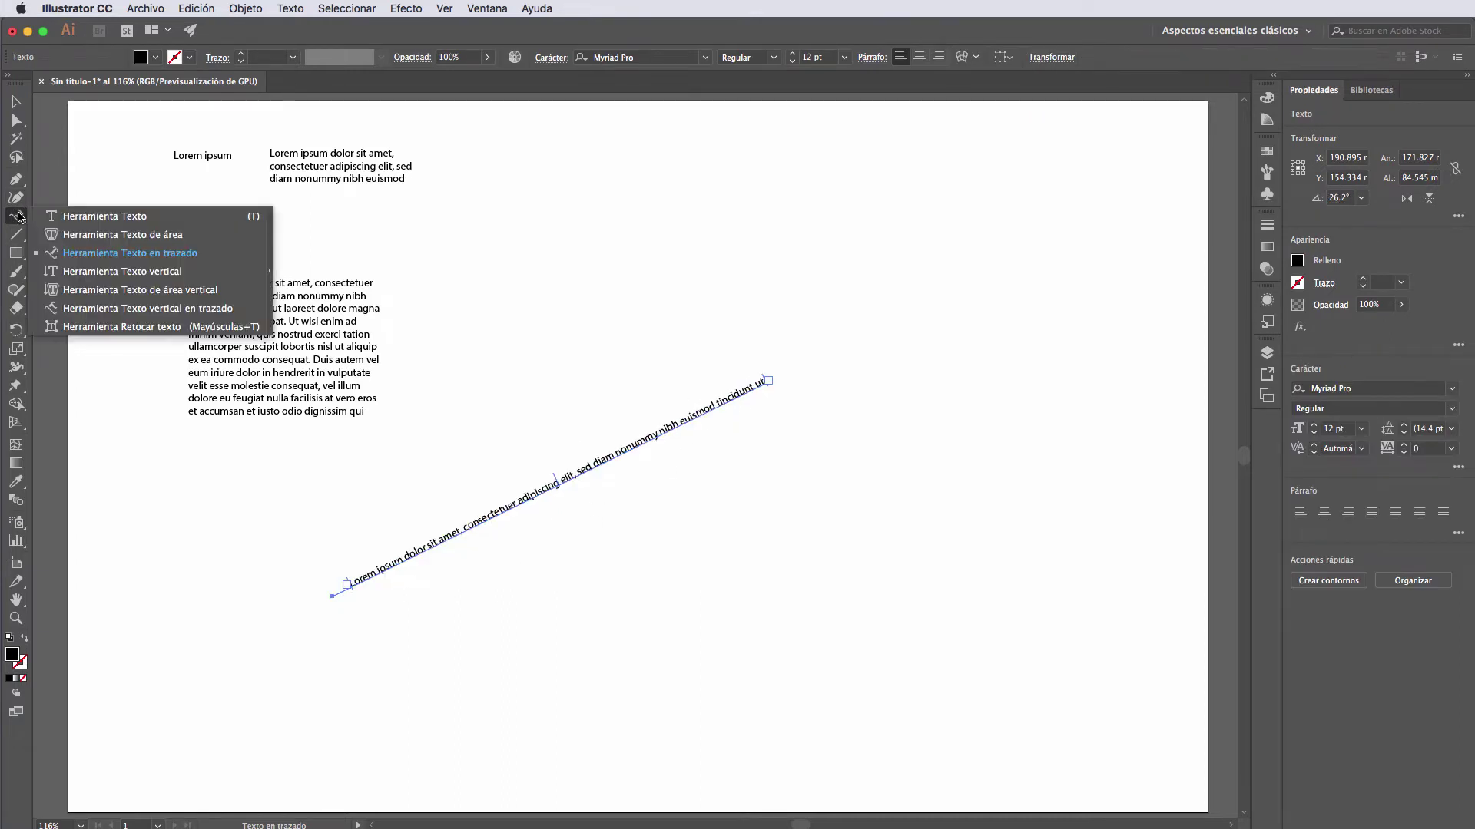
Add a block of vertical placeholder text columns and a short typed vertical phrase below it.
click(74, 271)
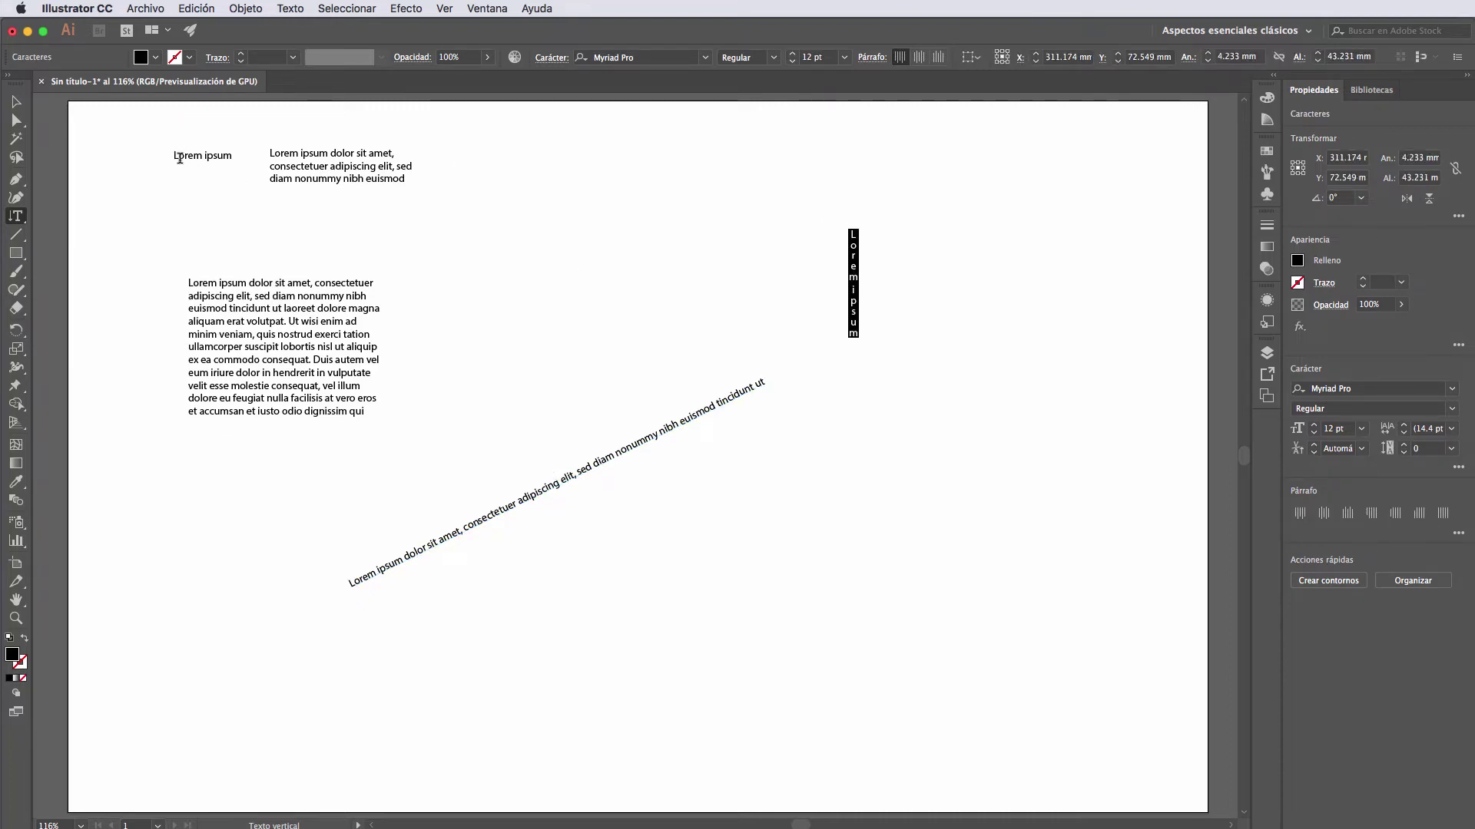
drag(918, 222, 1037, 406)
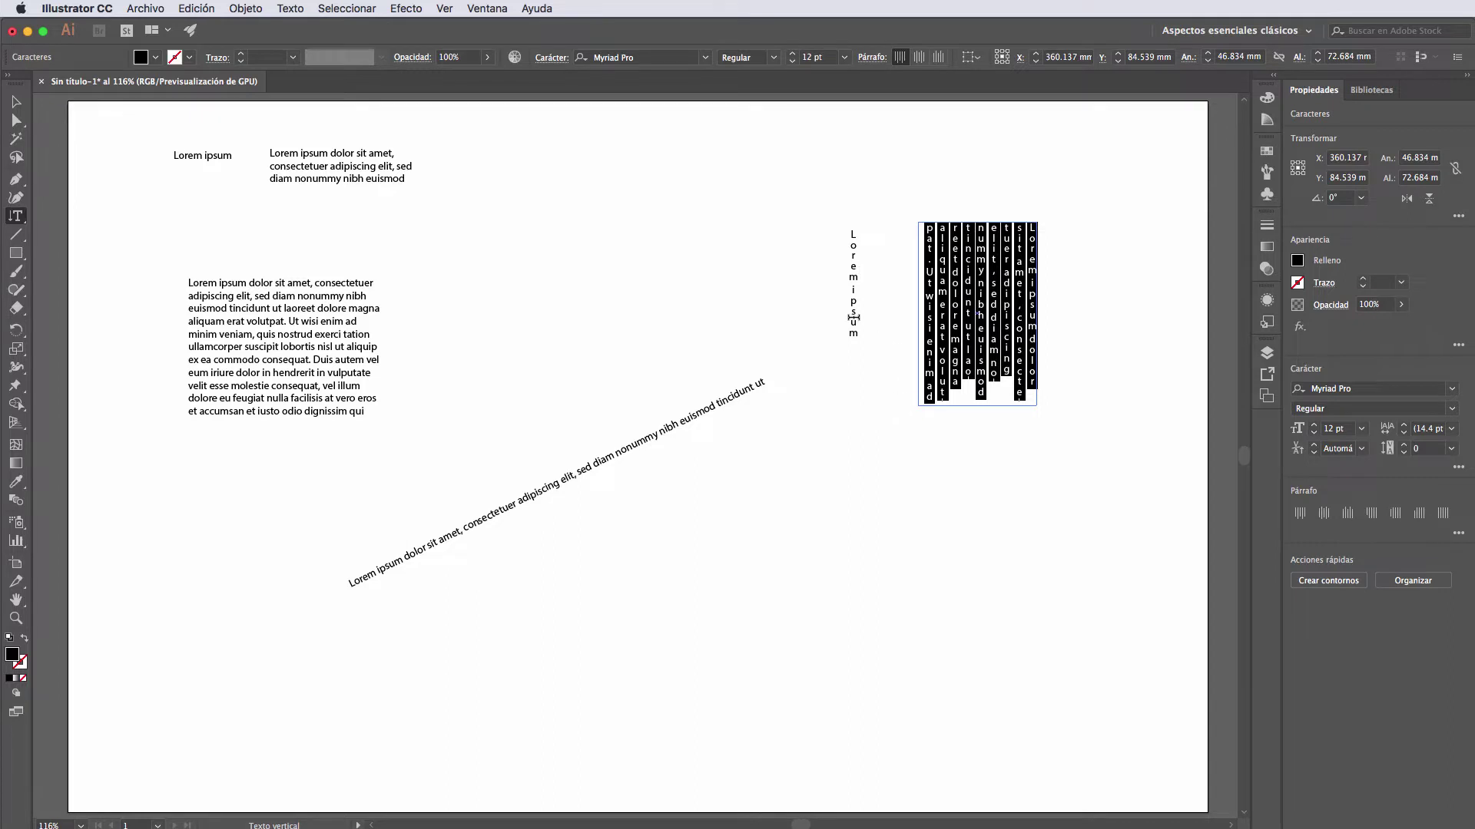
key(Escape)
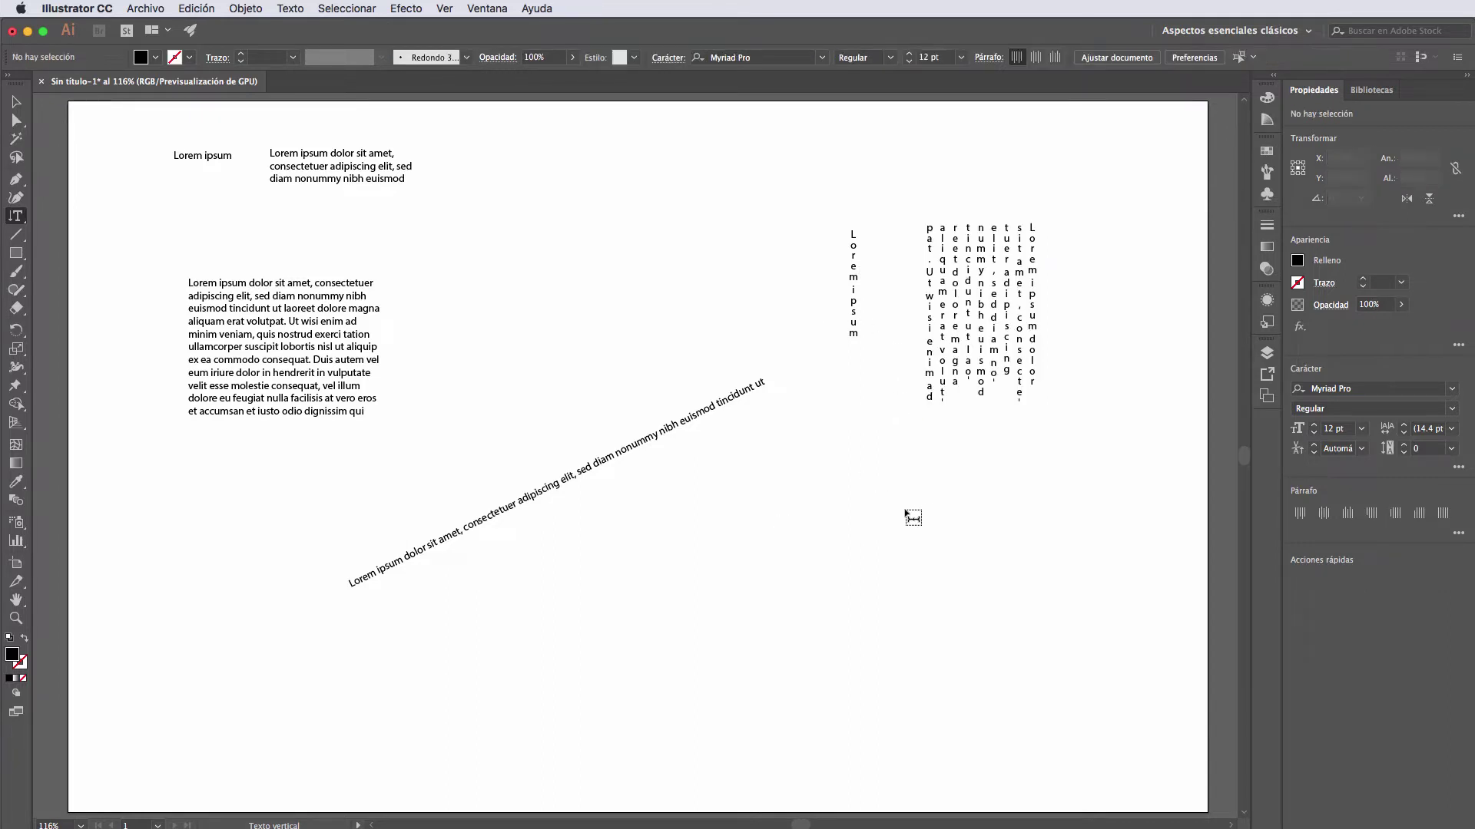
click(898, 509)
text(Lonny les habla)
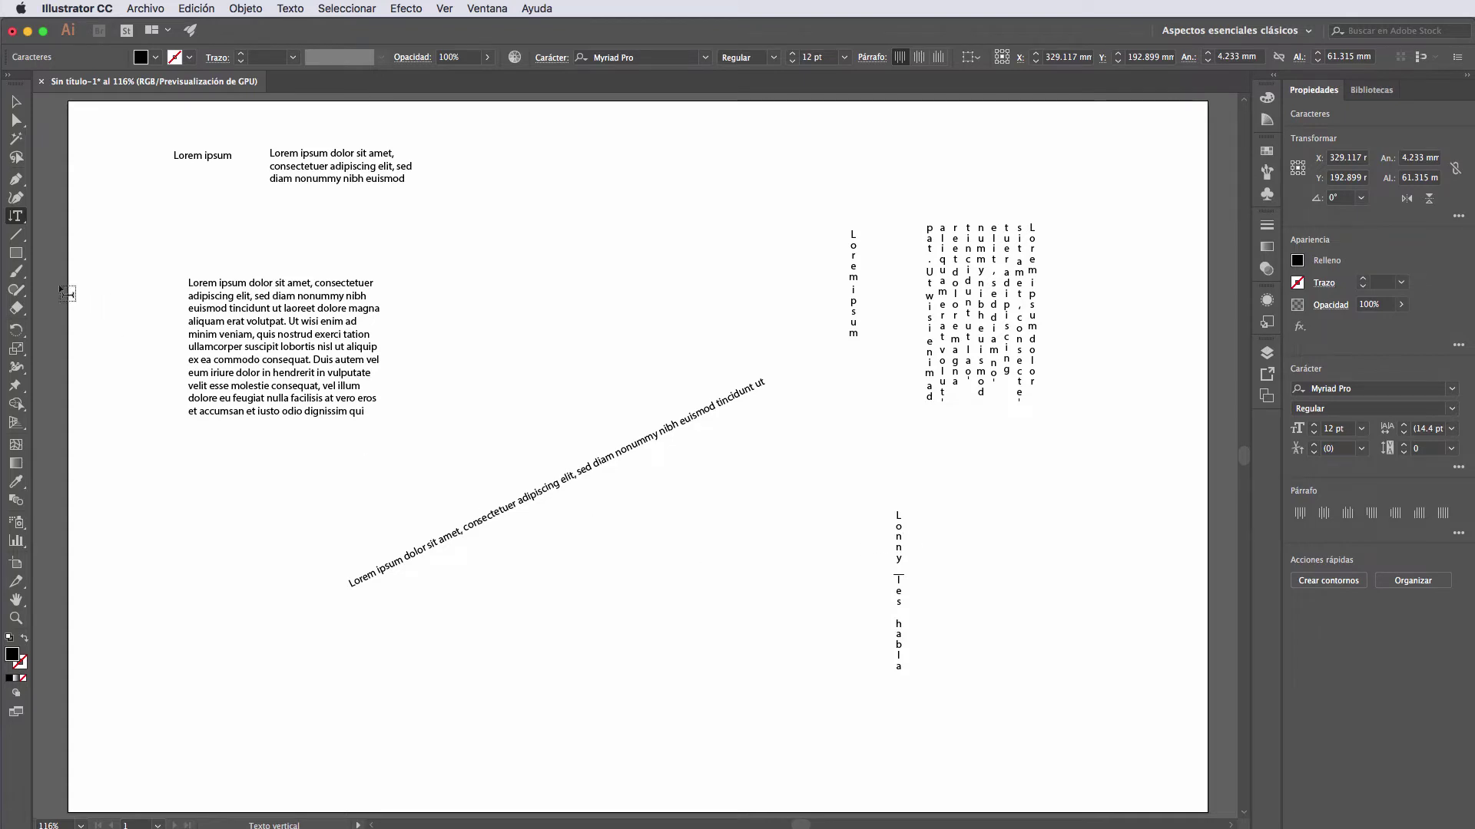
Draw a black rectangle at the page's bottom-left.
click(16, 217)
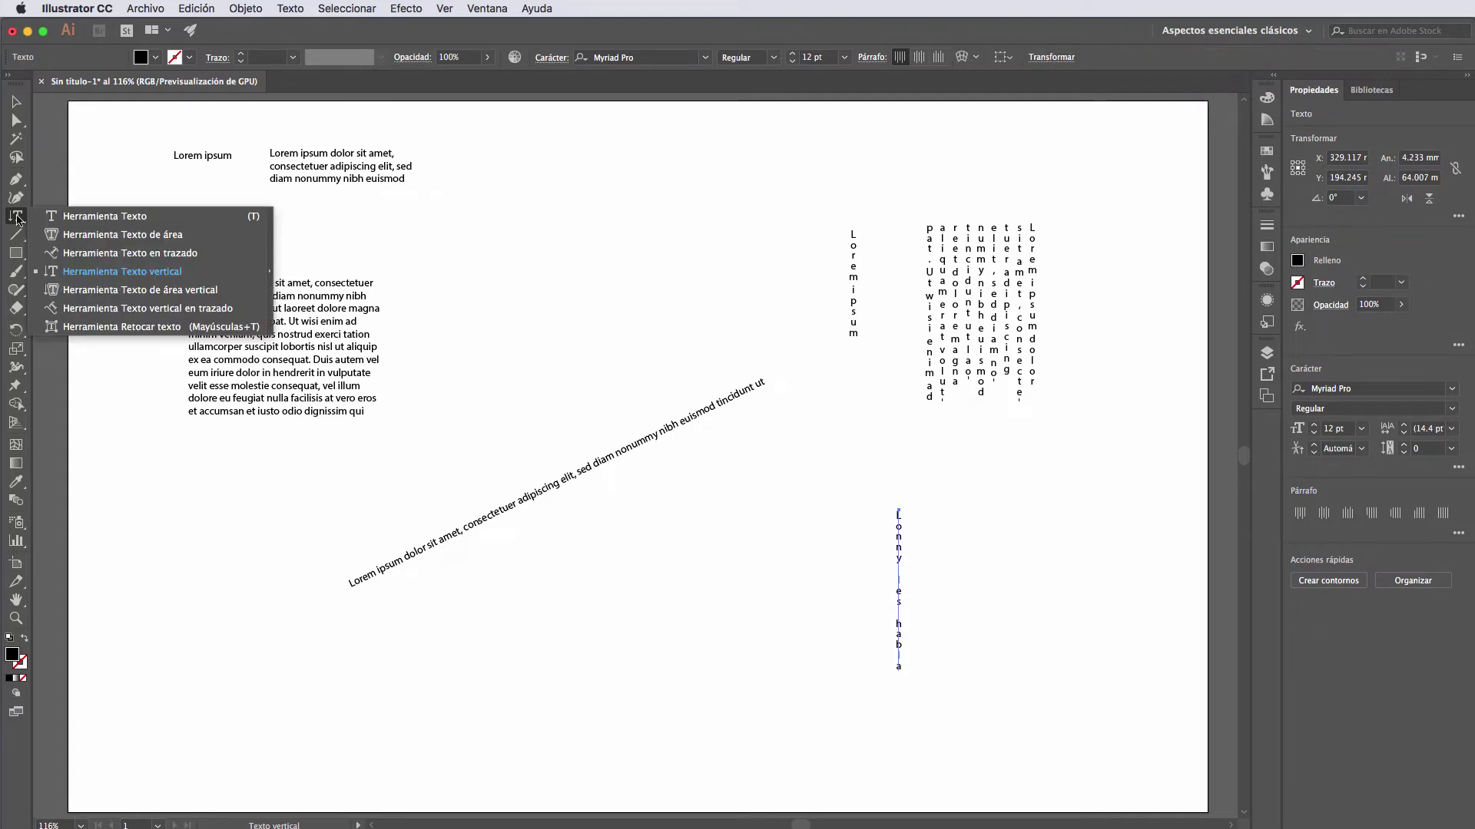
click(15, 252)
drag(159, 612, 435, 777)
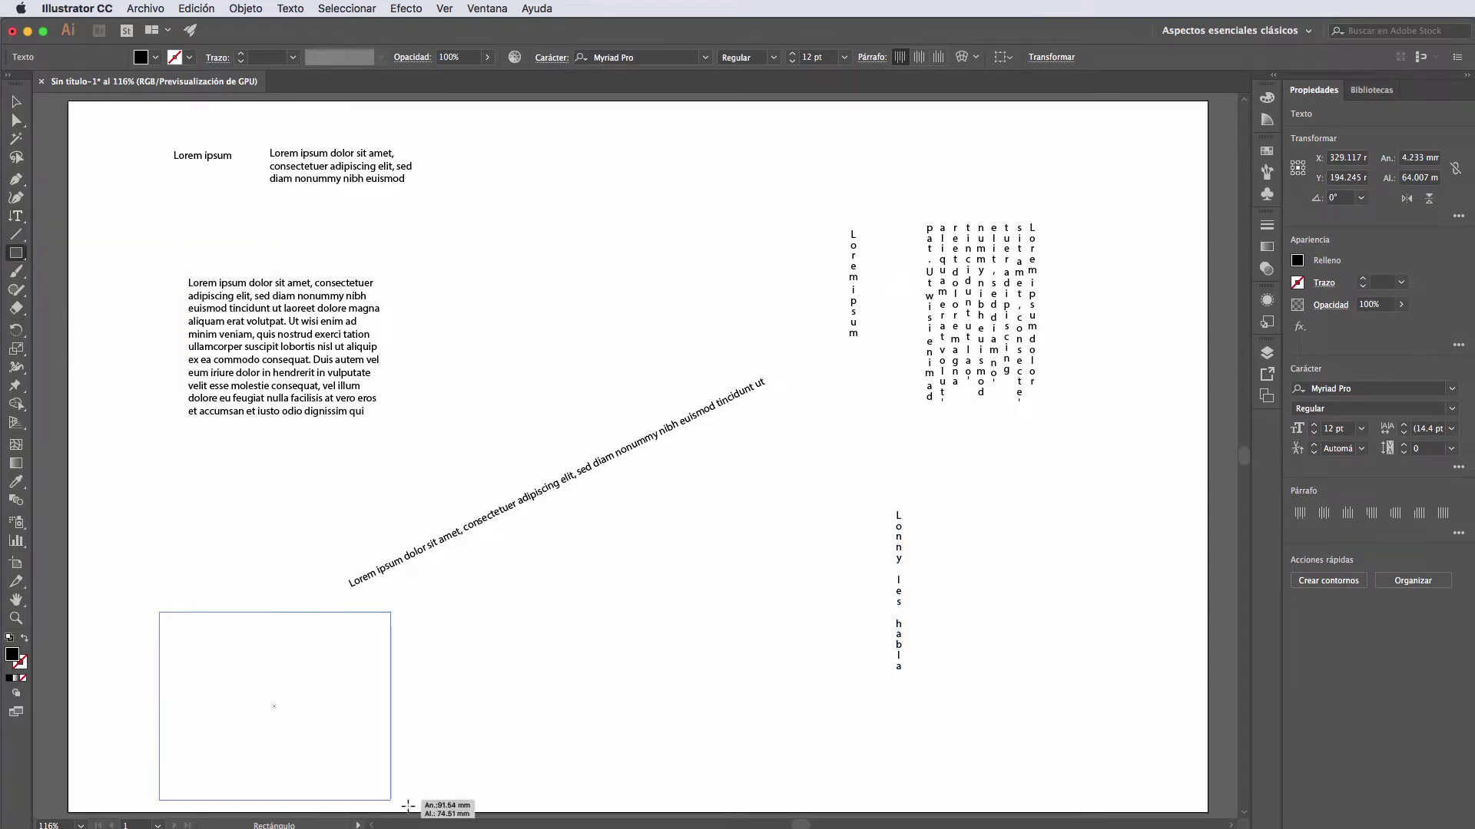
Fill the bottom-left rectangle with vertical placeholder area text.
click(19, 220)
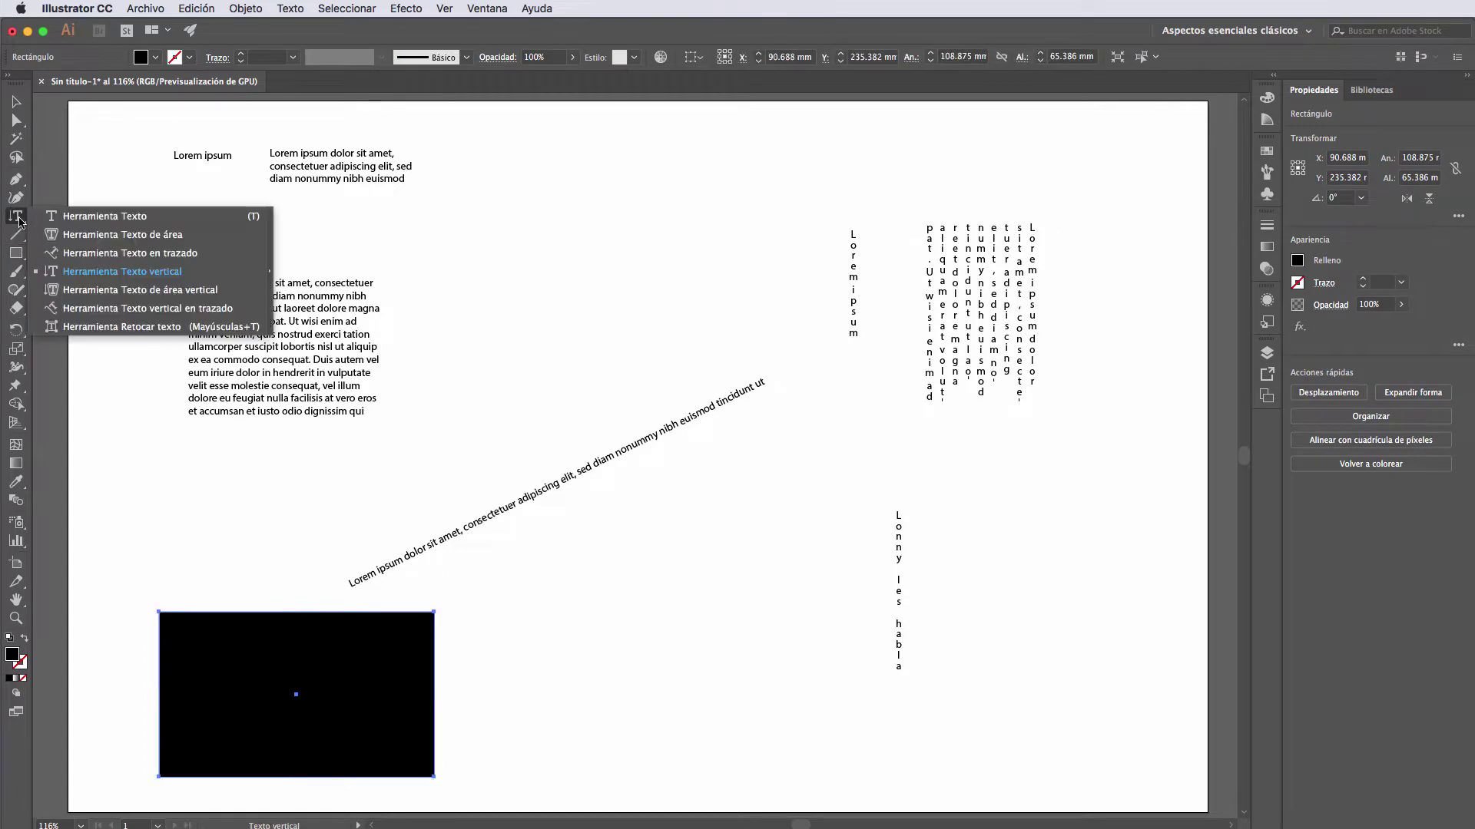
click(104, 291)
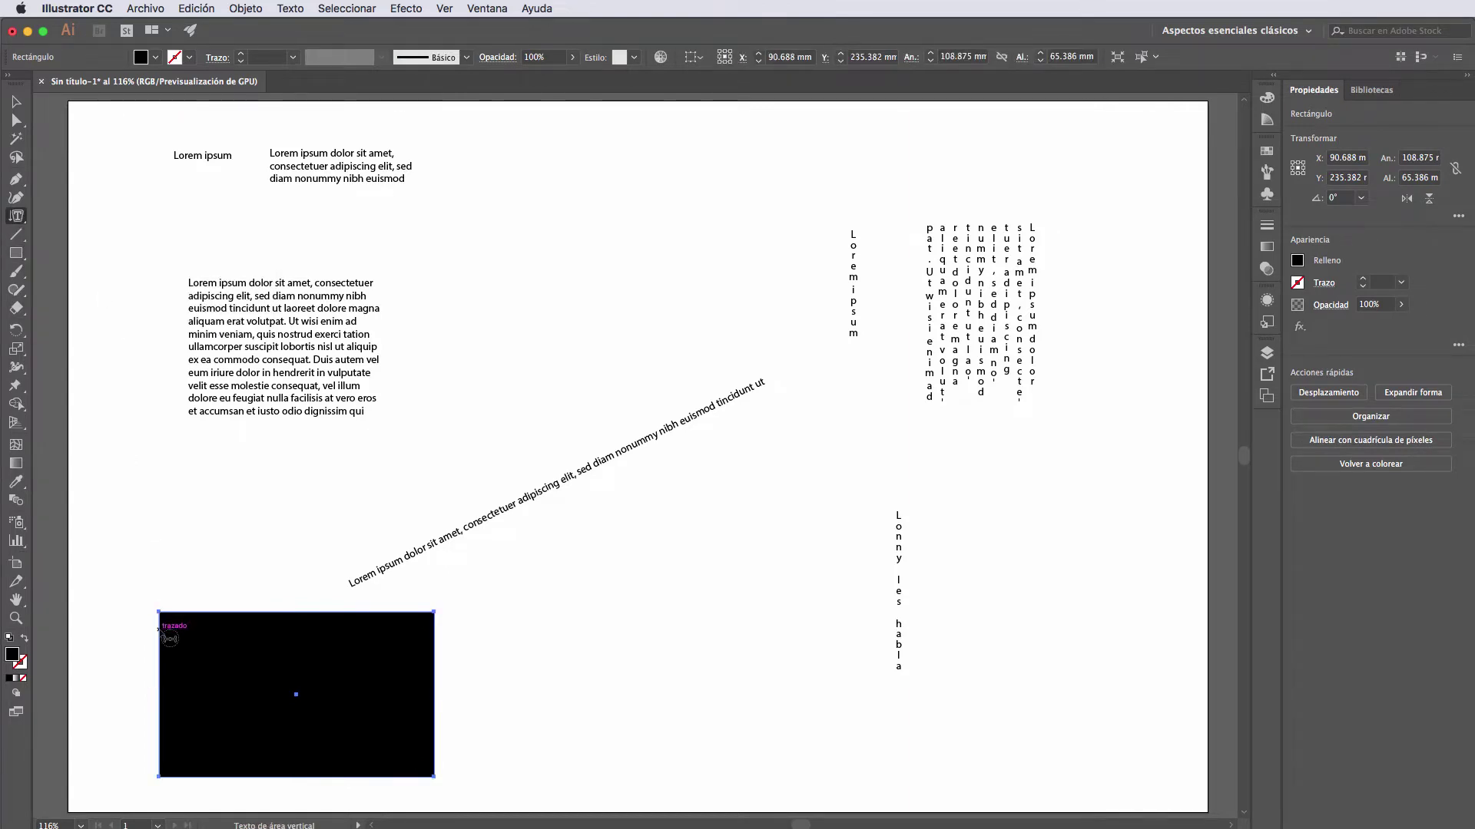
click(159, 631)
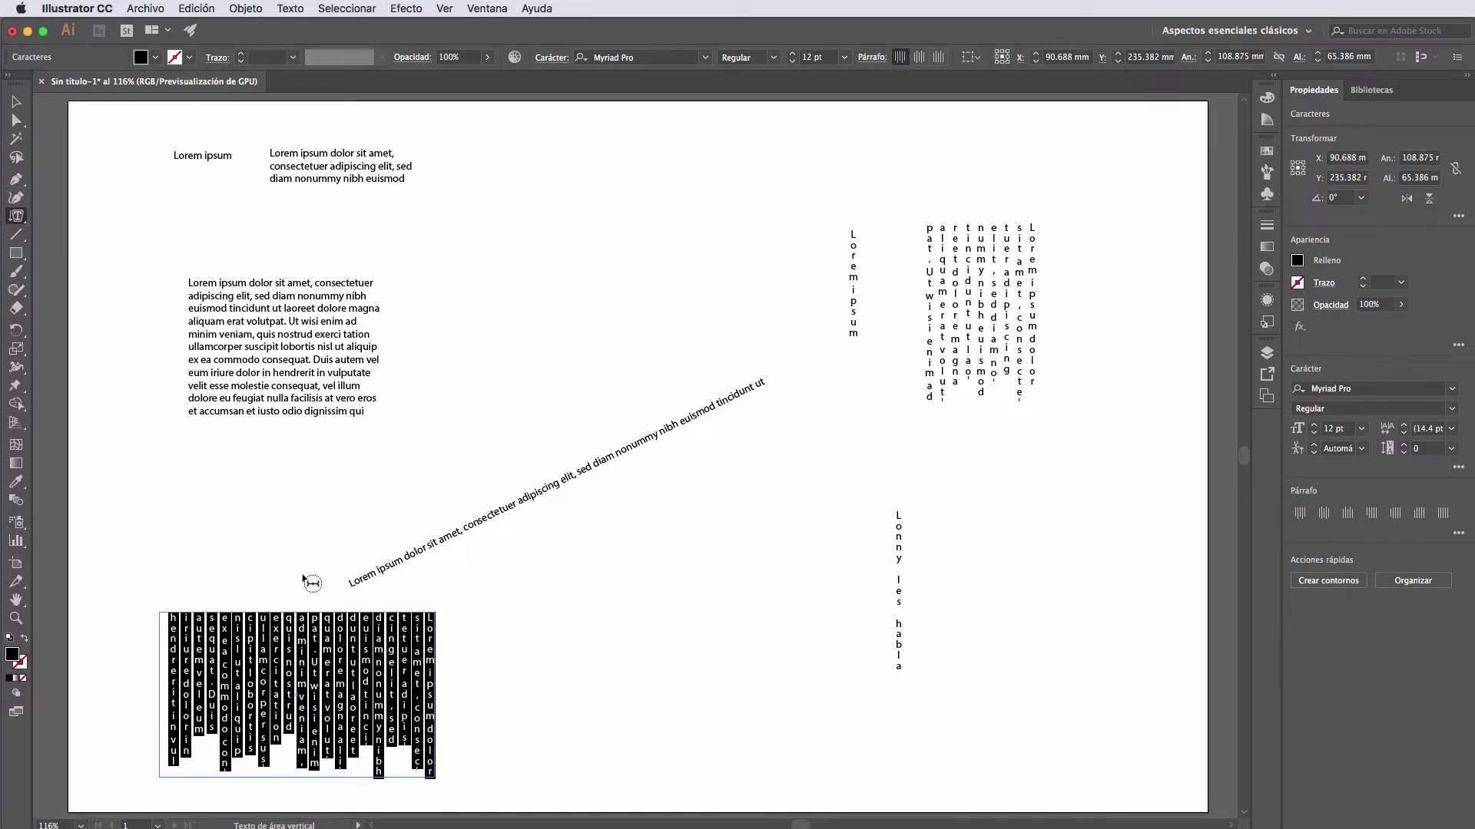
click(16, 216)
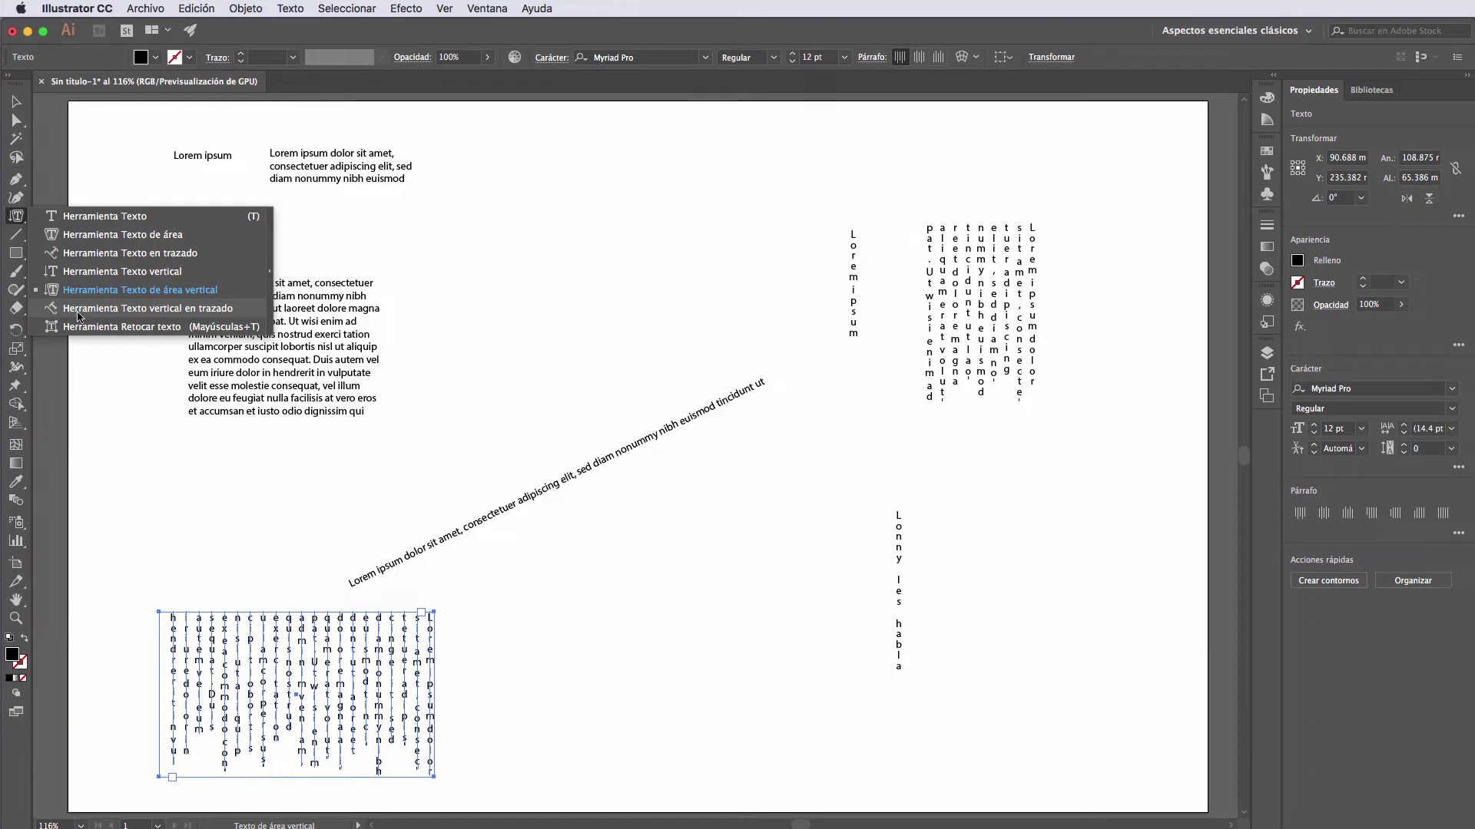
Draw a second diagonal line, add vertical type along it, then select every object.
click(80, 314)
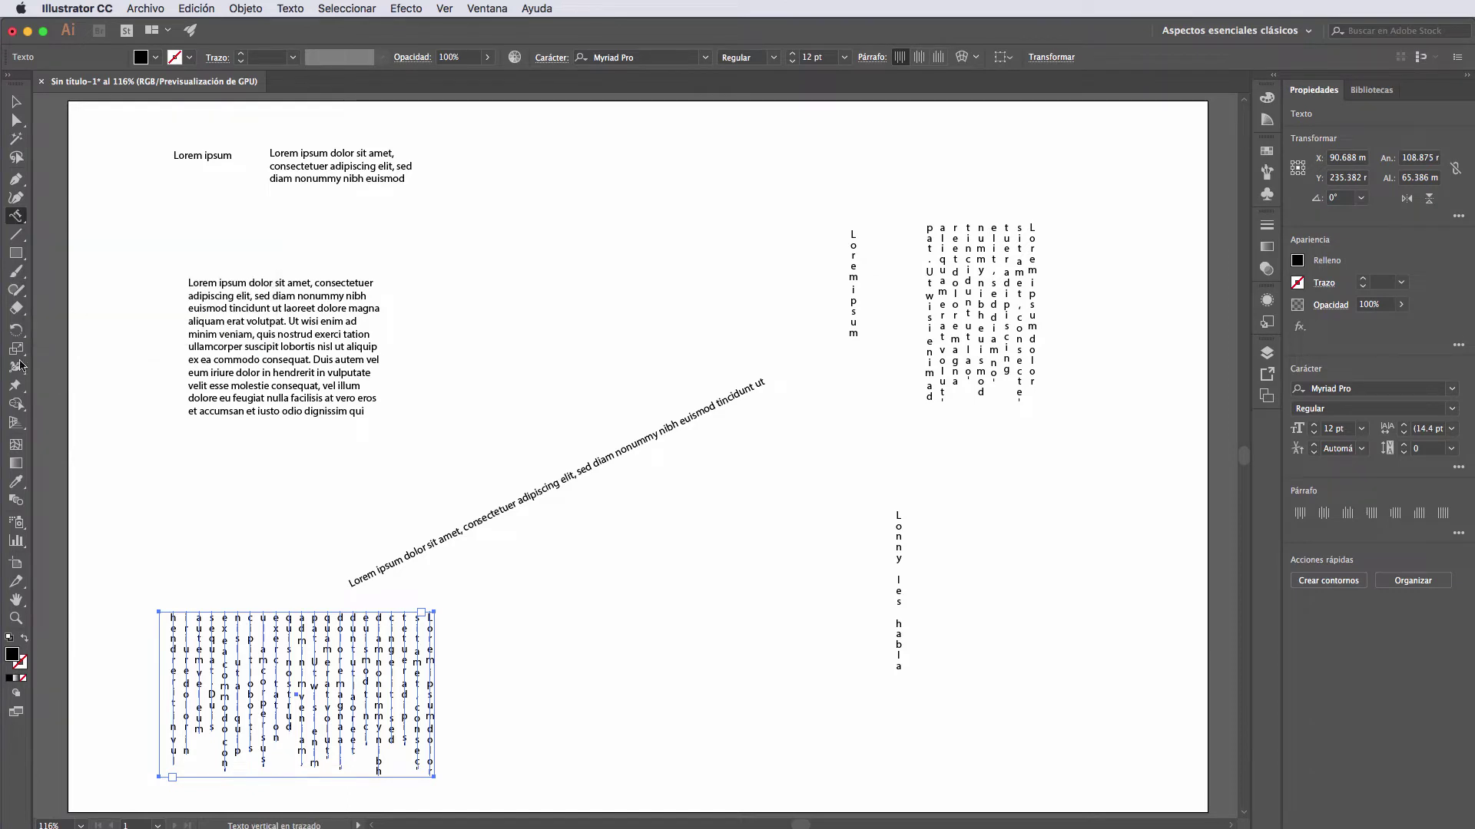
click(17, 235)
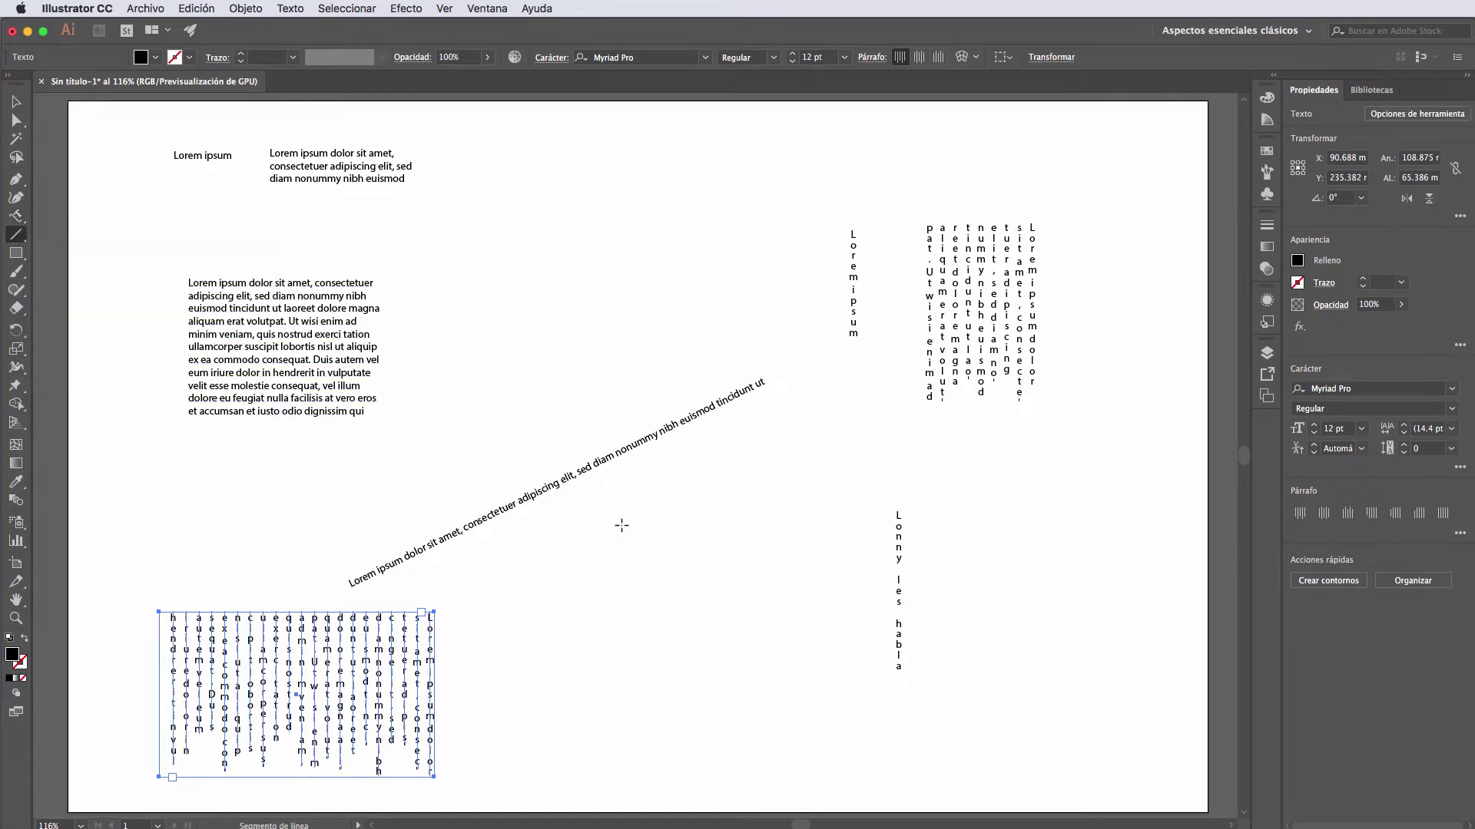
mouse_move(684, 521)
mouse_down()
mouse_move(776, 642)
mouse_move(813, 635)
mouse_move(848, 661)
mouse_up()
click(16, 216)
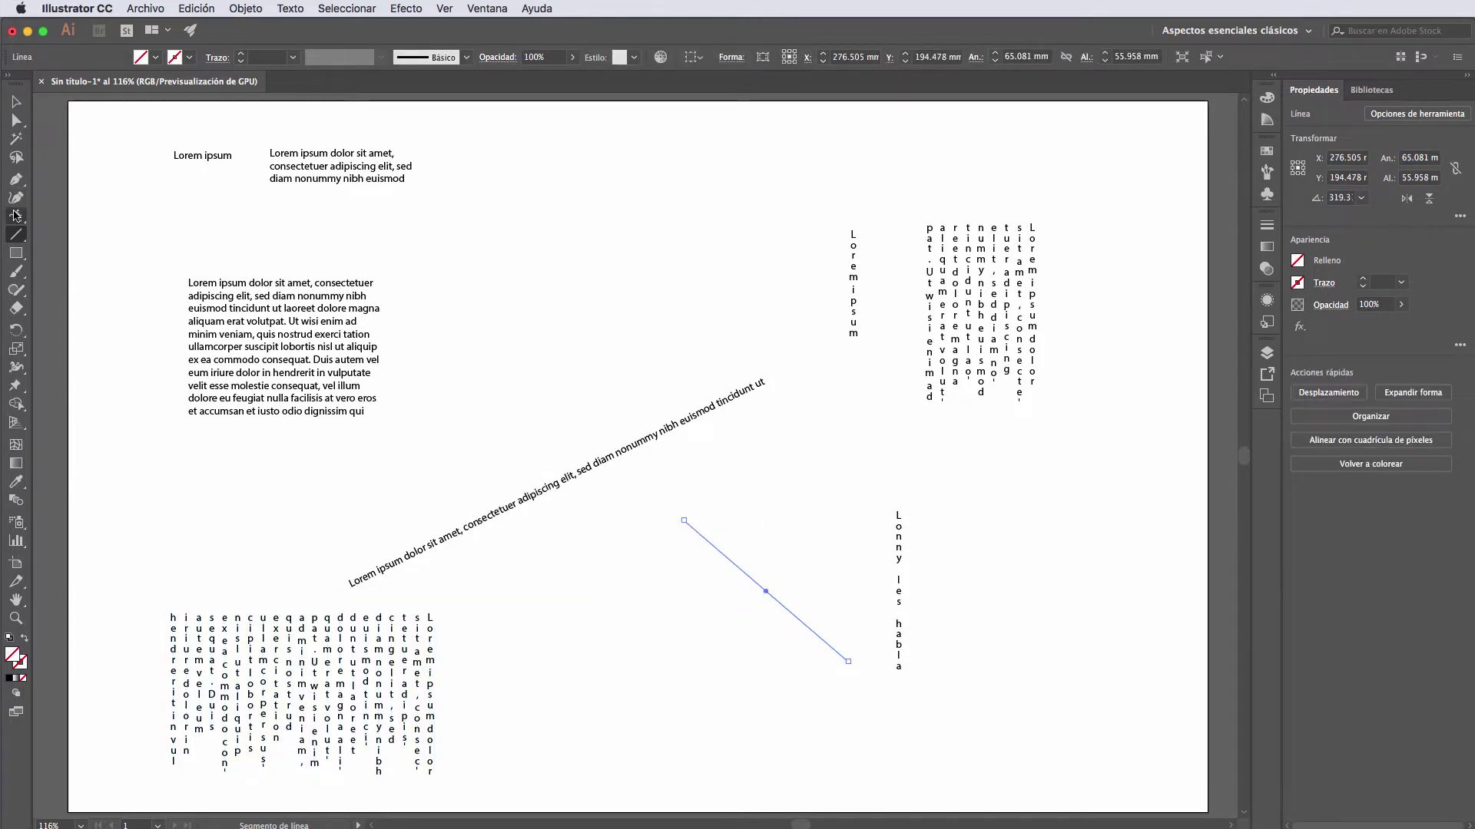
click(692, 529)
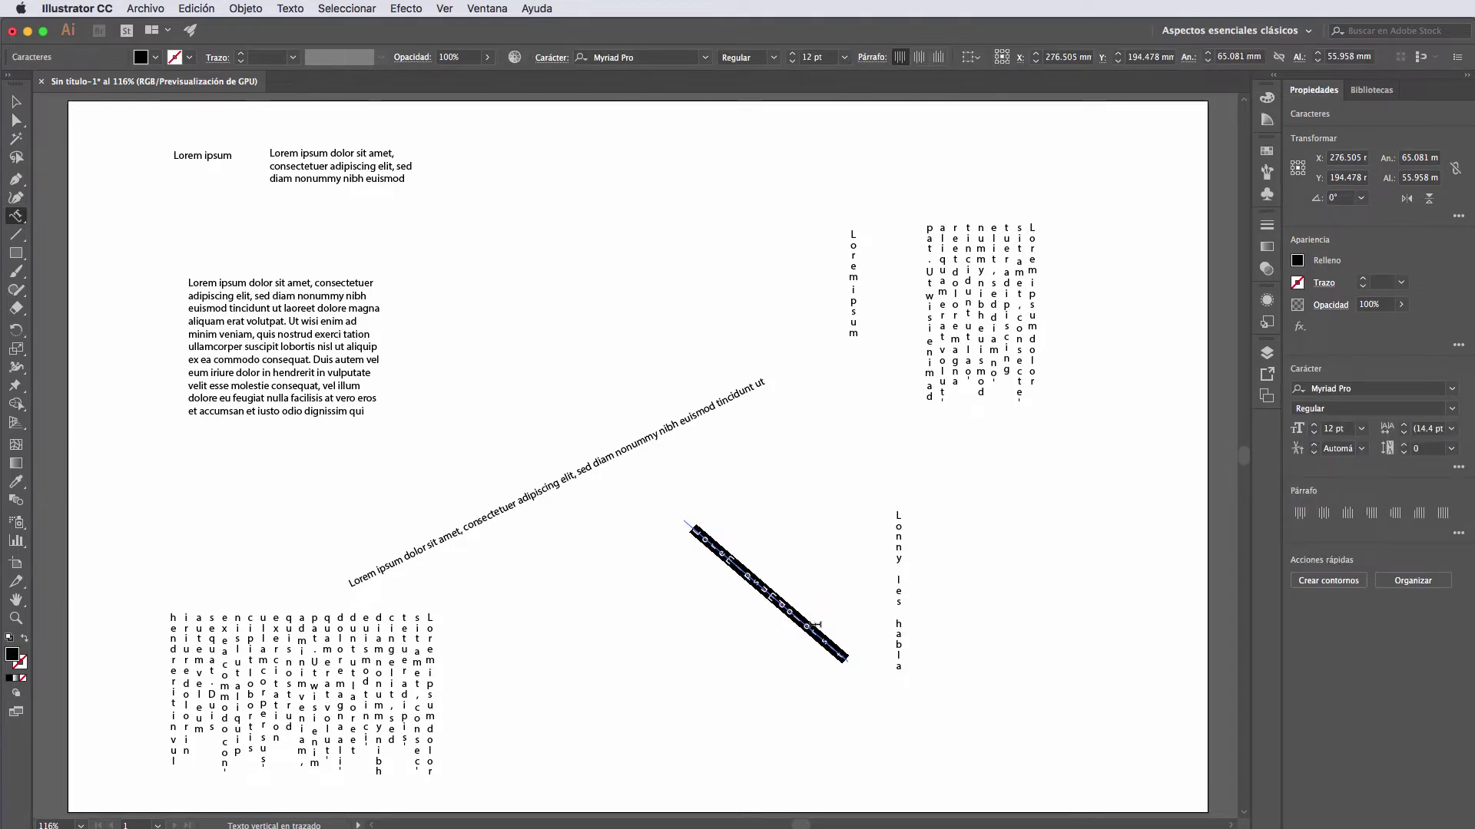
click(20, 219)
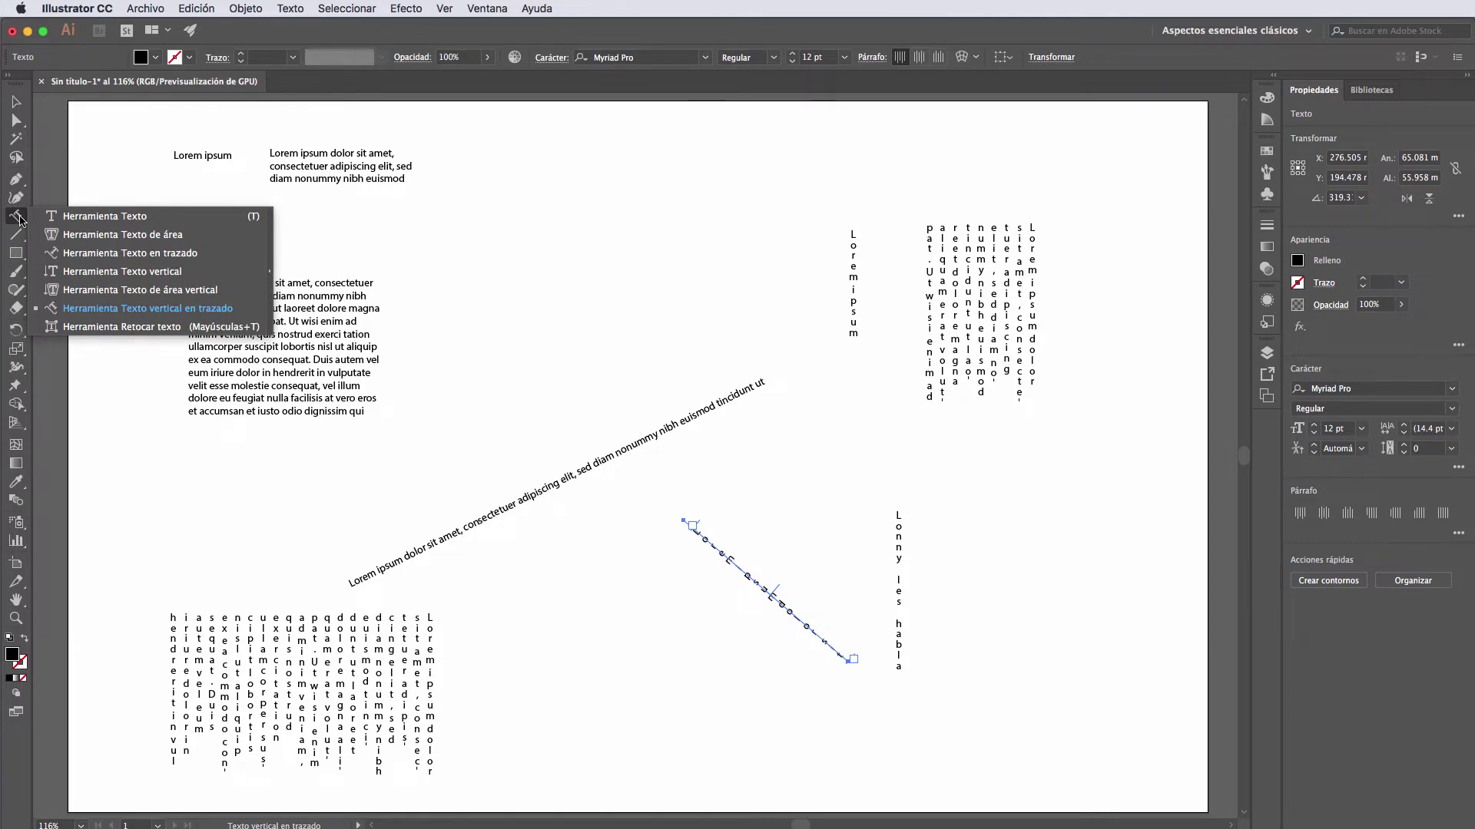
click(15, 102)
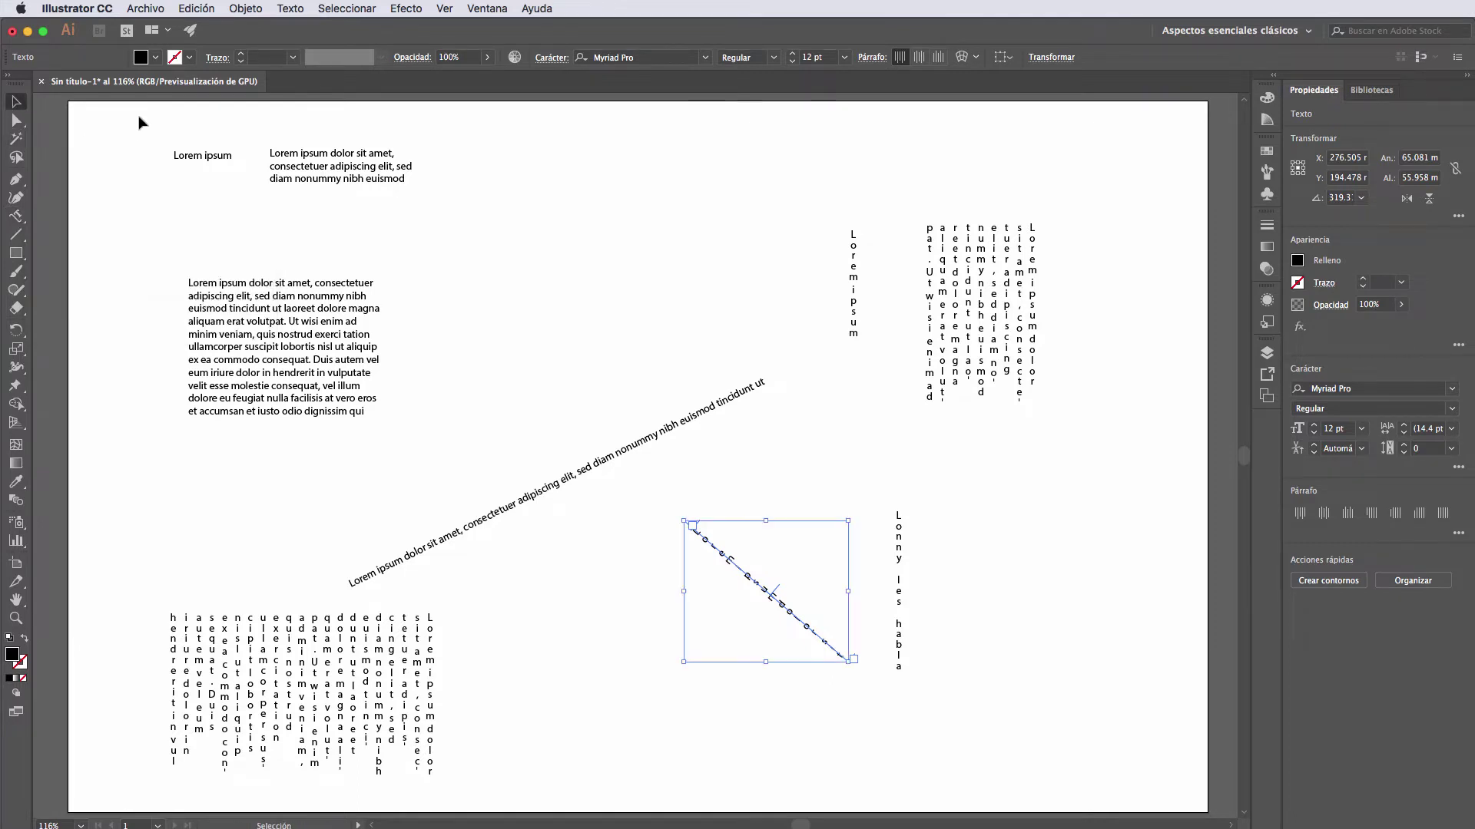
drag(140, 121, 1142, 801)
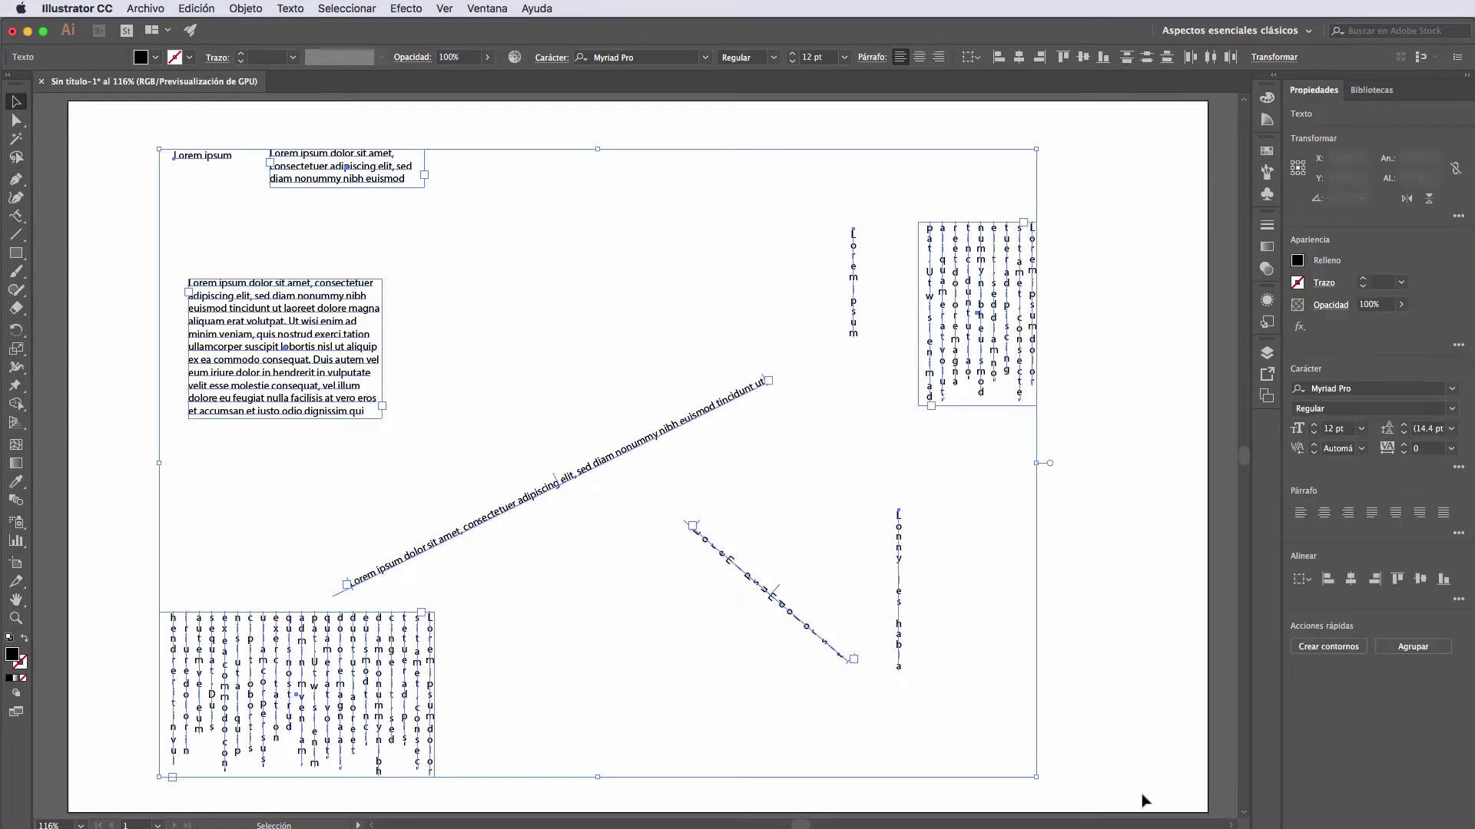
Delete all the sample text, type 'Logo Divertido' and enlarge it to 91.5 pt.
key(Delete)
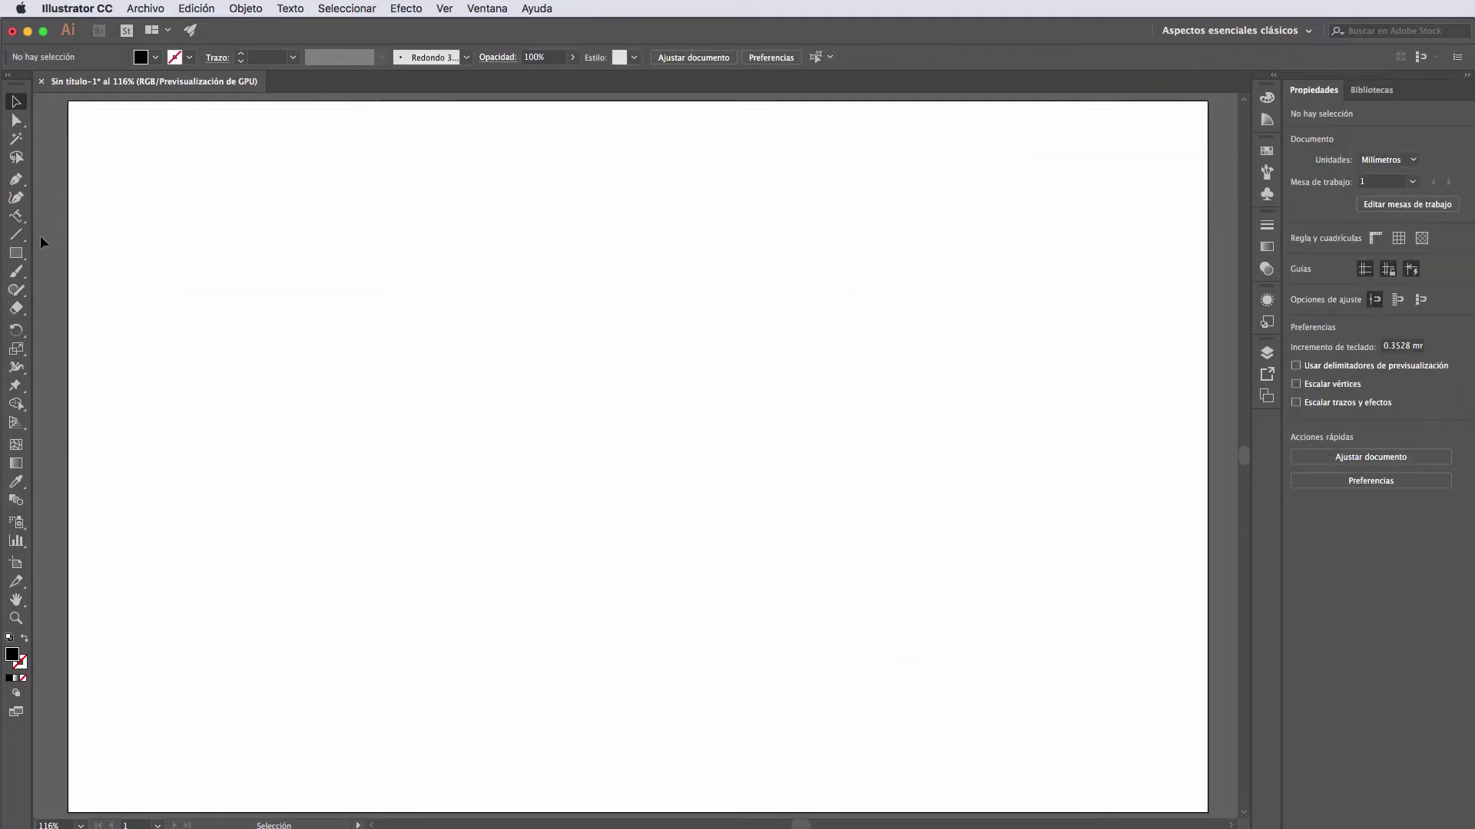
click(16, 216)
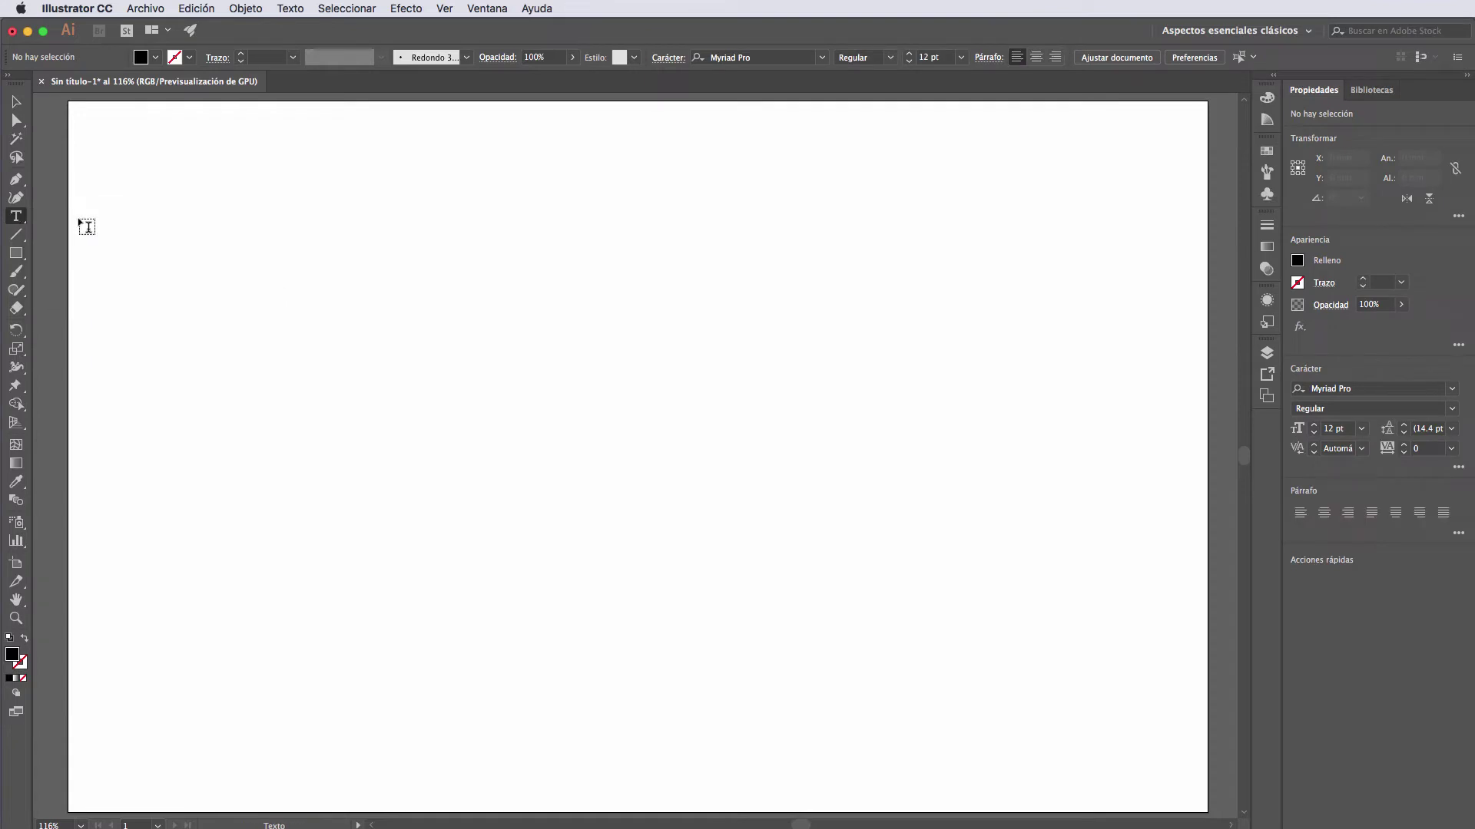
click(367, 282)
text(L)
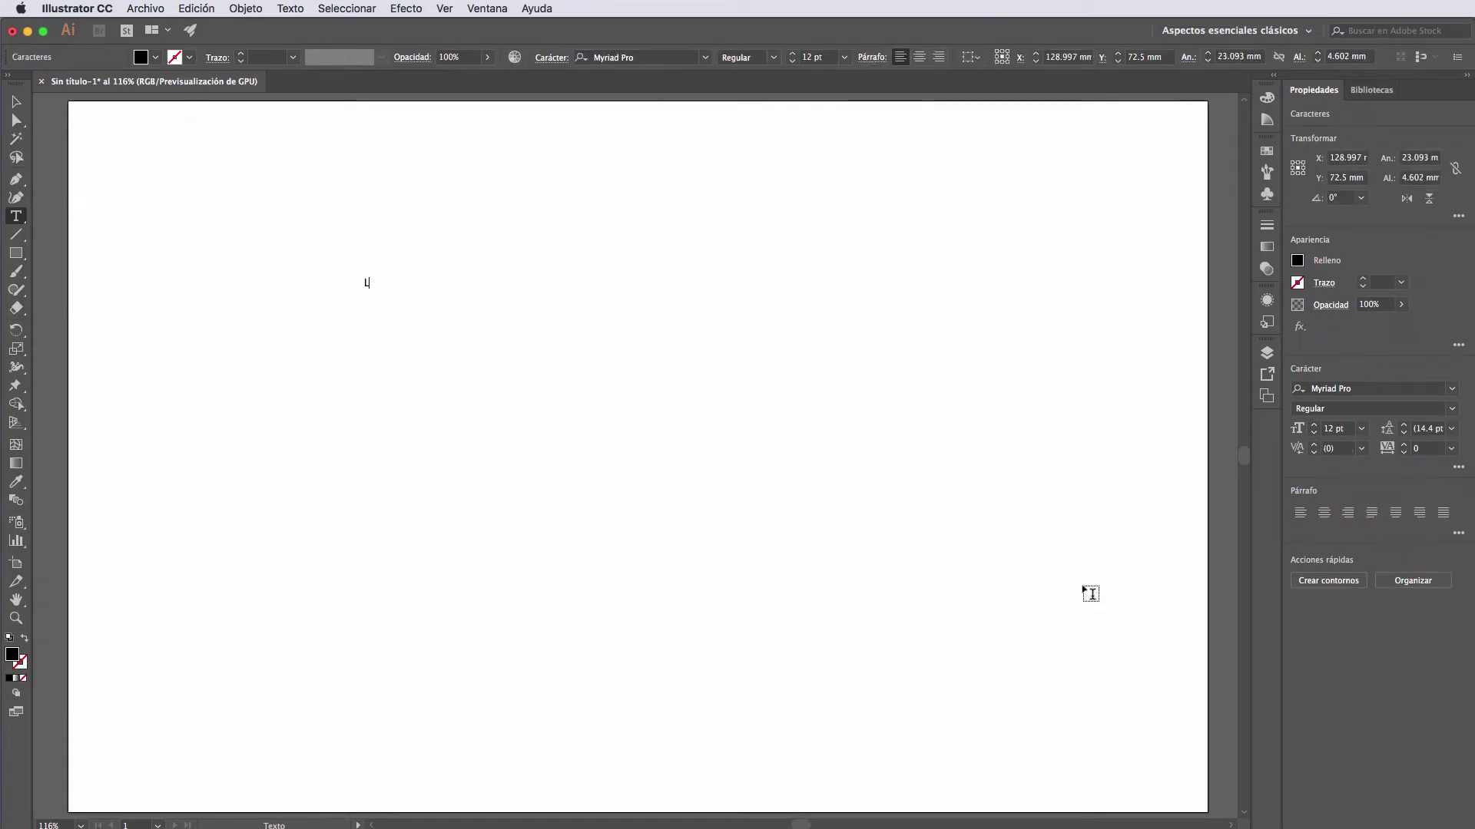
text(ogo Diverti)
text(do)
click(15, 103)
drag(431, 290, 874, 593)
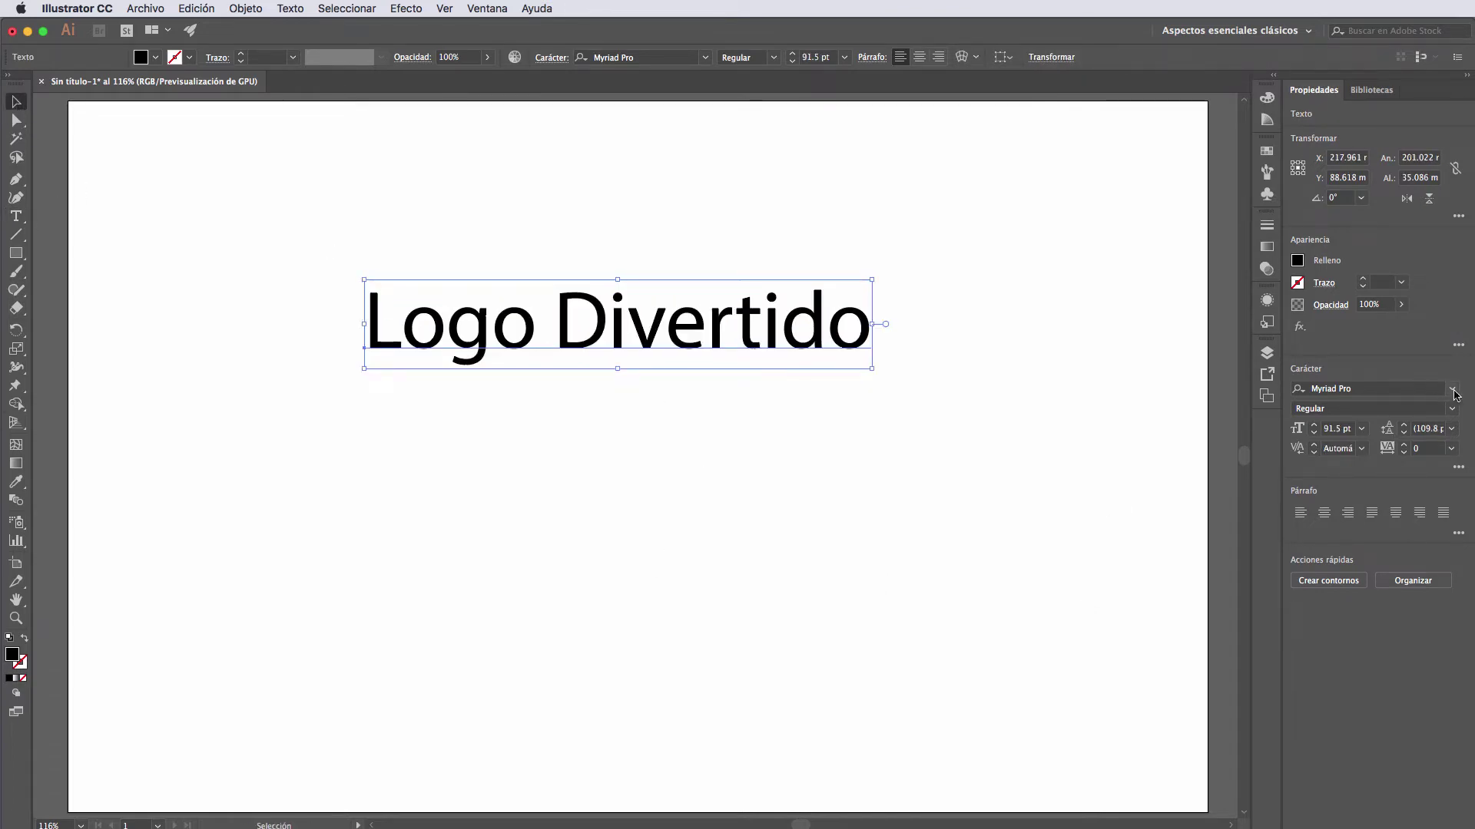
Try the Bauhaus 93 font on the title.
click(1453, 391)
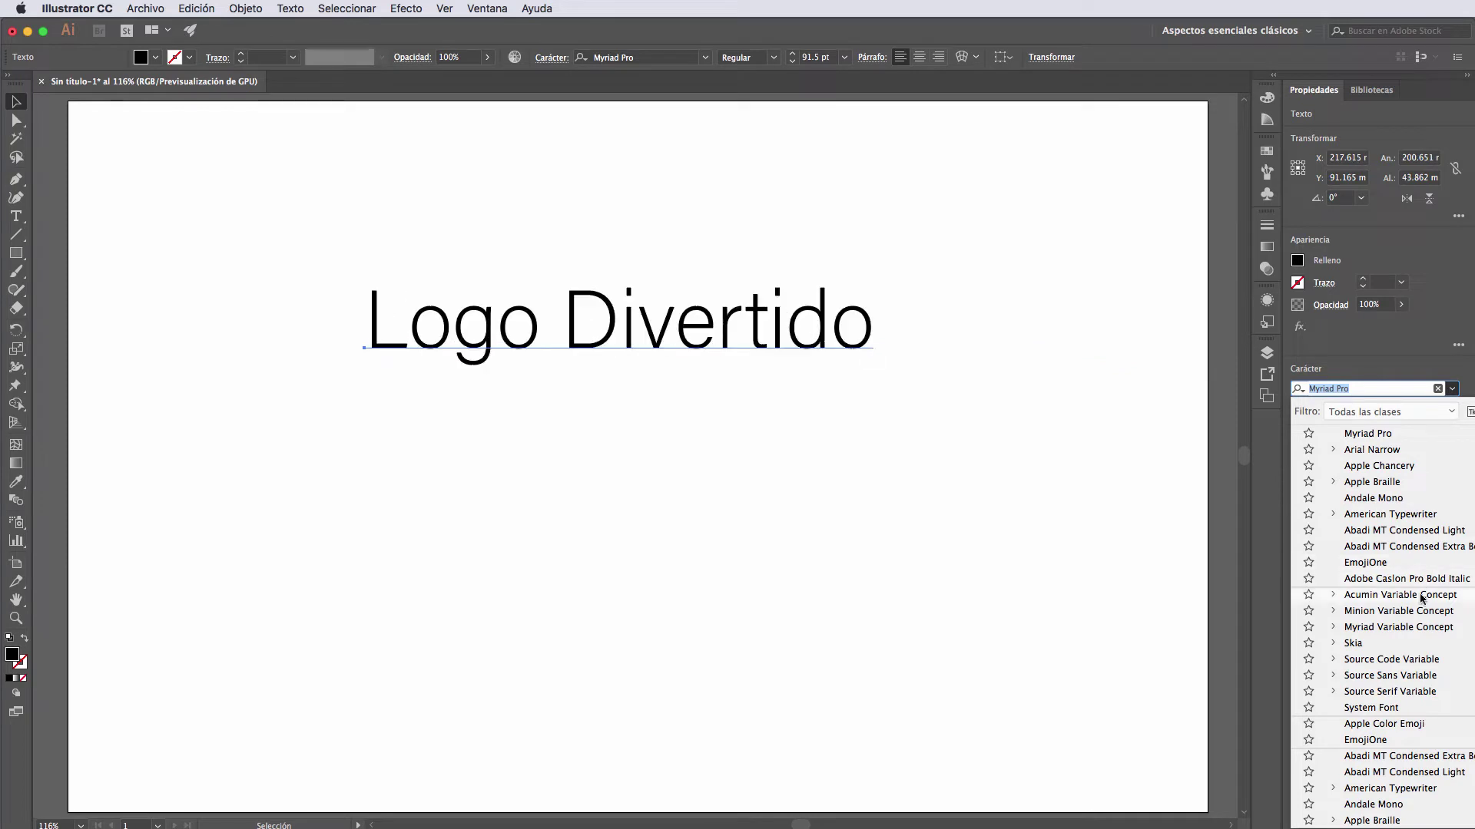
scroll(1421, 675, down, 1)
scroll(1419, 676, down, 4)
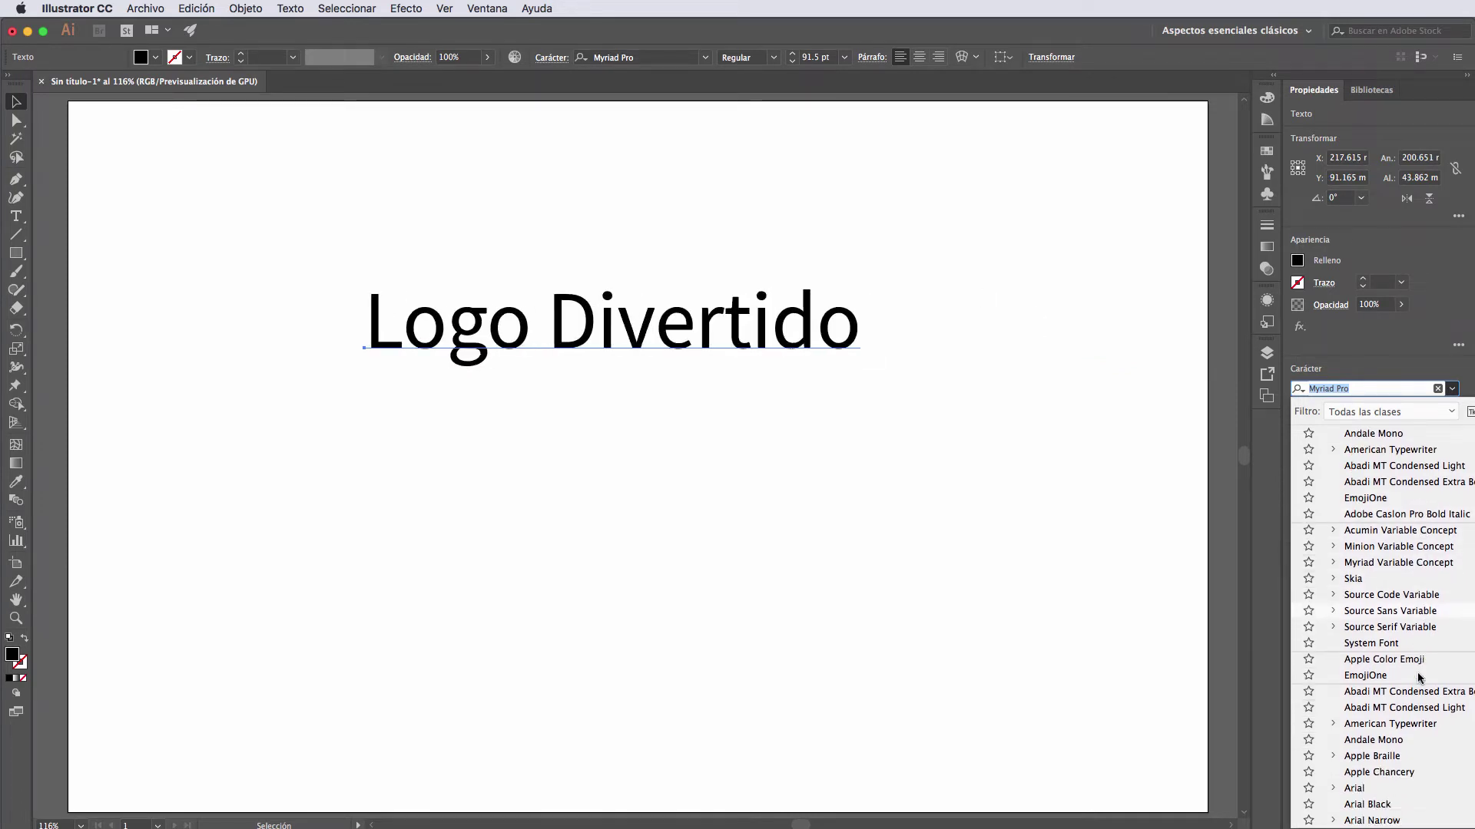
scroll(1419, 676, down, 3)
scroll(1420, 676, down, 4)
scroll(1419, 676, down, 3)
scroll(1418, 675, down, 2)
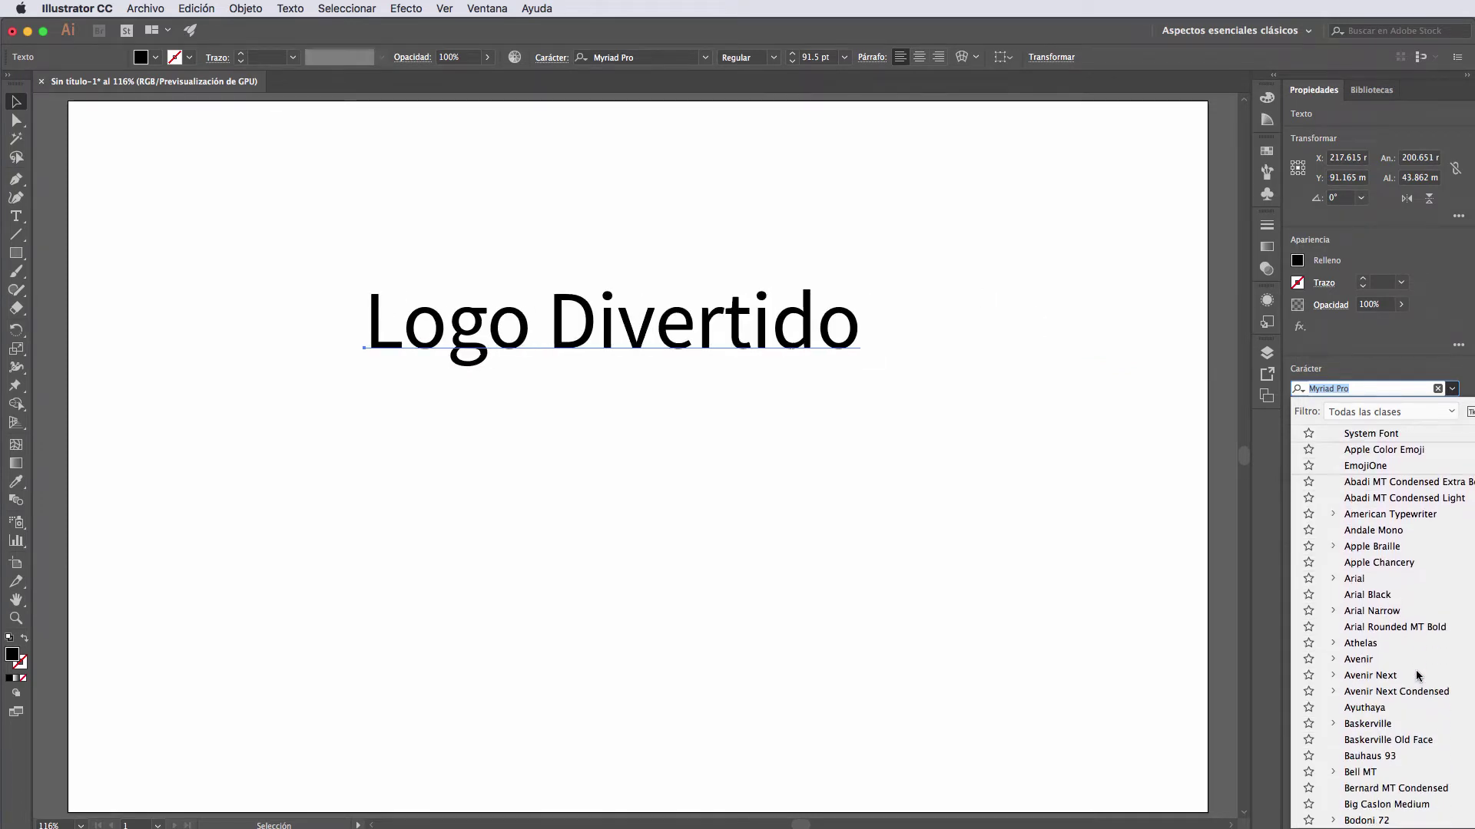
scroll(1418, 676, down, 3)
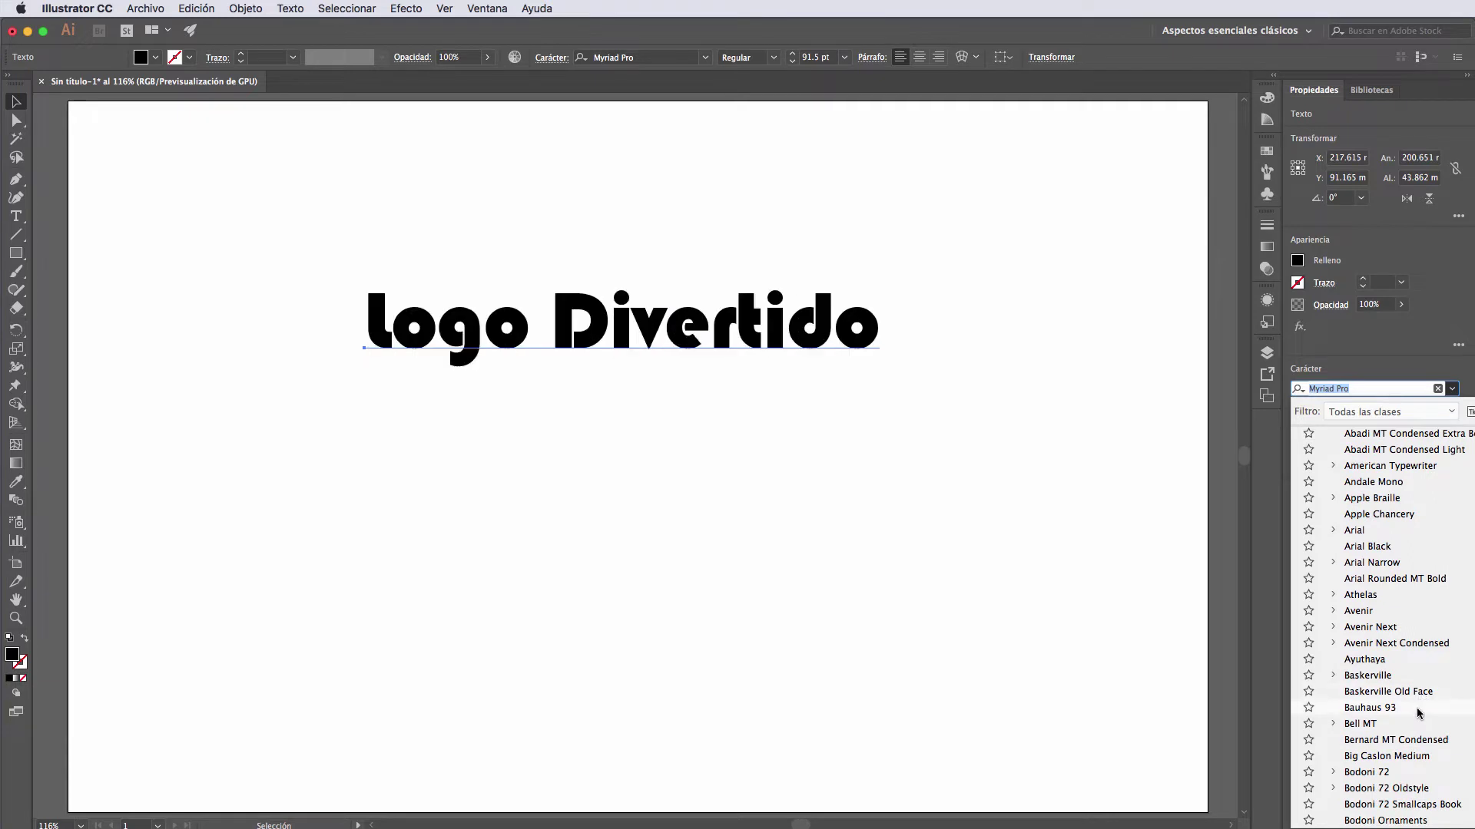
click(1416, 707)
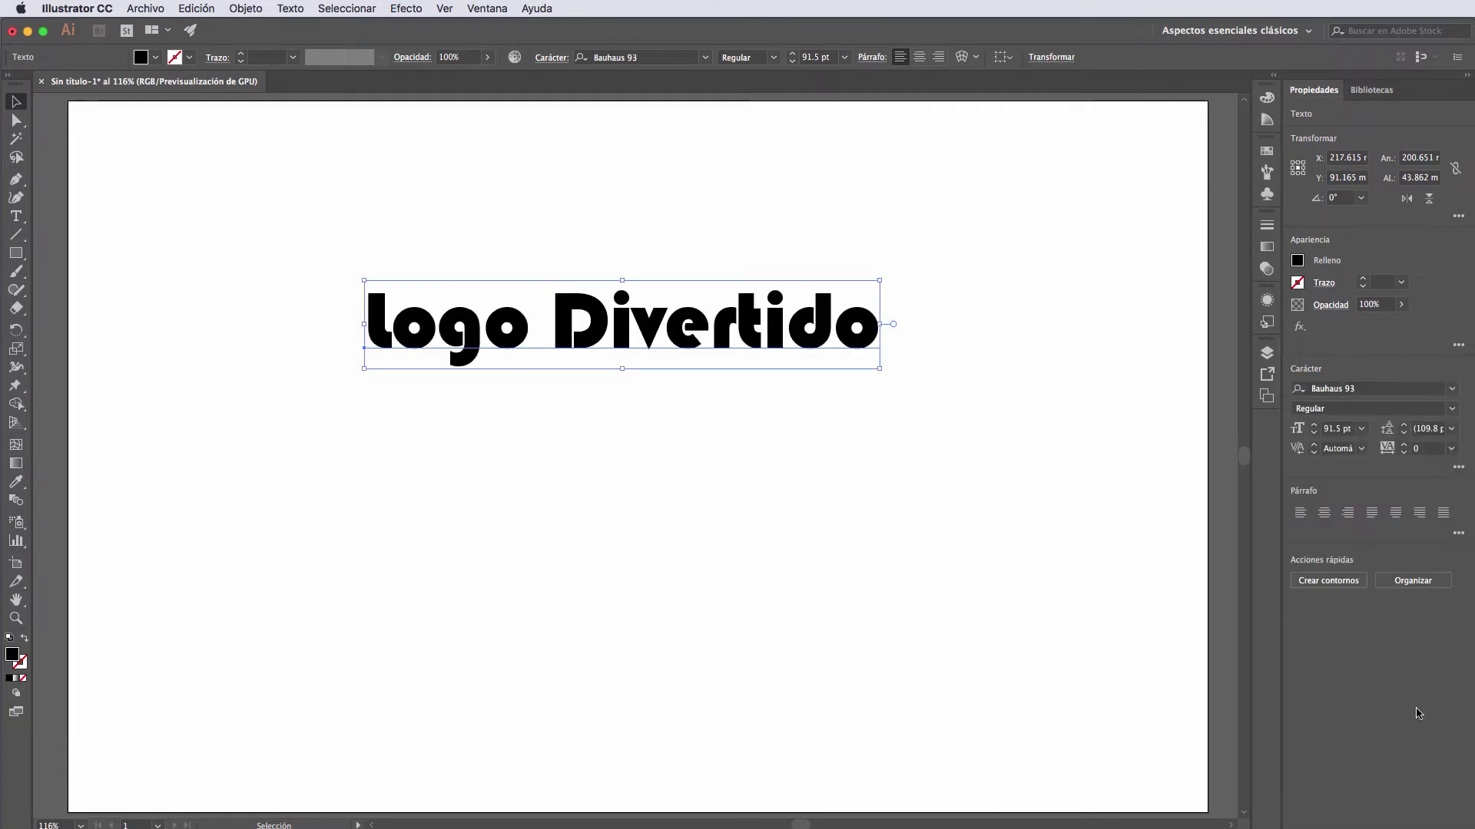
Set the title in the Demonized font and move it left of centre.
click(1451, 389)
scroll(1436, 630, down, 5)
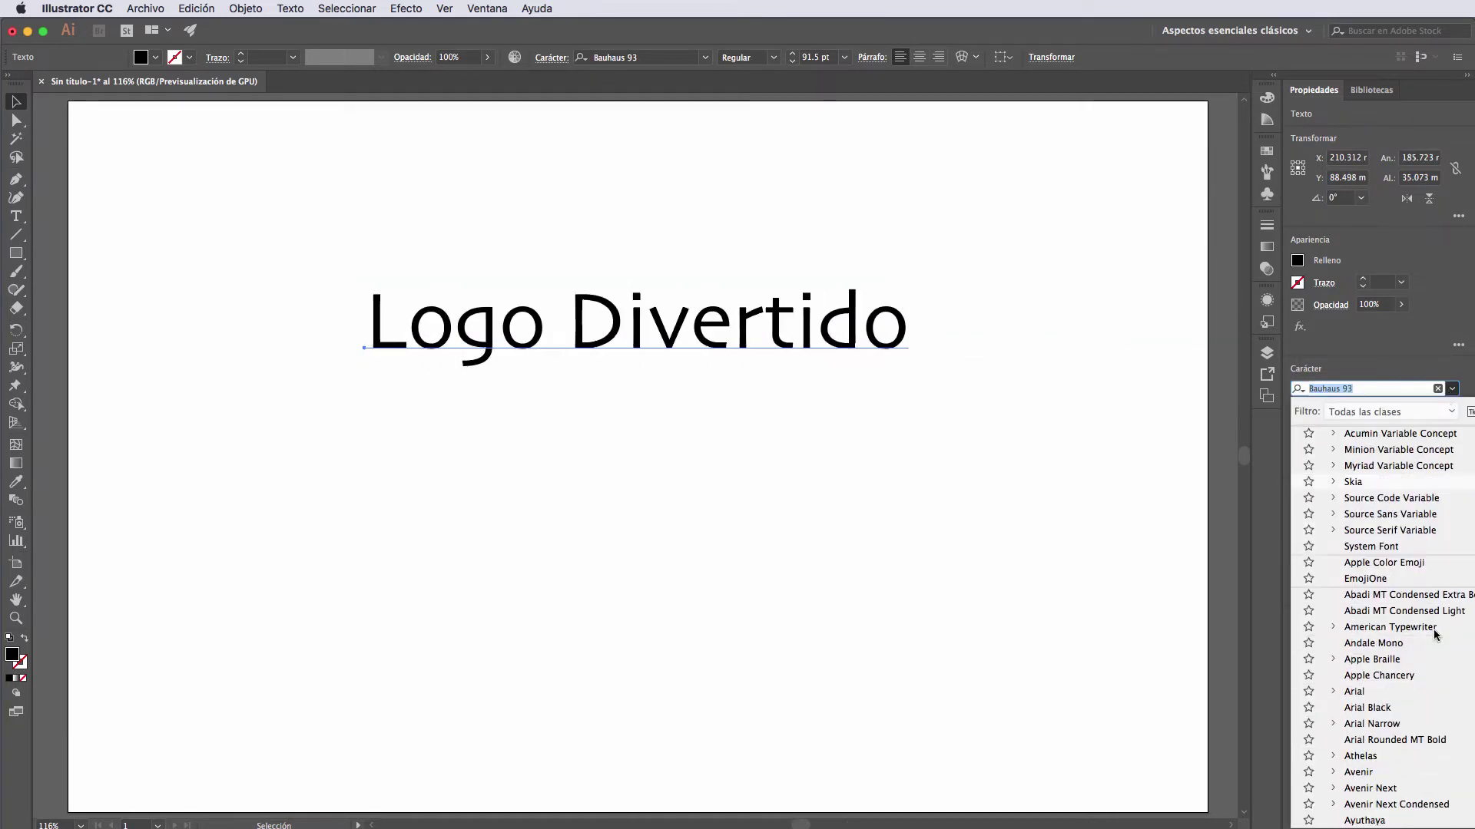
scroll(1436, 632, down, 4)
scroll(1433, 676, down, 4)
scroll(1430, 725, down, 4)
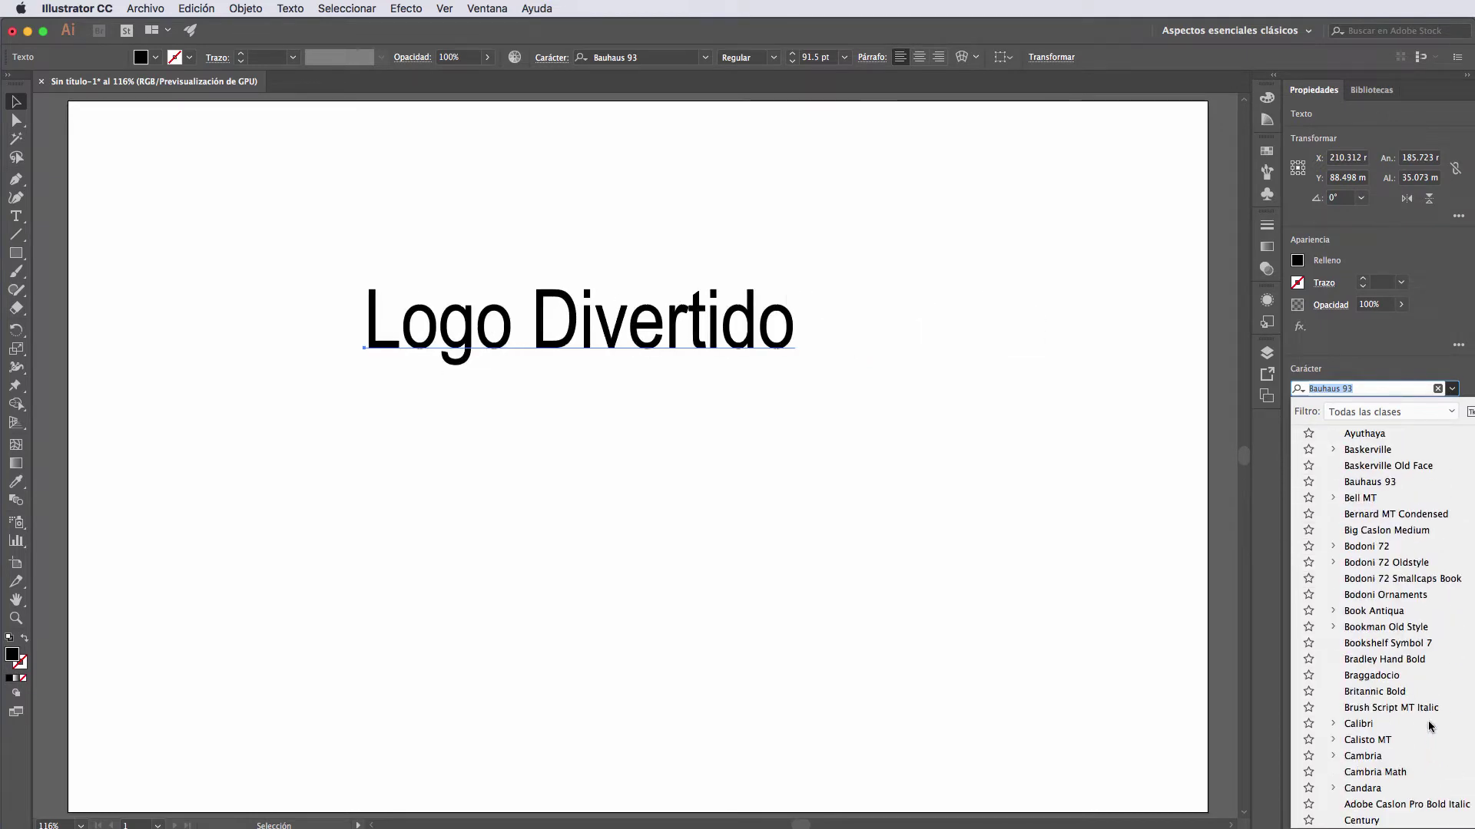
scroll(1430, 726, down, 3)
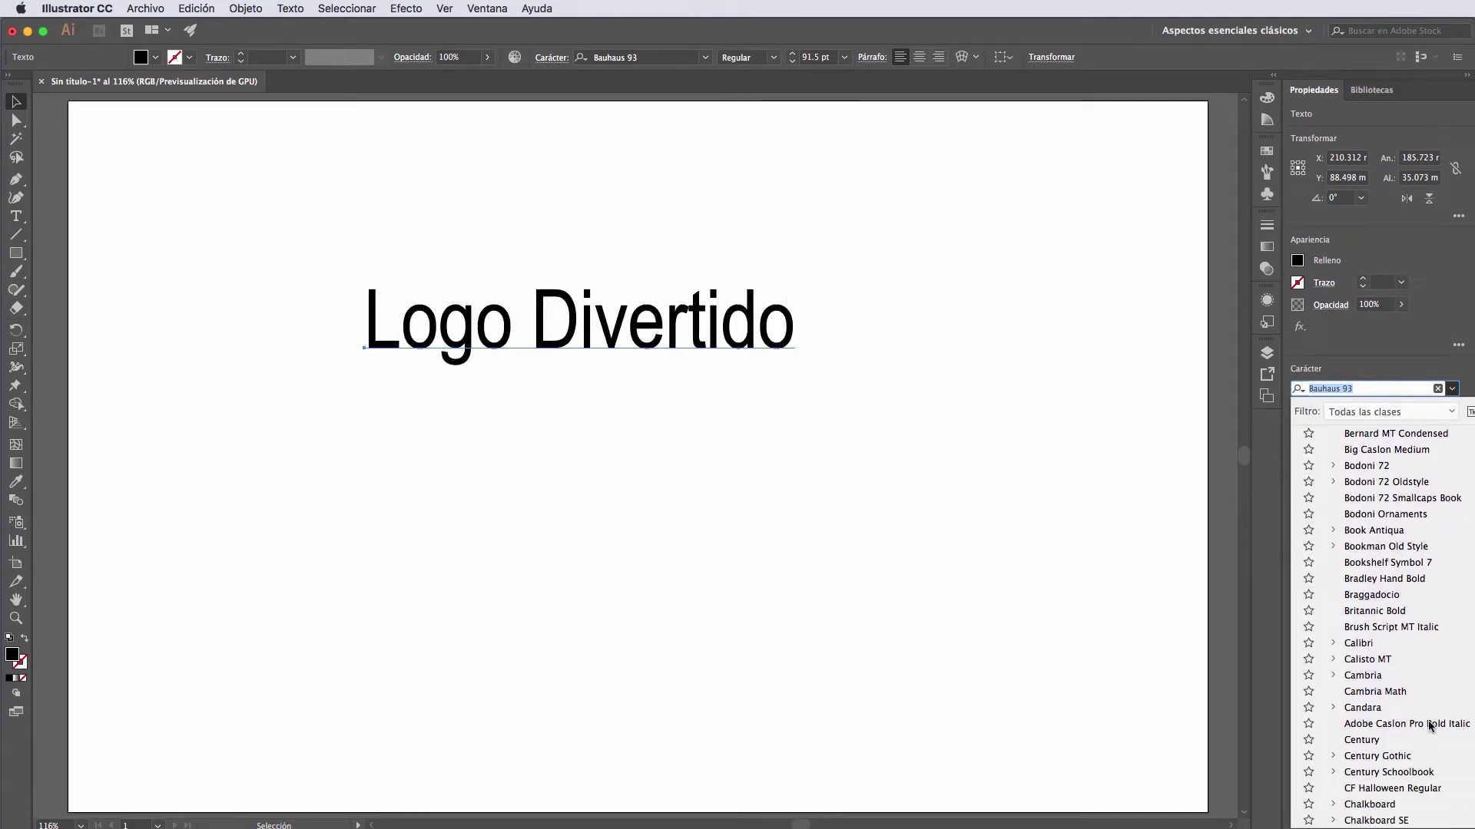
scroll(1430, 726, down, 2)
scroll(1430, 726, down, 1)
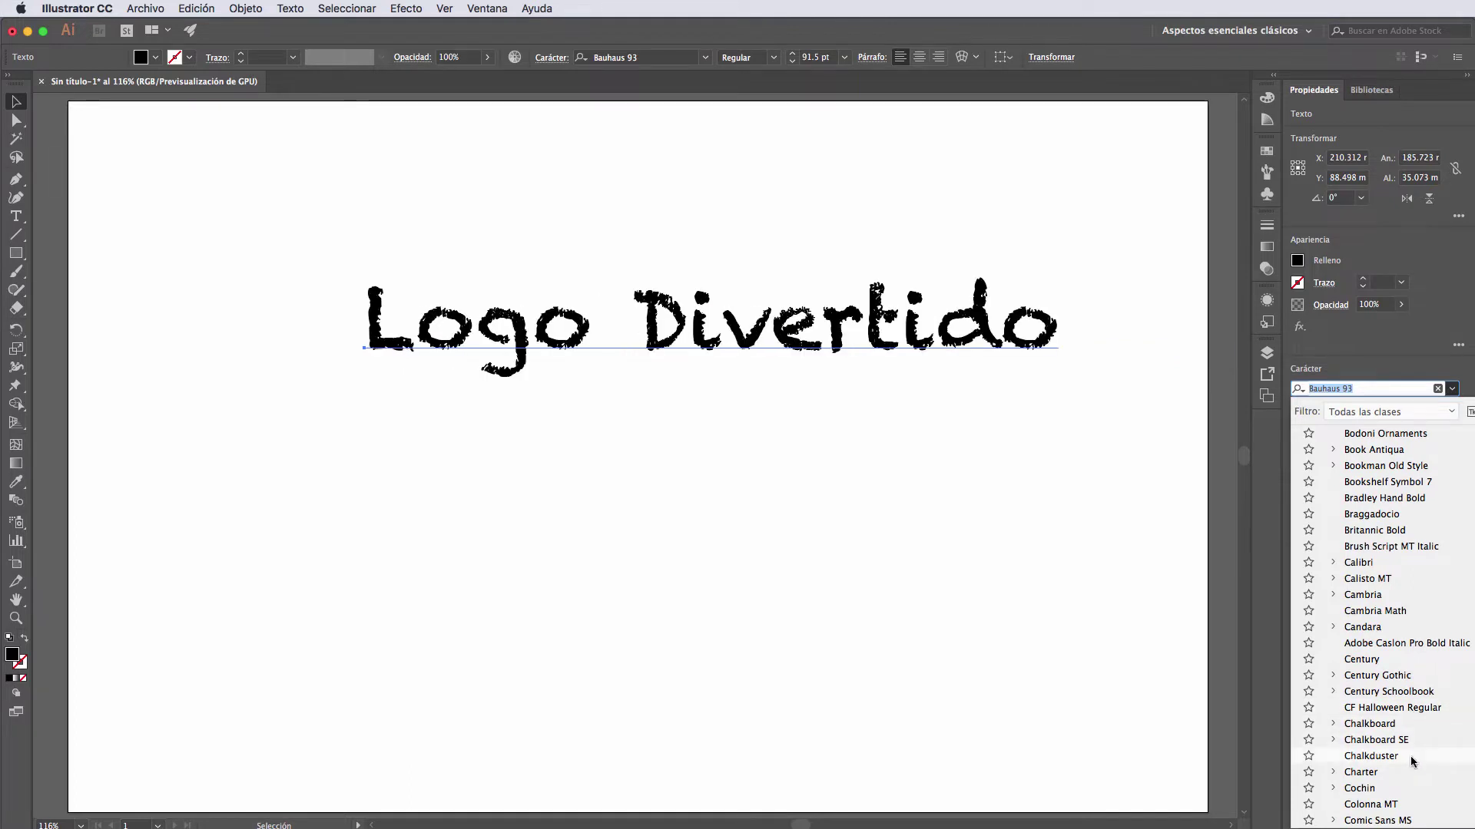
scroll(1410, 756, down, 2)
scroll(1410, 756, down, 1)
scroll(1410, 756, down, 1)
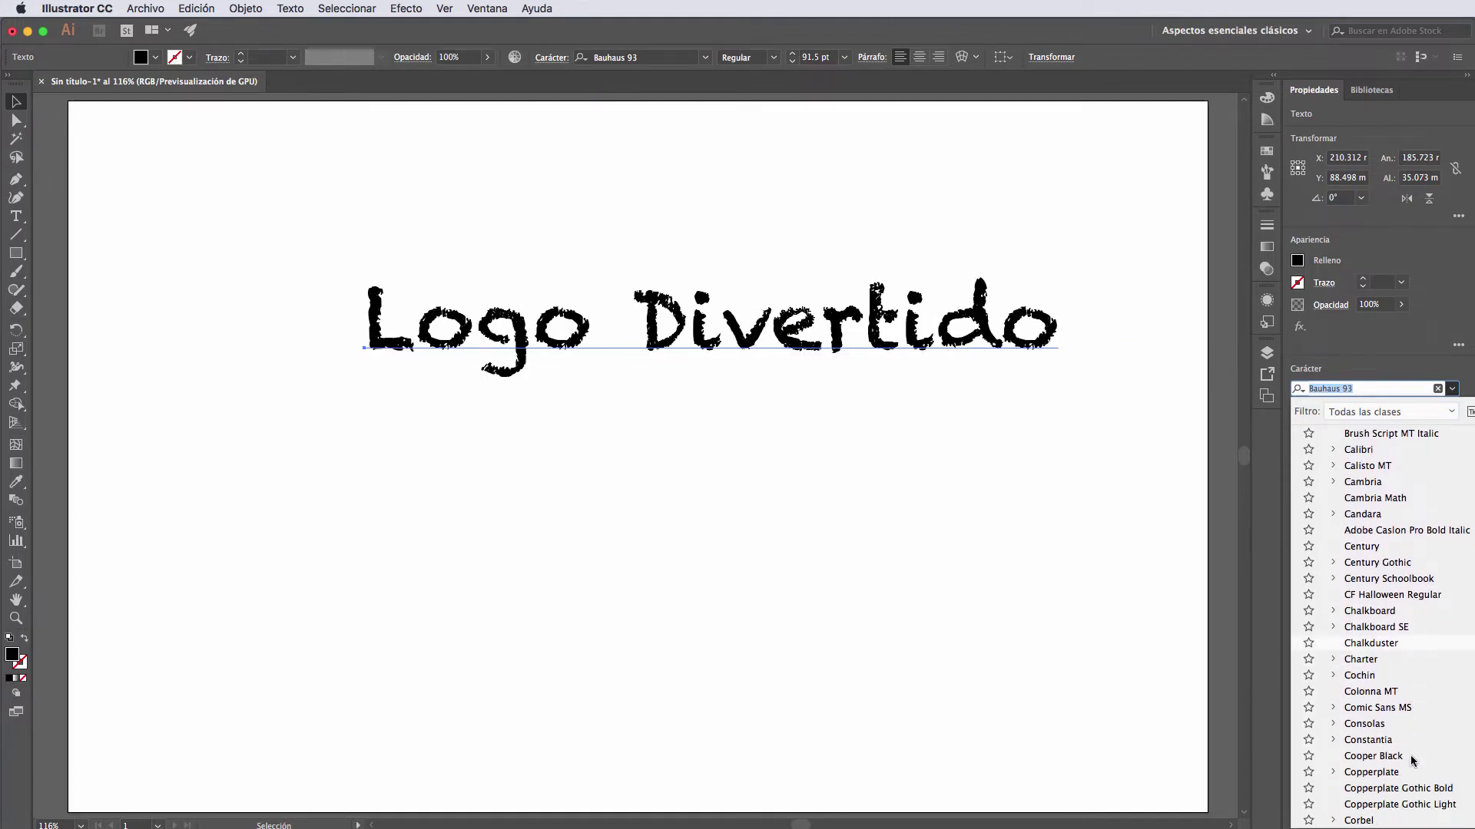
scroll(1411, 760, down, 1)
scroll(1411, 760, down, 2)
scroll(1411, 760, down, 3)
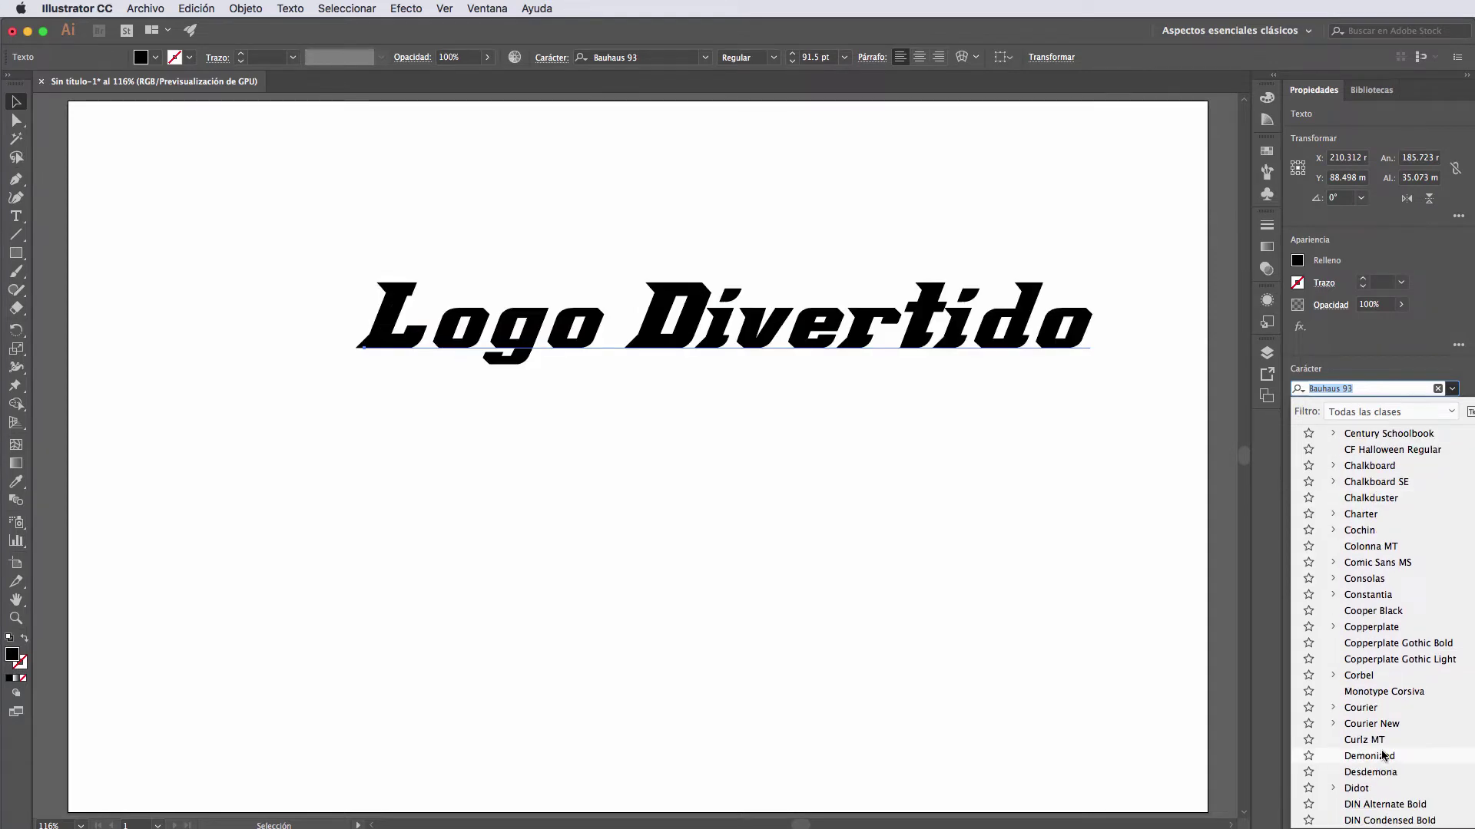
click(1380, 758)
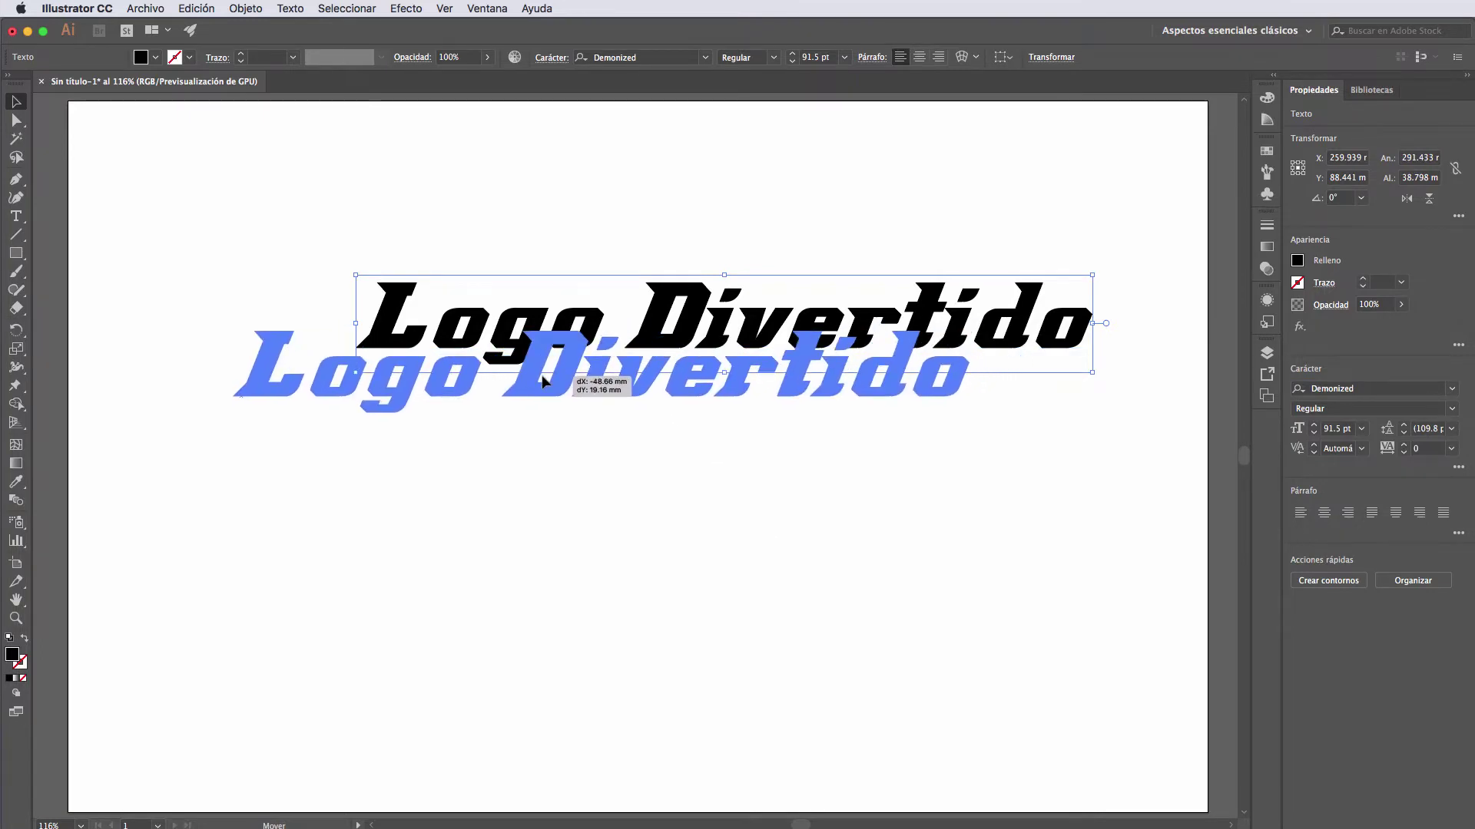
drag(628, 359, 505, 408)
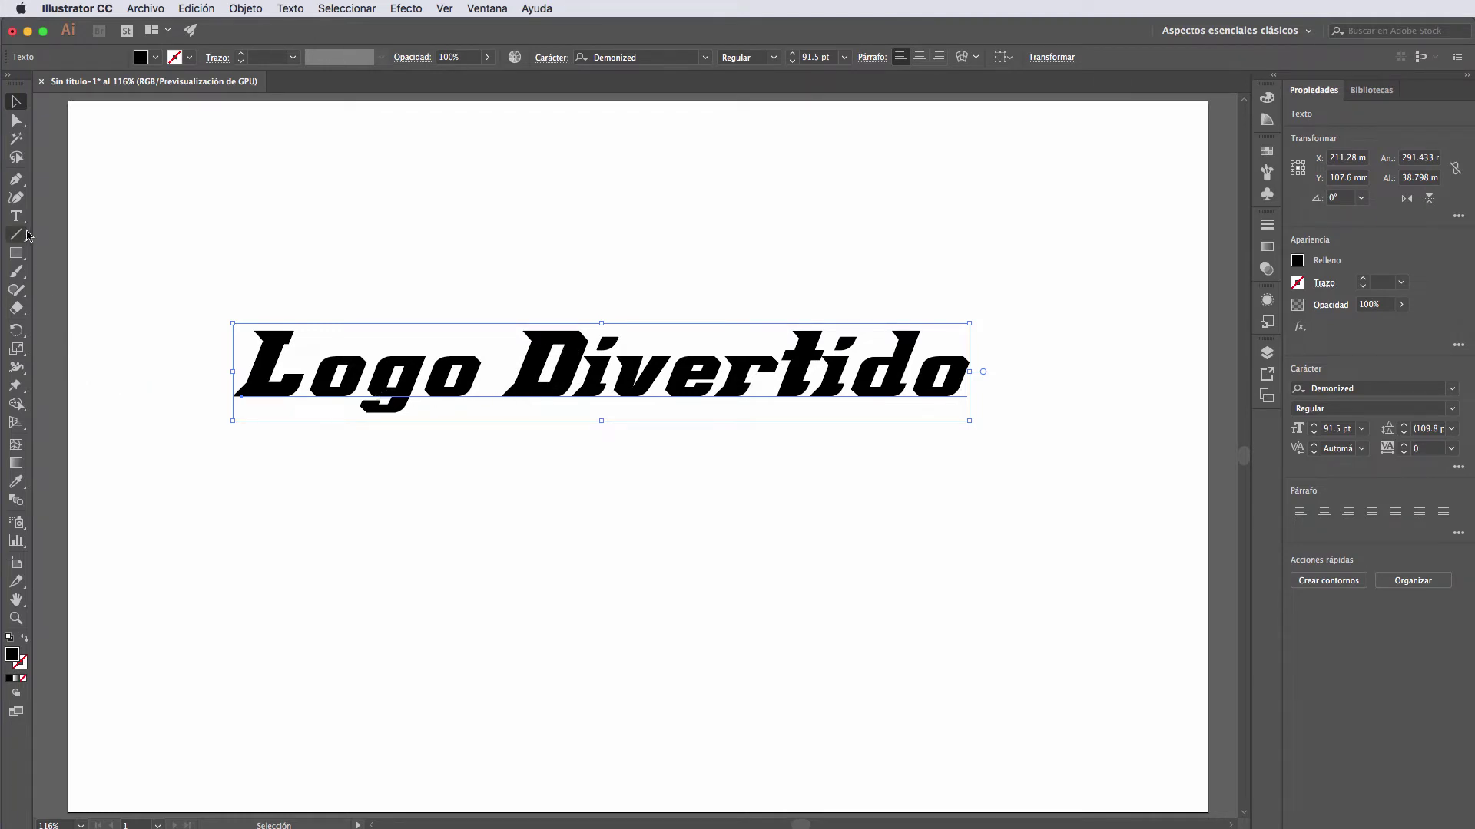
With Touch Type, tilt the L about 4 degrees, drop it below the baseline and enlarge it.
click(16, 217)
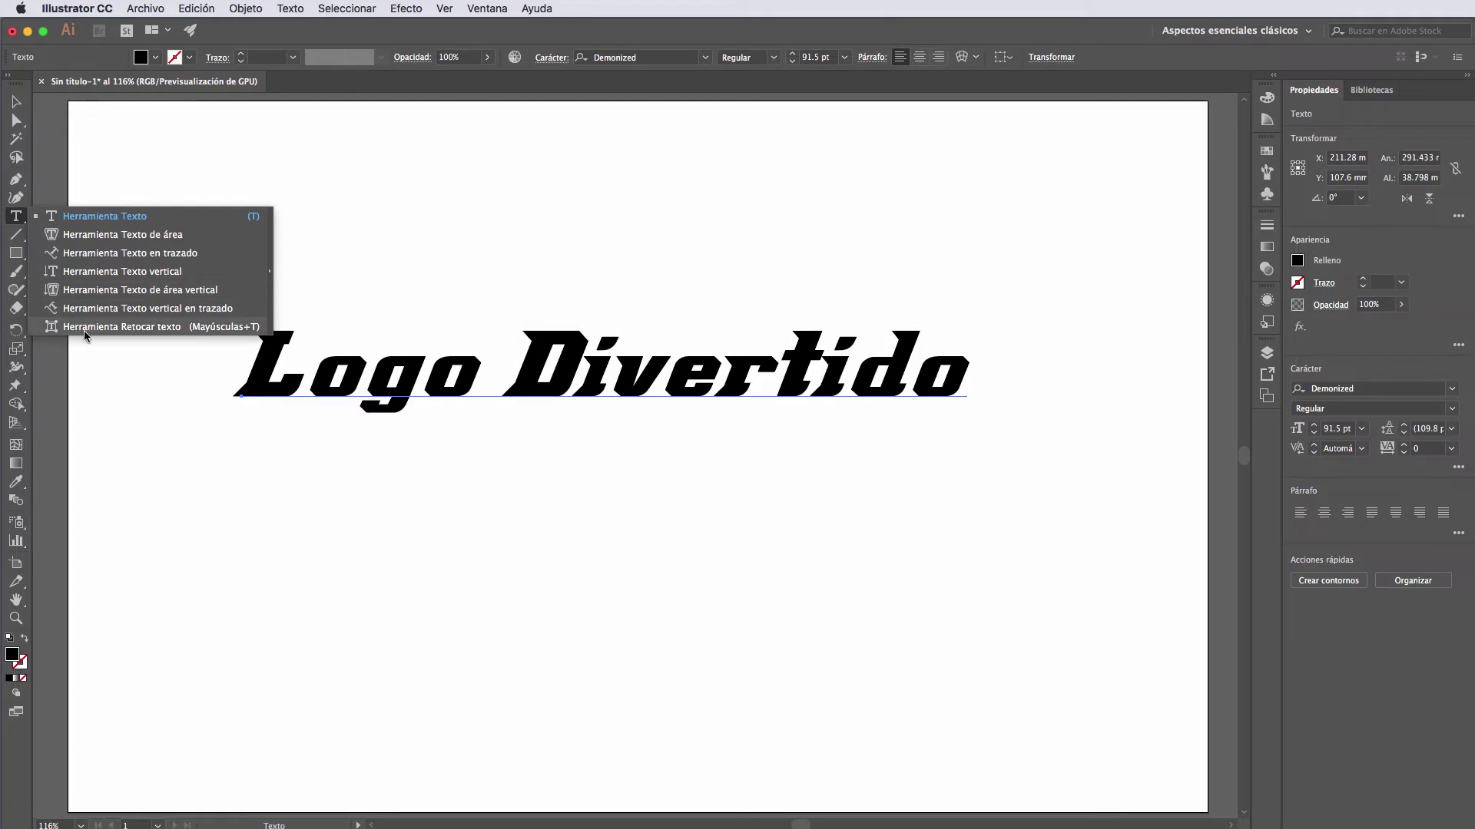
click(85, 328)
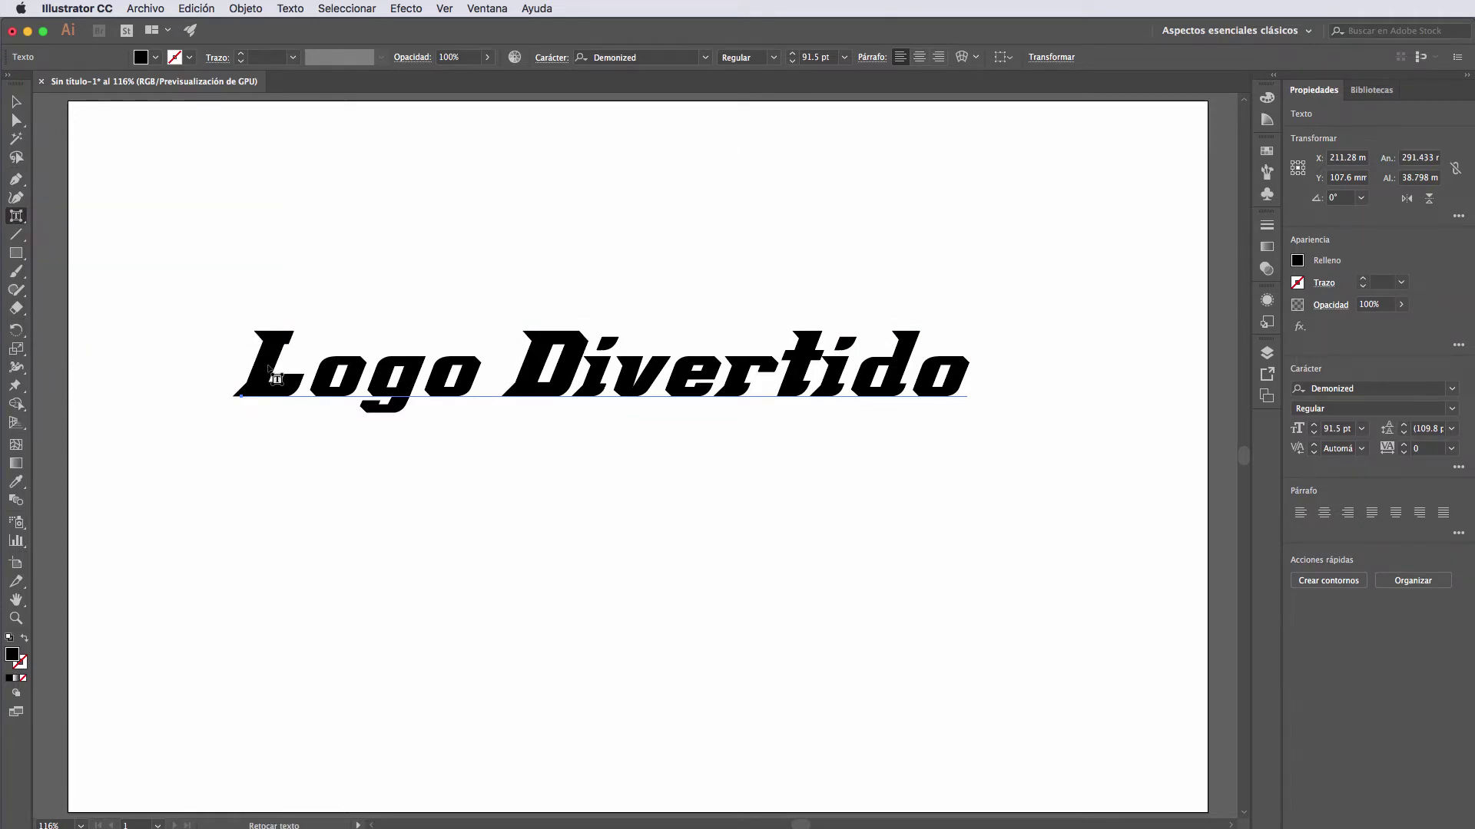
click(277, 372)
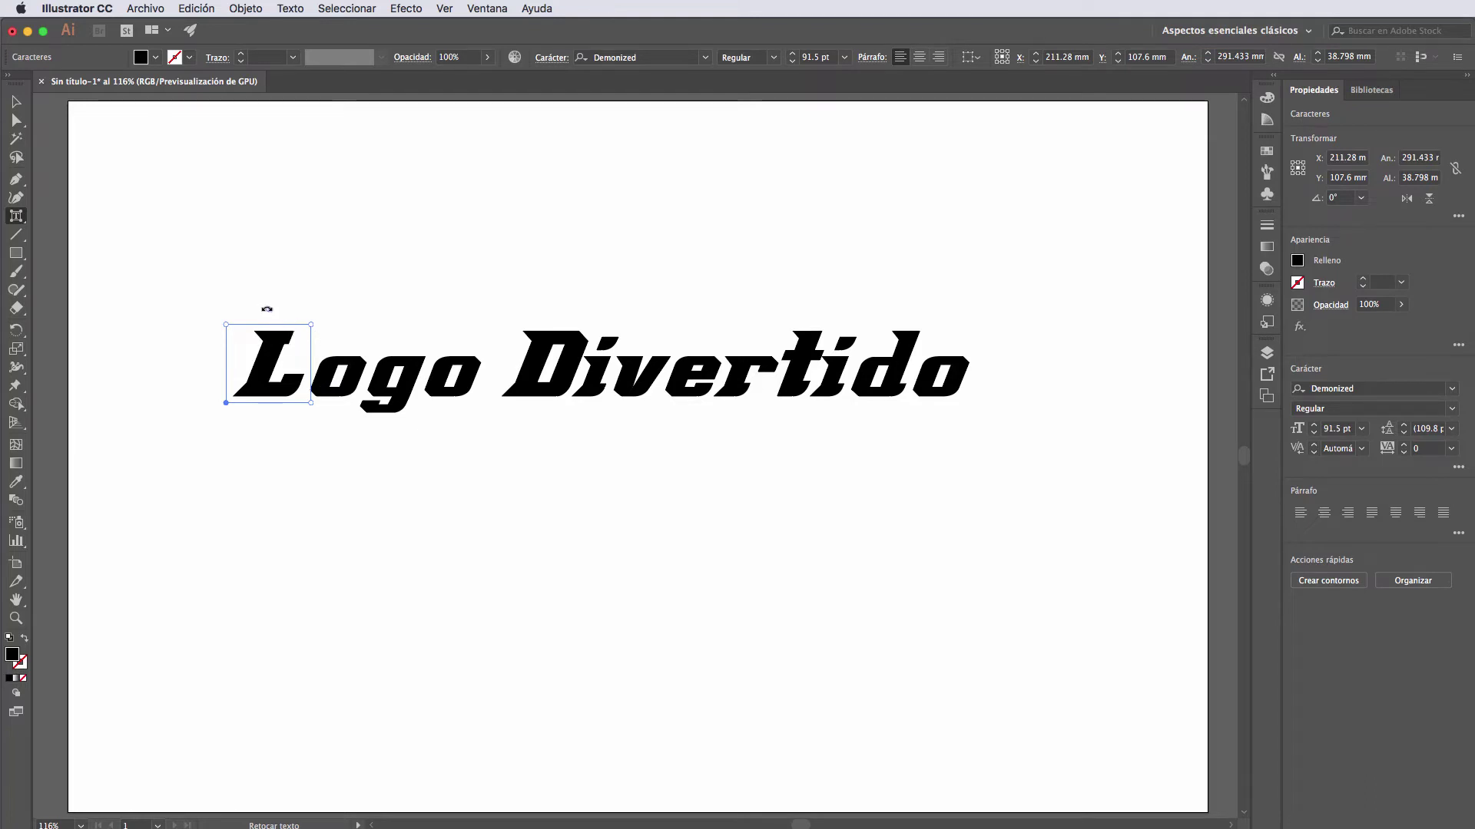
mouse_move(269, 309)
mouse_down()
mouse_move(282, 326)
mouse_move(264, 313)
mouse_up()
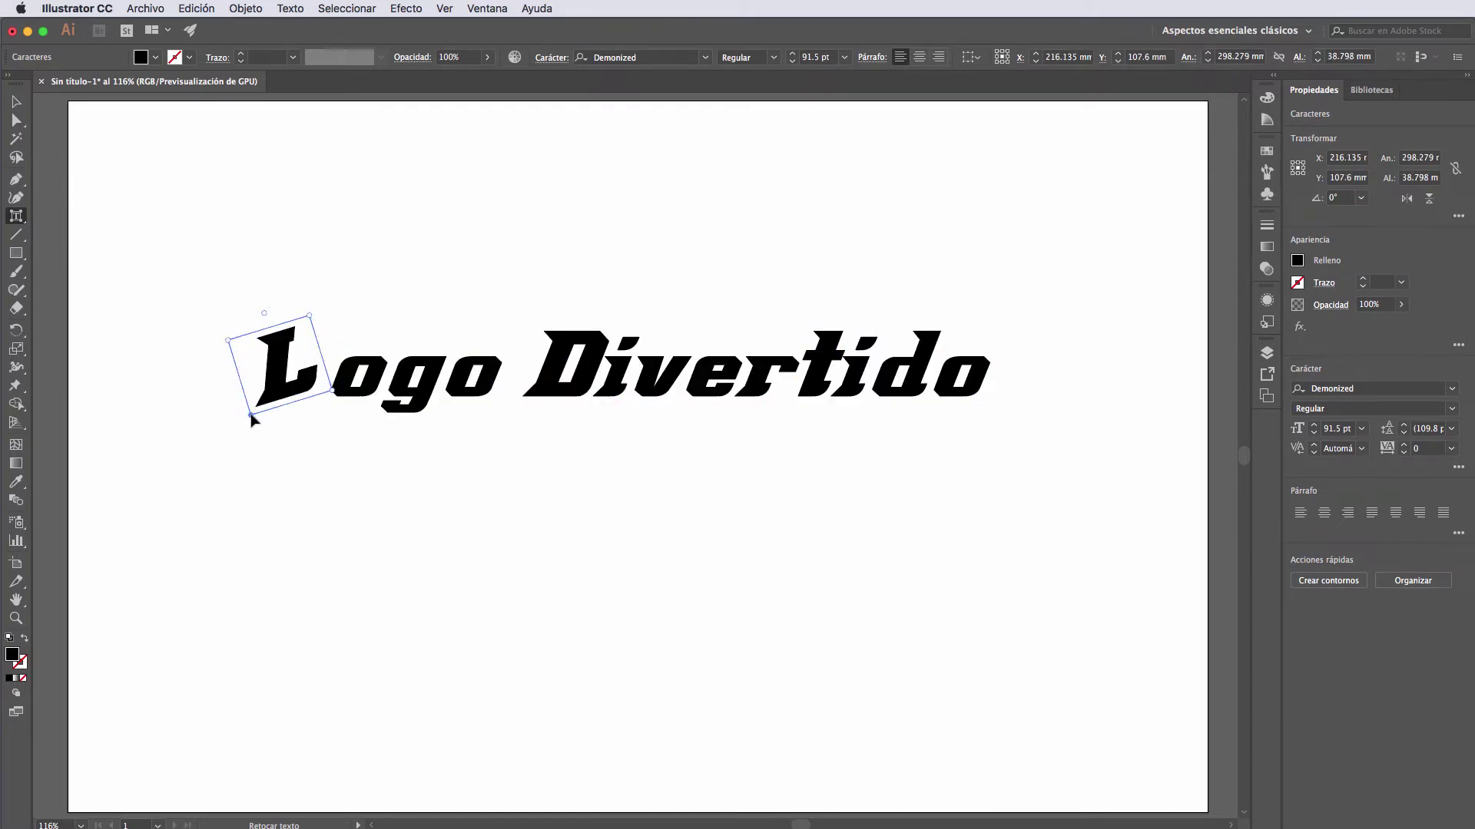
mouse_move(252, 419)
mouse_down()
mouse_move(247, 442)
mouse_move(252, 422)
mouse_up()
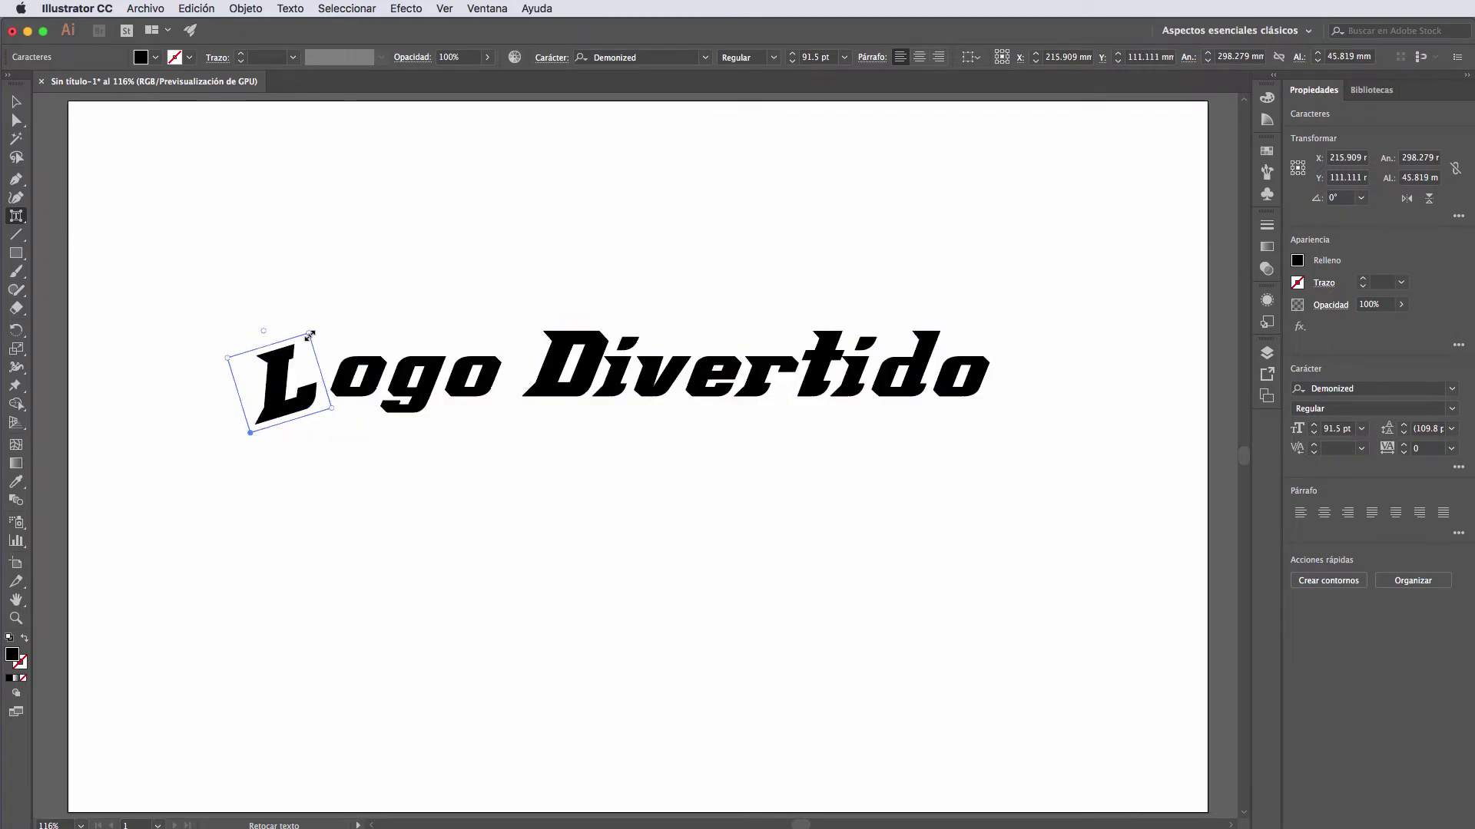
drag(309, 335, 318, 322)
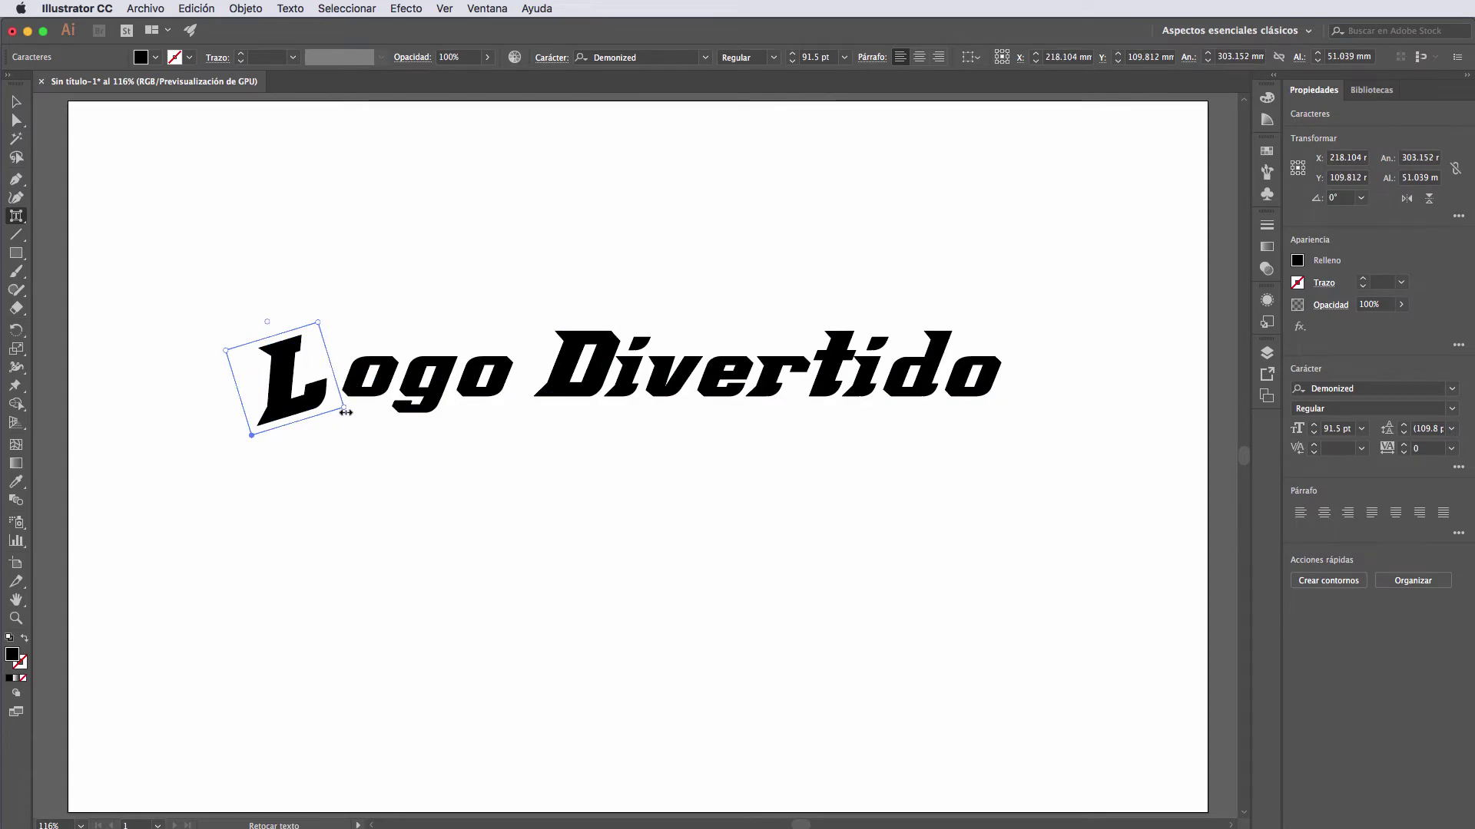
drag(347, 411, 326, 410)
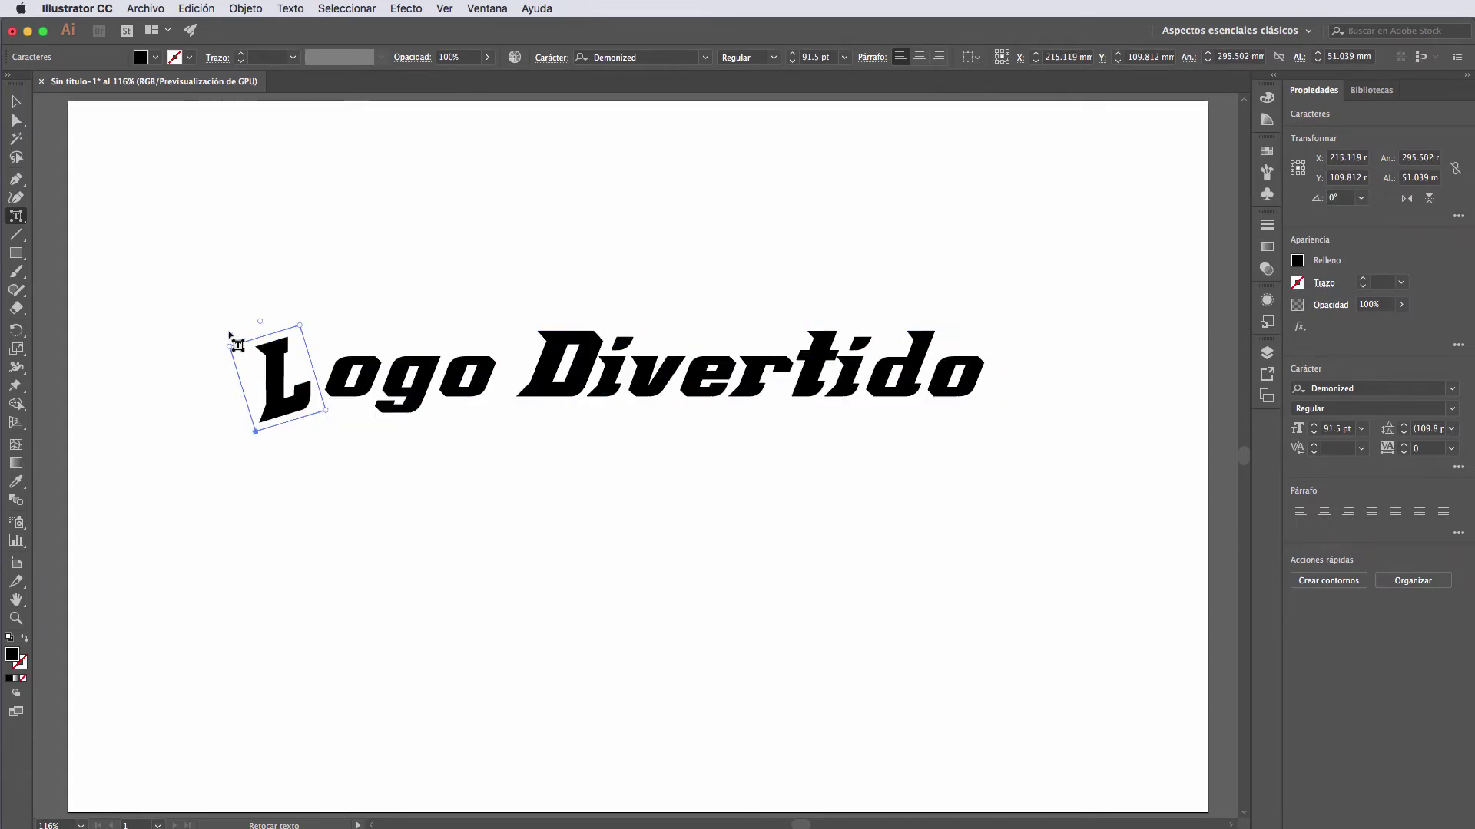
drag(231, 350, 230, 367)
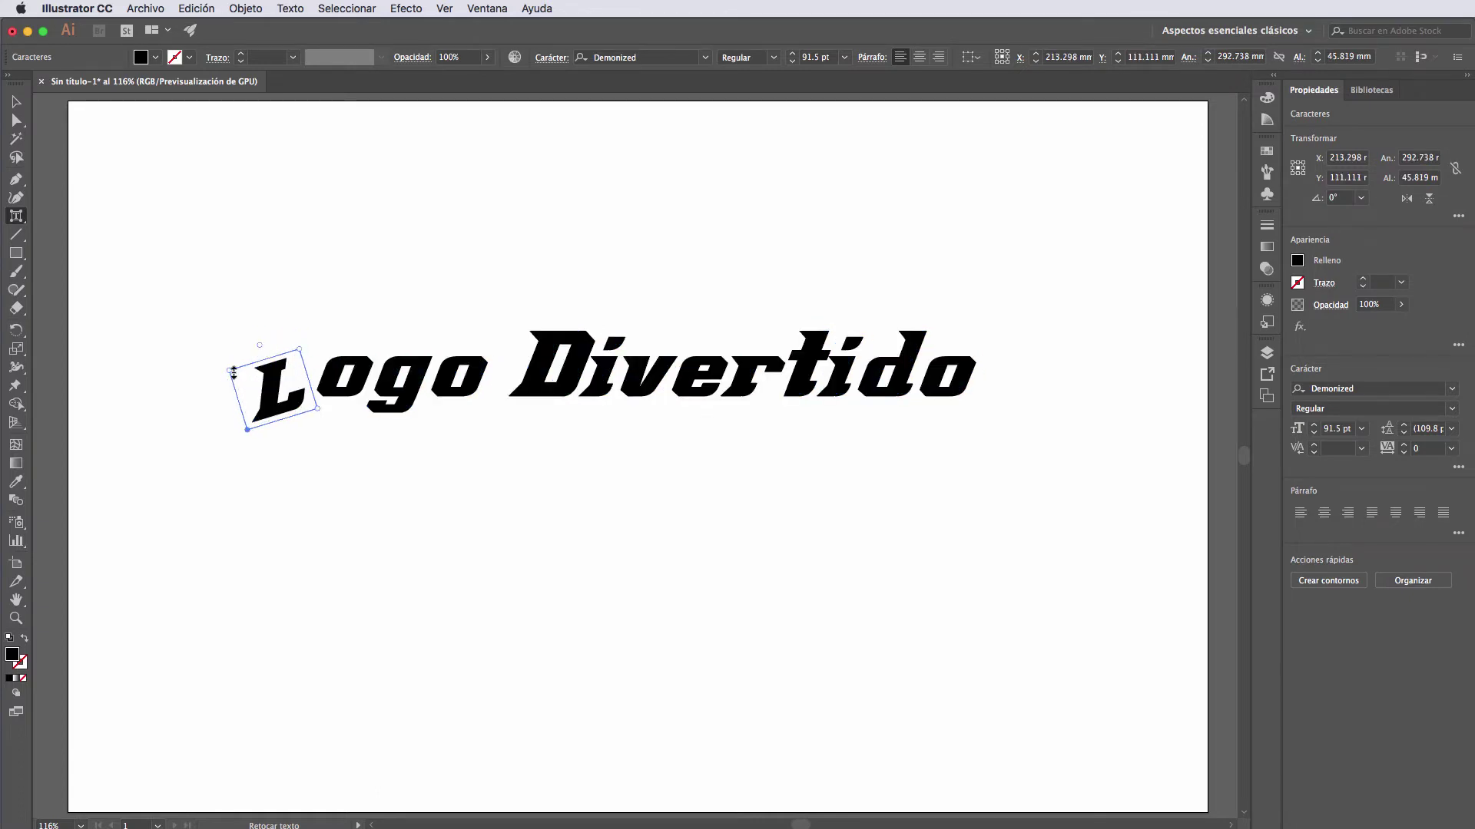
Make the L taller and wider, tilt it further counterclockwise and nudge it left.
drag(229, 372, 230, 343)
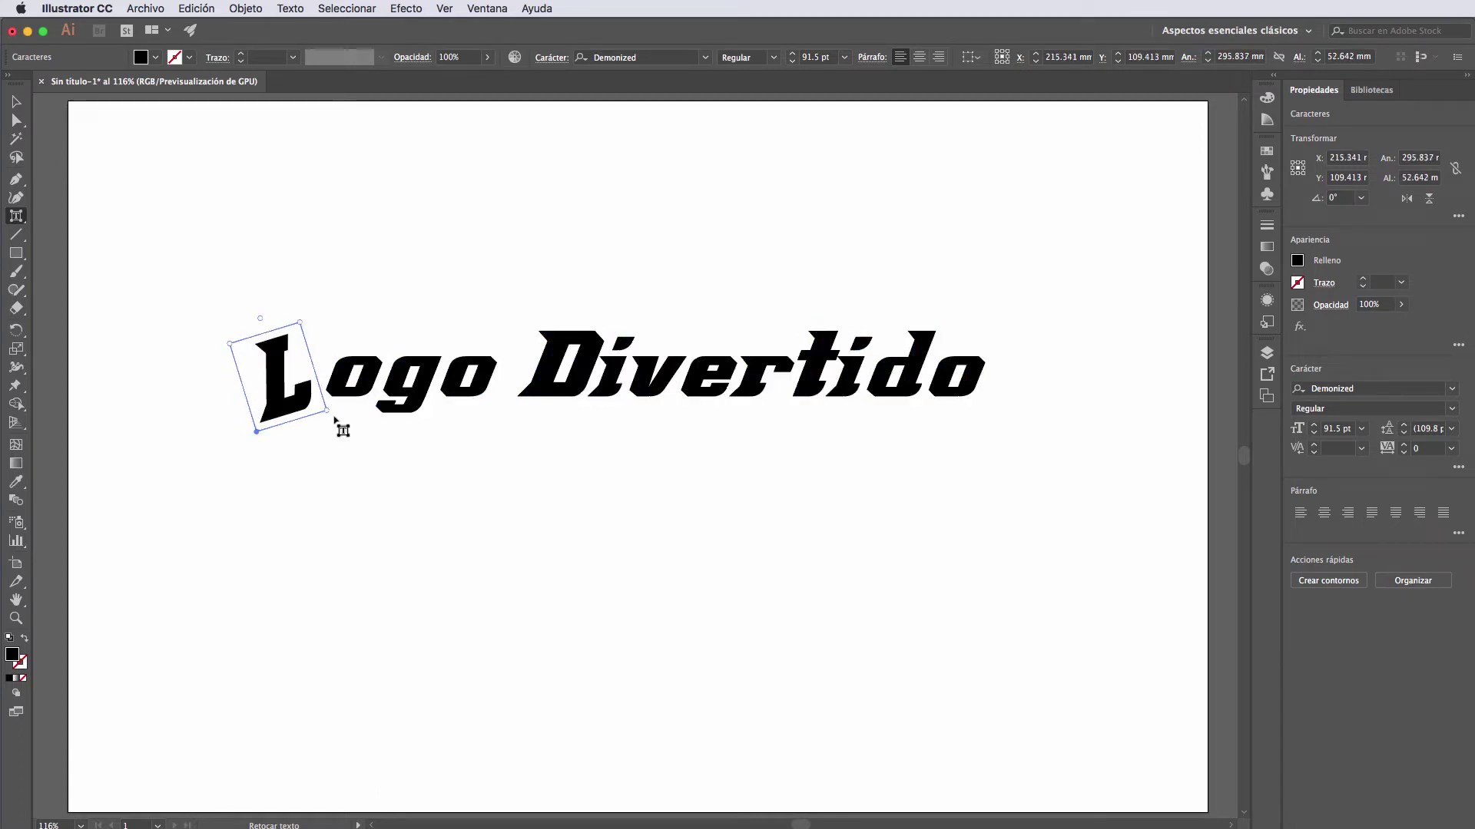
drag(332, 411, 343, 411)
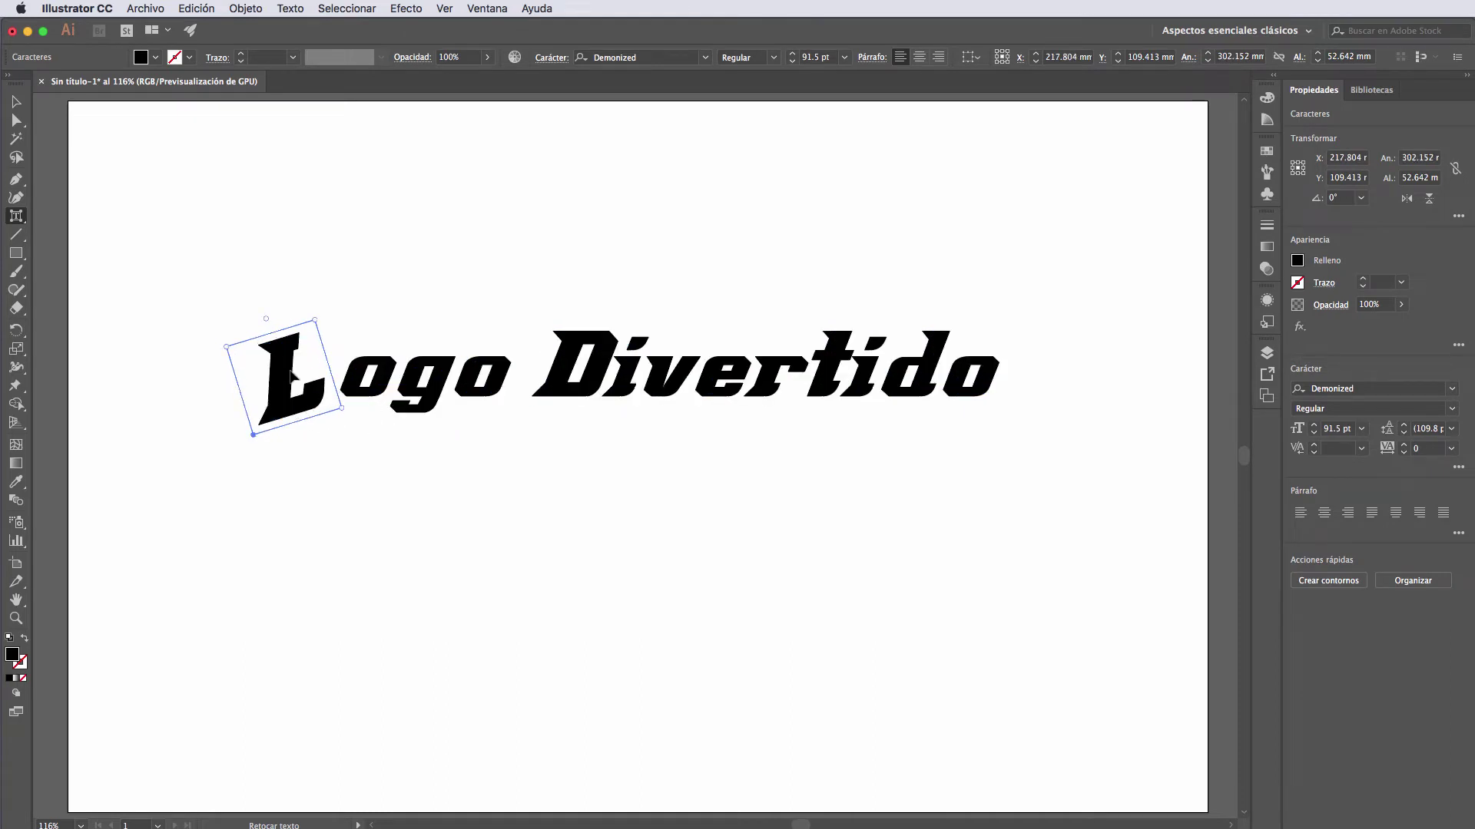
drag(266, 319, 258, 320)
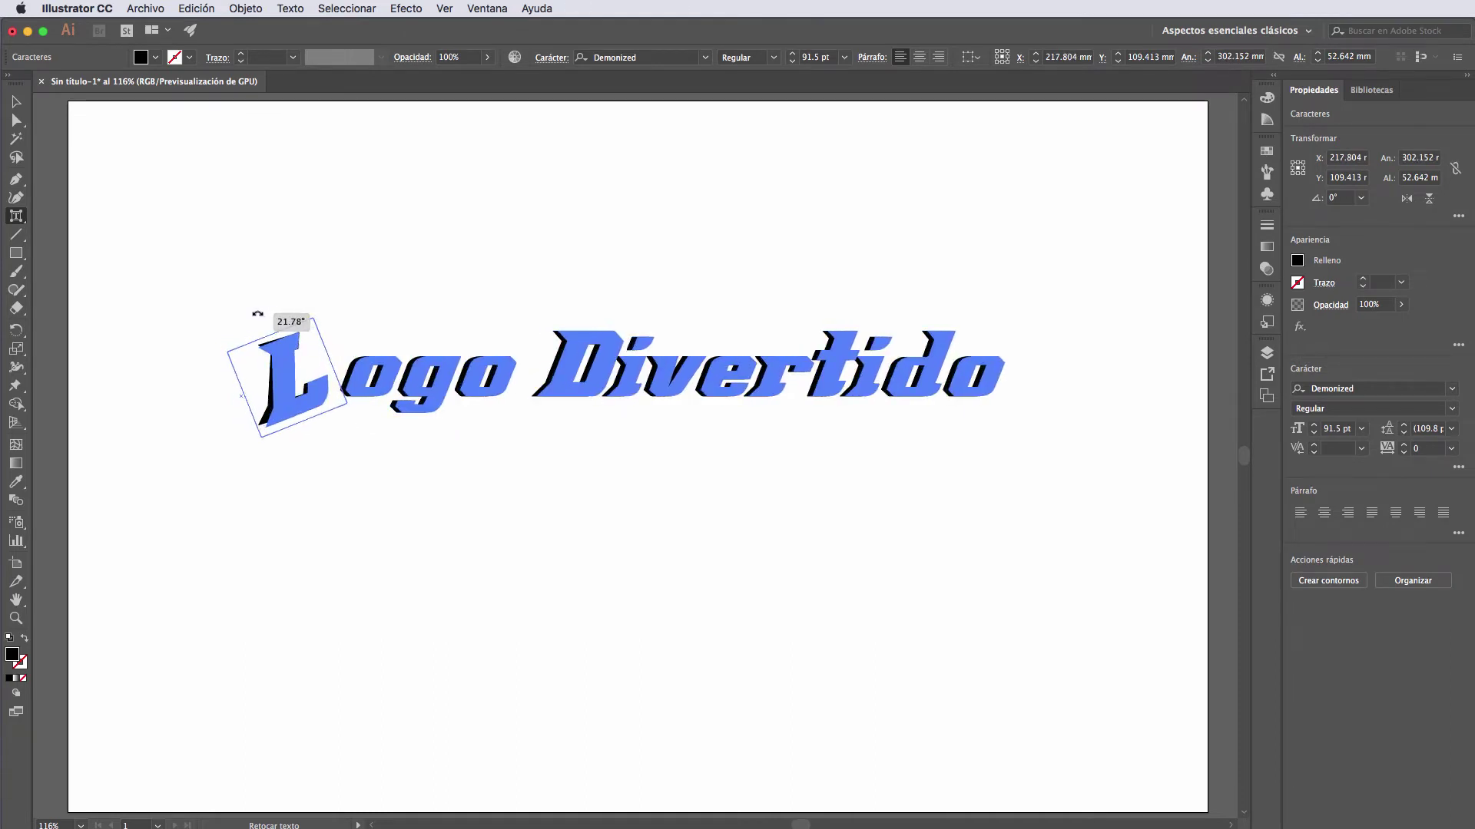
mouse_move(262, 439)
mouse_down()
mouse_move(220, 434)
mouse_move(257, 432)
mouse_up()
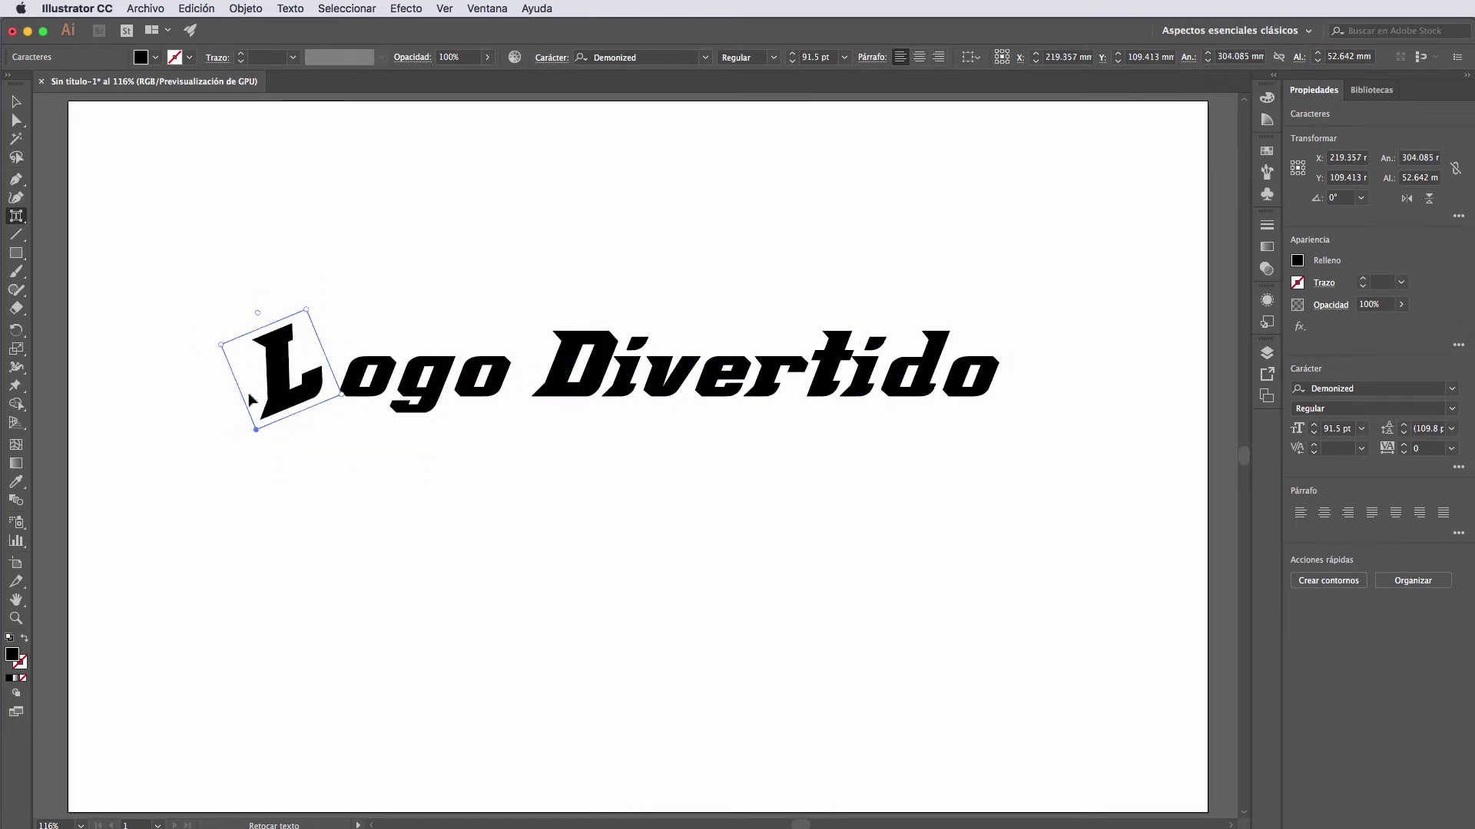
drag(223, 348, 206, 380)
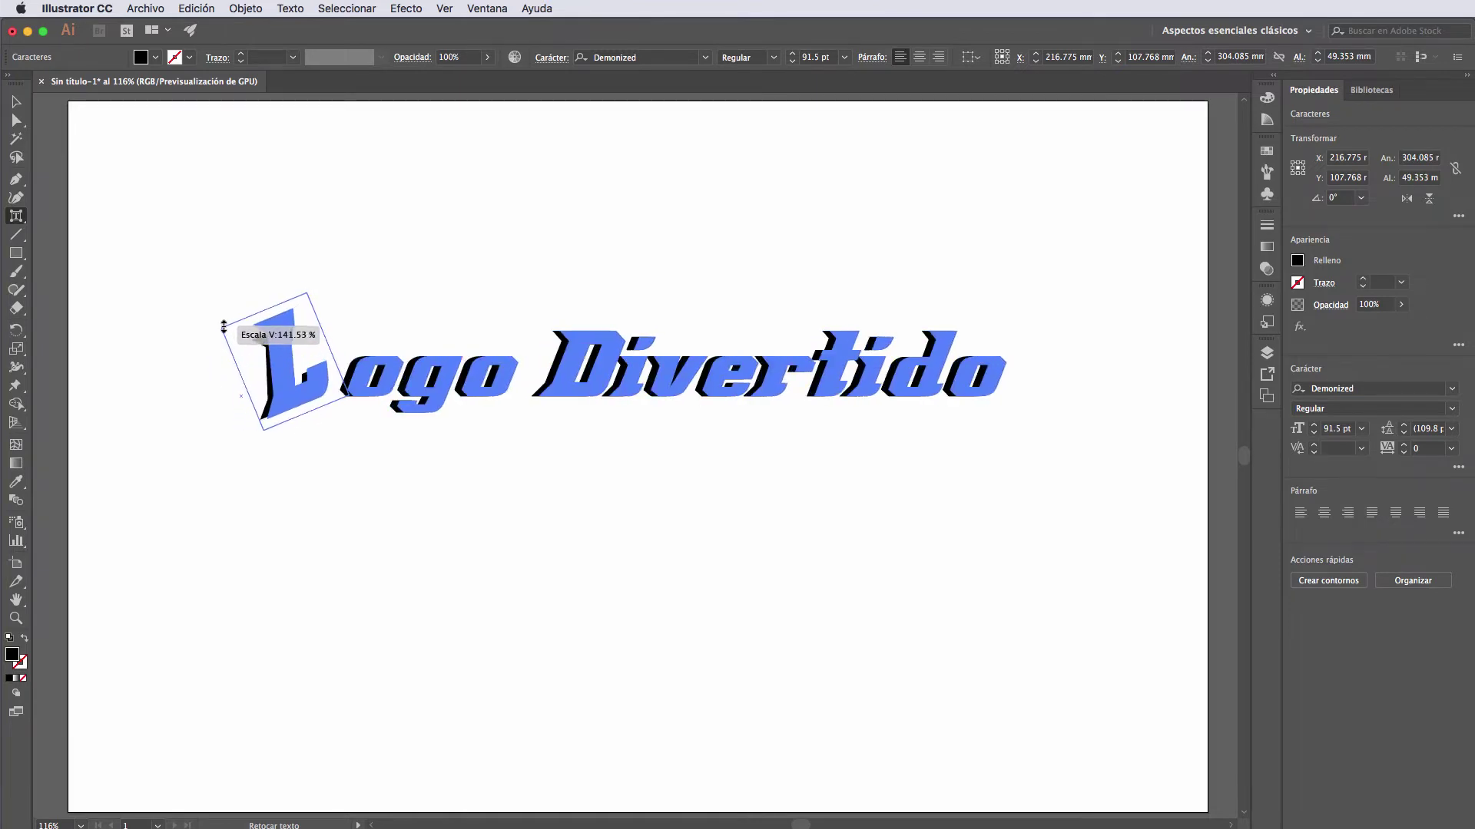
drag(206, 381, 225, 311)
drag(343, 394, 361, 383)
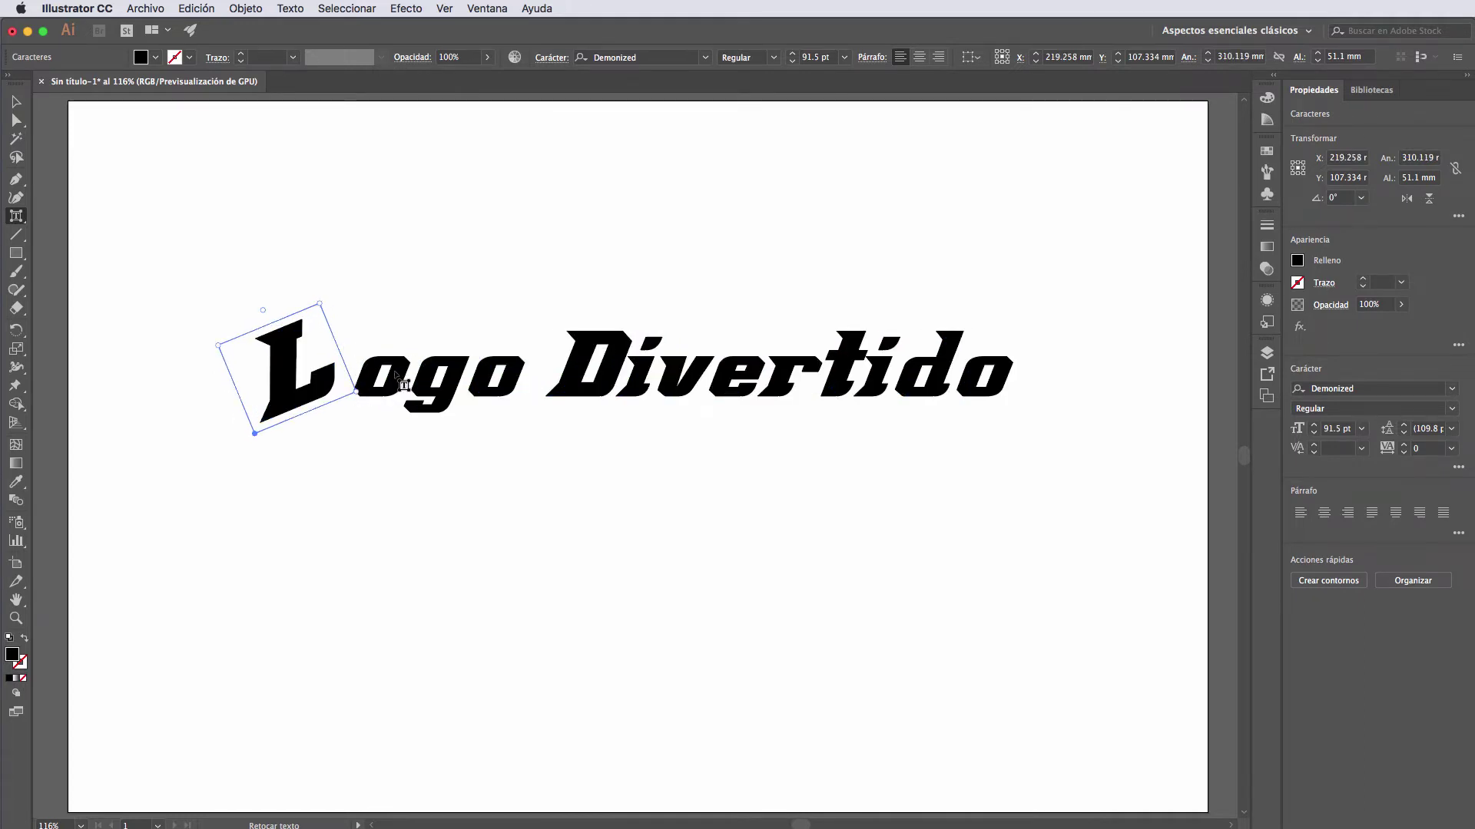
click(395, 374)
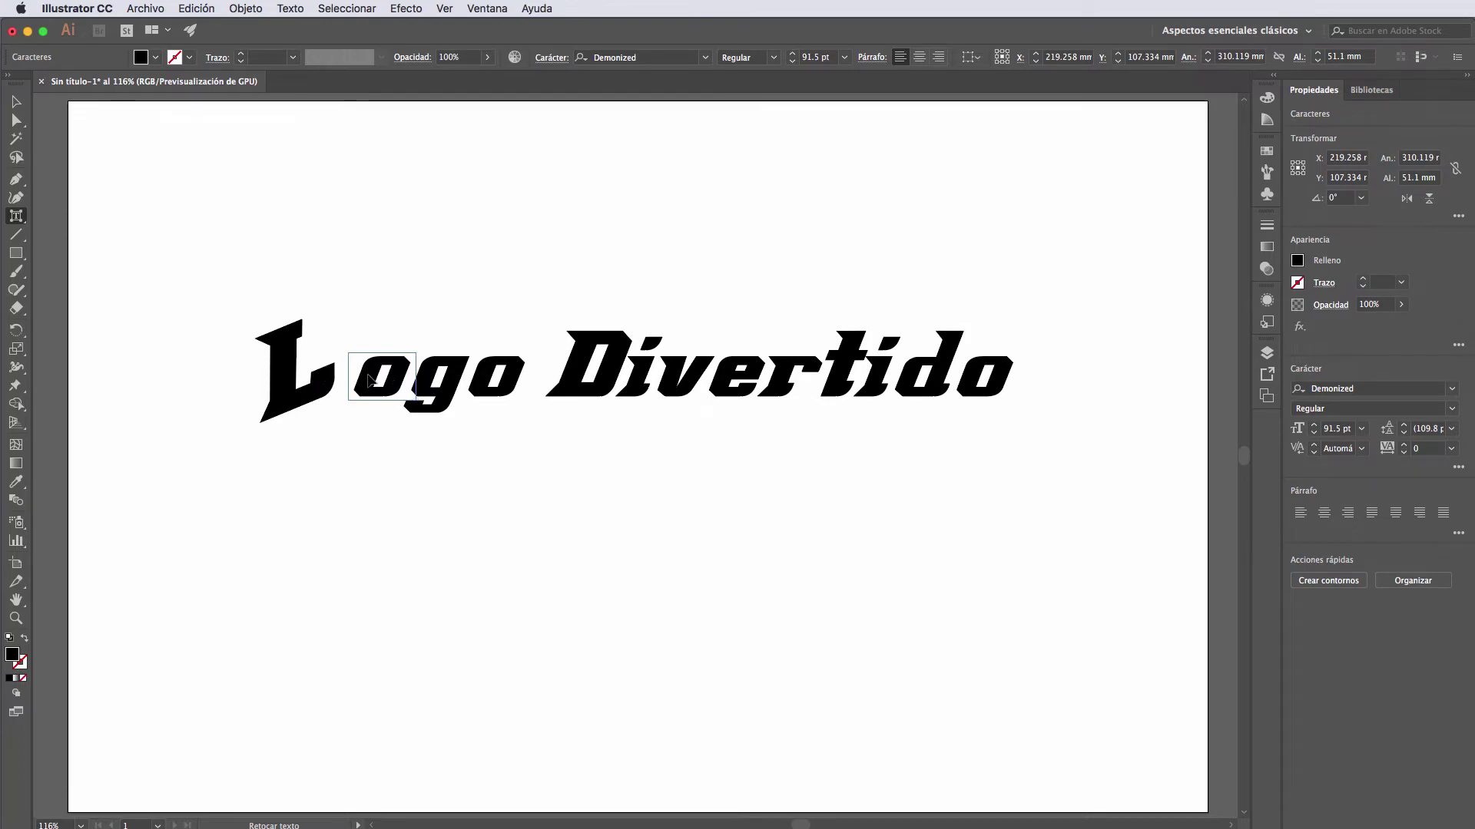
Rotate the first o clockwise and raise it above the baseline.
drag(369, 381, 380, 382)
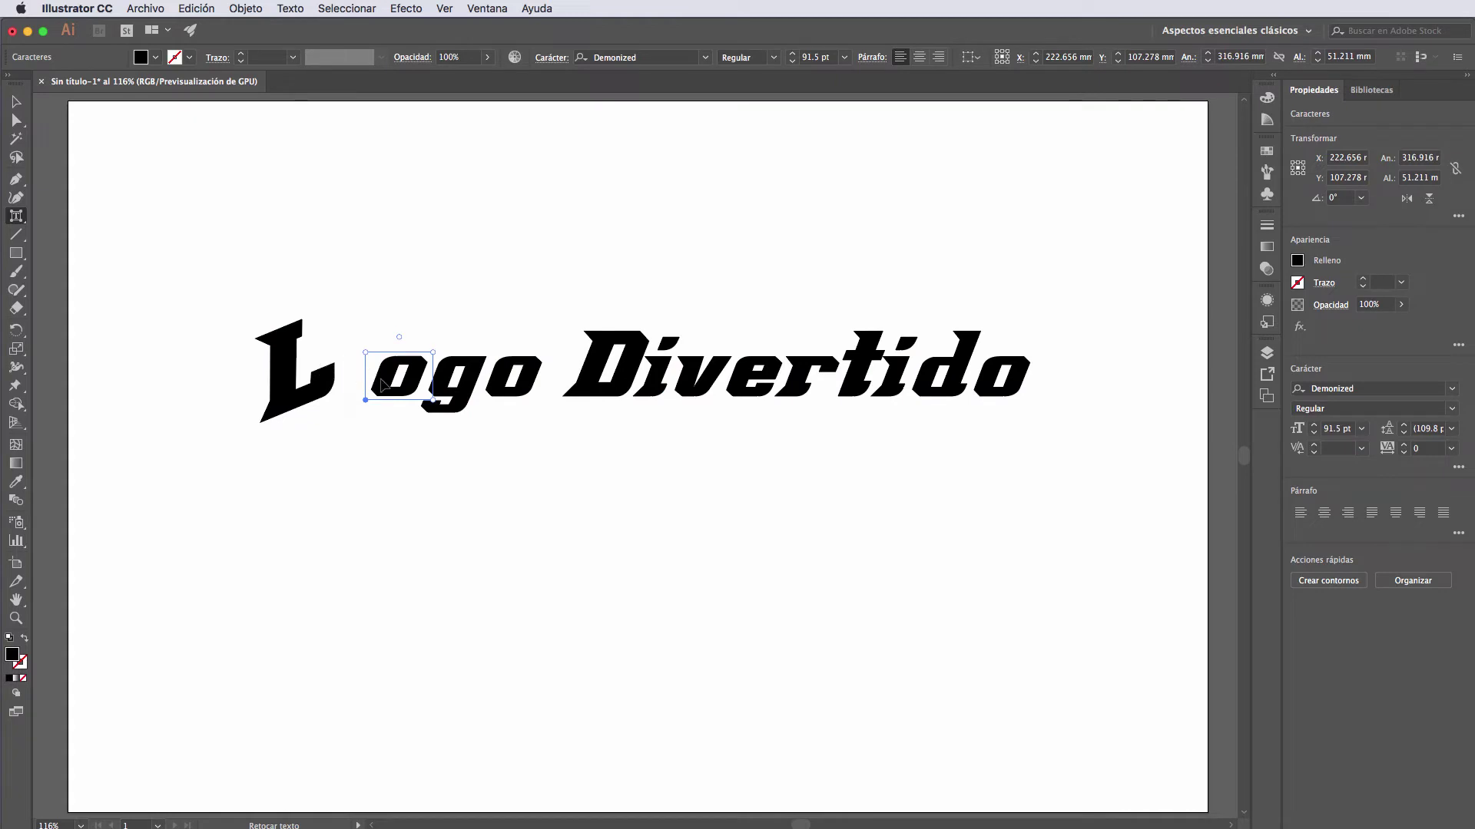
mouse_move(382, 385)
mouse_down()
mouse_move(362, 386)
mouse_move(358, 358)
mouse_up()
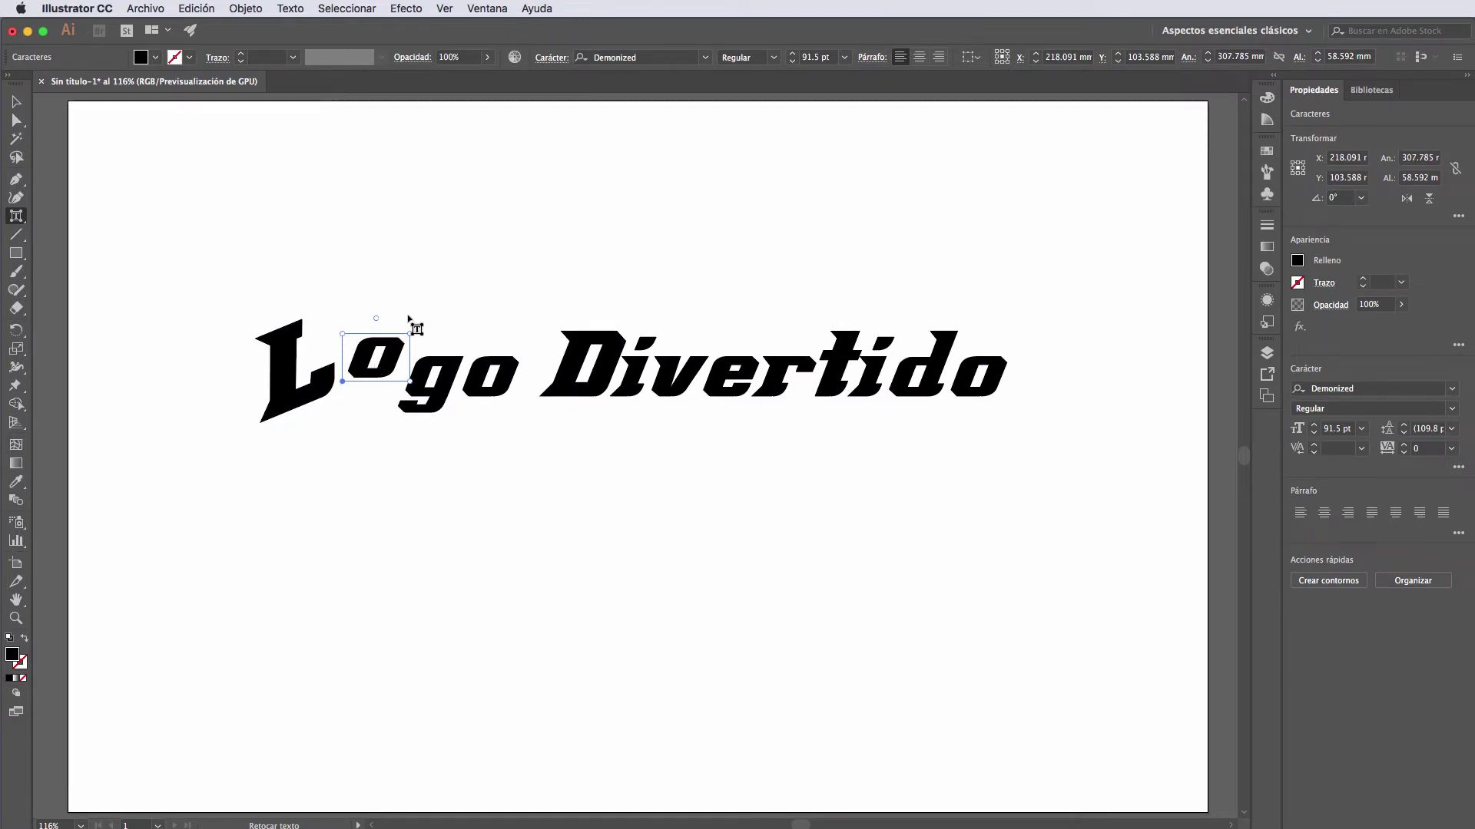
drag(378, 320, 385, 323)
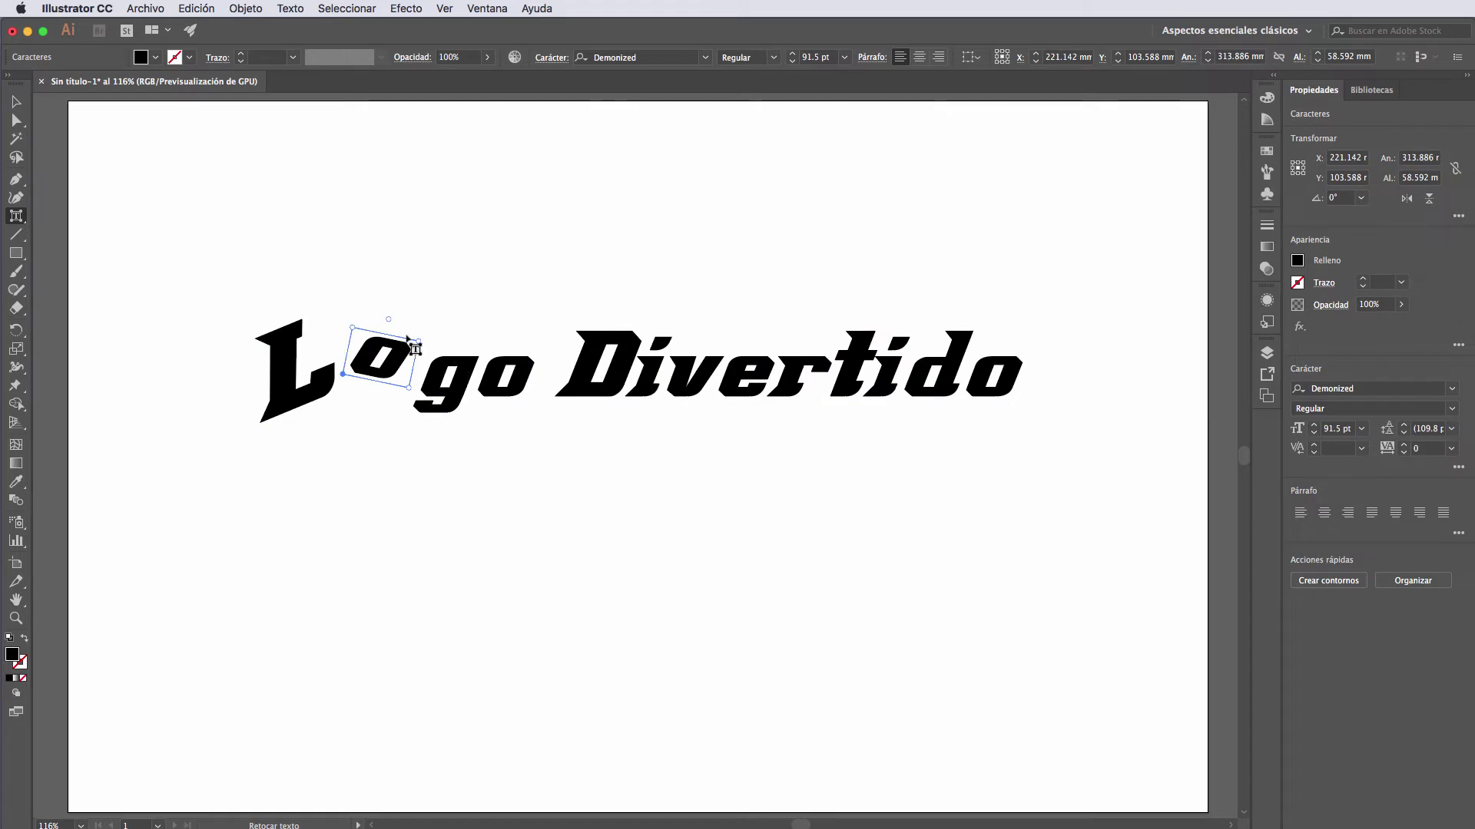
drag(391, 357, 369, 359)
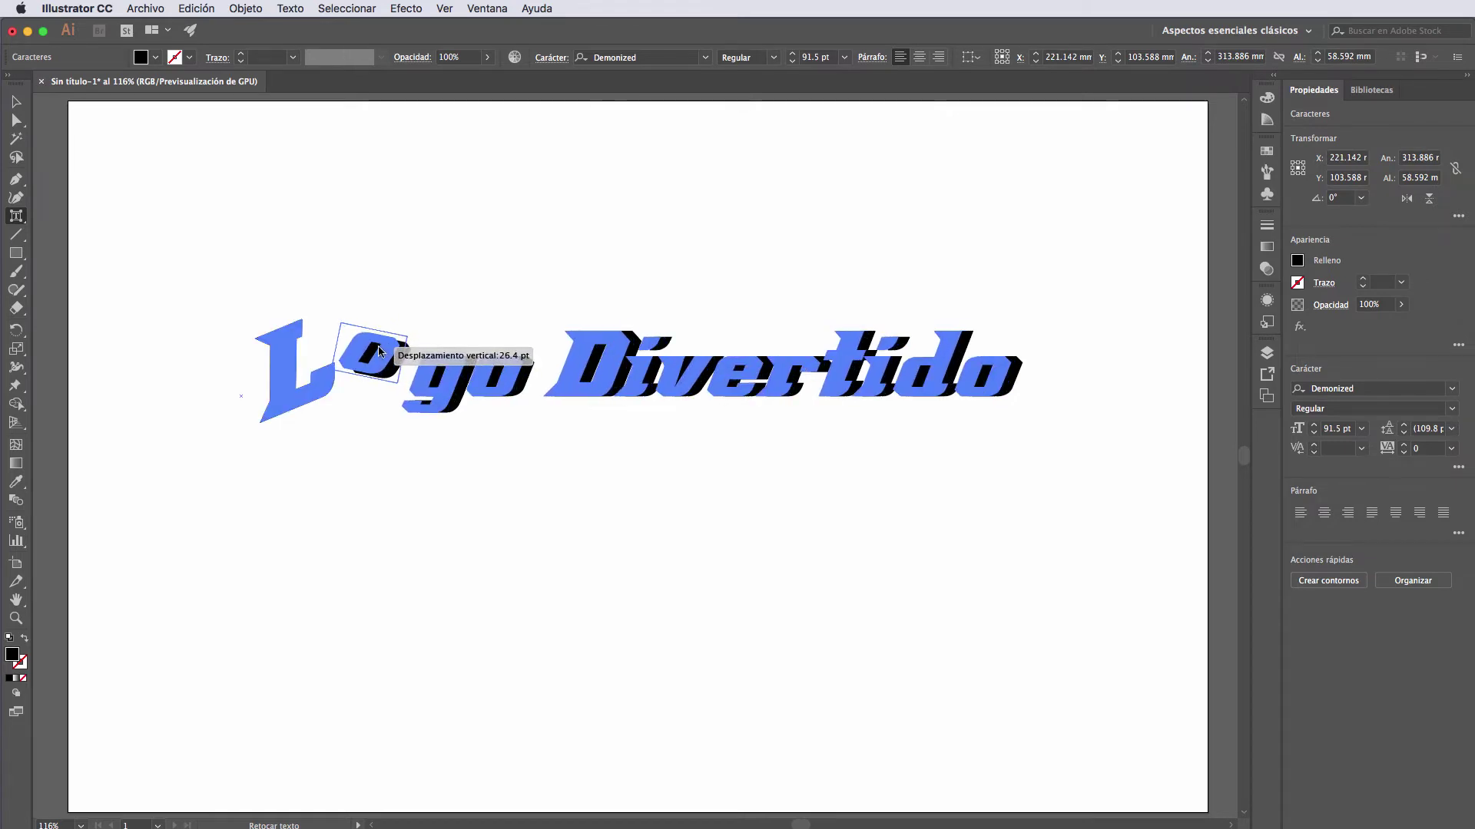
drag(370, 359, 379, 374)
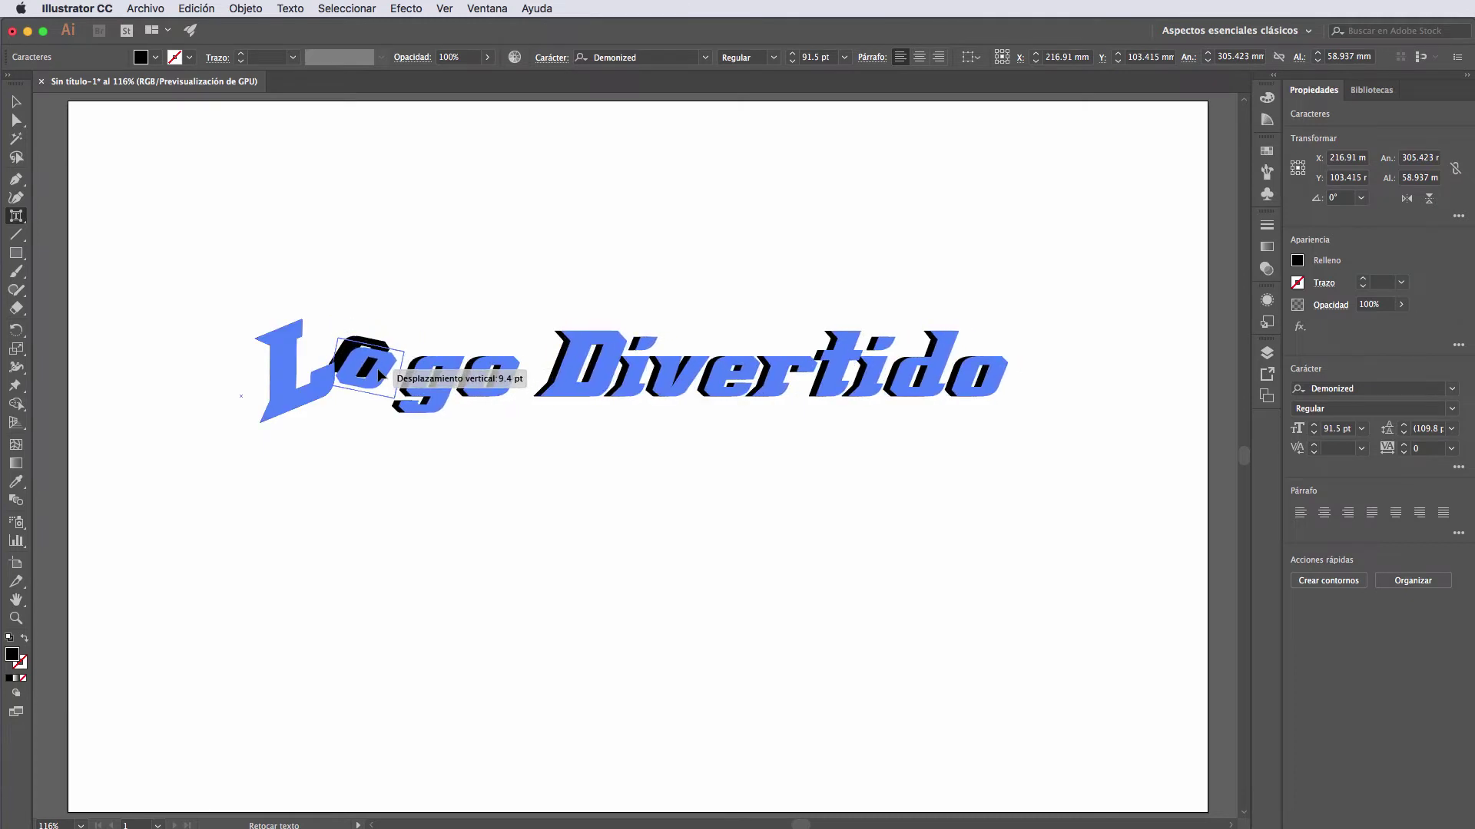
Rotate the g, then rotate the second o clockwise and move it beside the g.
click(453, 372)
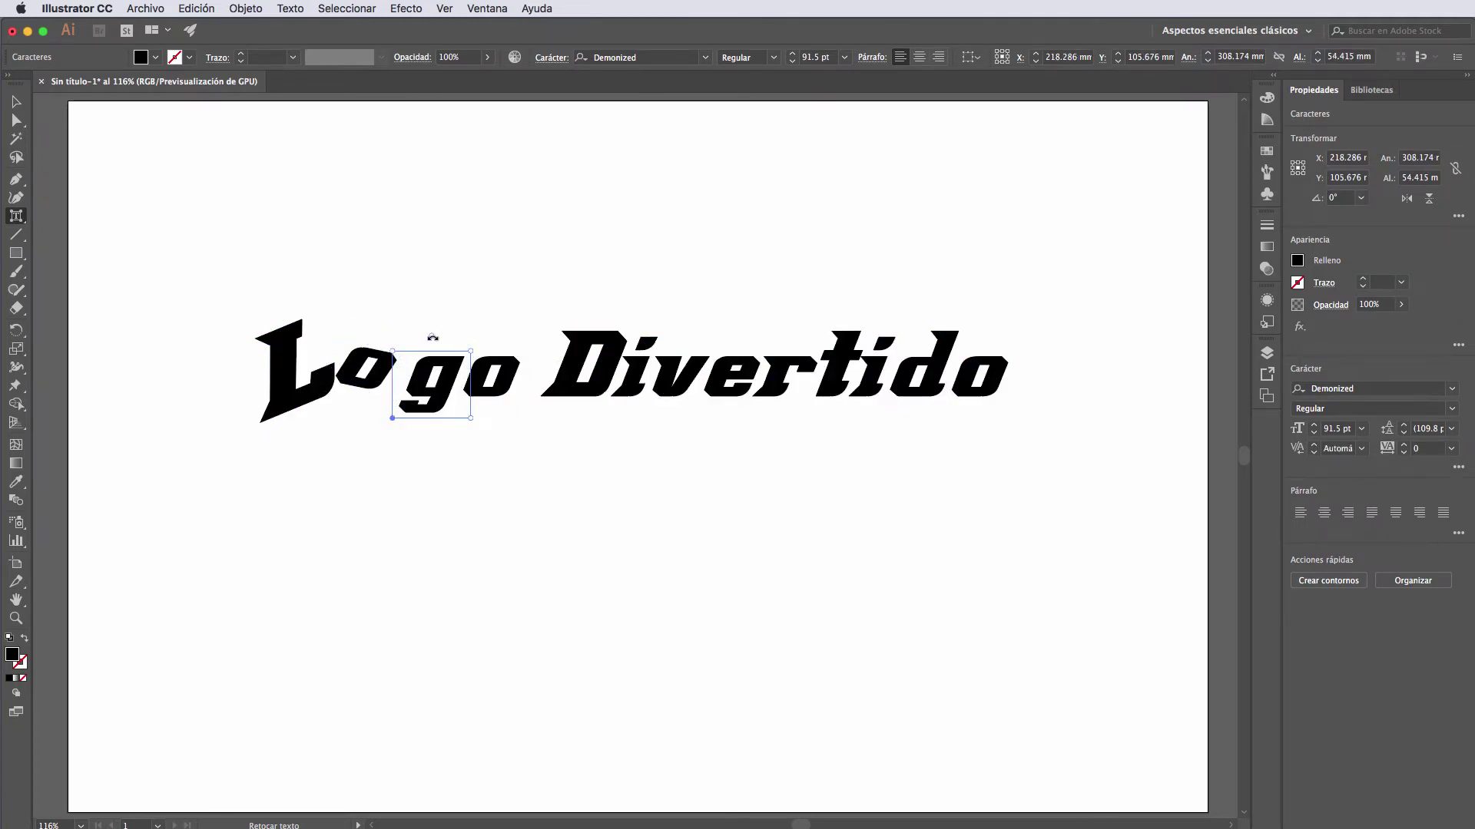
drag(432, 337, 469, 415)
click(387, 395)
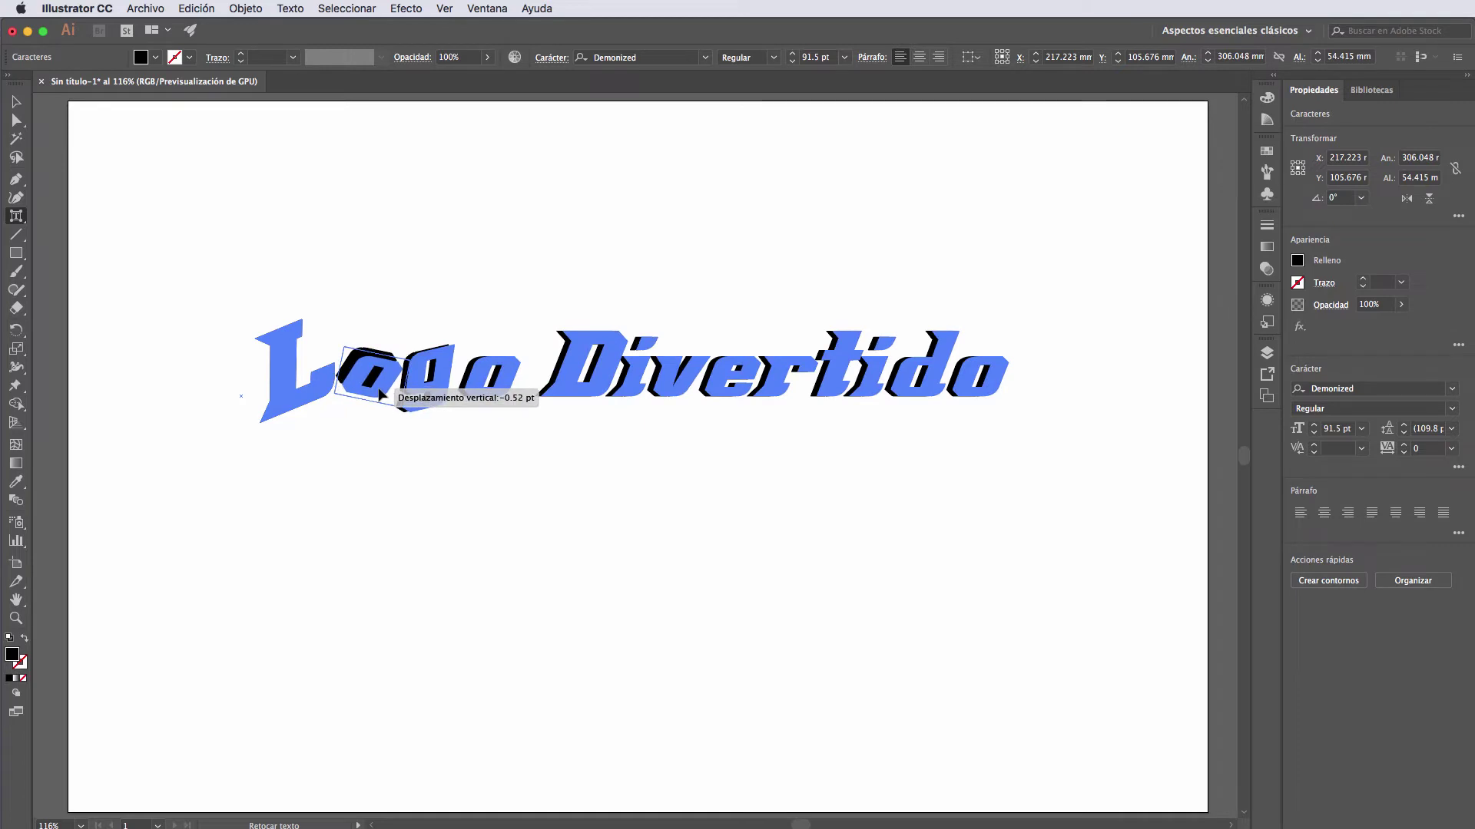
click(475, 384)
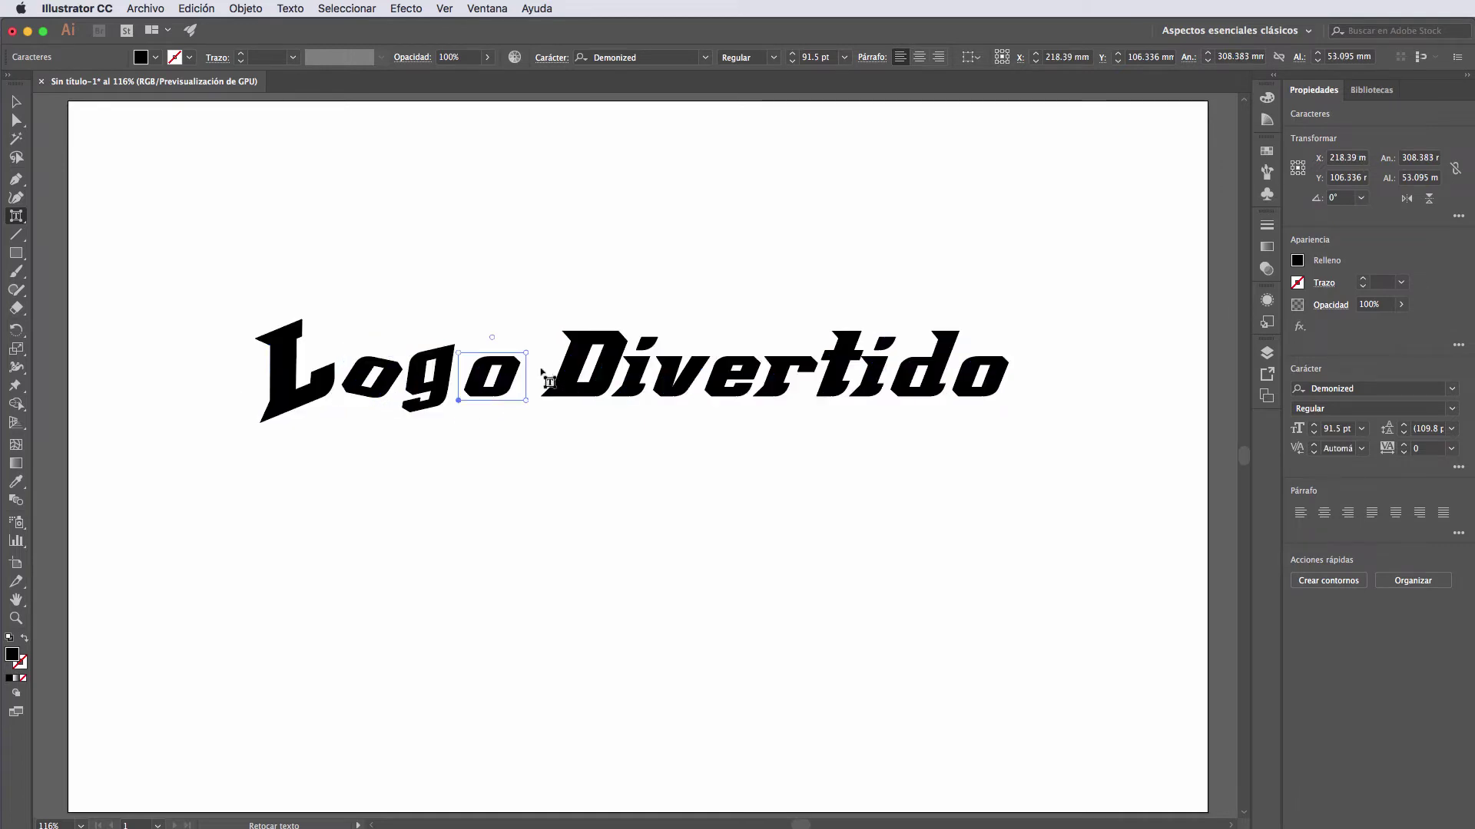
drag(494, 338, 512, 369)
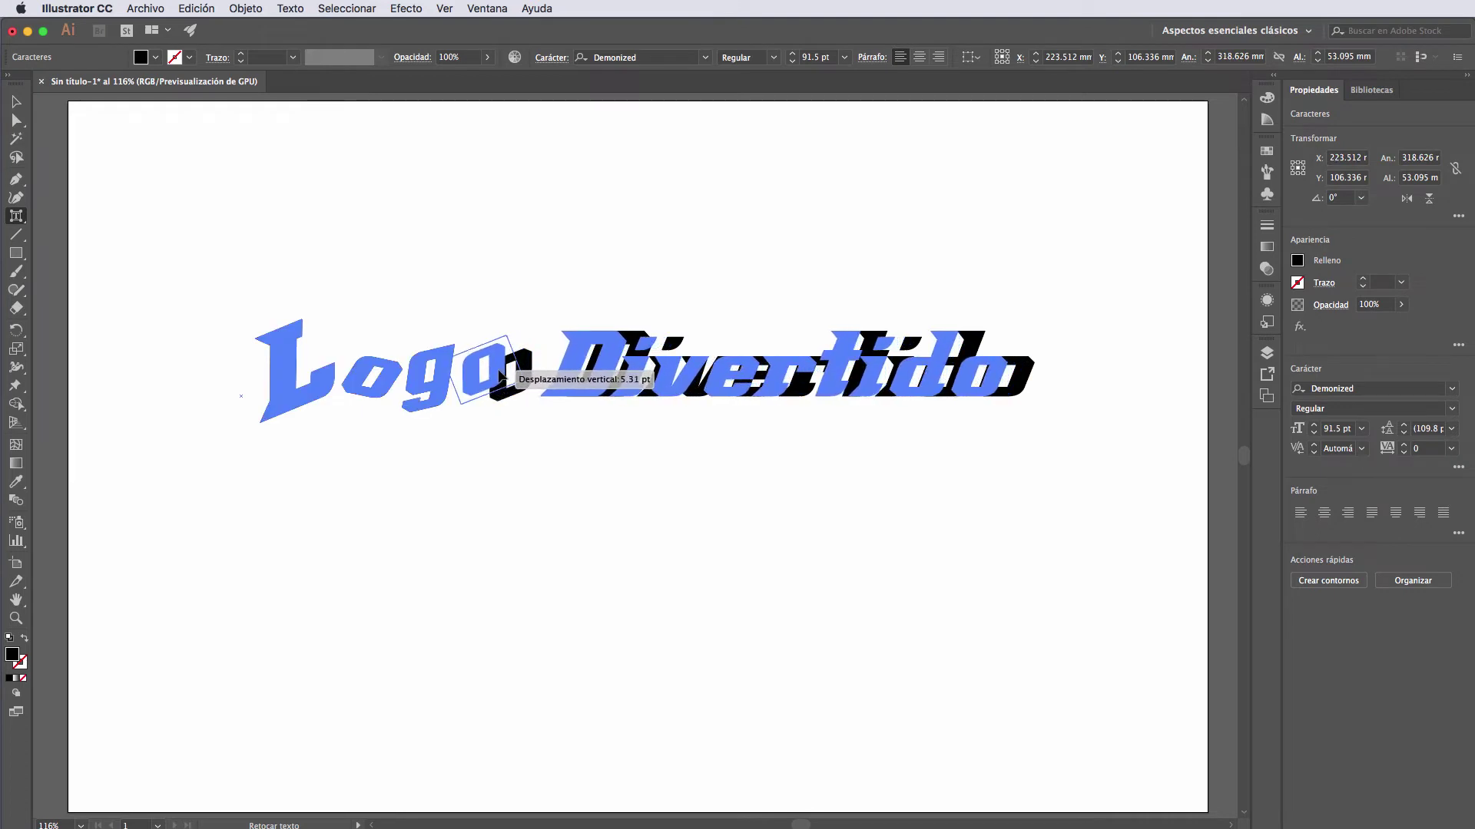
drag(527, 378, 495, 380)
click(507, 311)
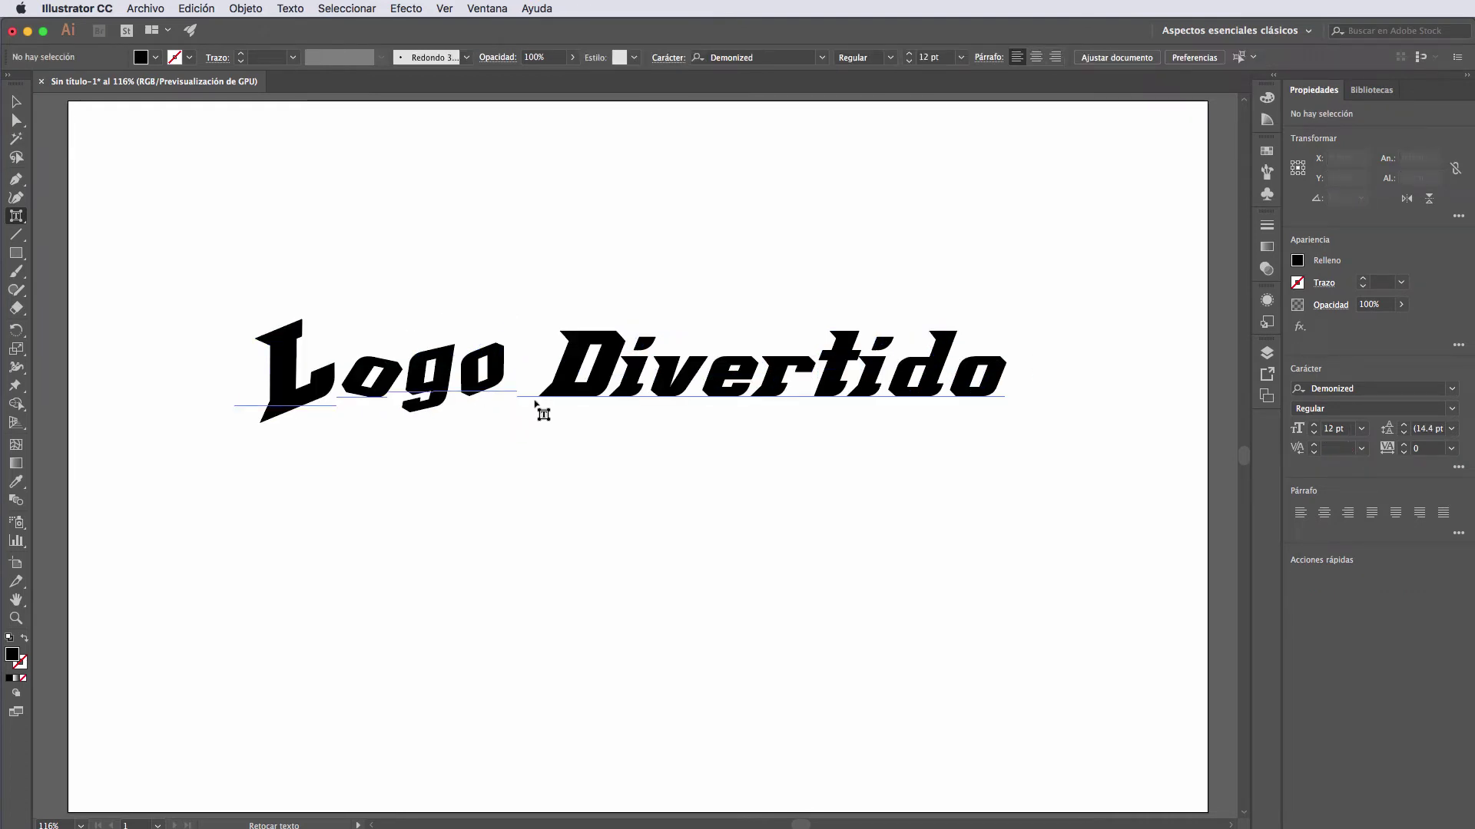
Using Touch Type, stretch the D of Divertido far above the other letters and tilt it counterclockwise.
click(559, 381)
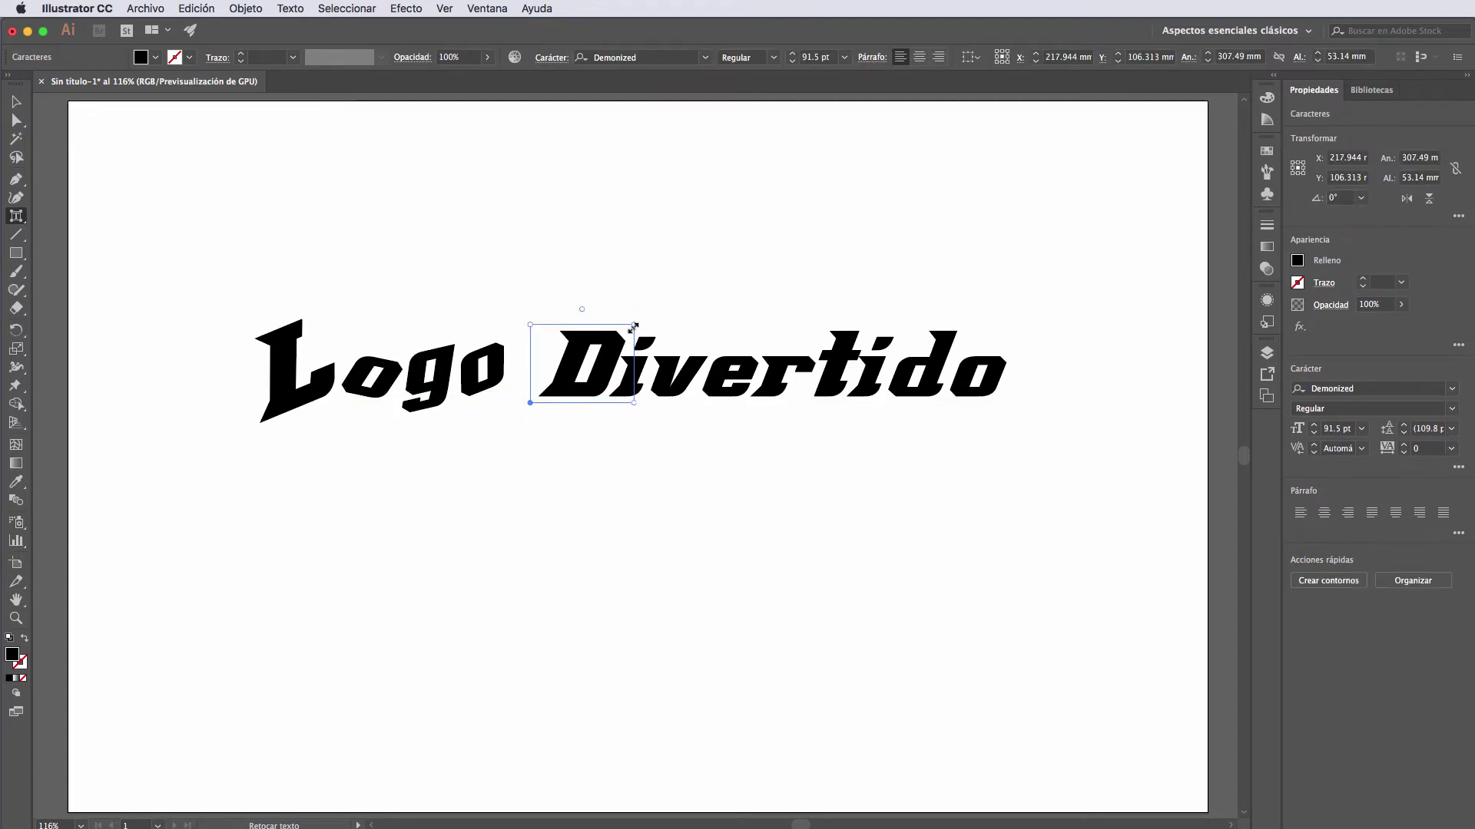
mouse_move(612, 366)
mouse_down()
mouse_move(441, 389)
mouse_move(477, 441)
mouse_up()
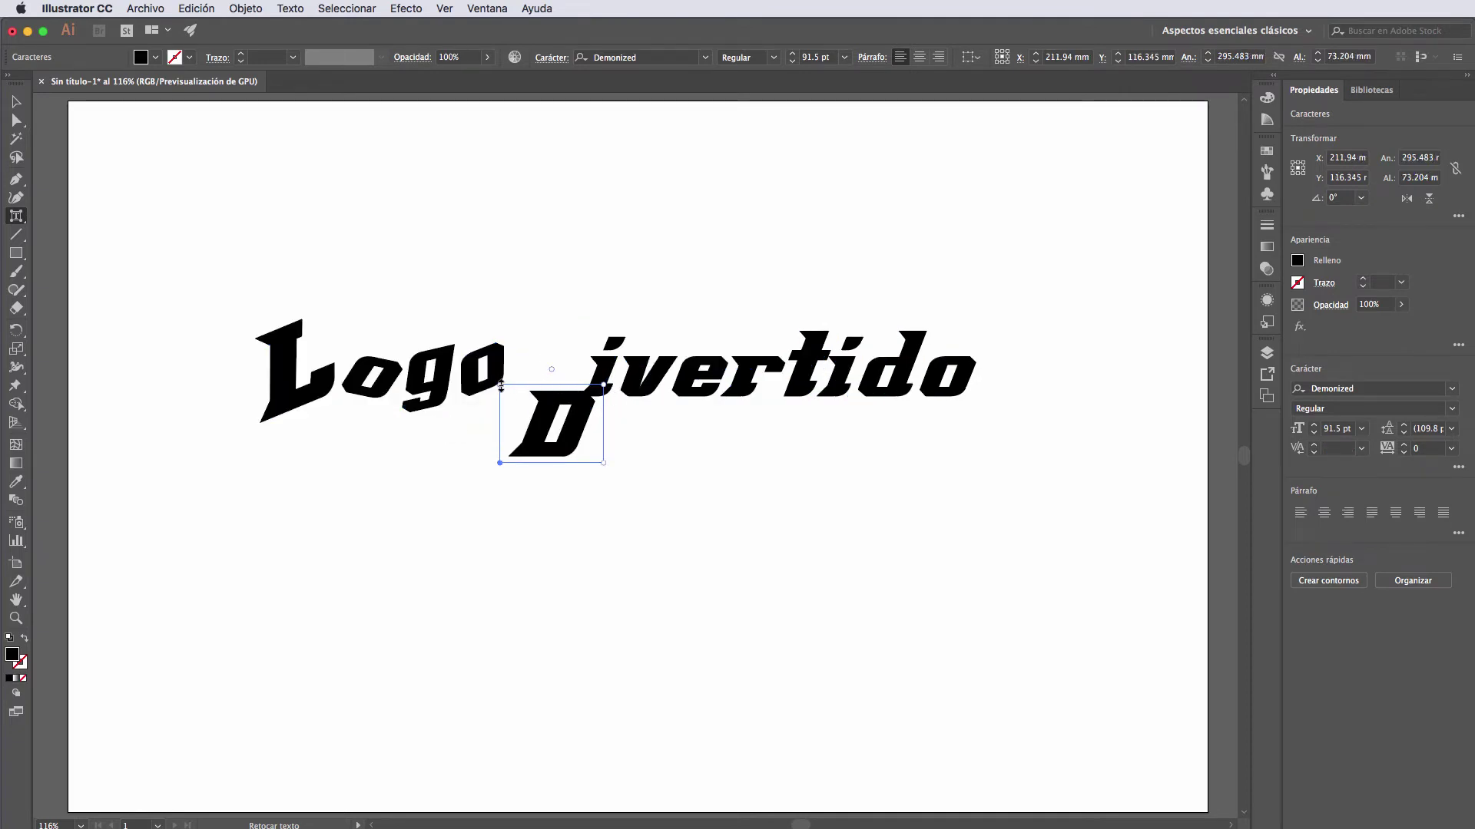
drag(516, 382, 516, 235)
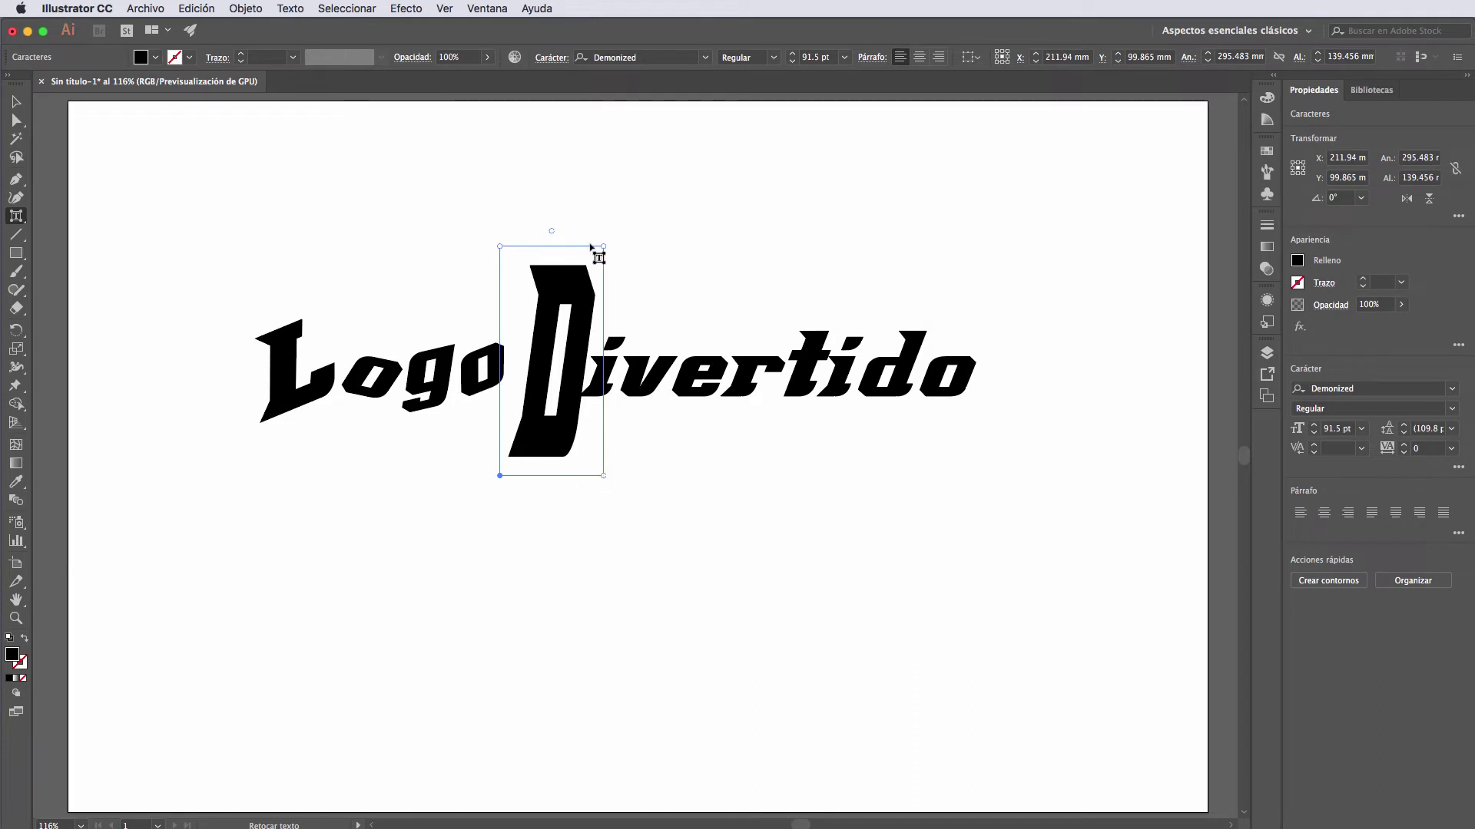
drag(550, 231, 527, 229)
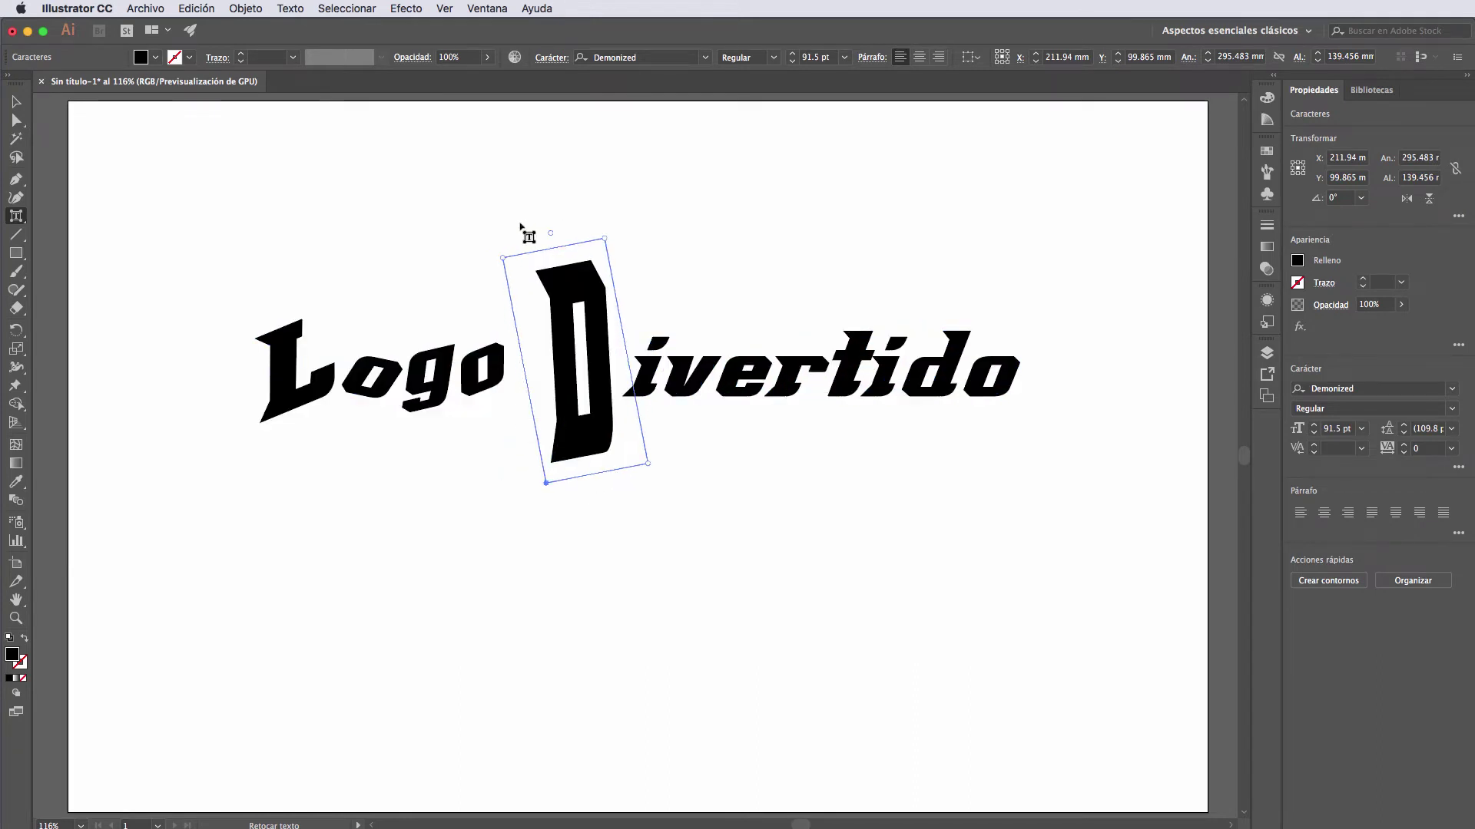
Rotate and lower the i, then tilt the v counterclockwise and nudge it left.
click(655, 388)
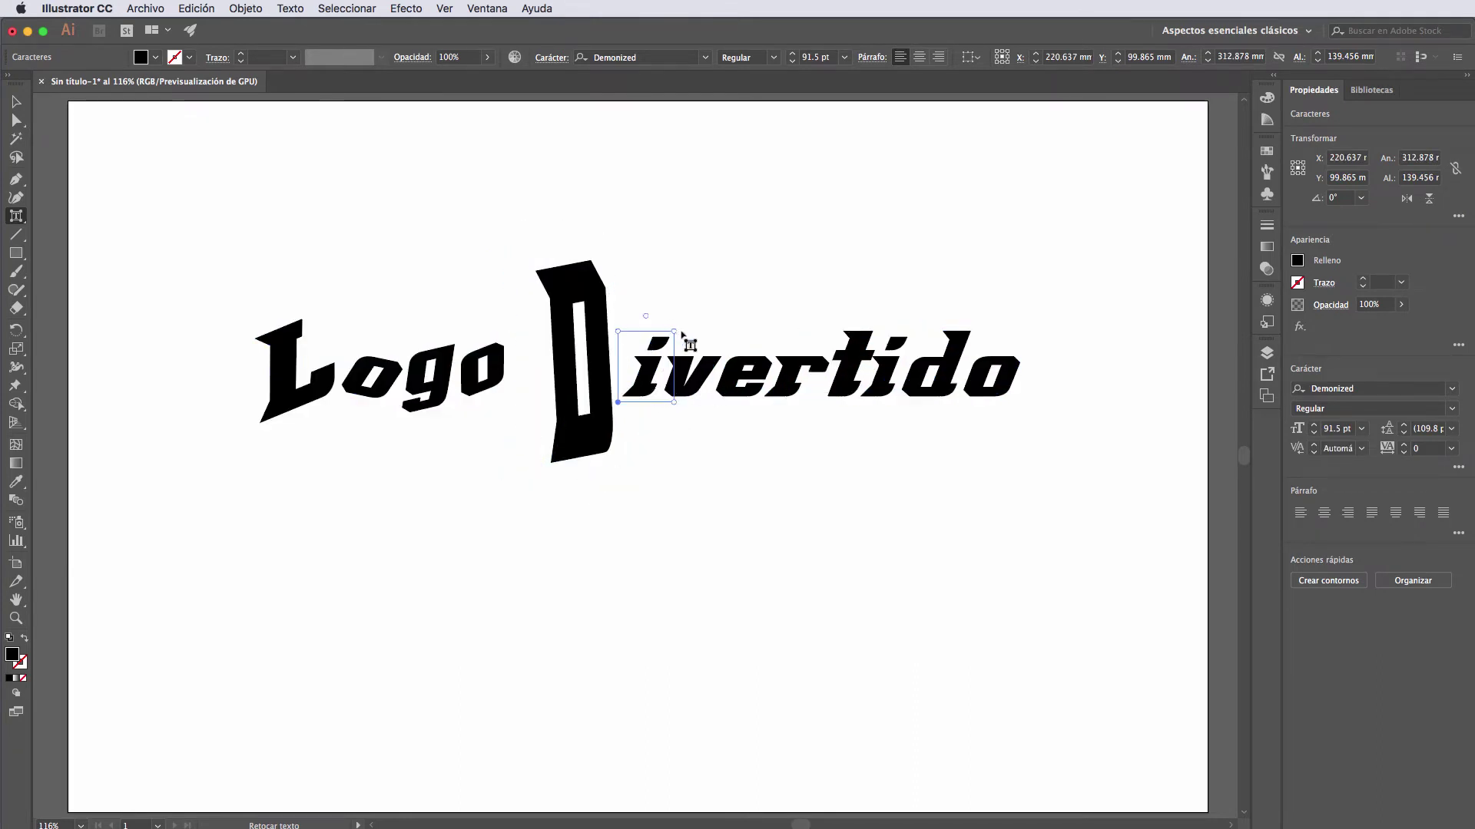
drag(653, 369, 666, 406)
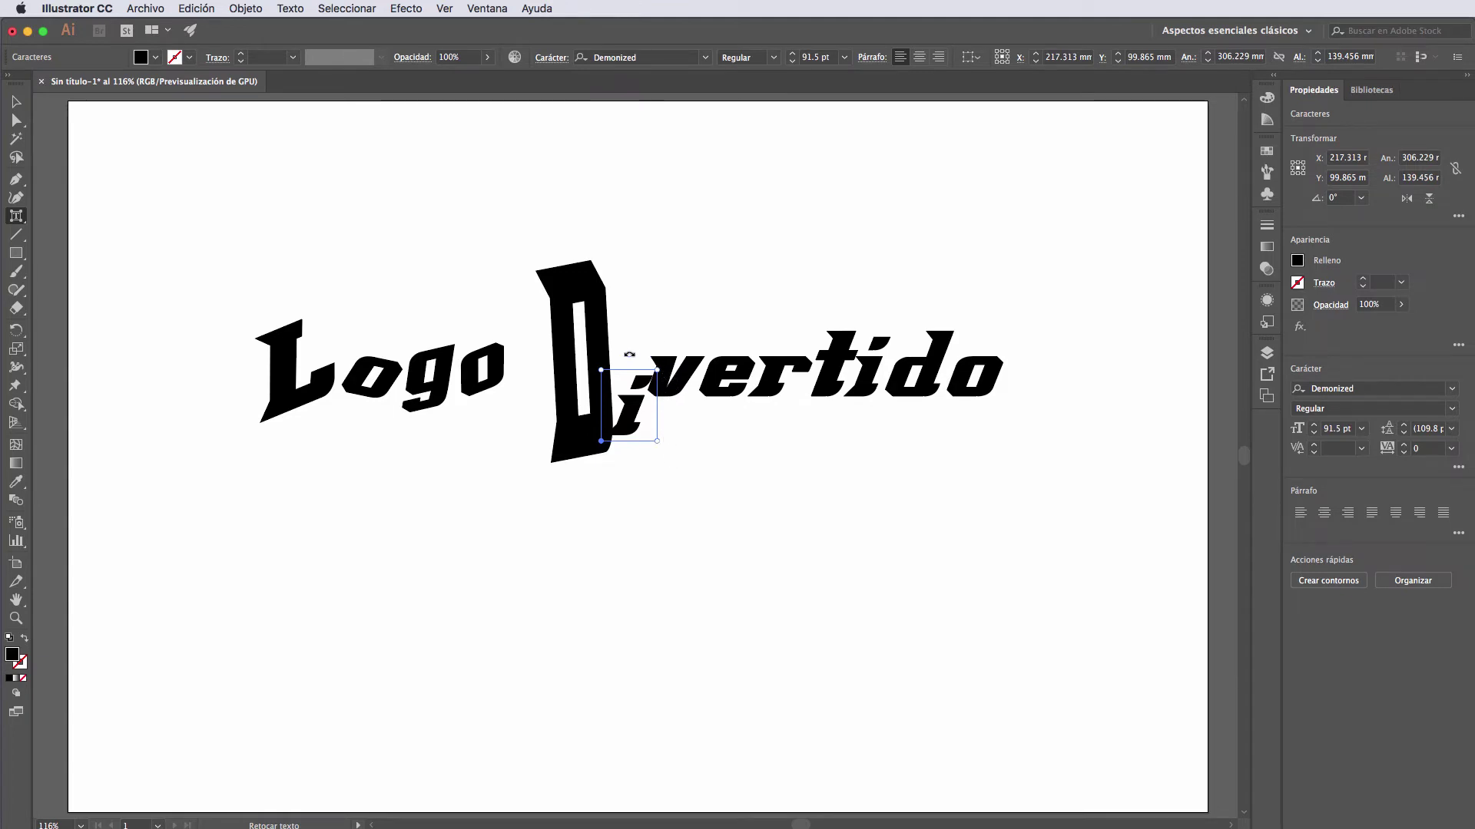
drag(629, 354, 657, 291)
mouse_move(642, 399)
mouse_down()
mouse_move(645, 422)
mouse_move(682, 396)
mouse_move(676, 419)
mouse_up()
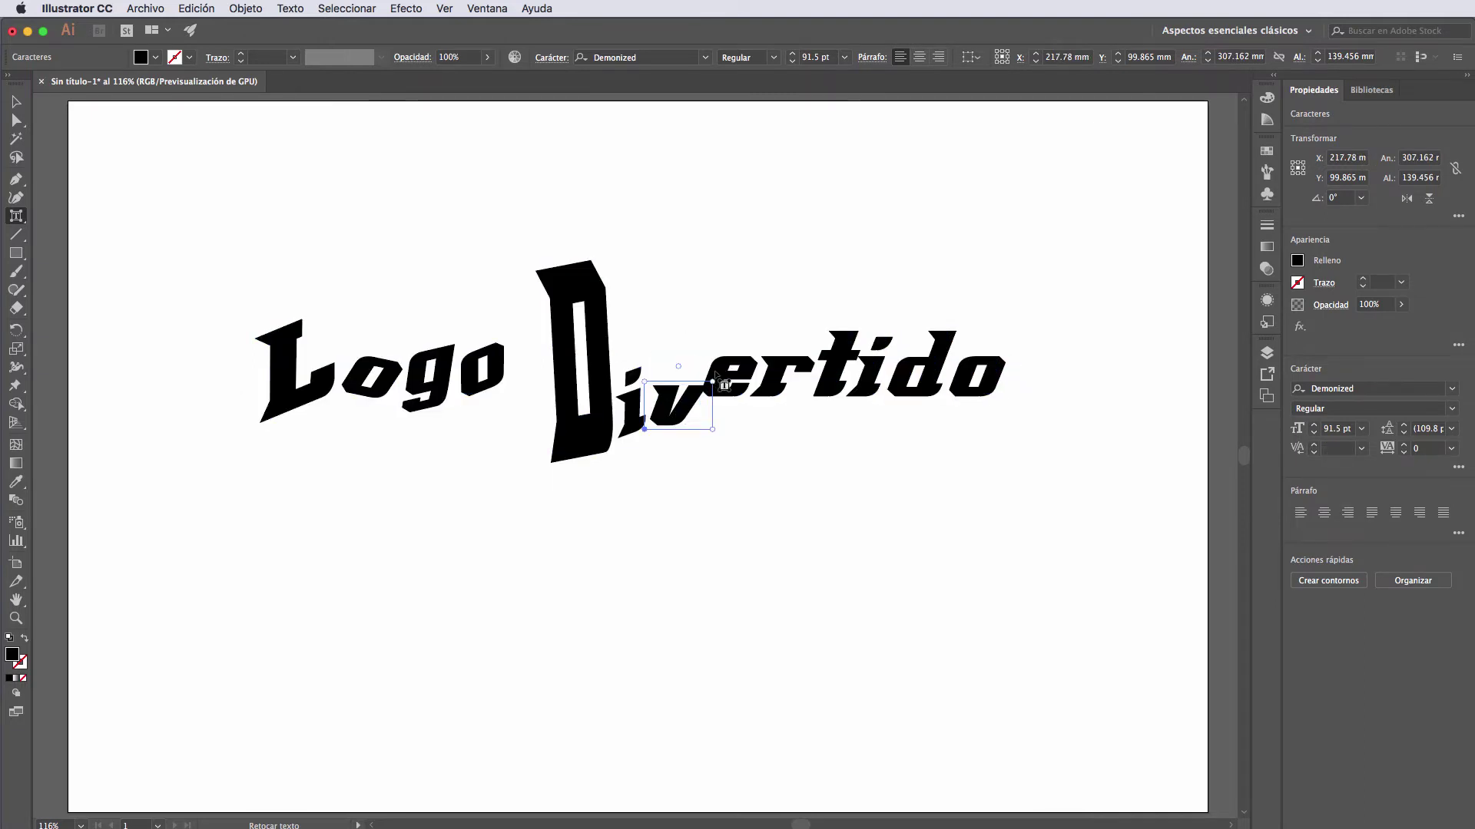
drag(678, 367, 674, 356)
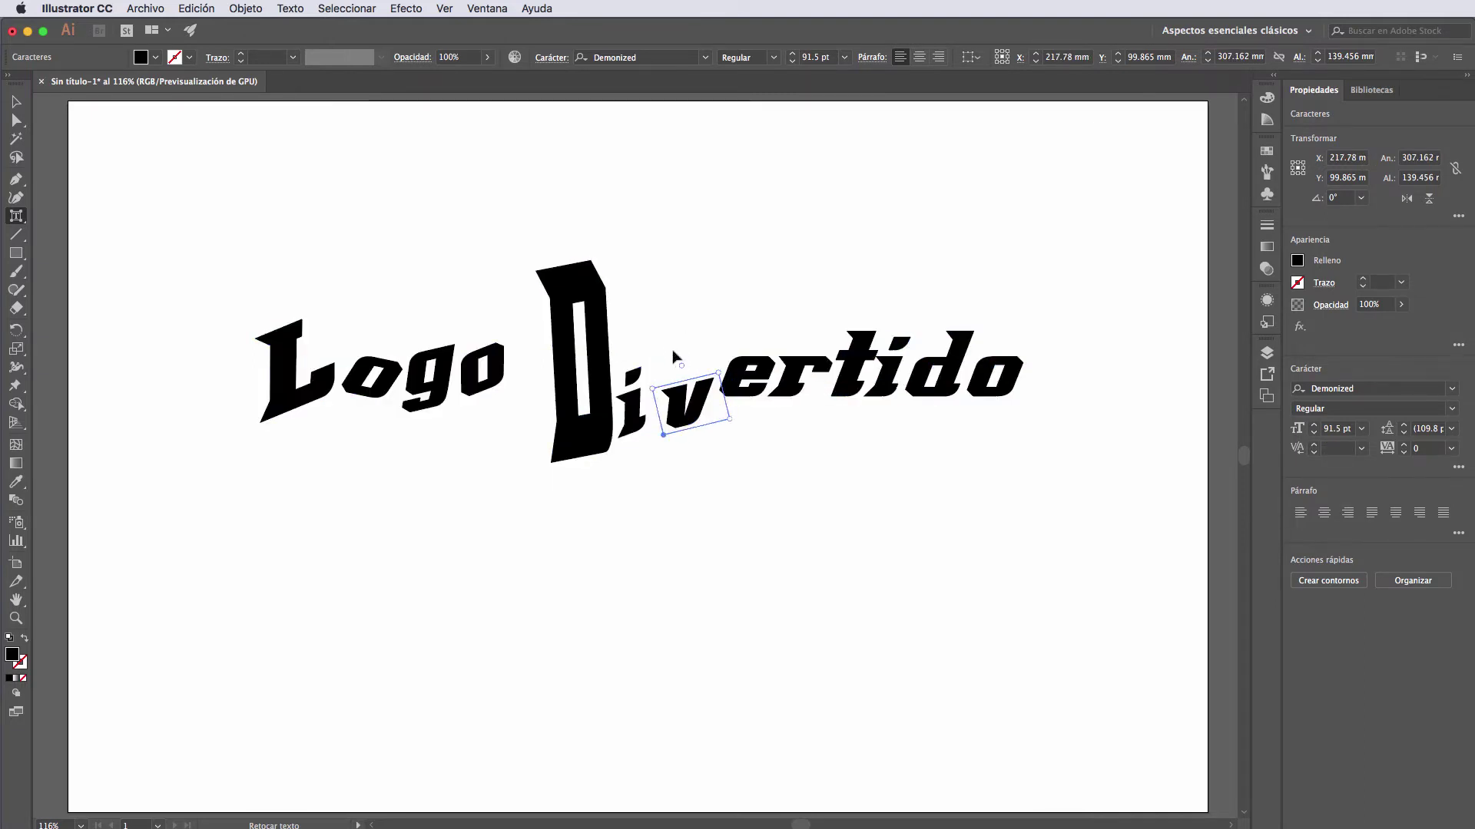
drag(704, 418, 691, 416)
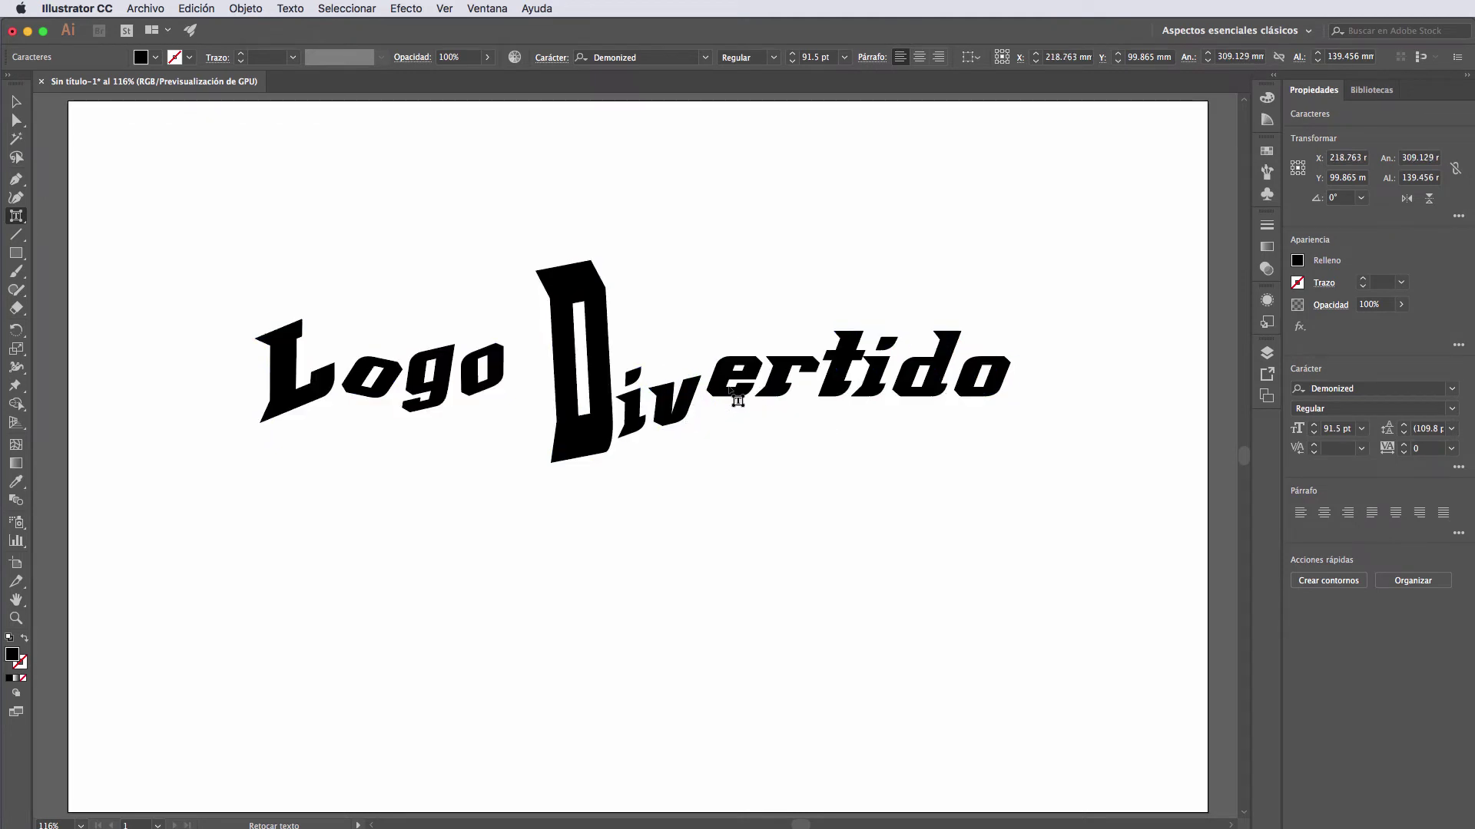
Drop the e below the baseline and tilt the r down below the line.
click(732, 390)
drag(734, 339, 714, 413)
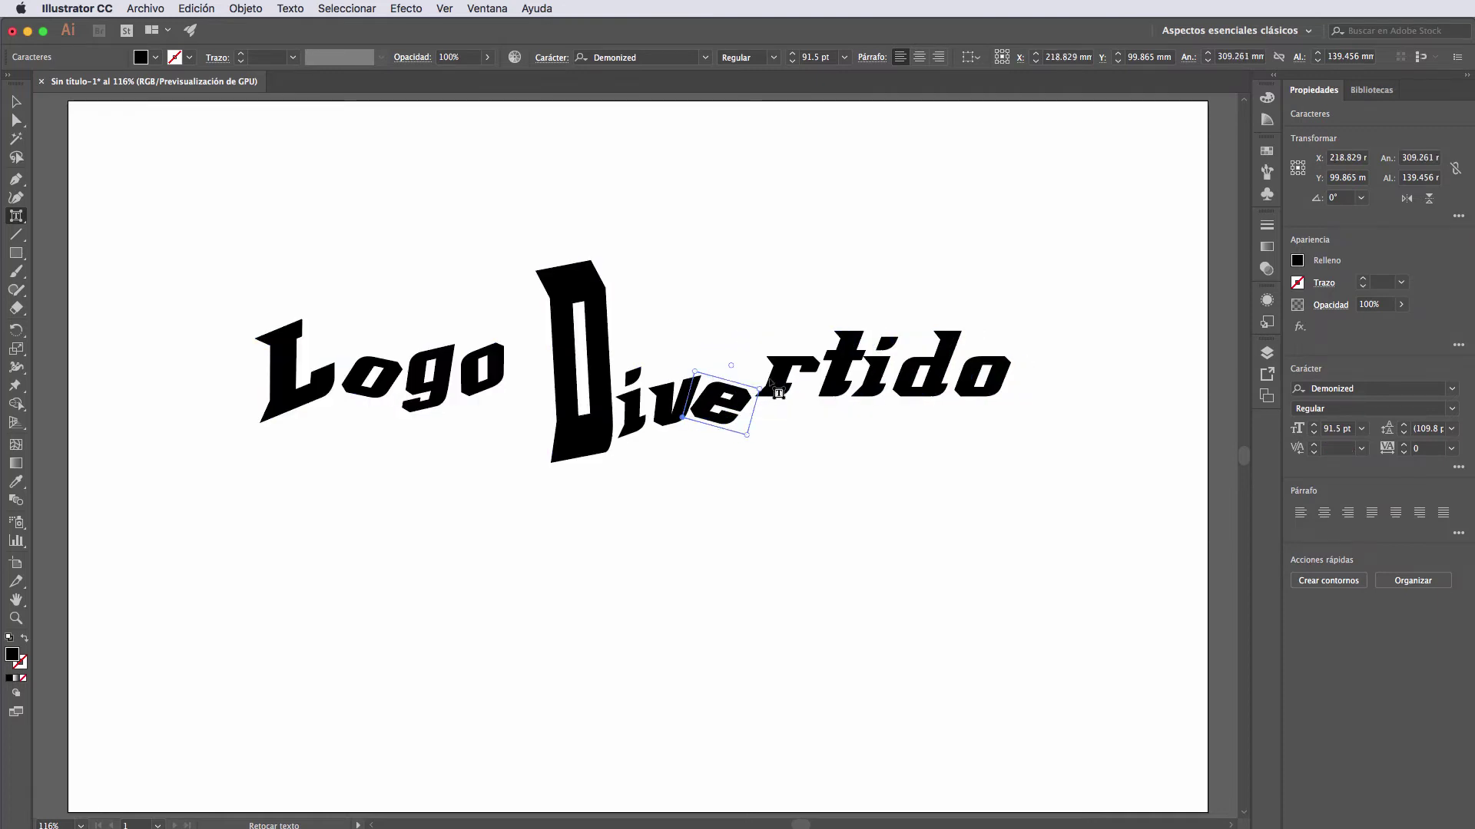
click(797, 378)
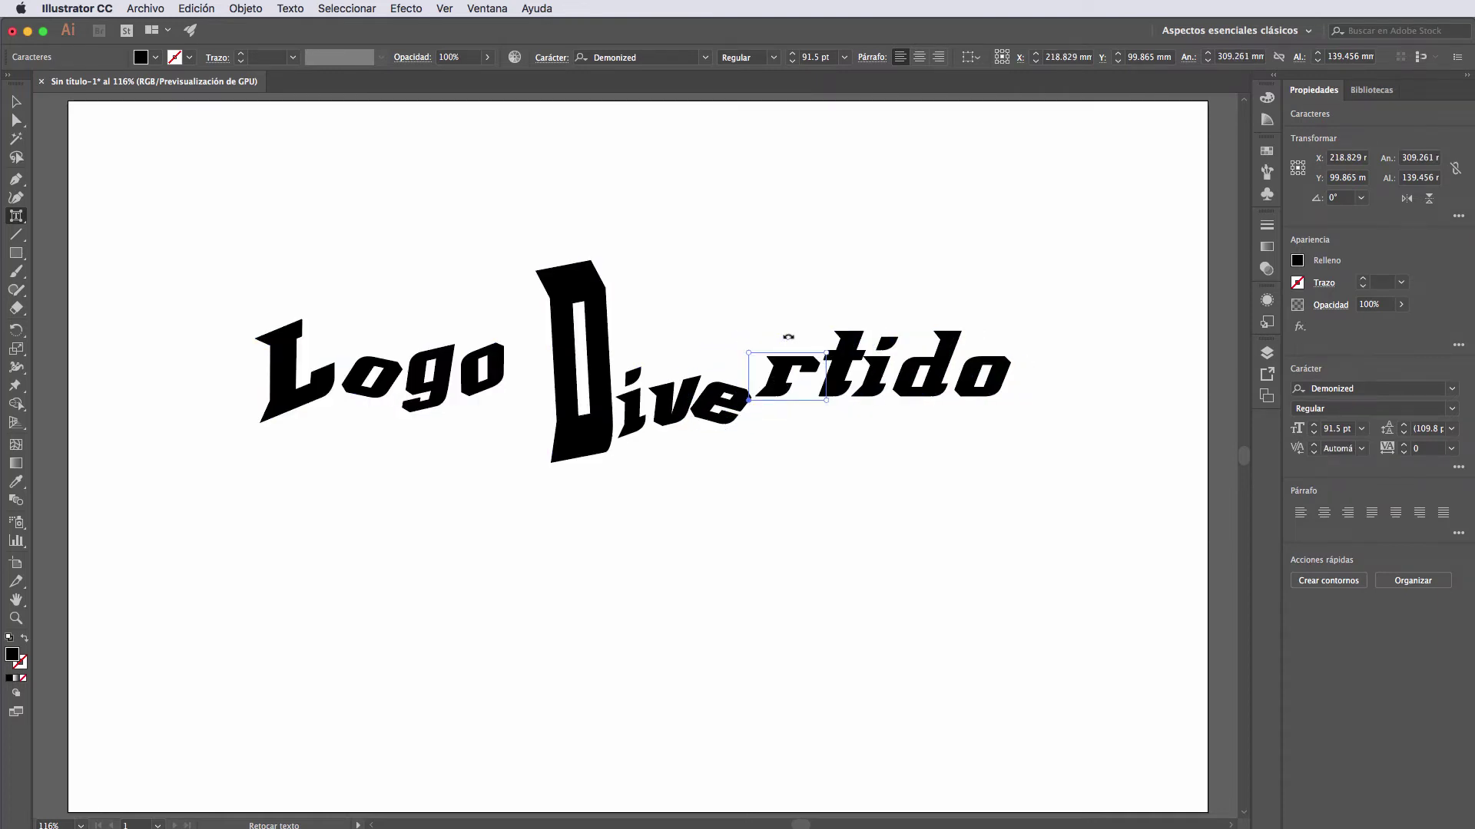
mouse_move(825, 355)
mouse_down()
mouse_move(807, 338)
mouse_move(770, 409)
mouse_up()
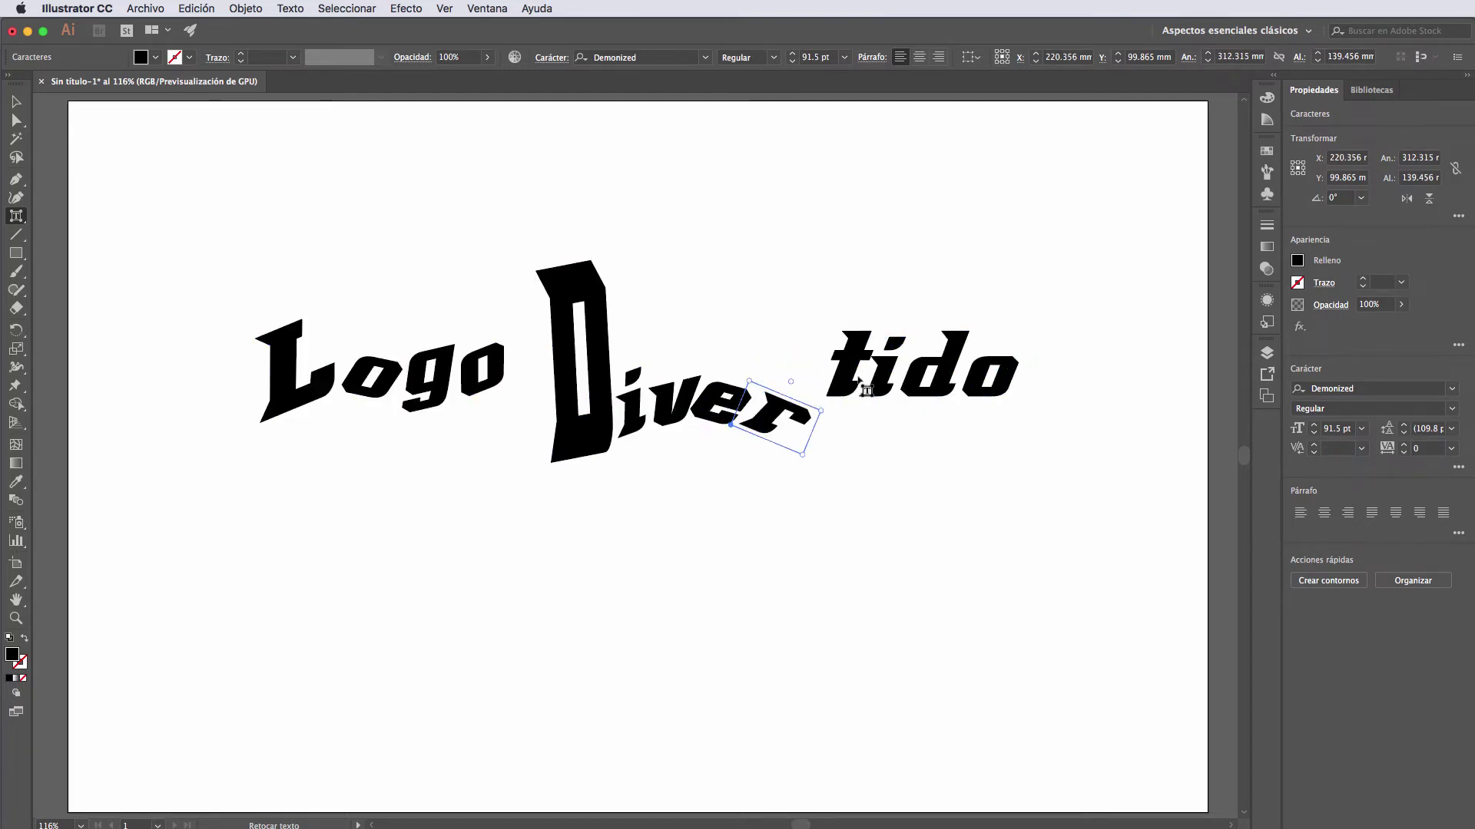
click(853, 355)
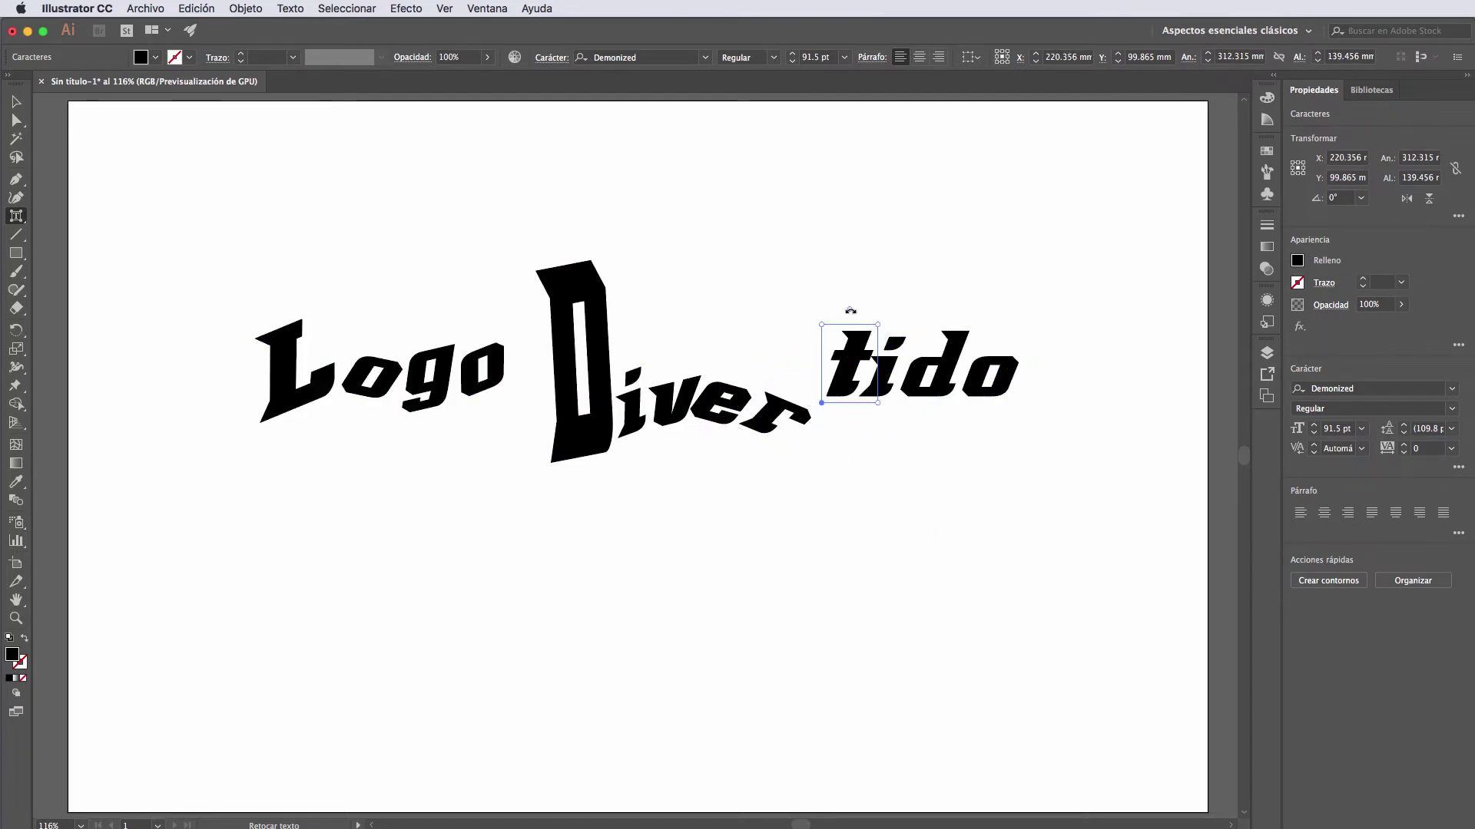
Rotate and drop the t, i, d and o so 'tido' slopes down to the right.
mouse_move(850, 310)
mouse_down()
mouse_move(873, 316)
mouse_move(821, 440)
mouse_up()
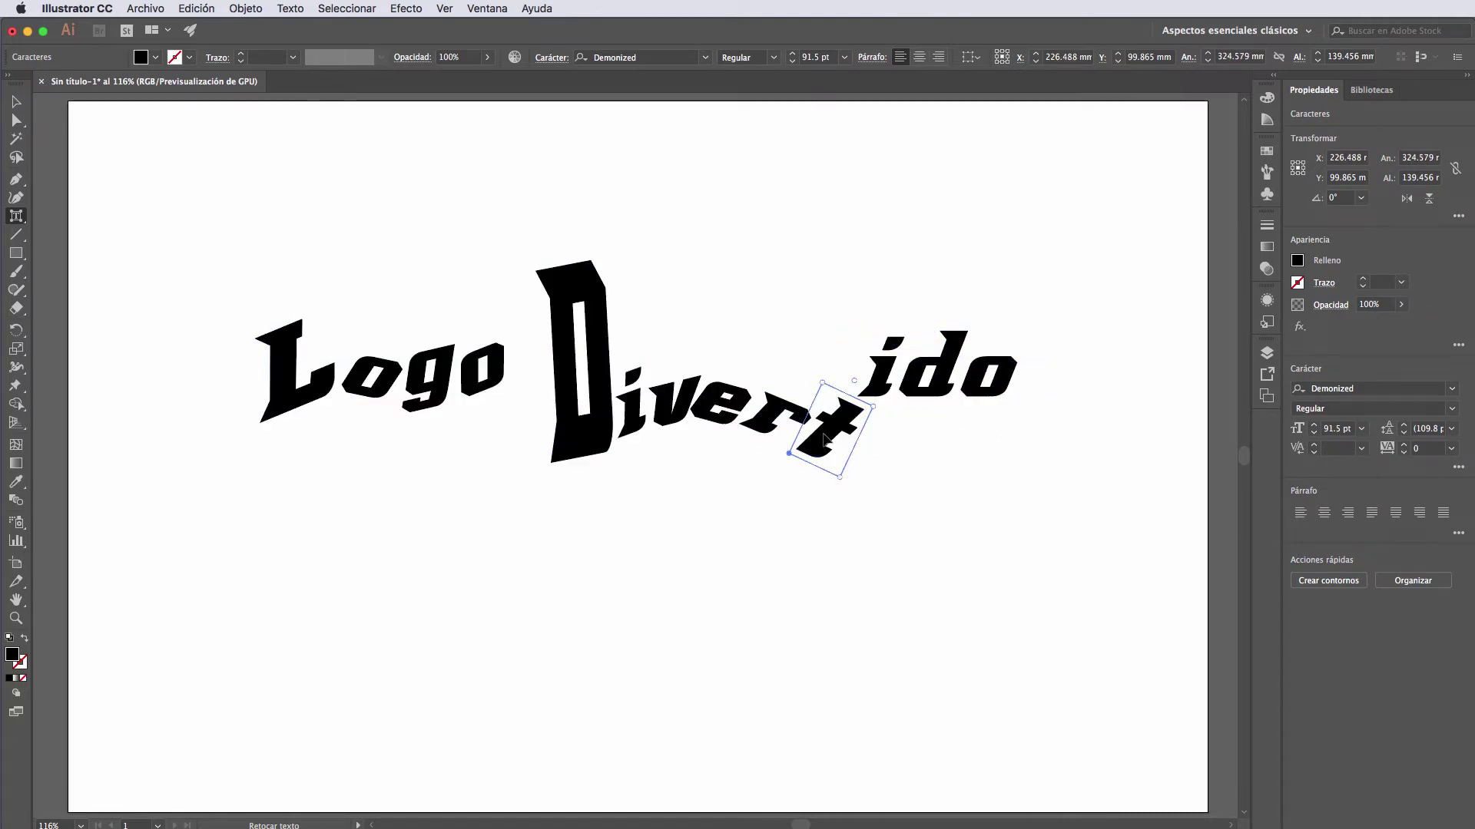
click(883, 372)
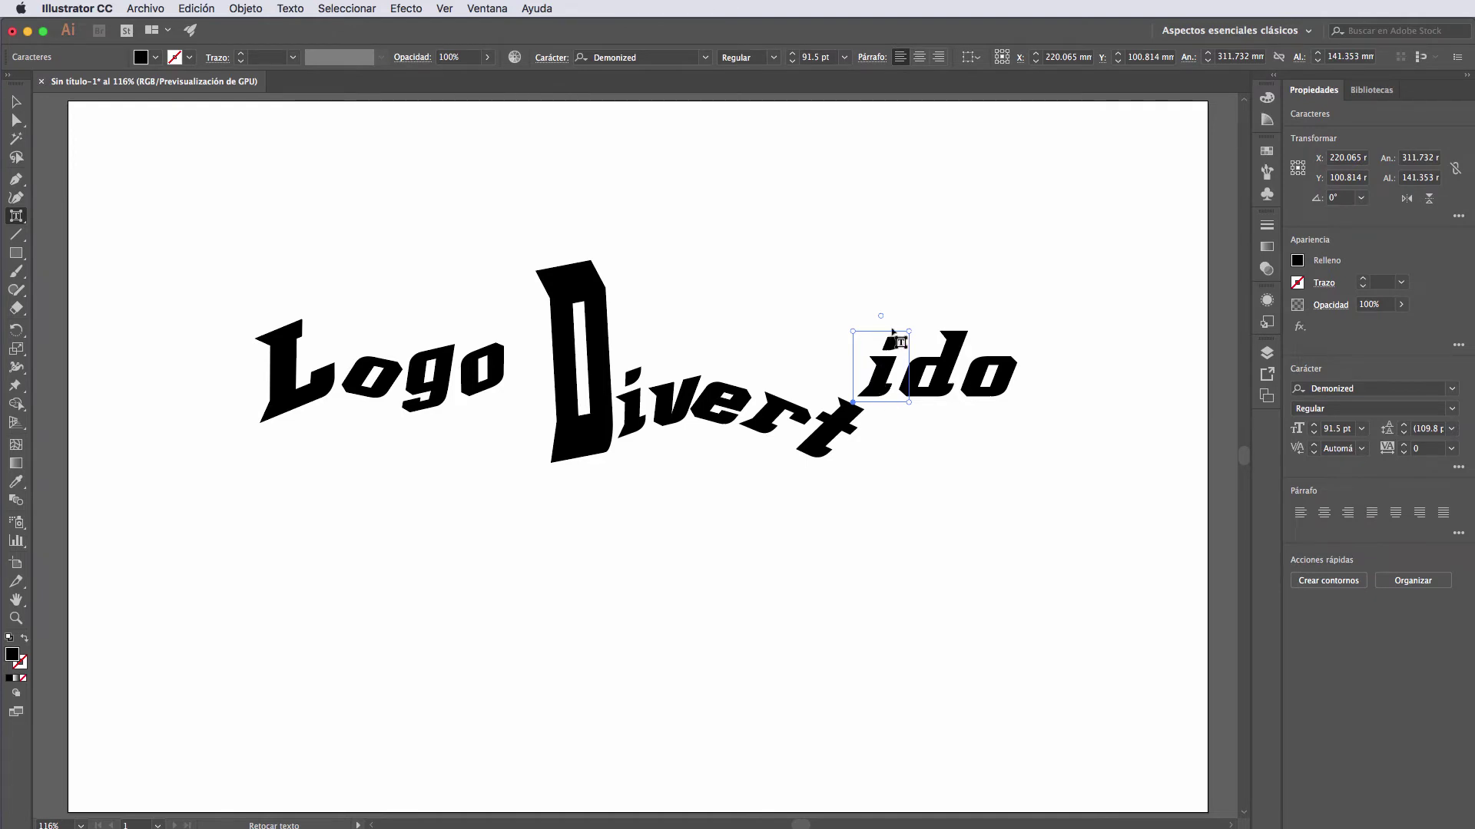
drag(881, 318, 893, 459)
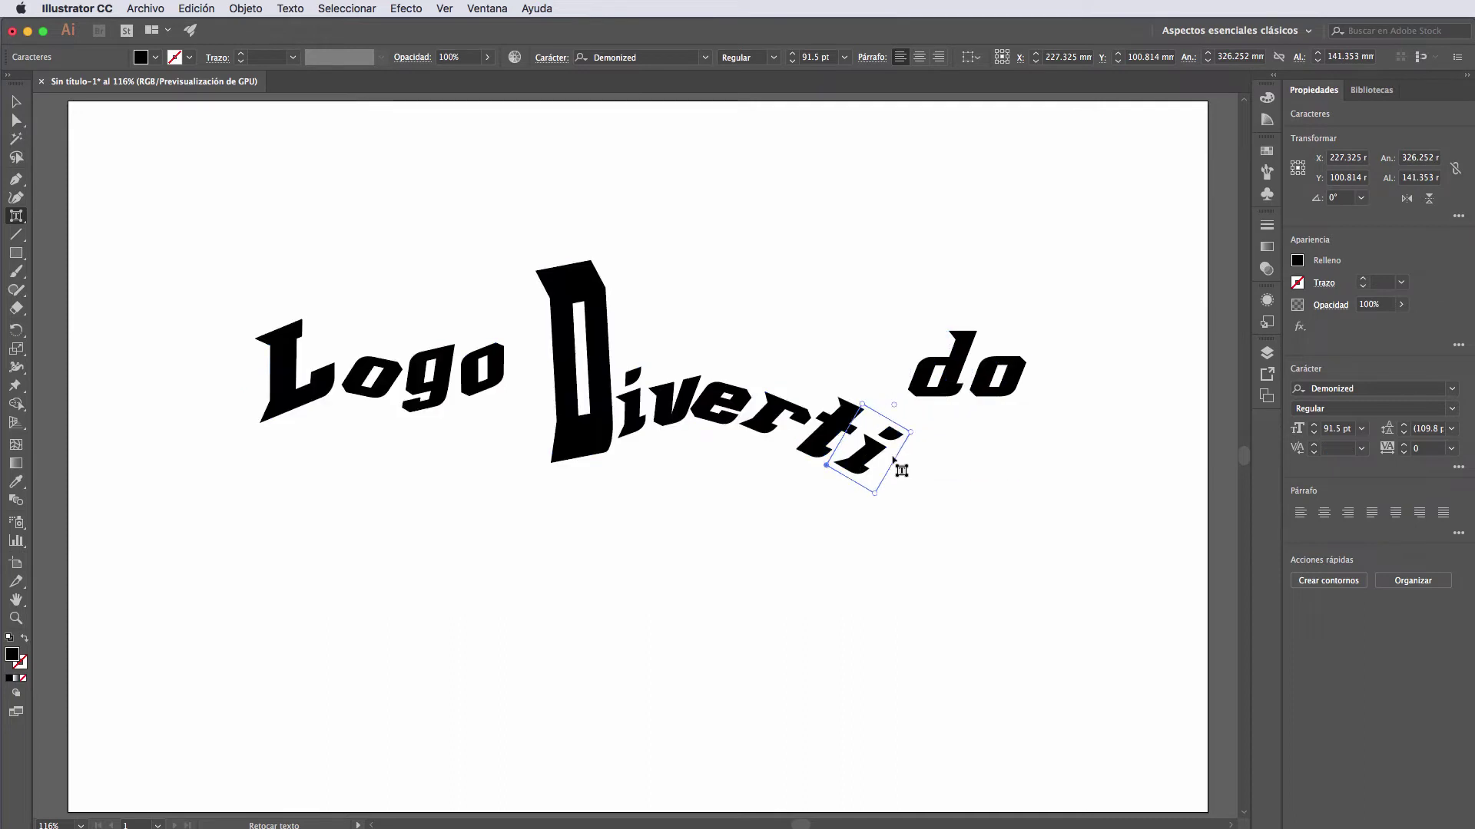
click(959, 375)
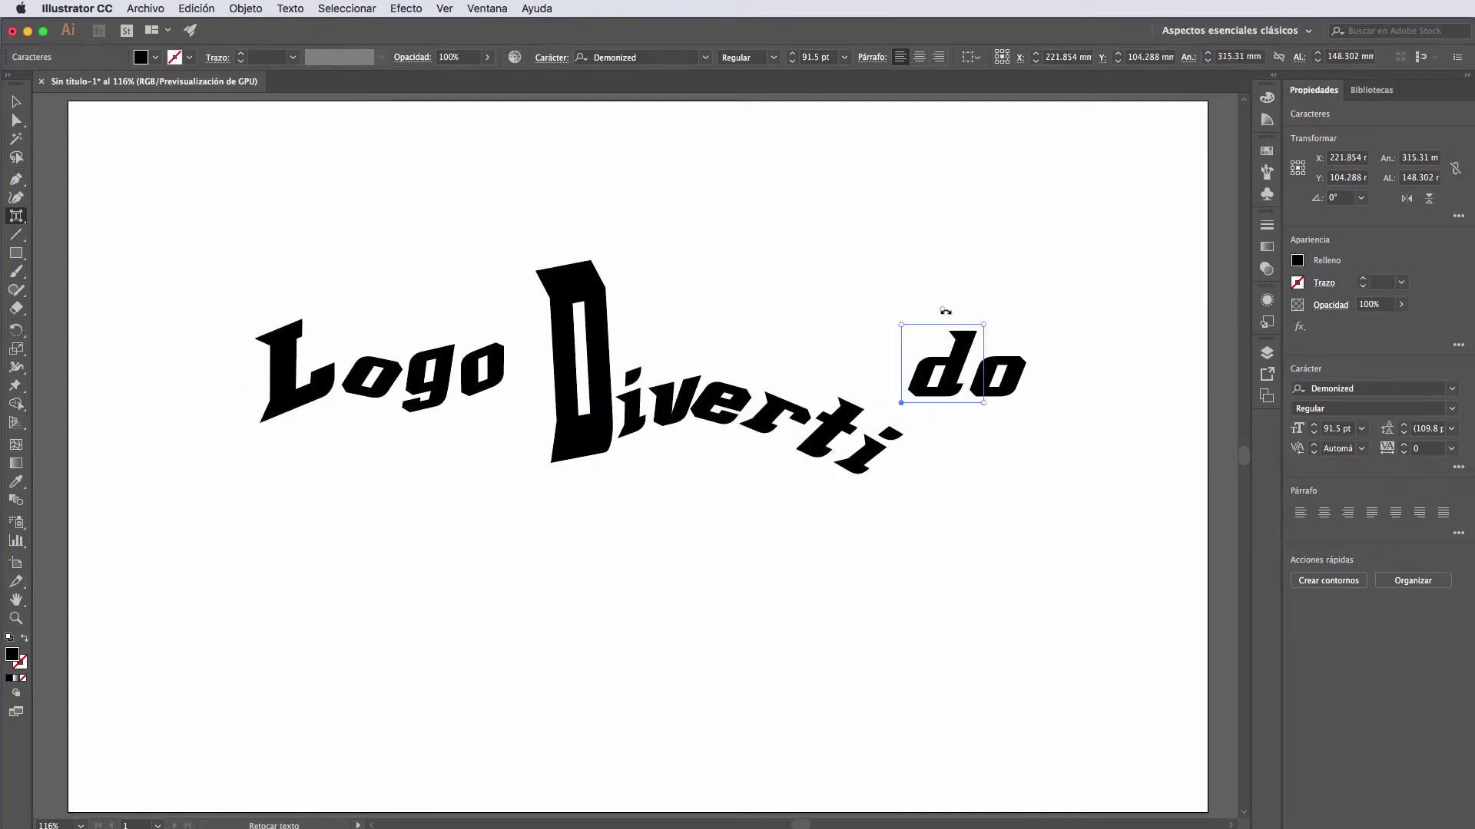
drag(946, 311, 976, 324)
drag(952, 401, 941, 500)
click(998, 376)
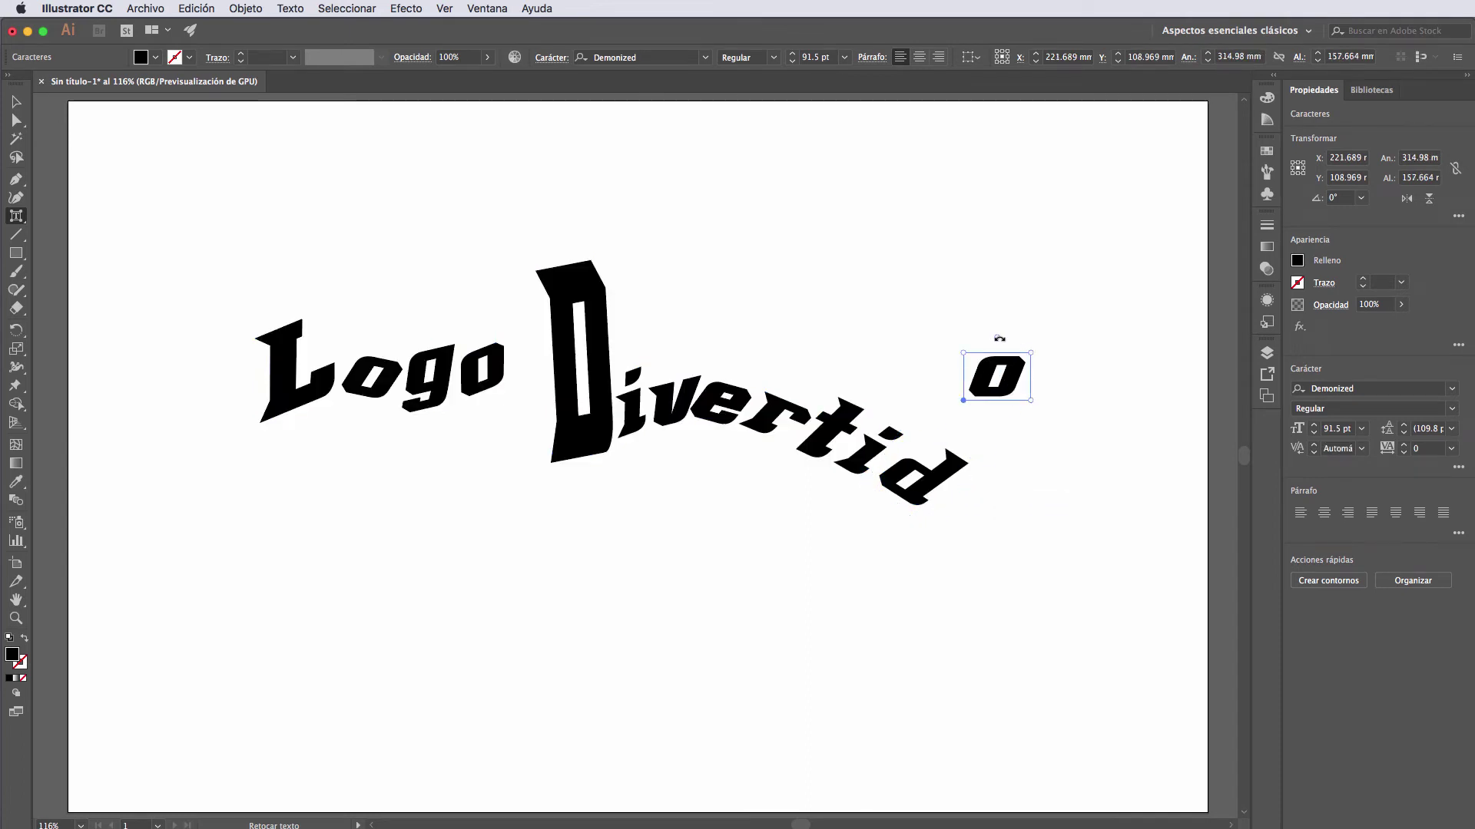
mouse_move(999, 338)
mouse_down()
mouse_move(1020, 355)
mouse_move(974, 530)
mouse_up()
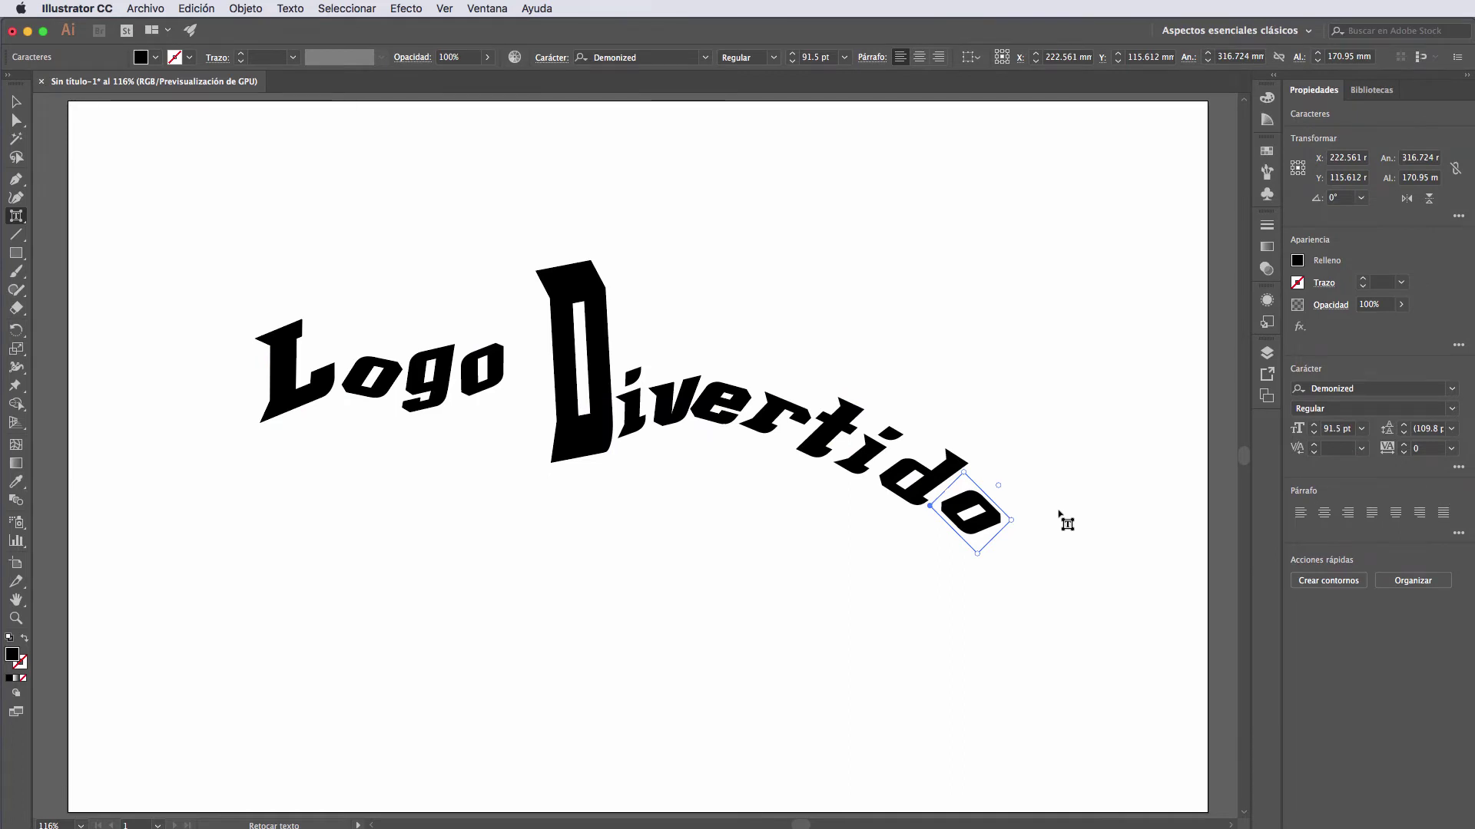
Select the whole curved title text and set its stroke weight to 0.25 pt.
key(v)
click(682, 361)
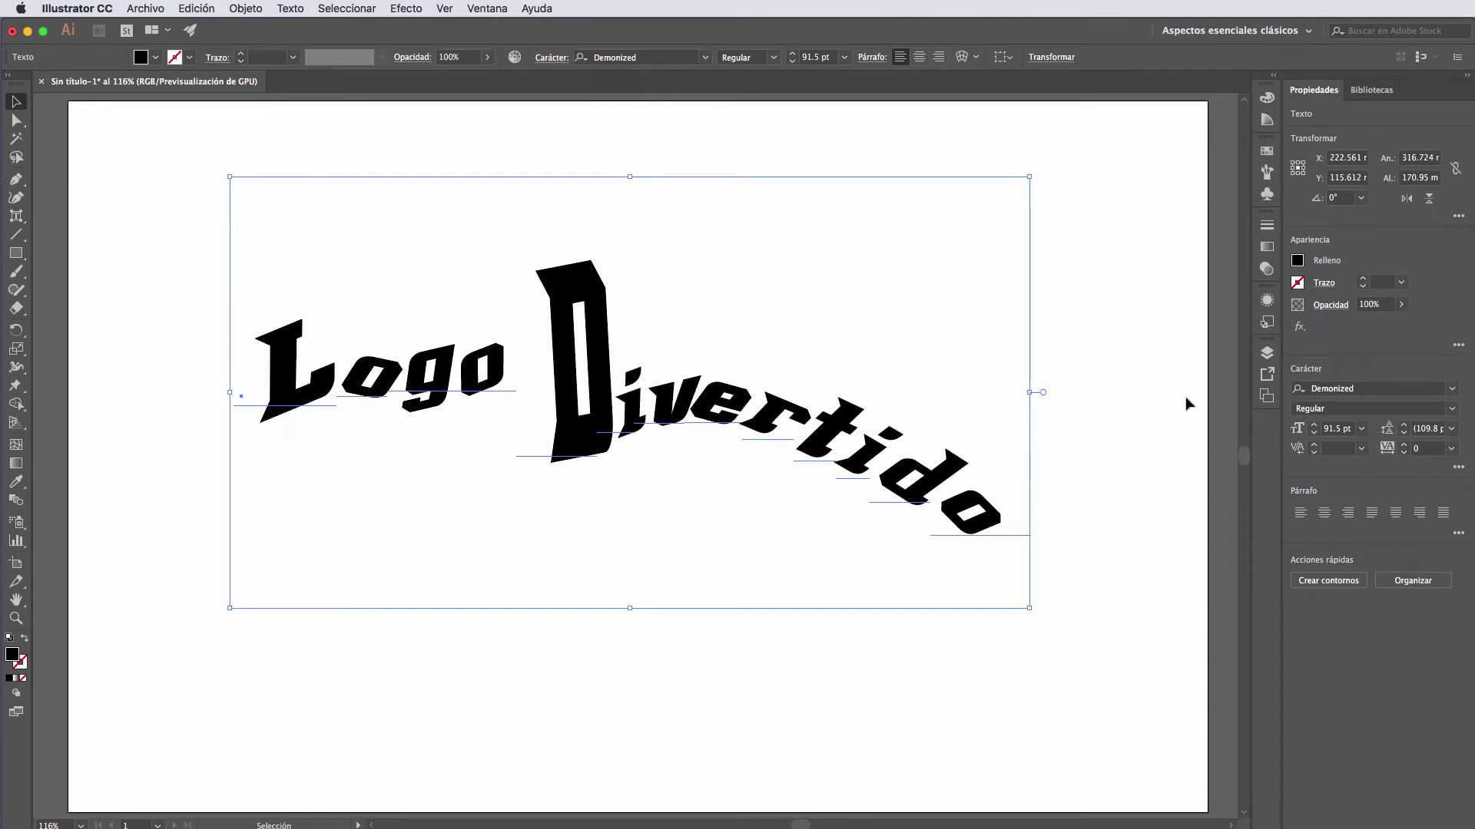
click(1362, 281)
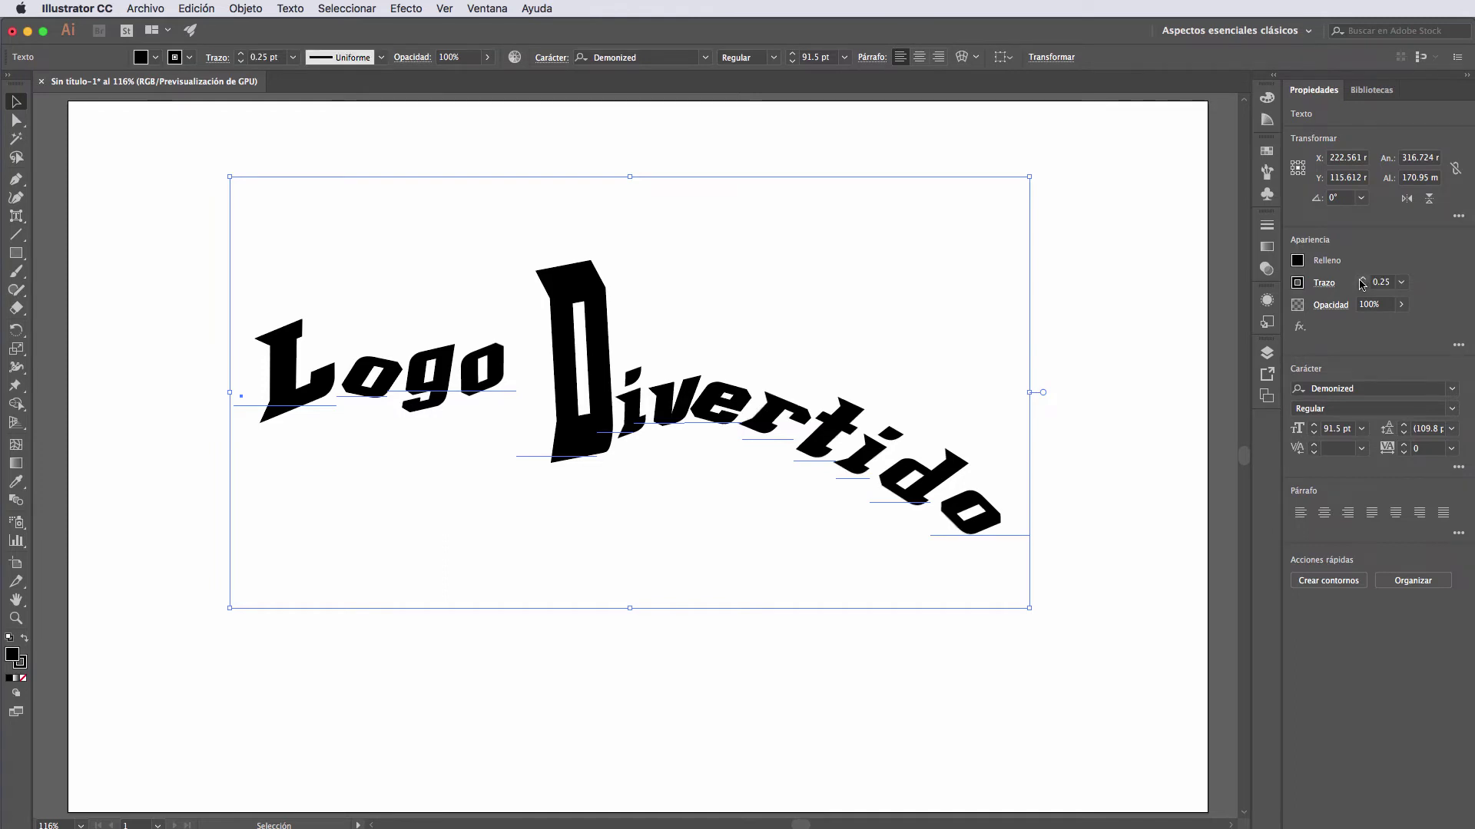
double_click(1362, 281)
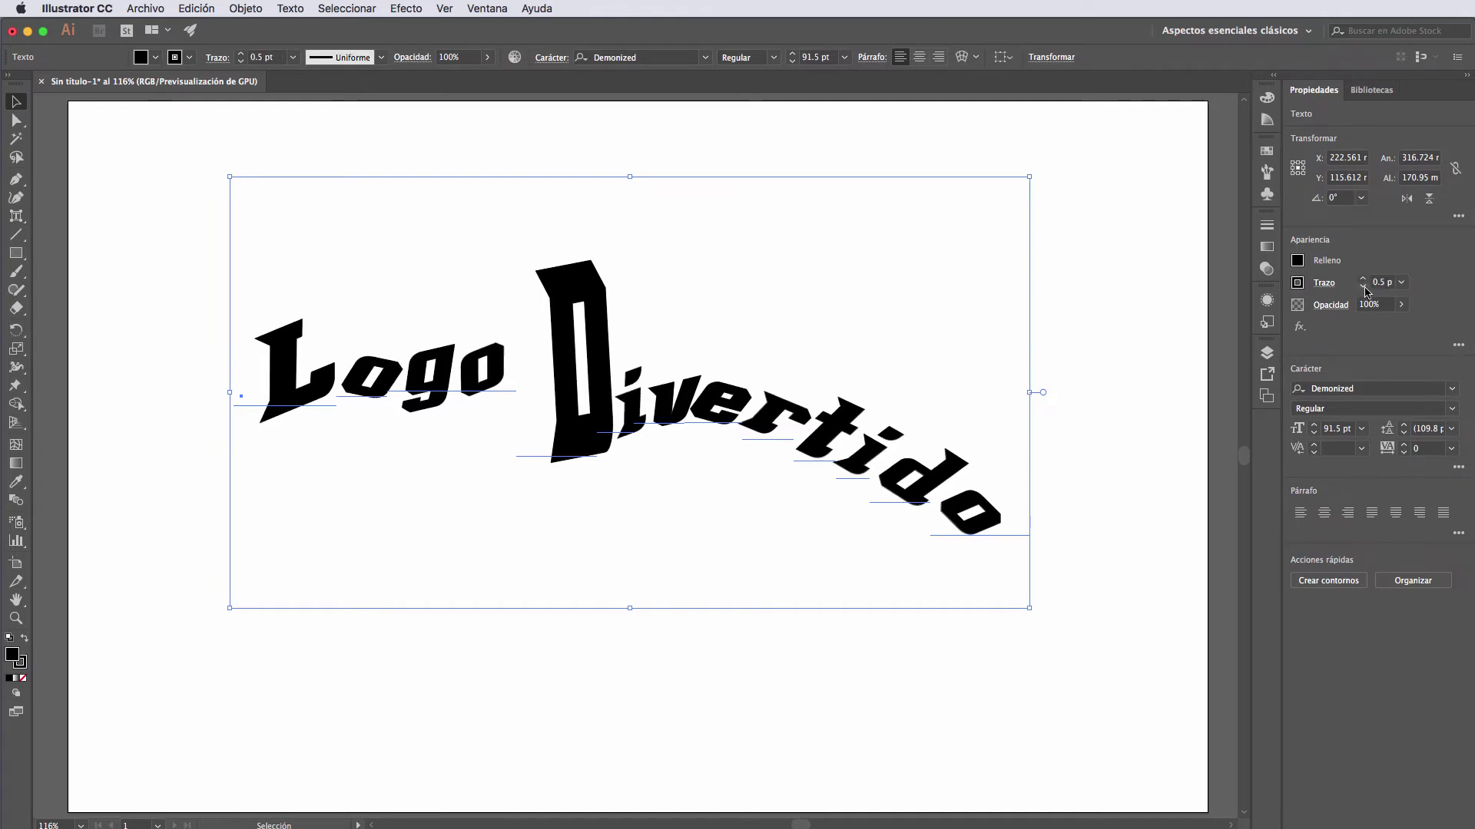
triple_click(1363, 287)
click(1324, 283)
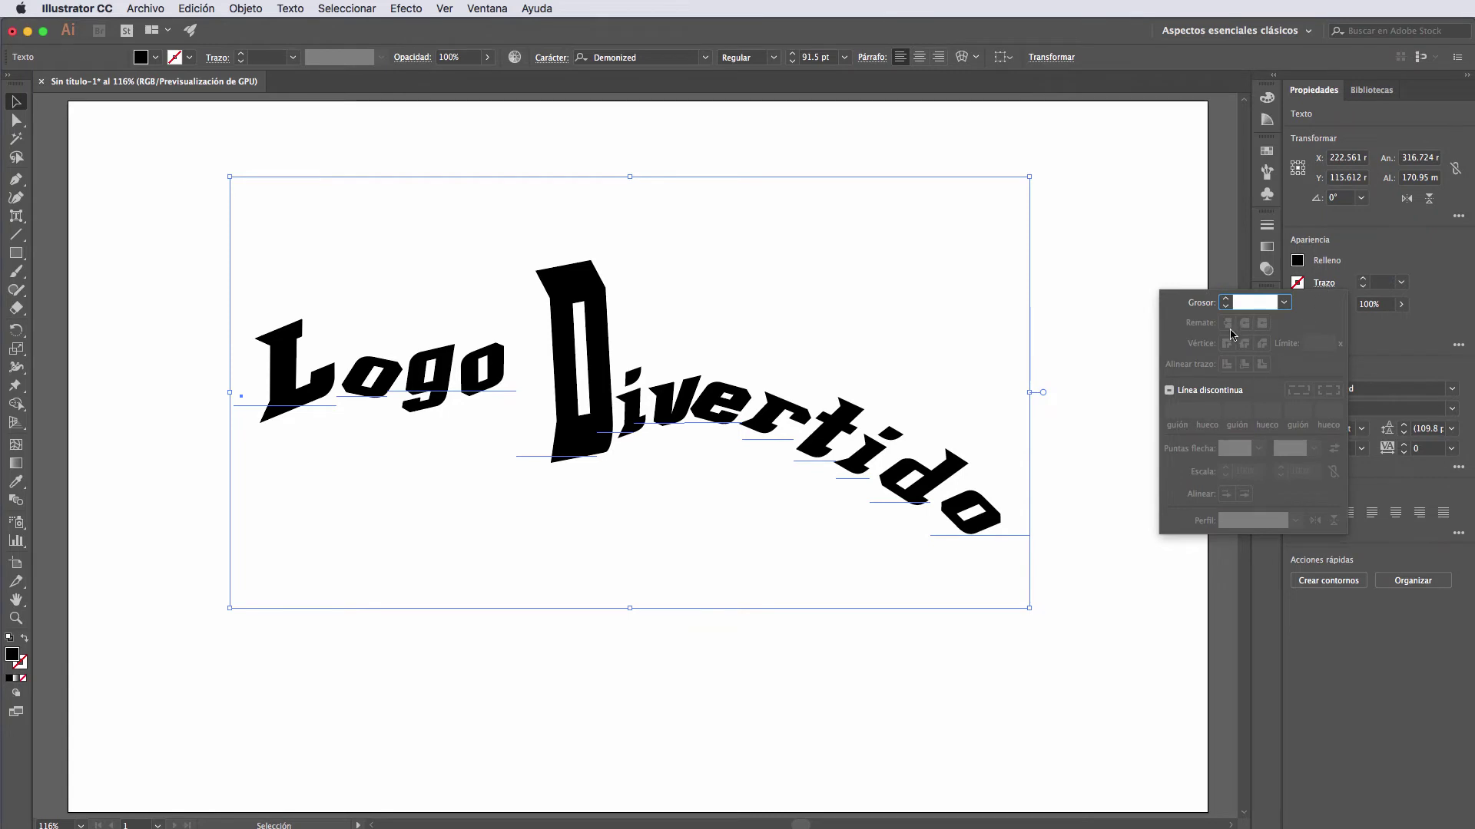
click(1226, 298)
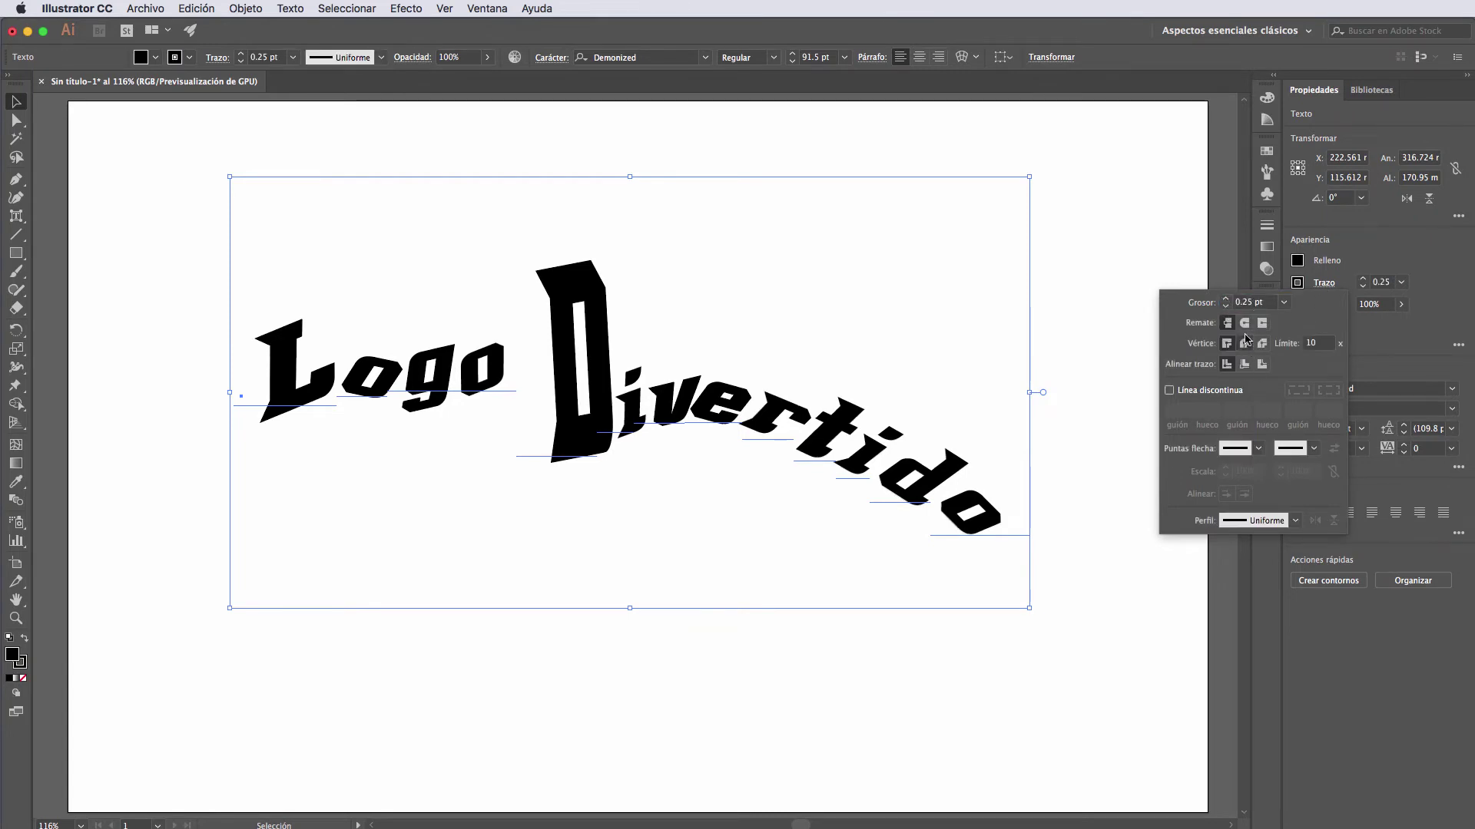
Try round and projecting stroke caps, then return to flat butt ends.
click(1244, 322)
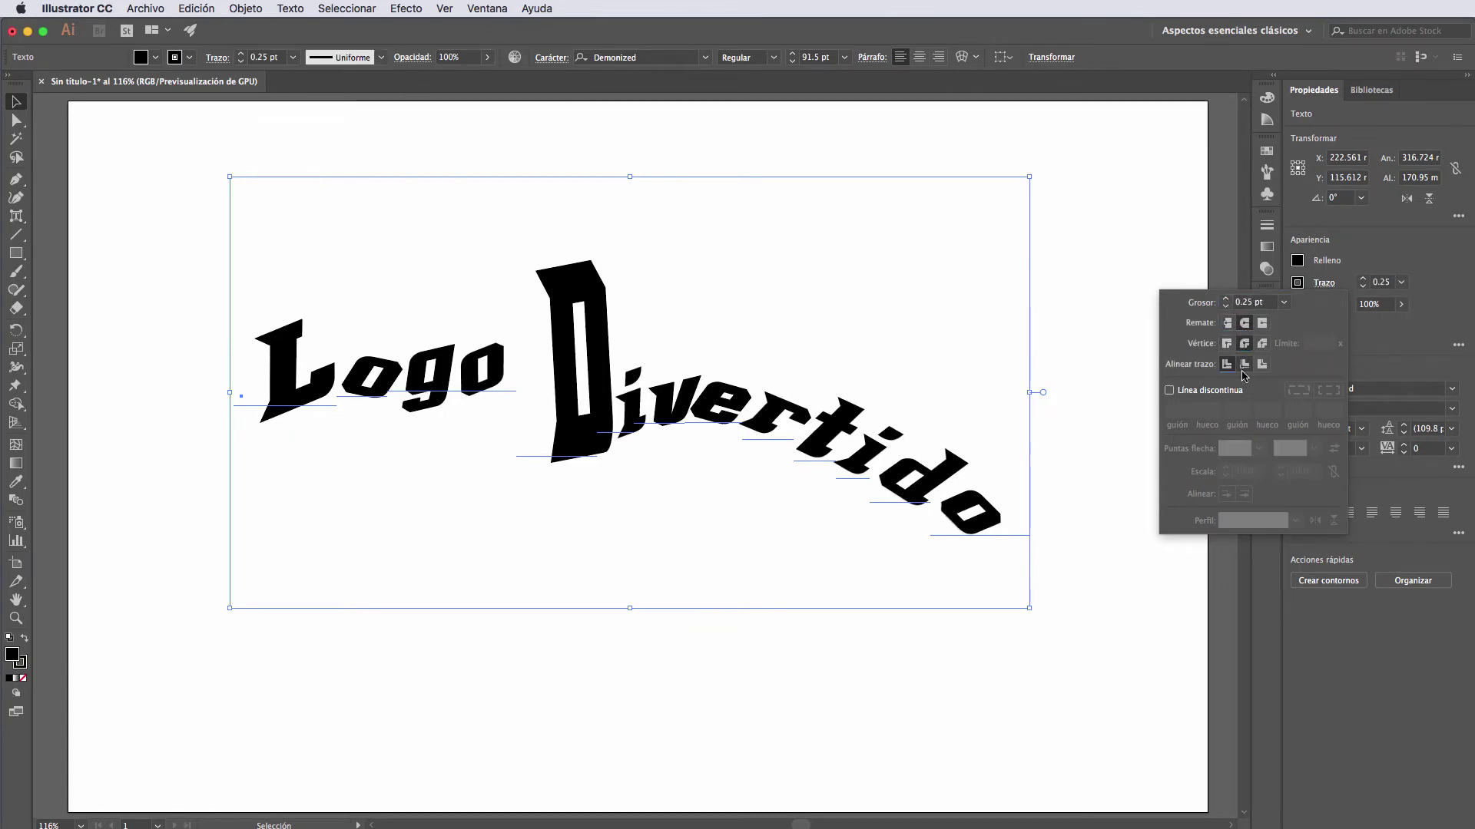
click(1262, 323)
click(1262, 364)
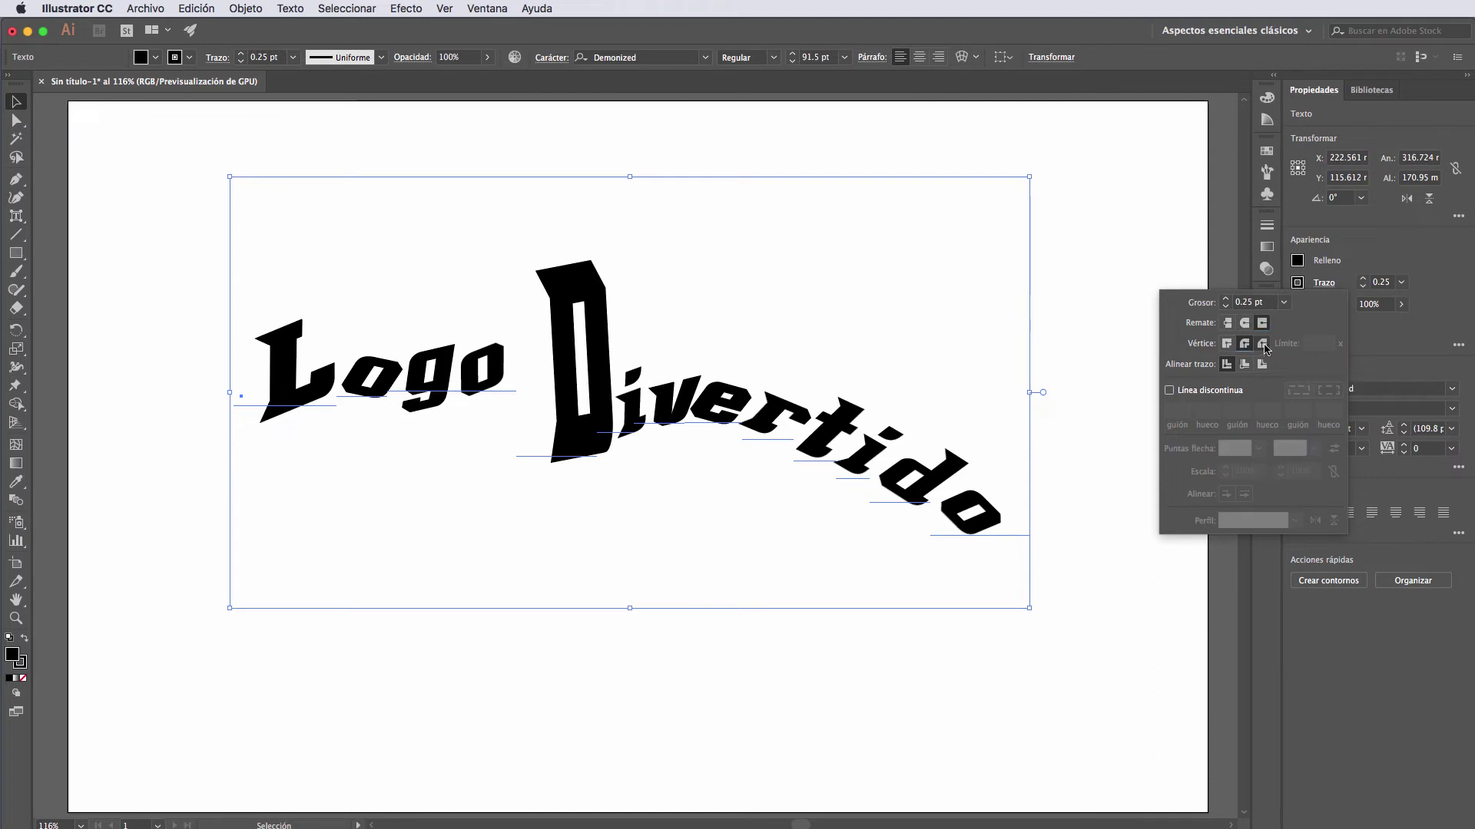
click(1228, 322)
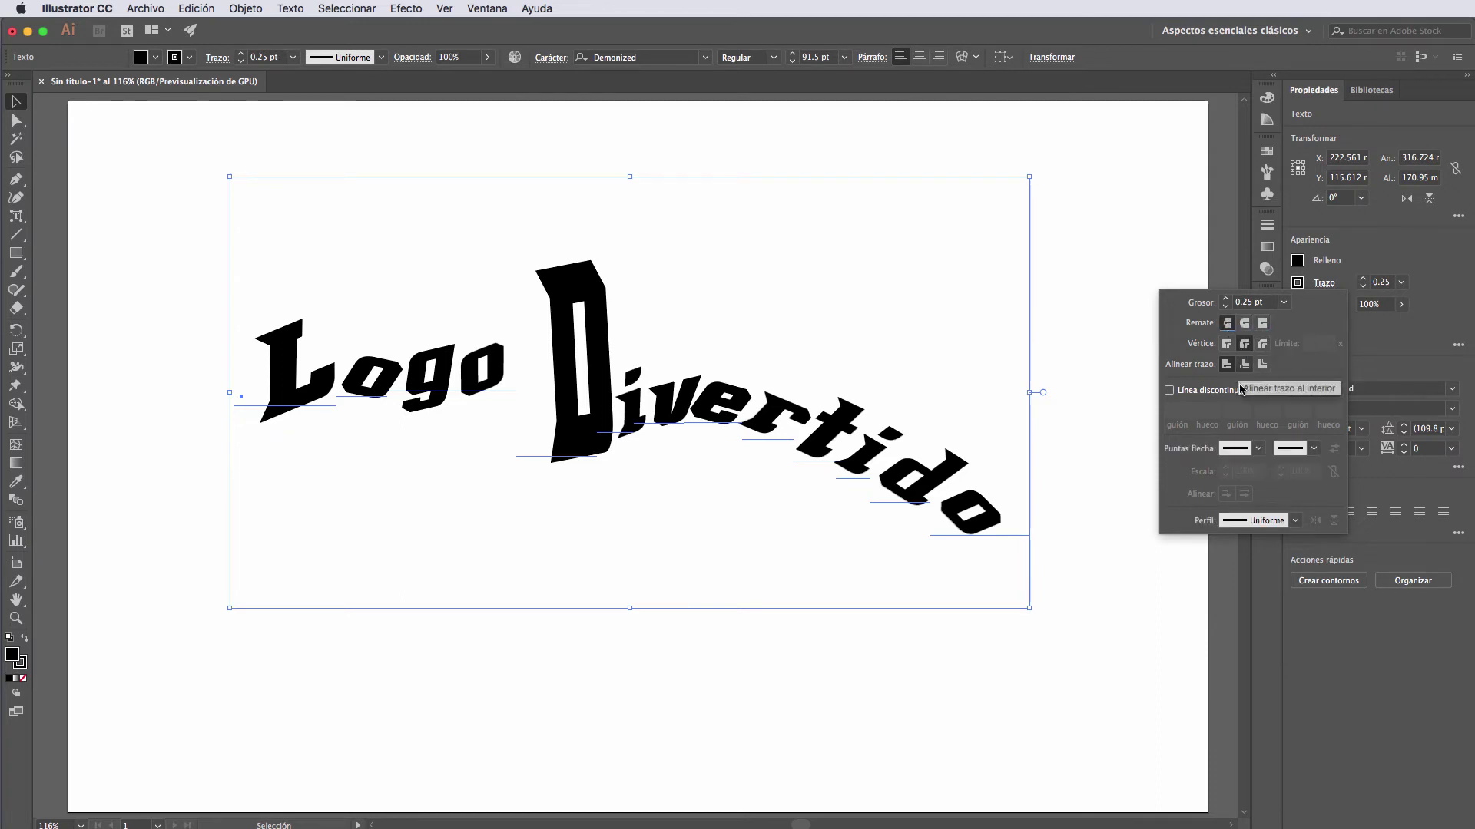
click(1301, 286)
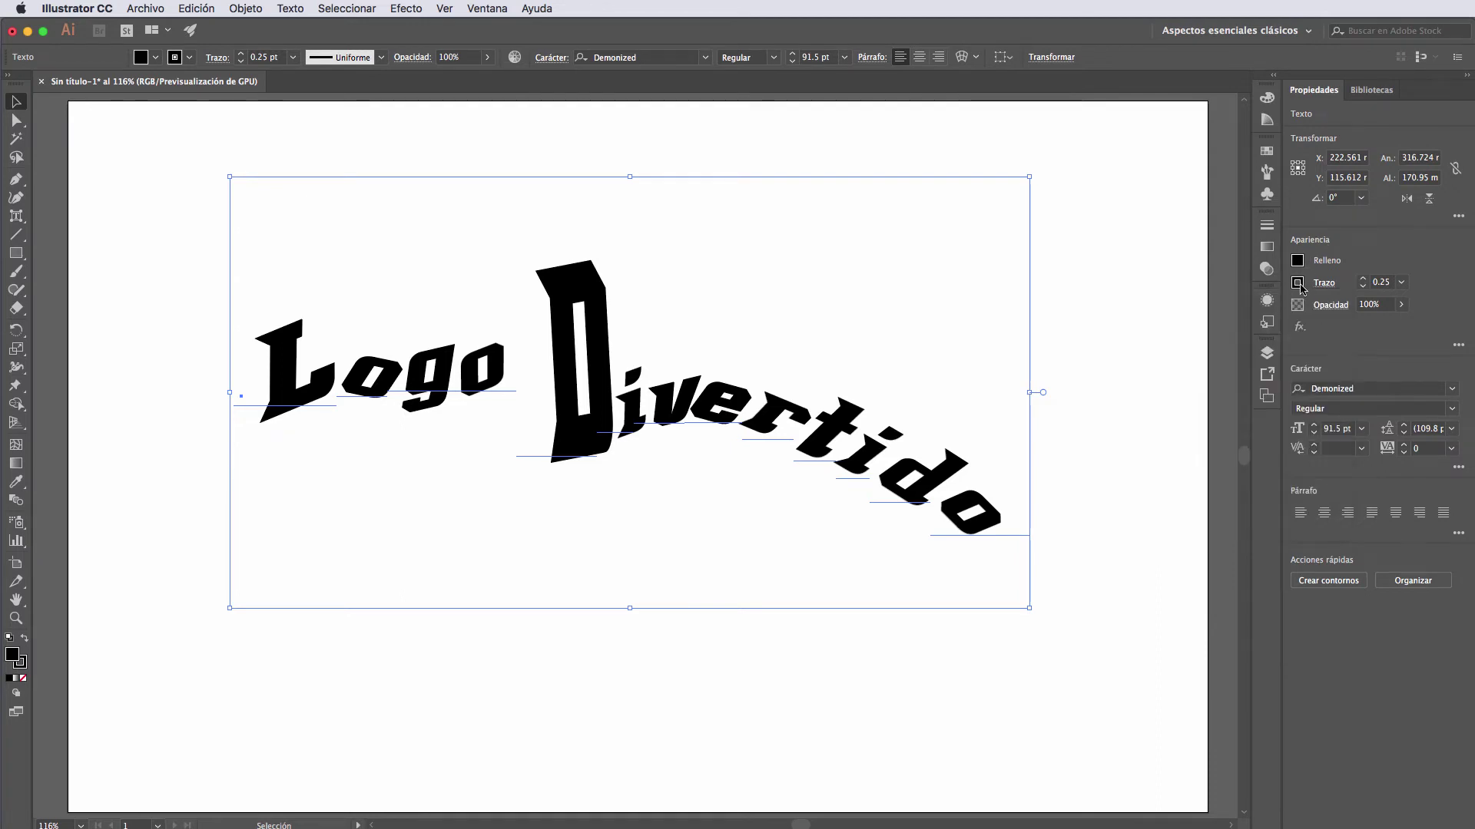
Make the title's stroke red (Rojo RGB) and try a 5 pt mitered outline.
click(1297, 284)
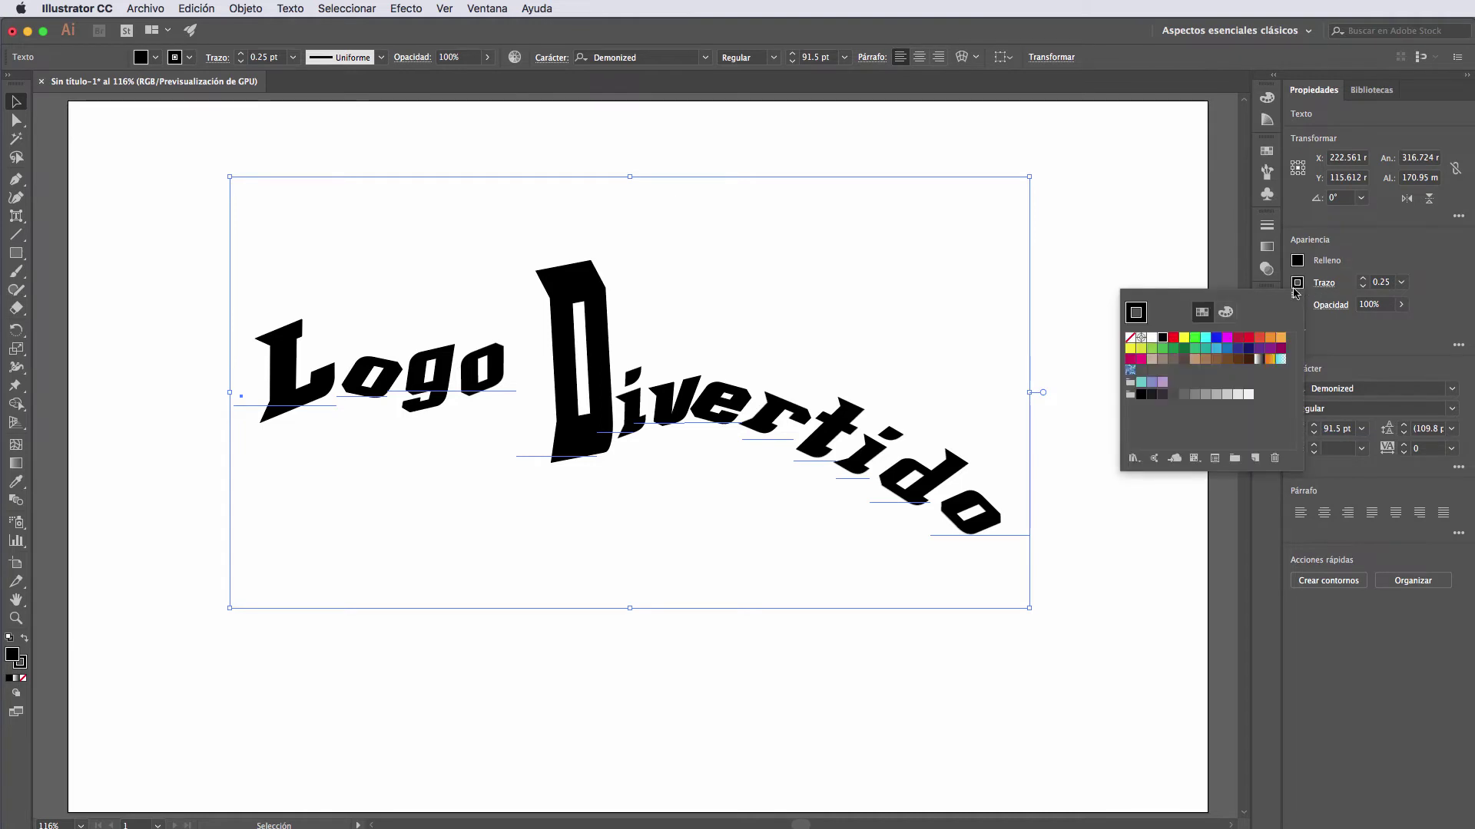
click(1173, 338)
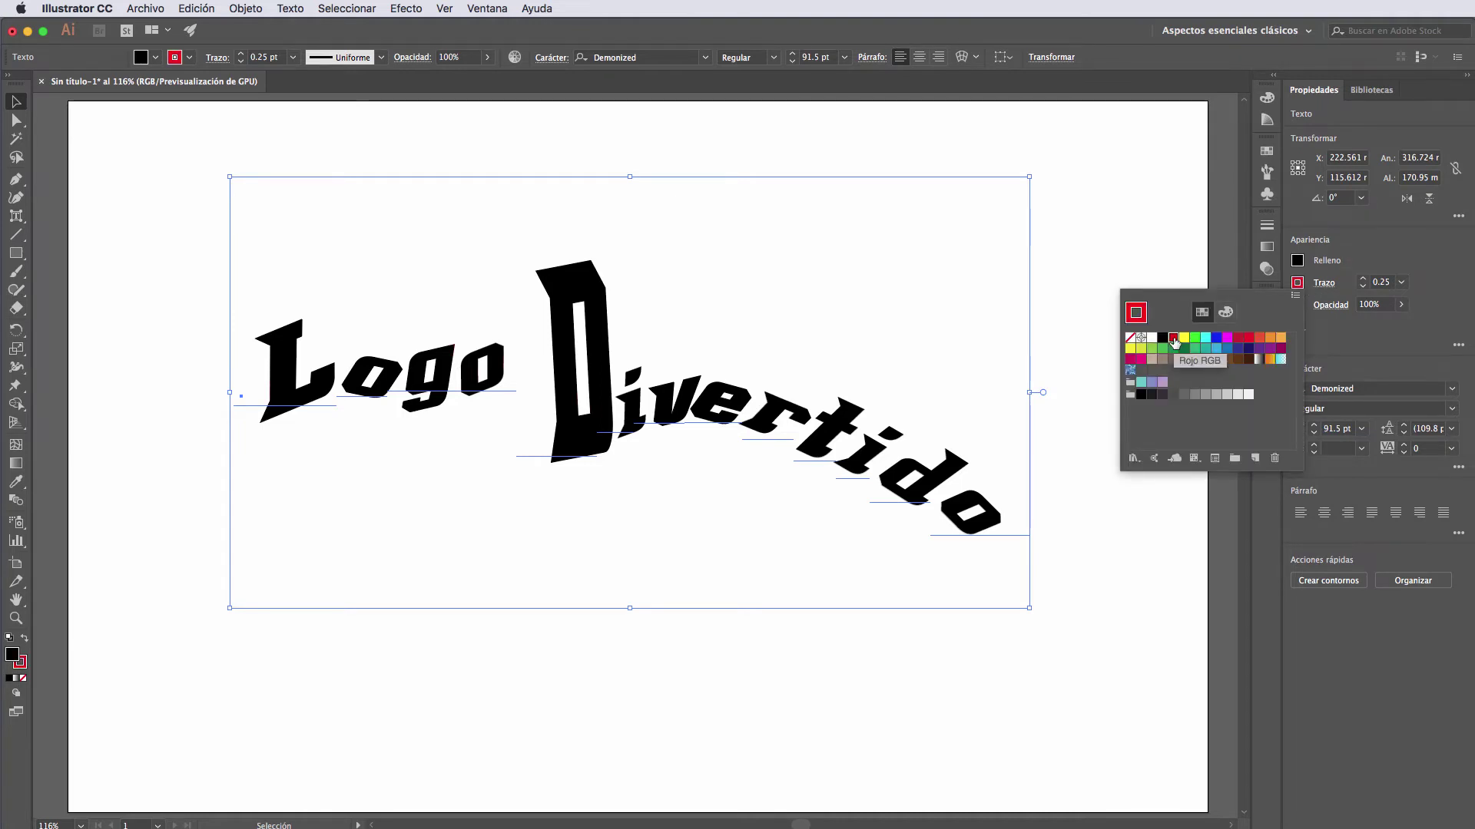
click(1308, 263)
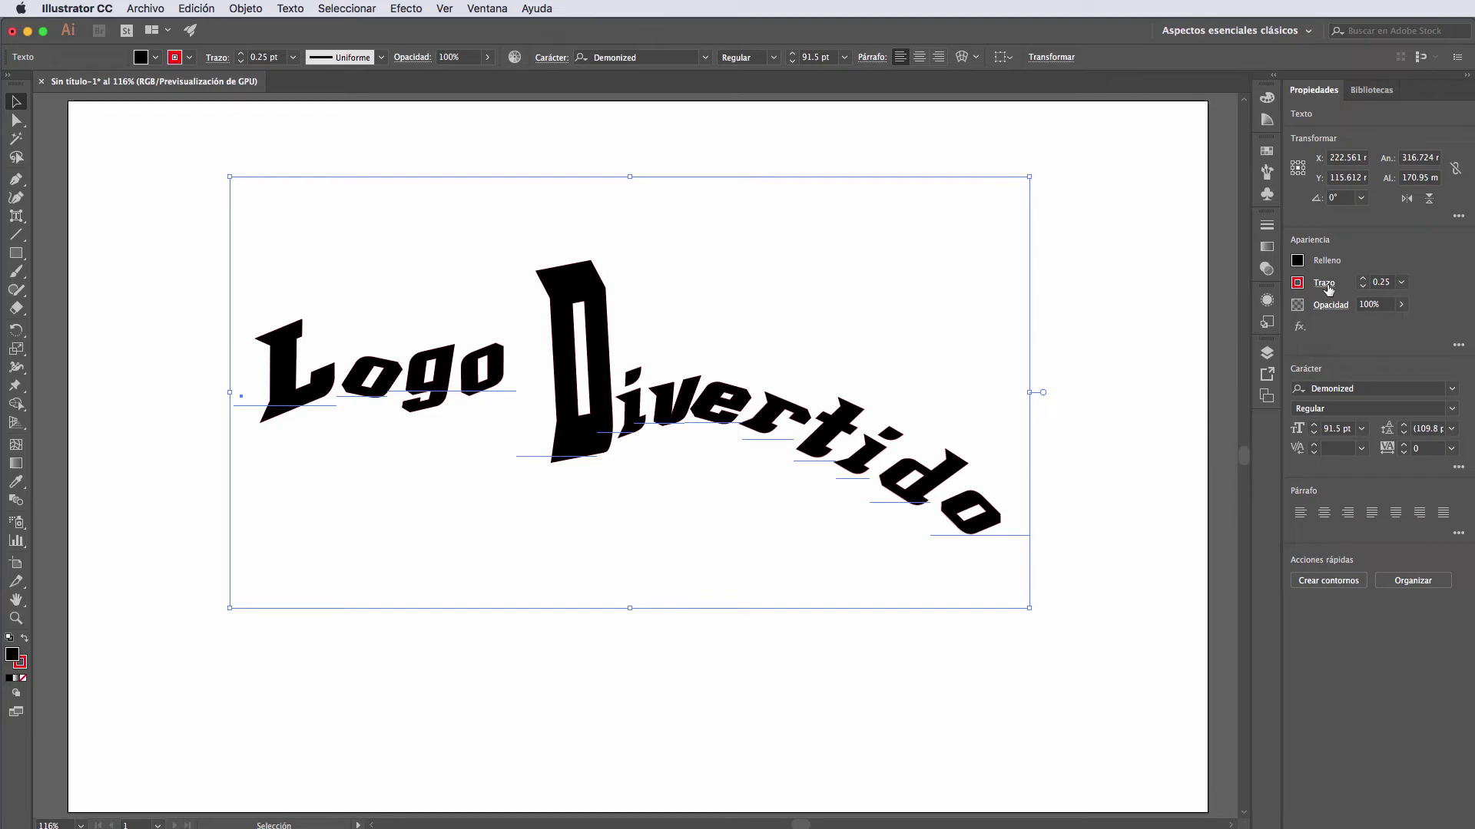
click(1324, 284)
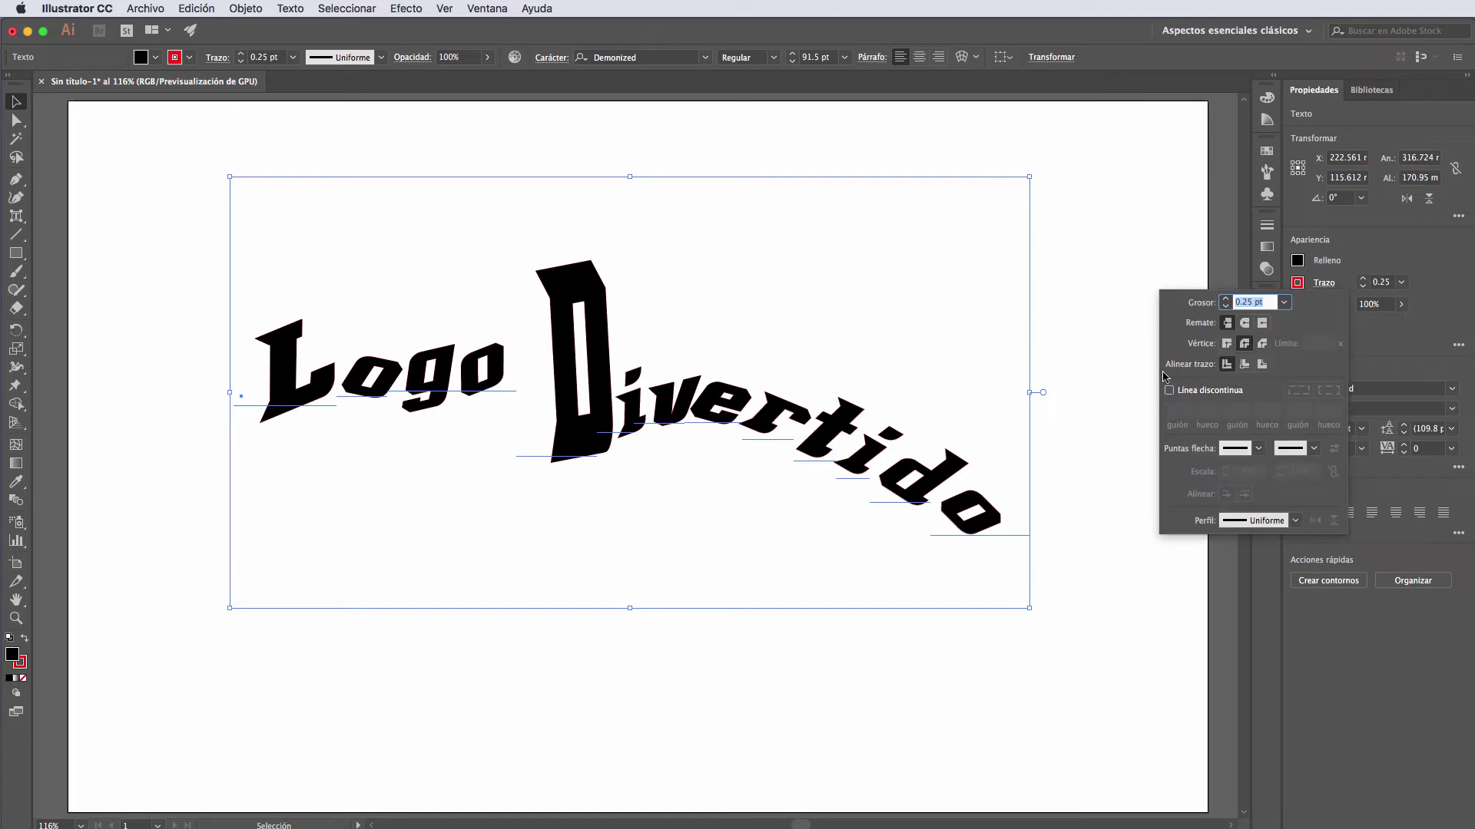
click(1226, 343)
click(1227, 300)
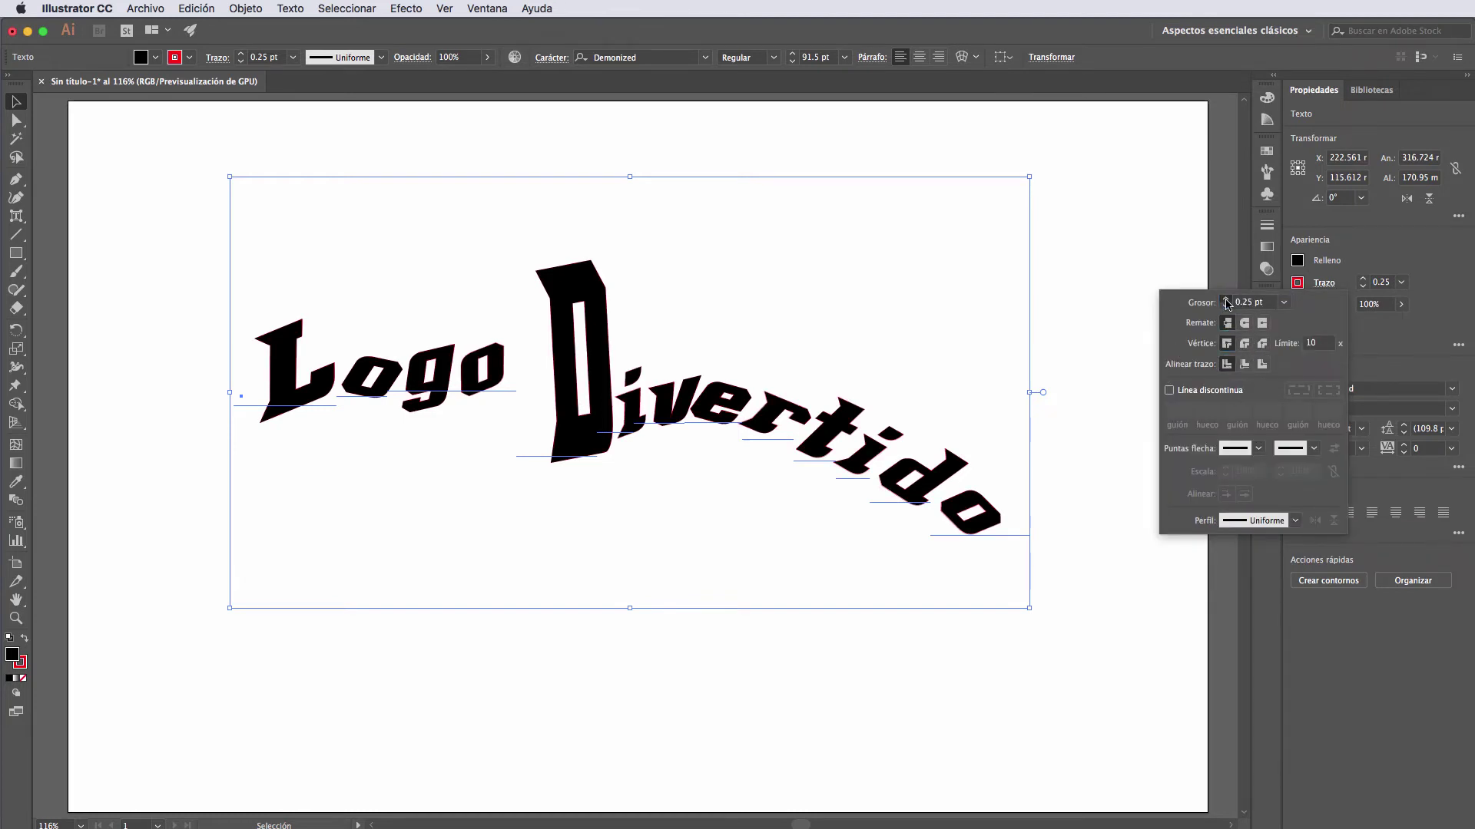
click(1227, 300)
text(5)
After trying round and projecting options, settle on a 2 pt stroke with butt caps and miter joins.
click(1244, 322)
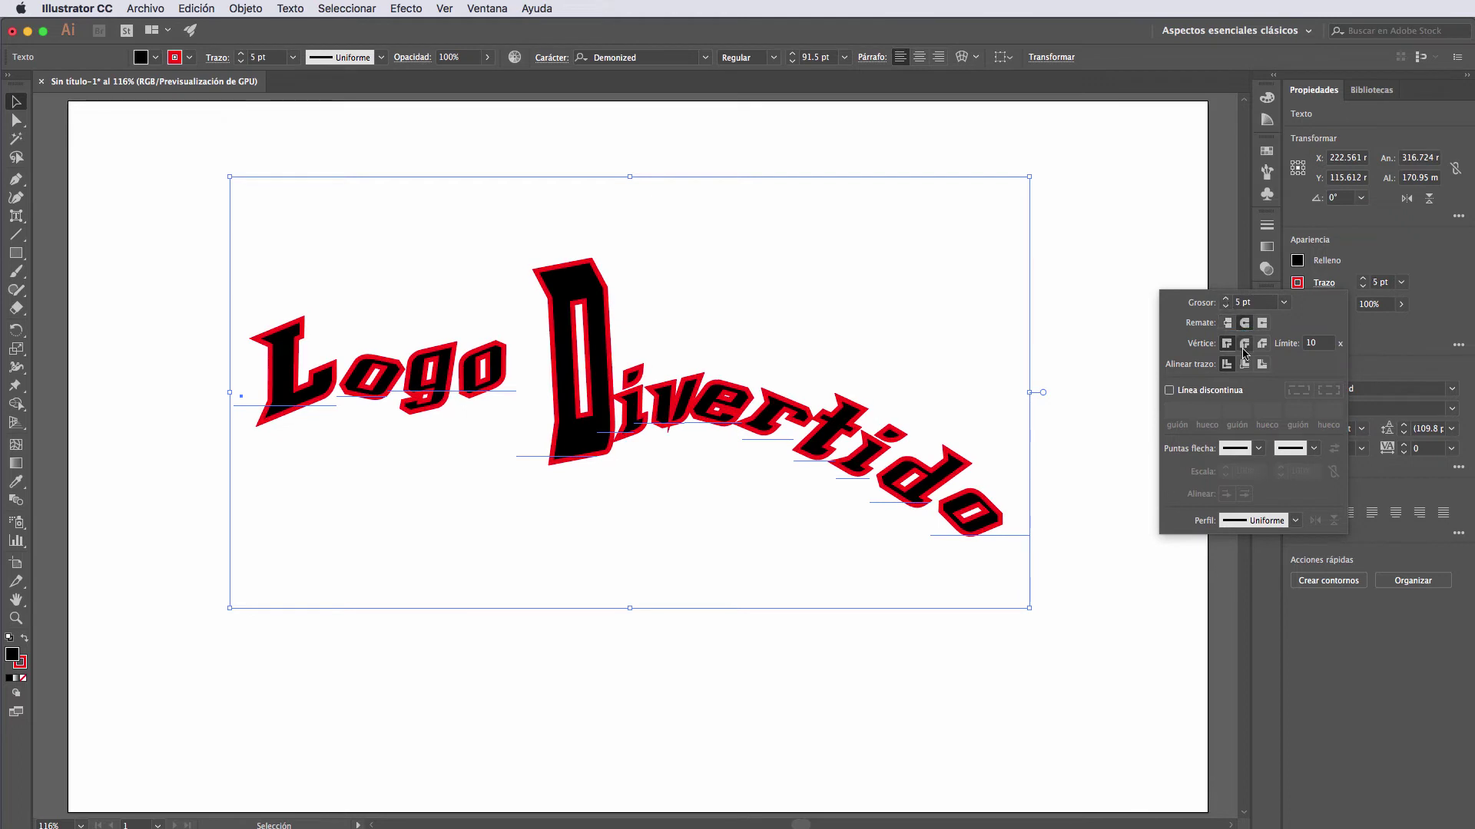
click(1262, 323)
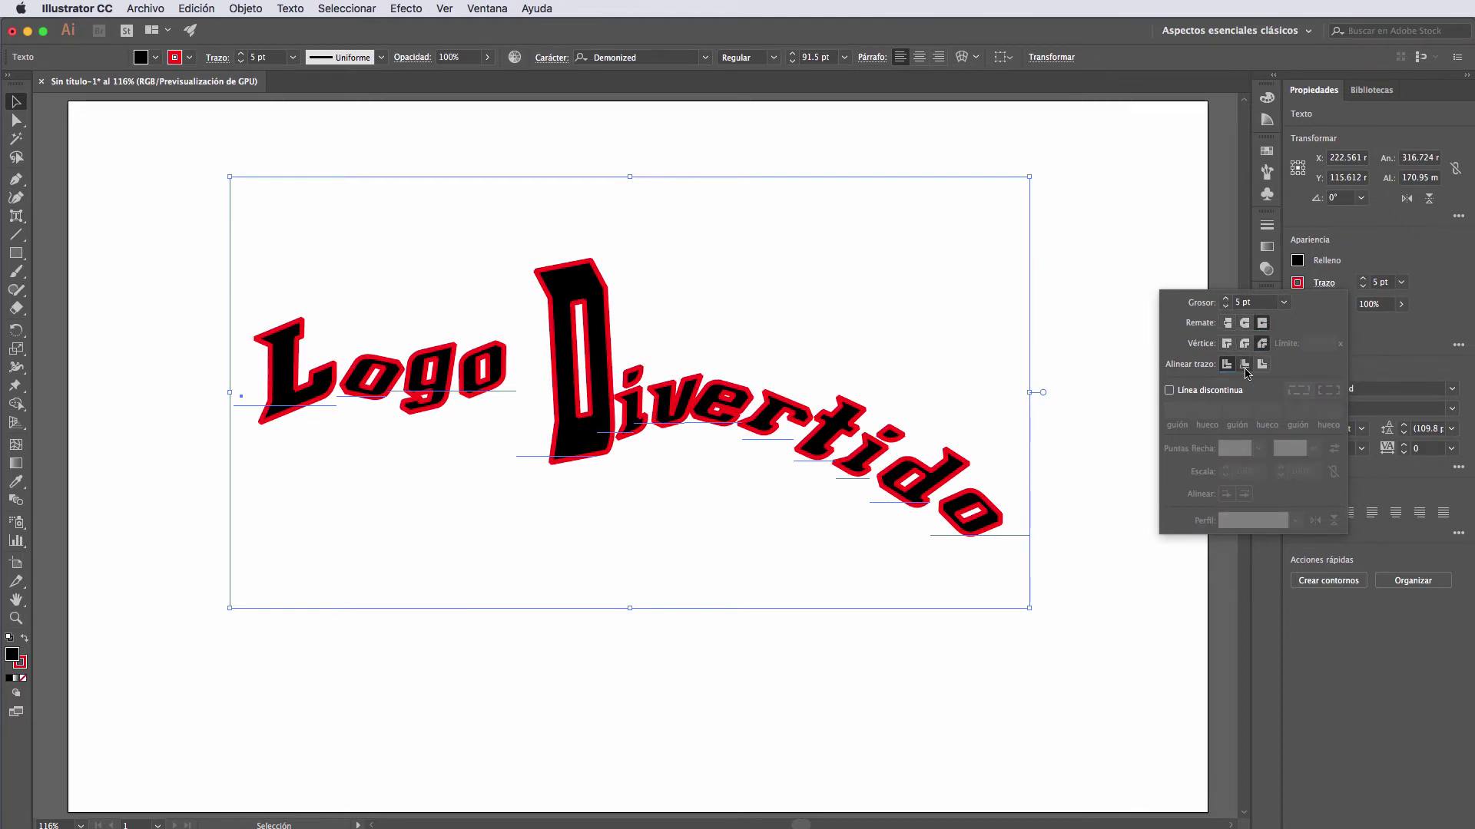
click(1245, 343)
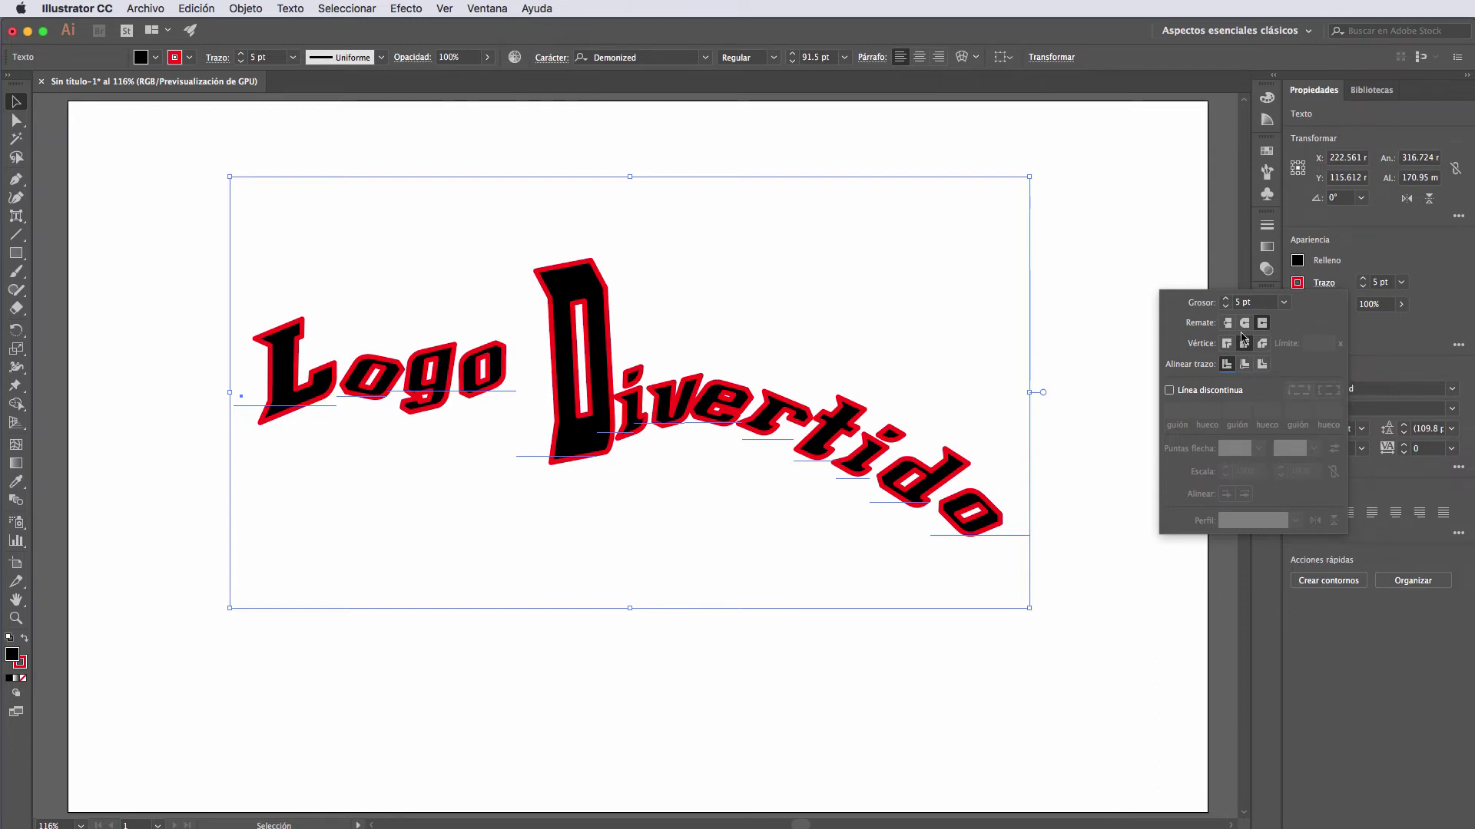
click(1226, 306)
click(1226, 306)
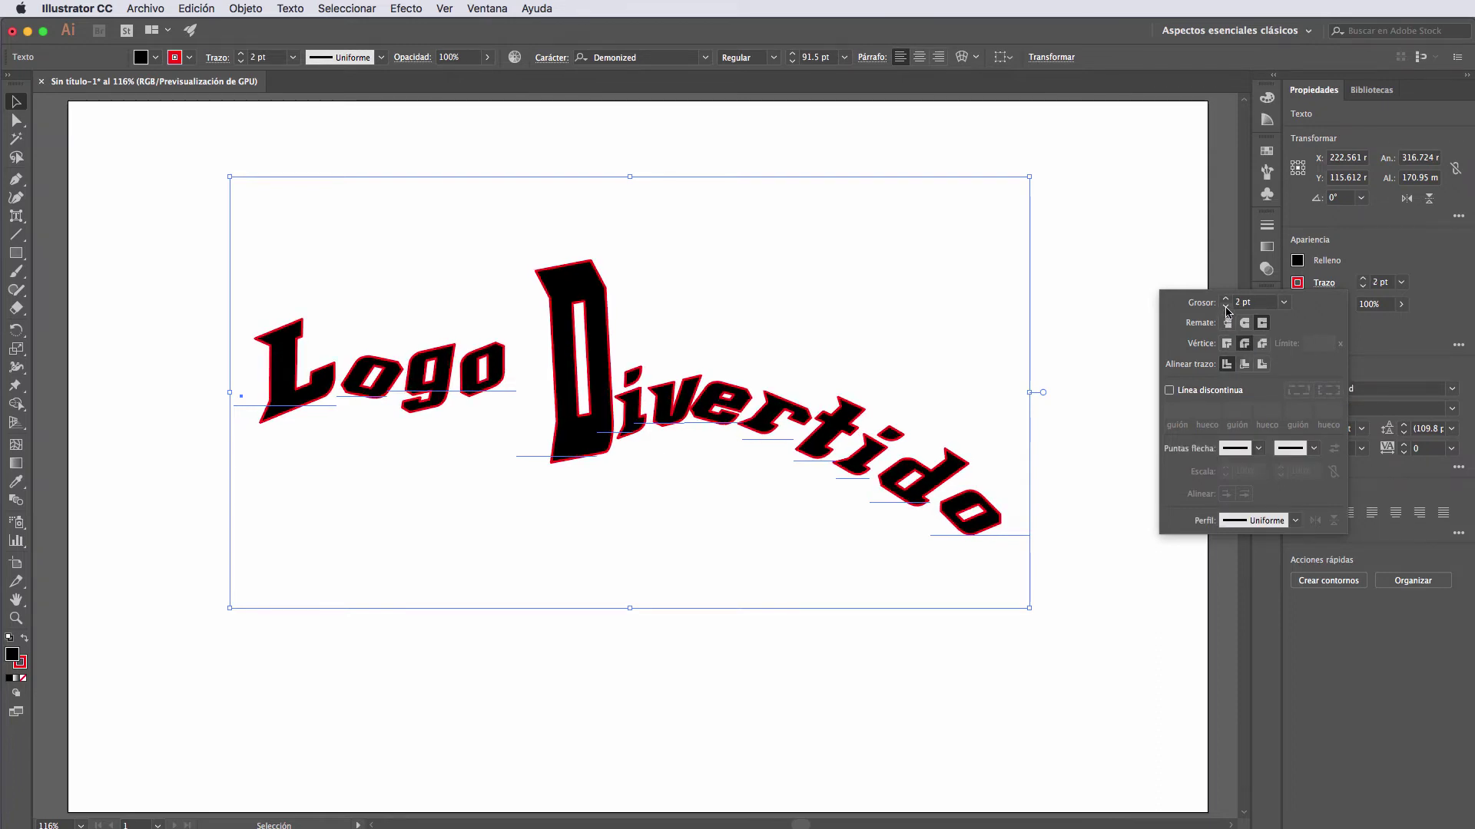
click(1227, 323)
click(1227, 345)
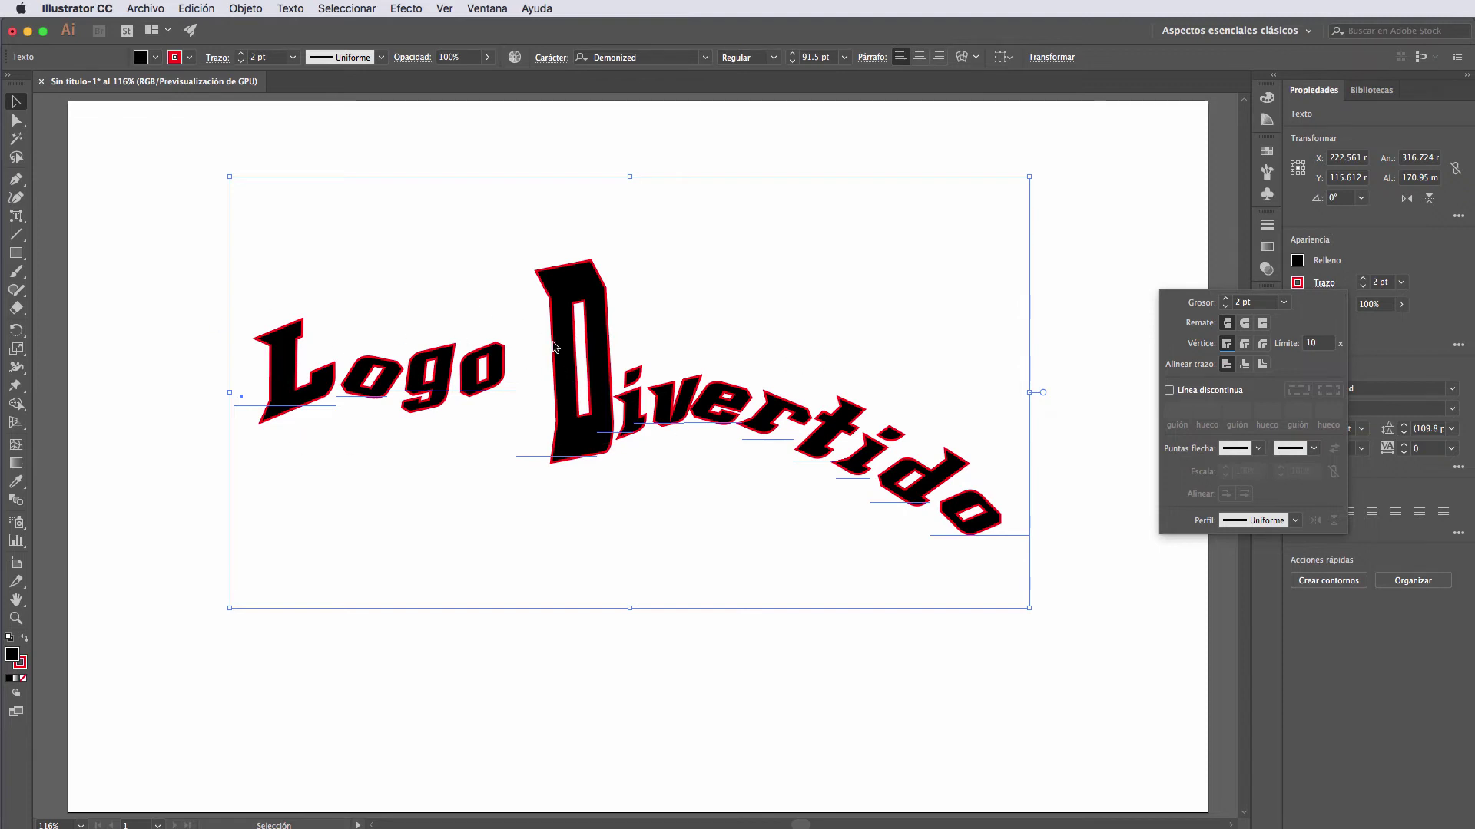
click(599, 386)
triple_click(598, 386)
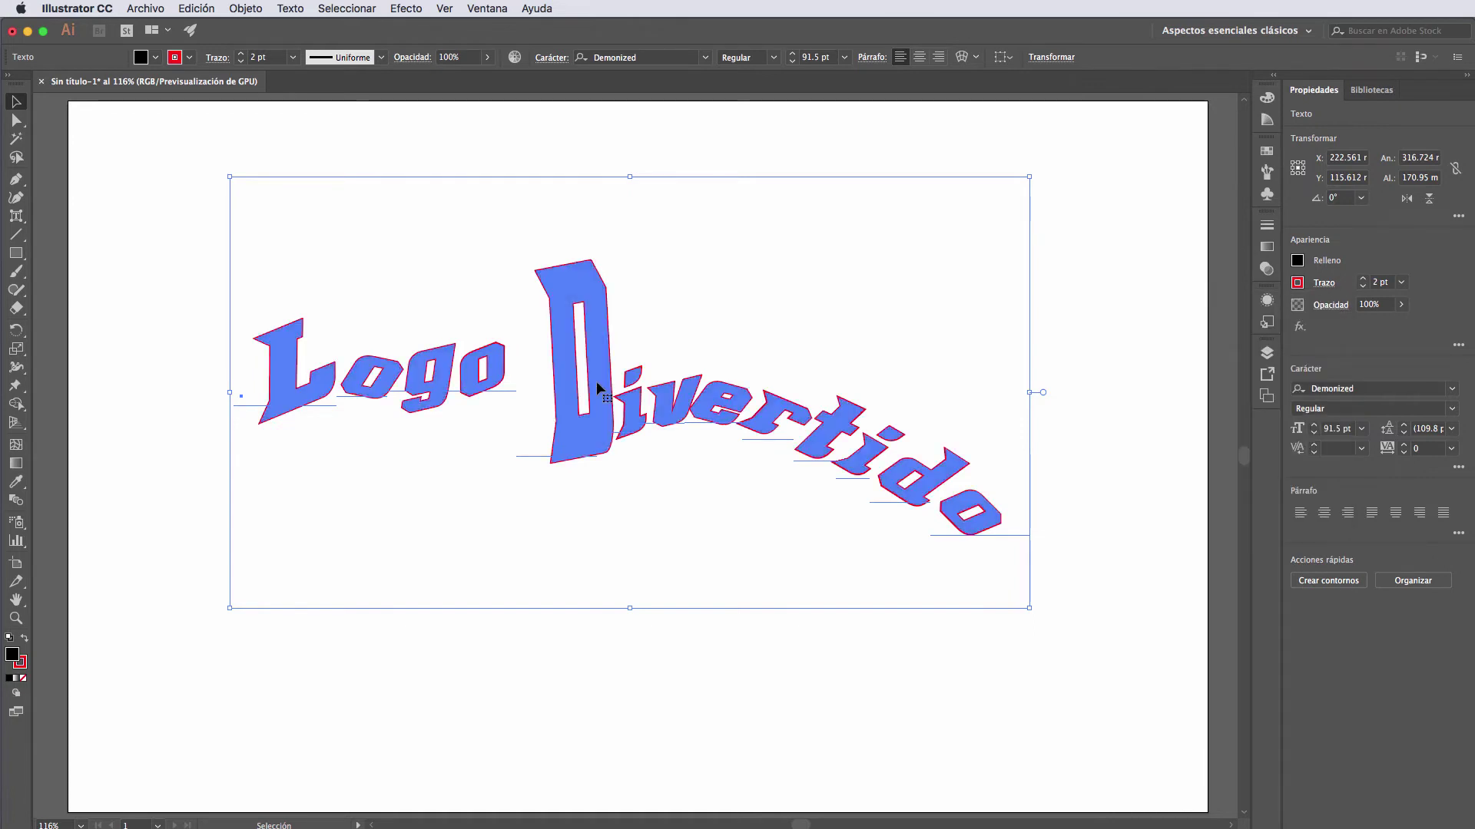
Convert the text to outlines with Crear contornos and align the stroke outside the letters.
right_click(598, 386)
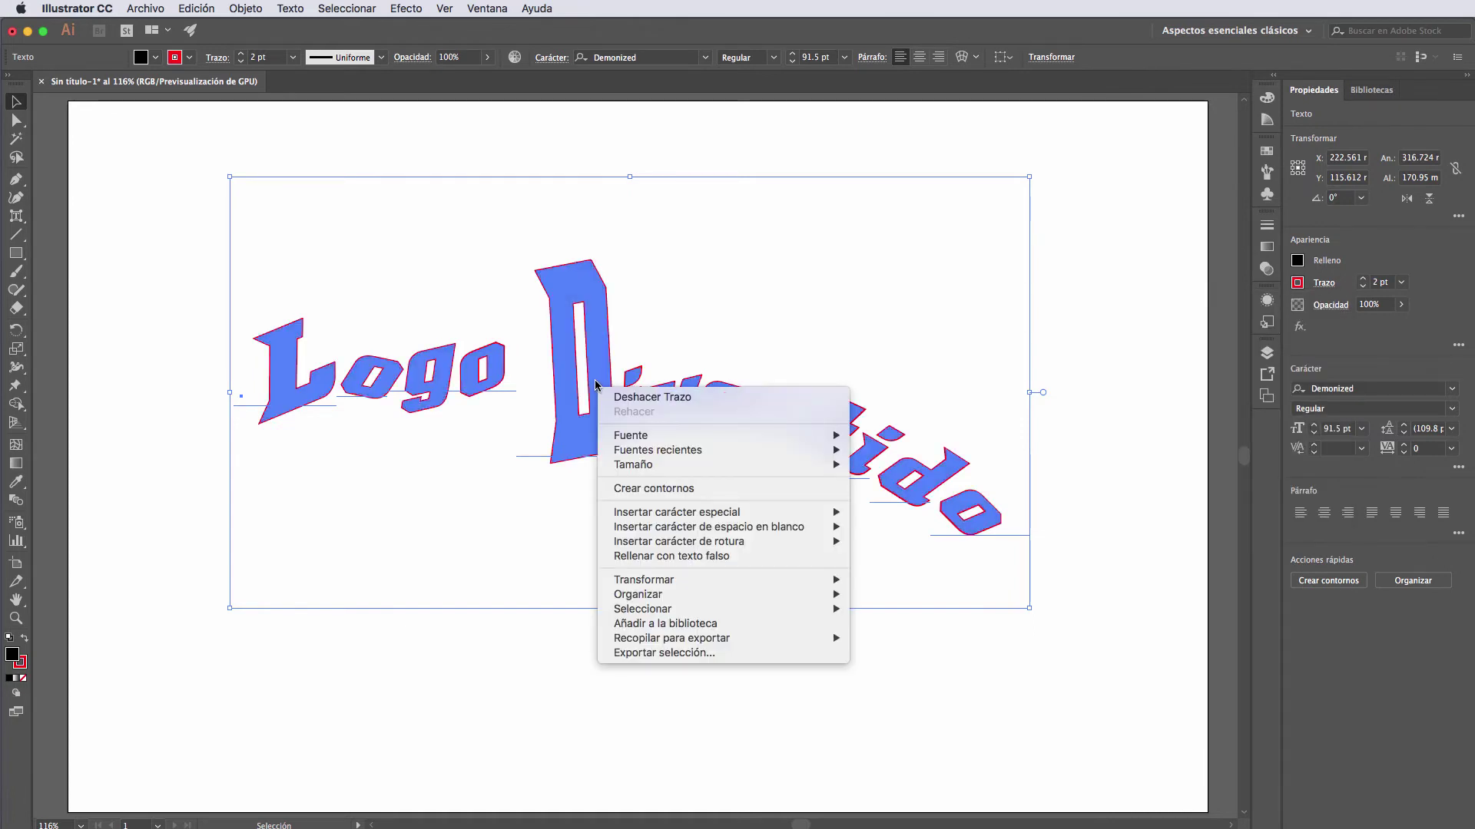
click(653, 489)
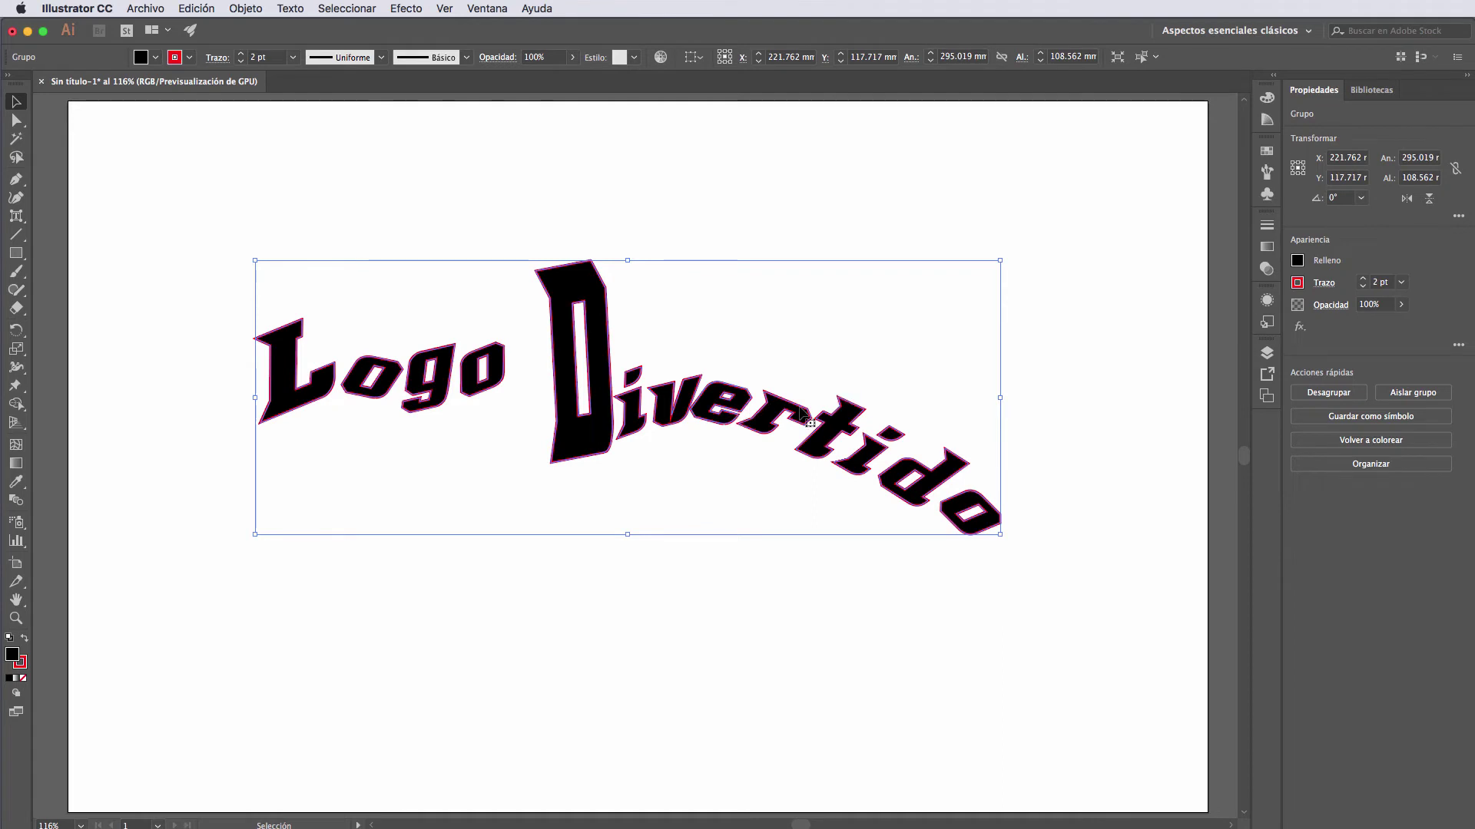
click(1323, 285)
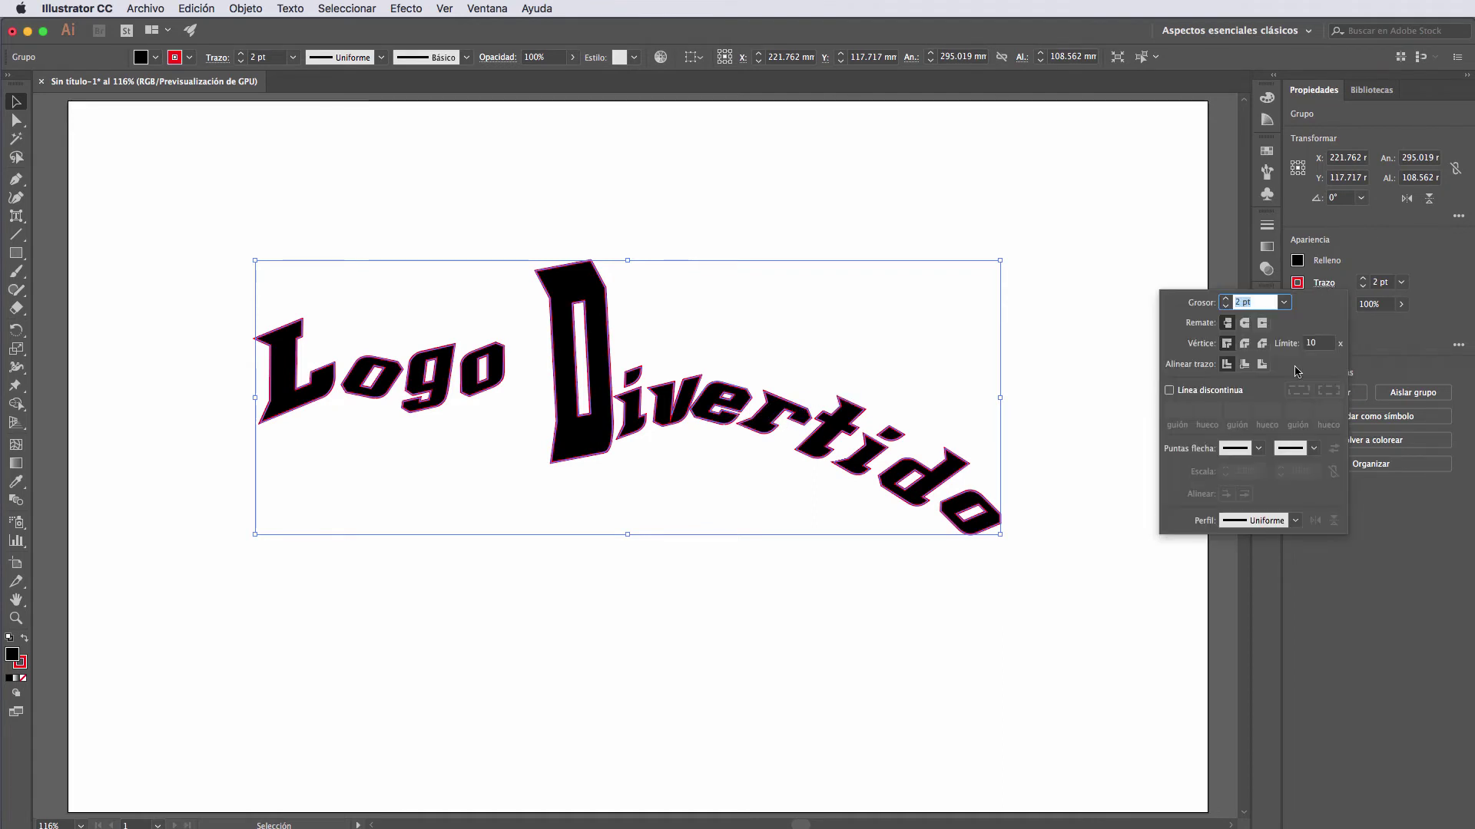
click(1245, 365)
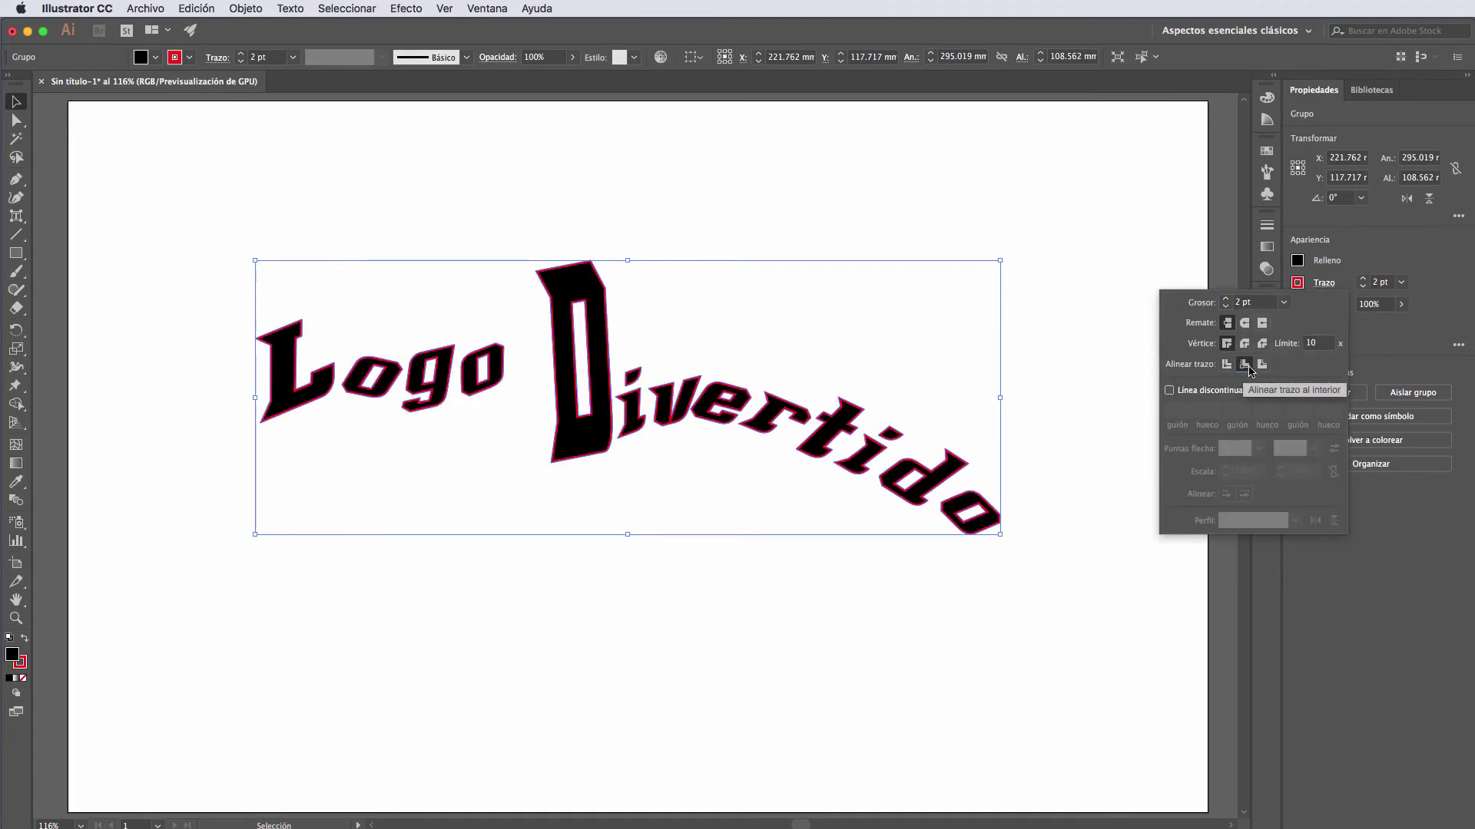
click(1262, 366)
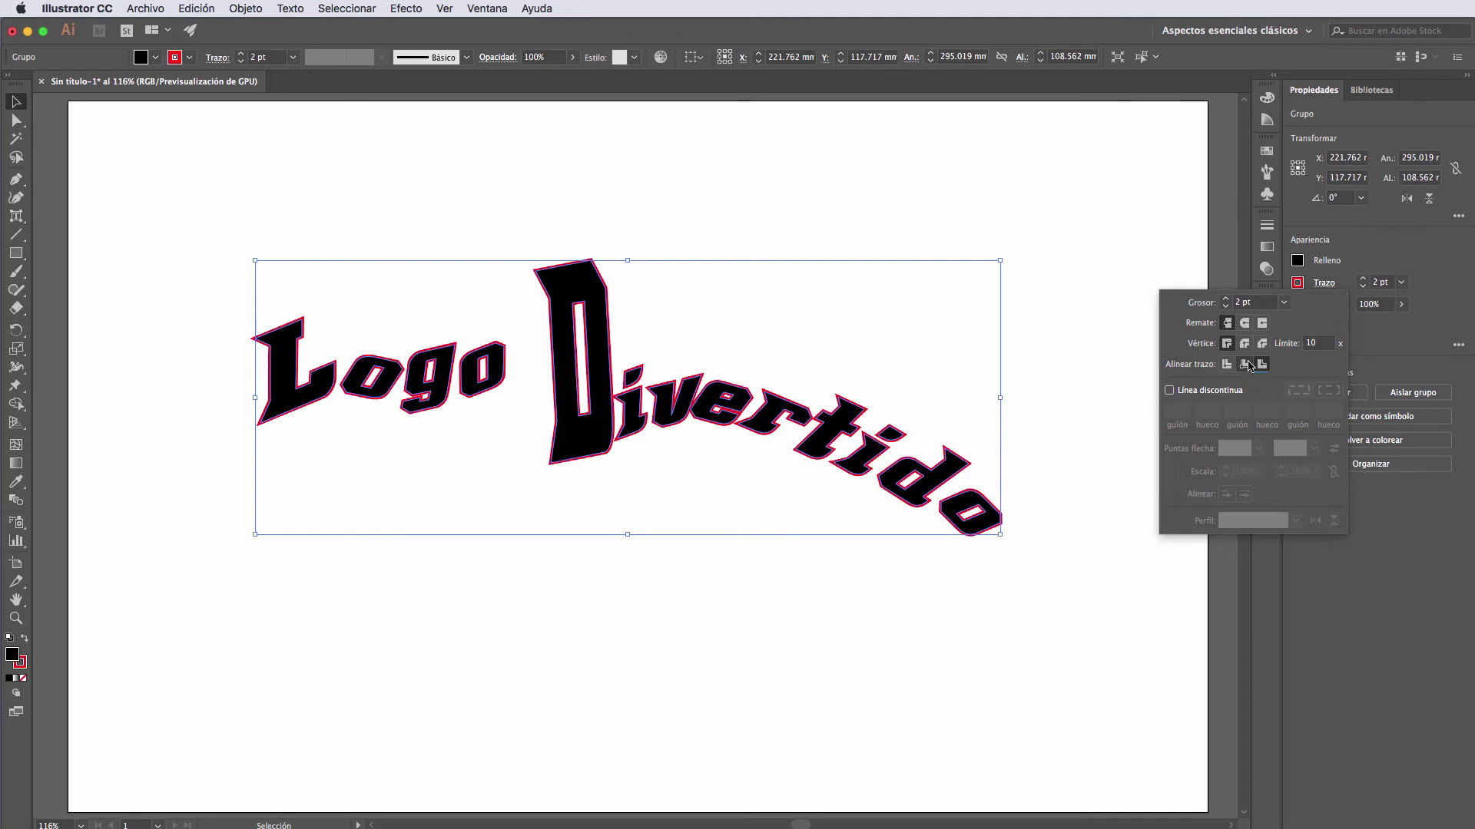
Set the red outline to 13 pt with round caps and joins, aligned outside, then deselect.
click(1225, 299)
click(1225, 299)
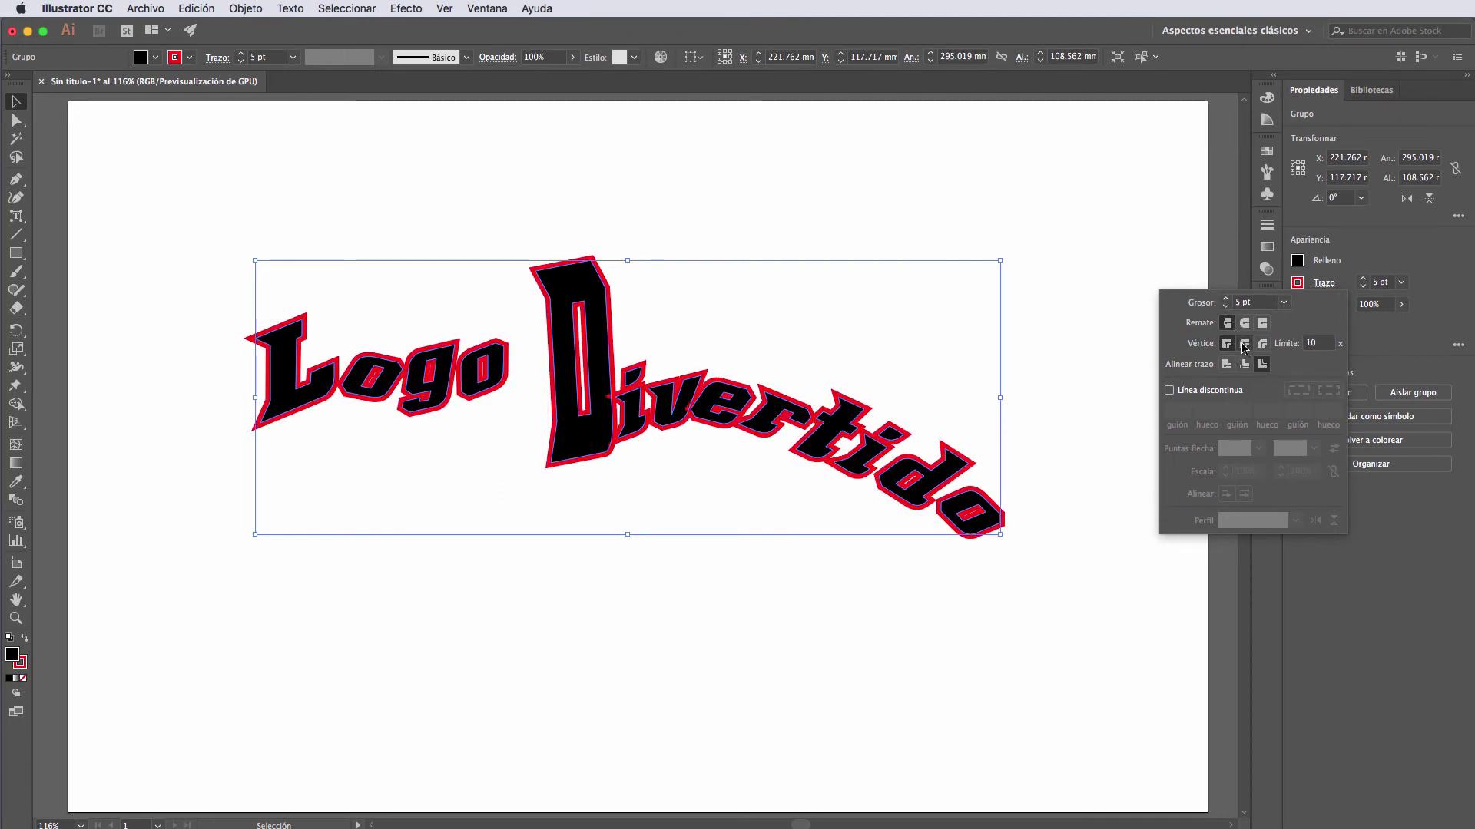
click(1244, 322)
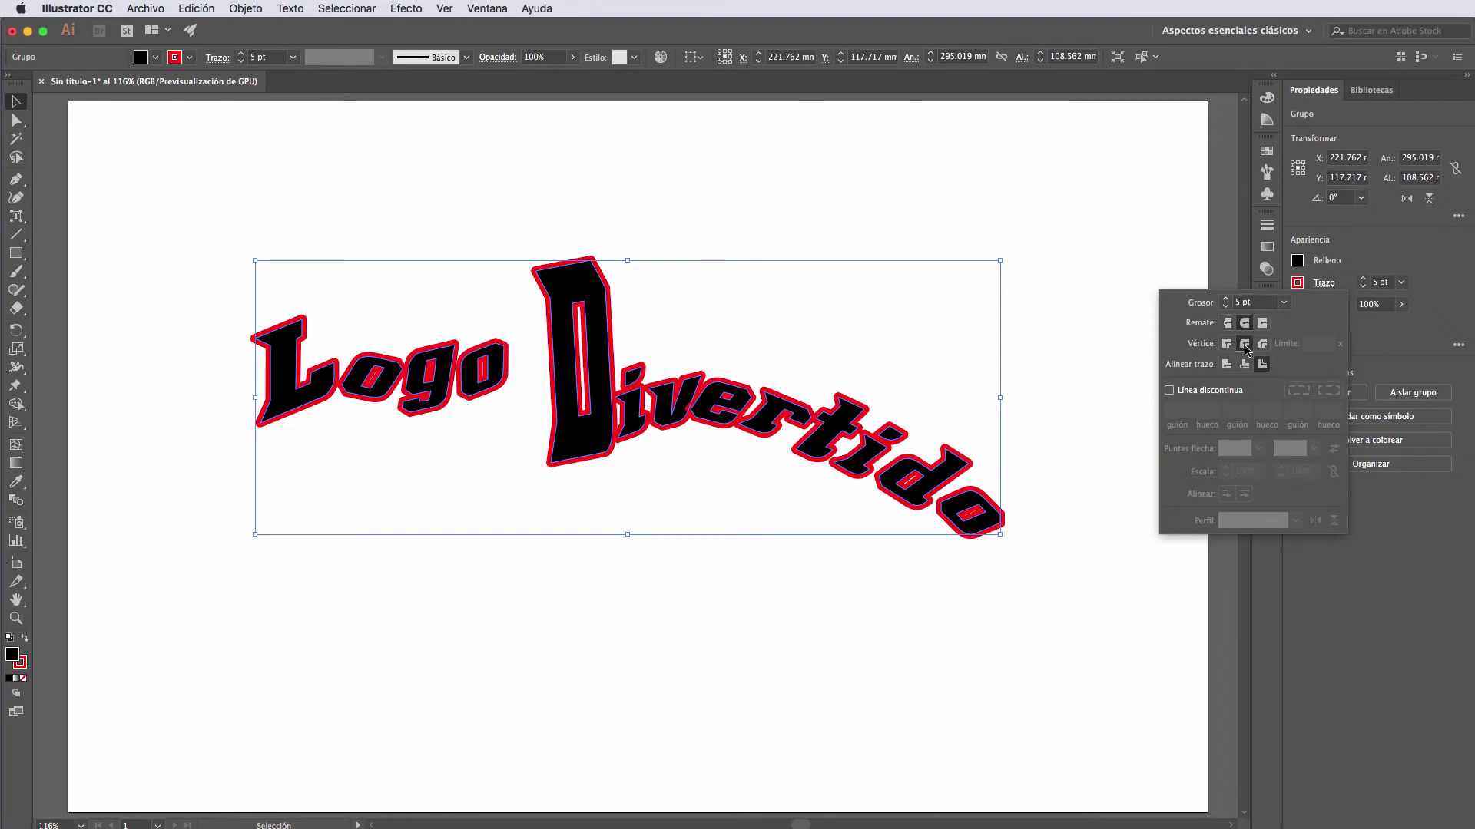
click(1226, 299)
click(1225, 299)
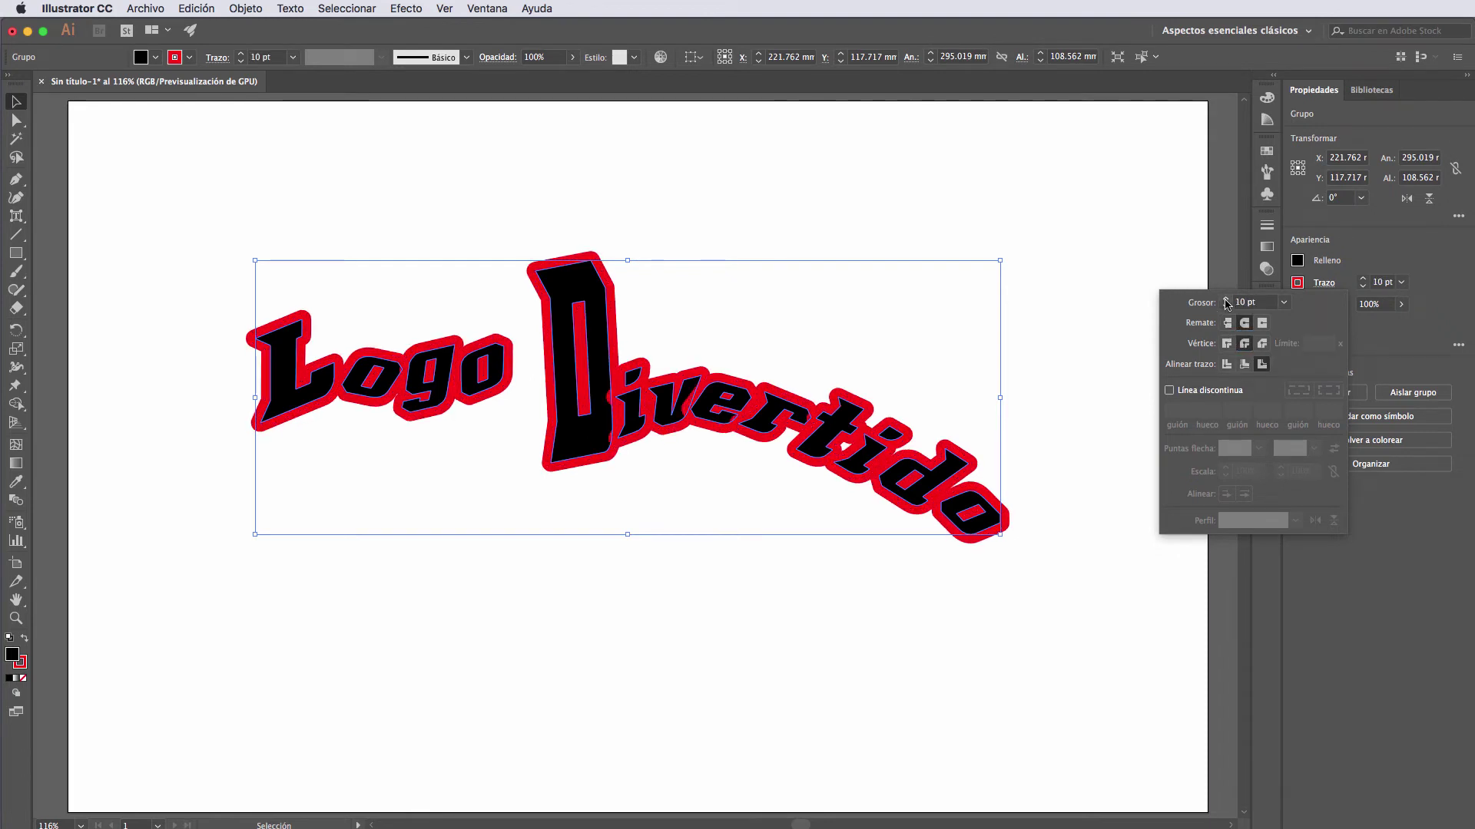
click(1226, 299)
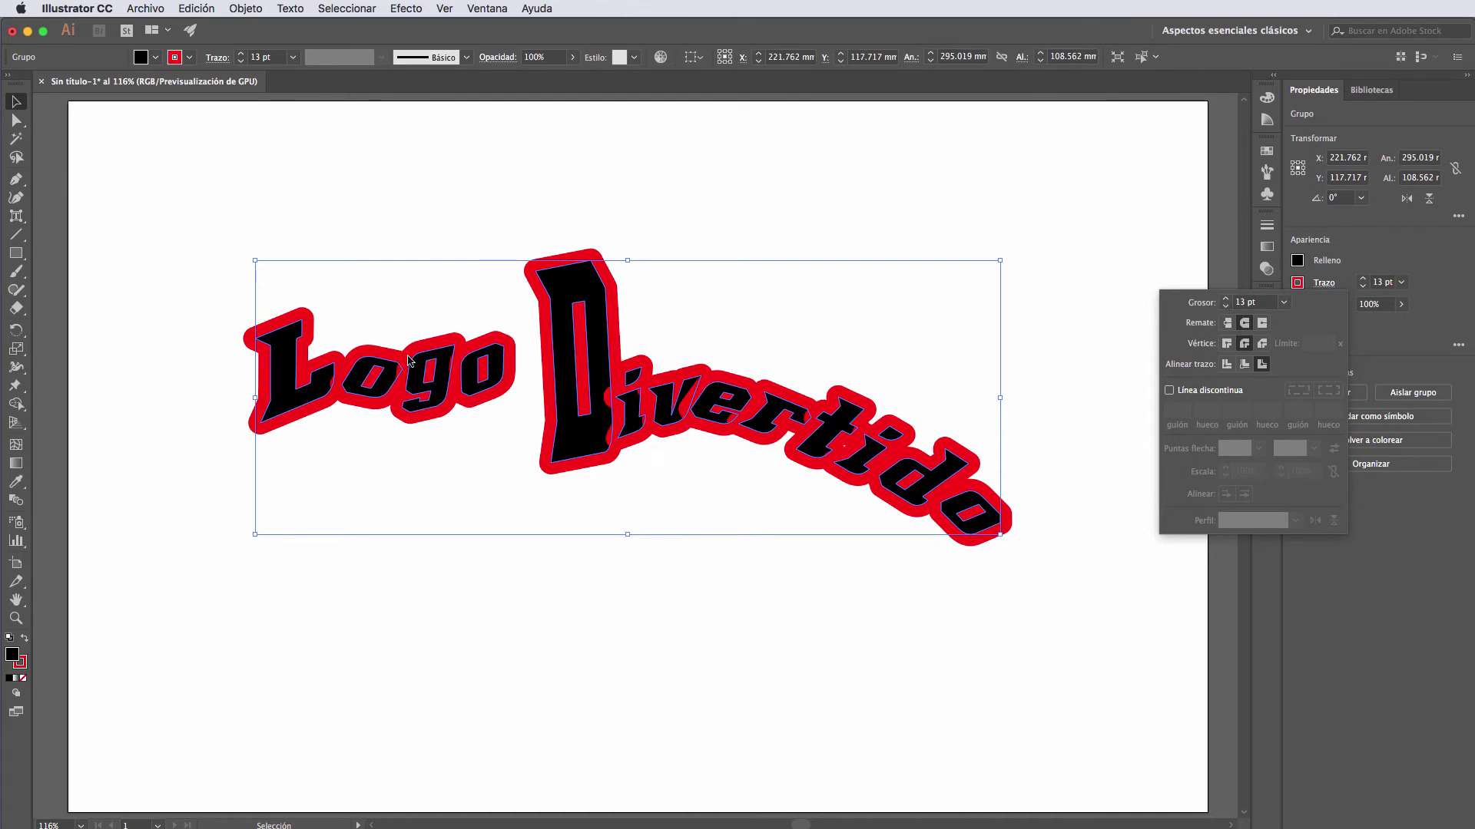
click(1245, 364)
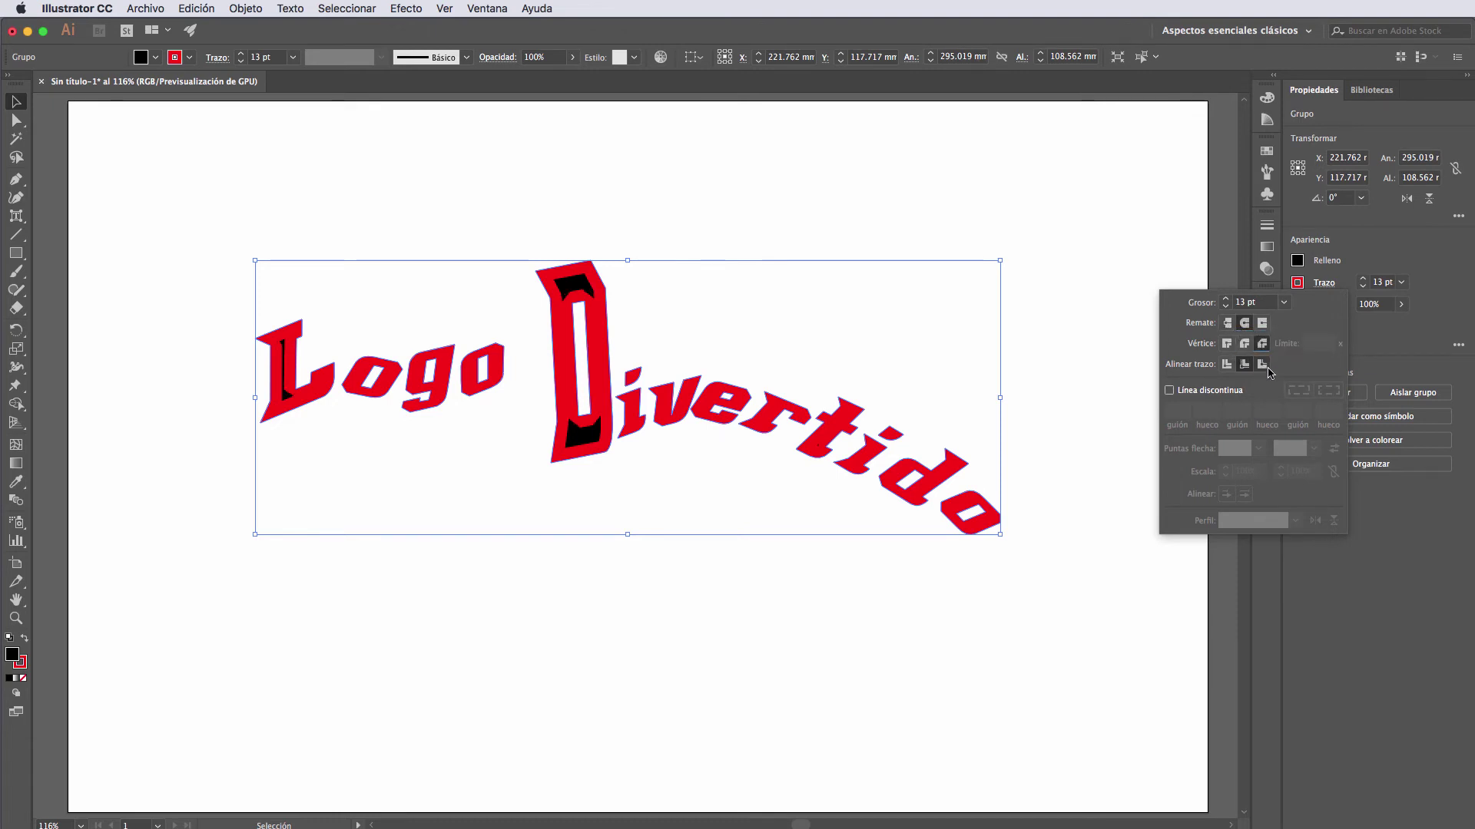
click(1262, 364)
click(1245, 344)
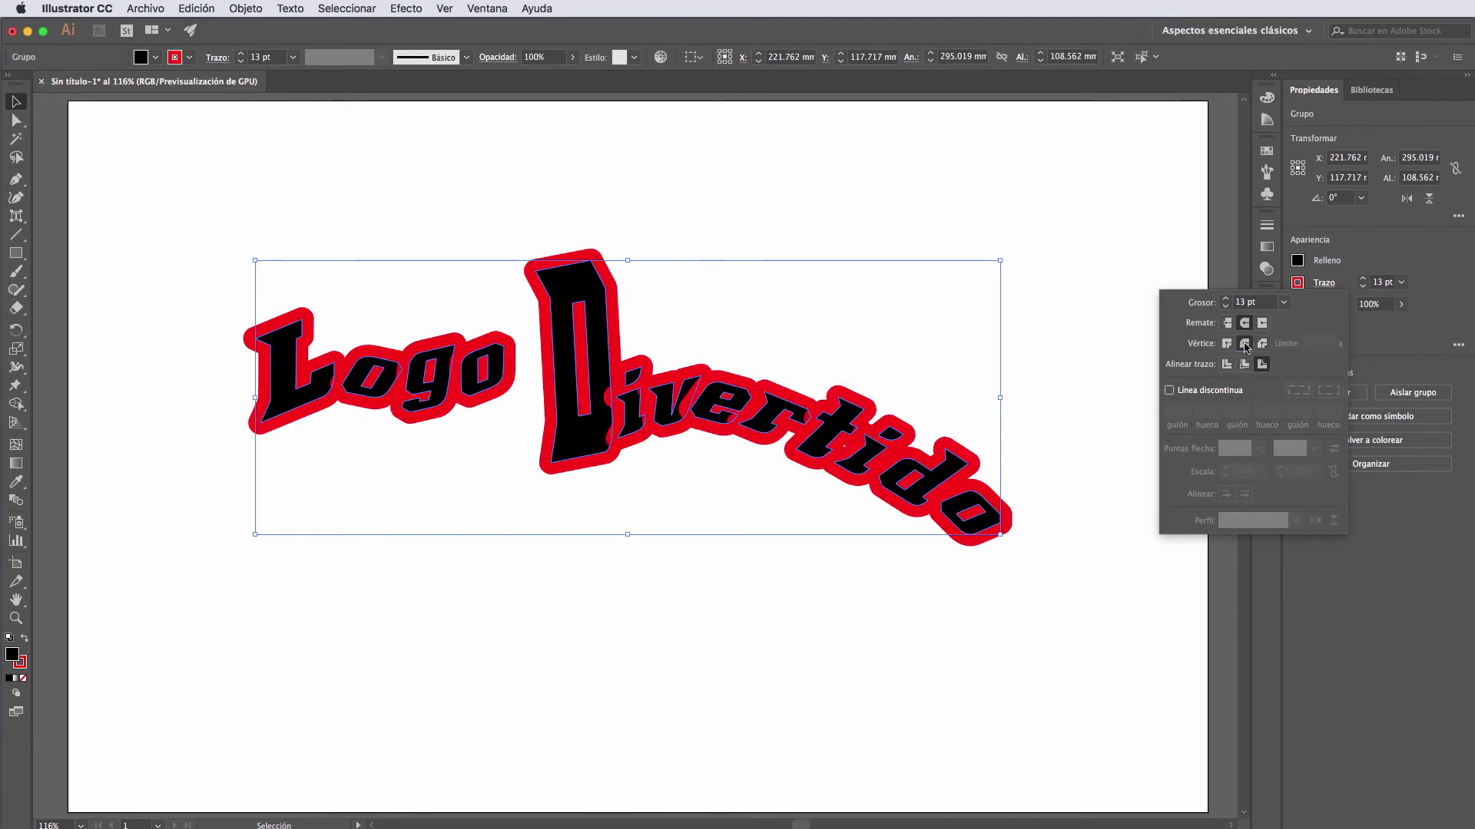
click(588, 318)
click(752, 301)
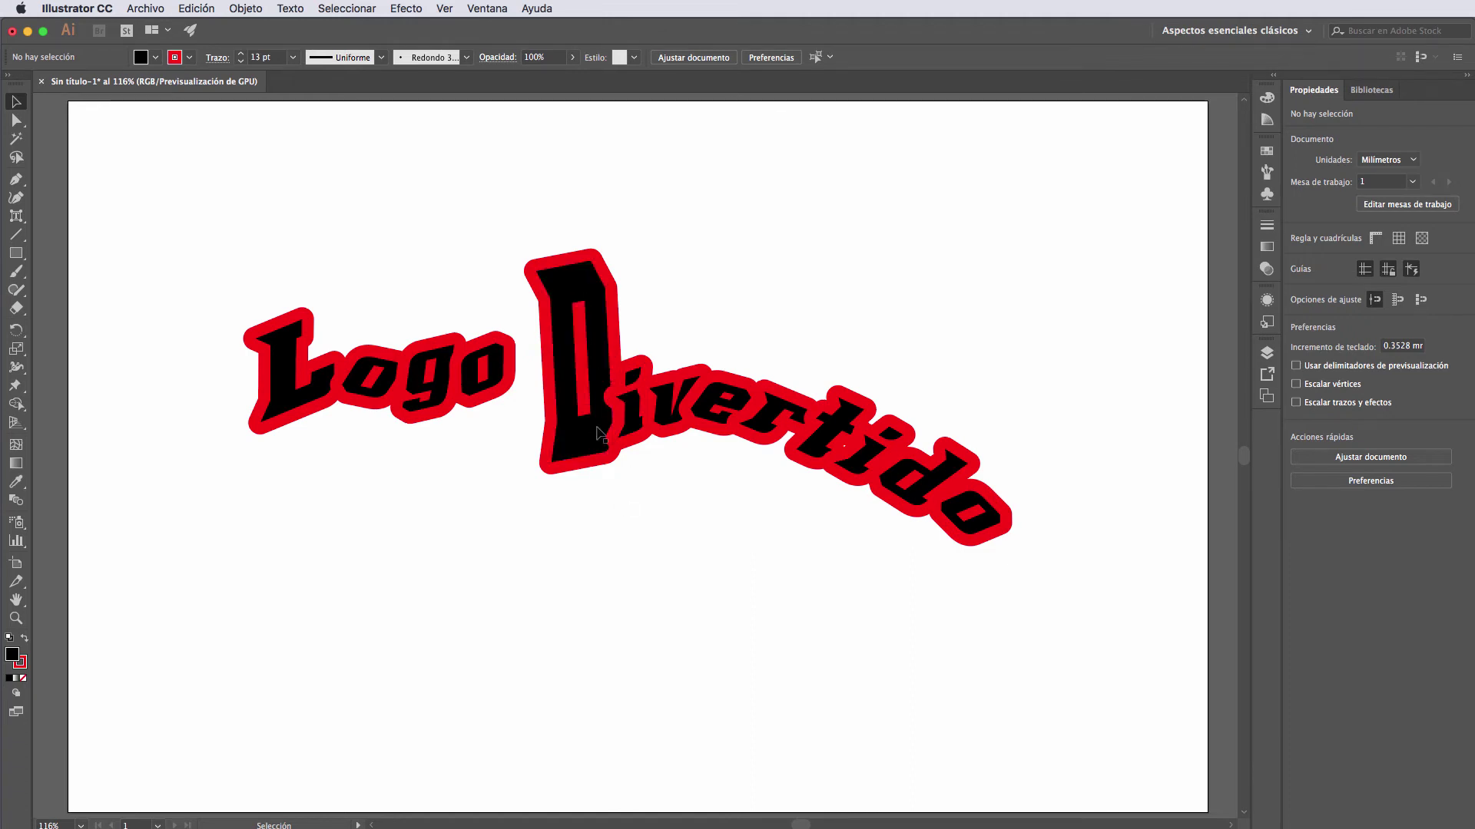
Isolate the letter group and bring the D to the front with Organizar > Traer al frente.
double_click(601, 361)
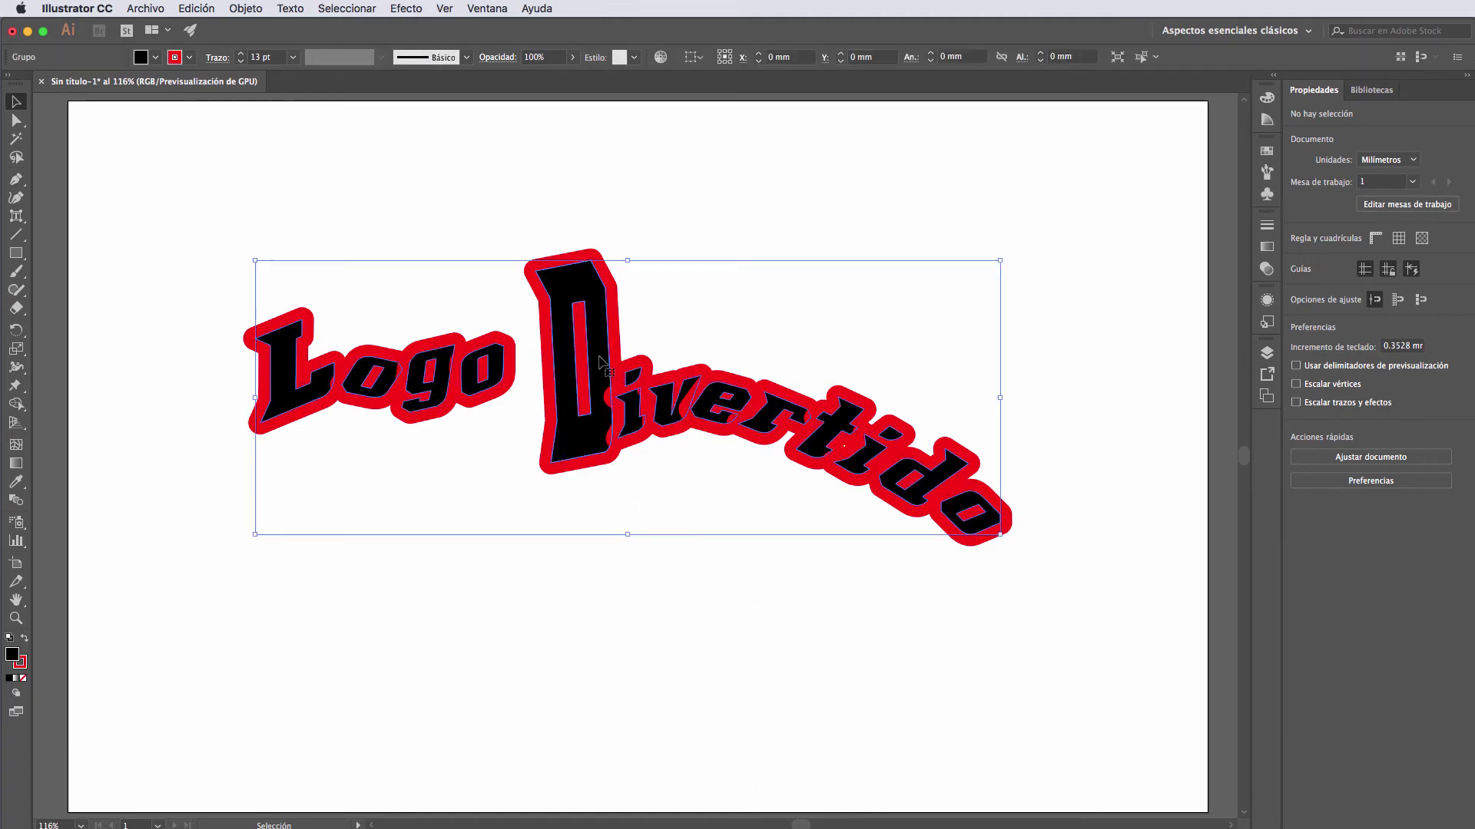
click(602, 361)
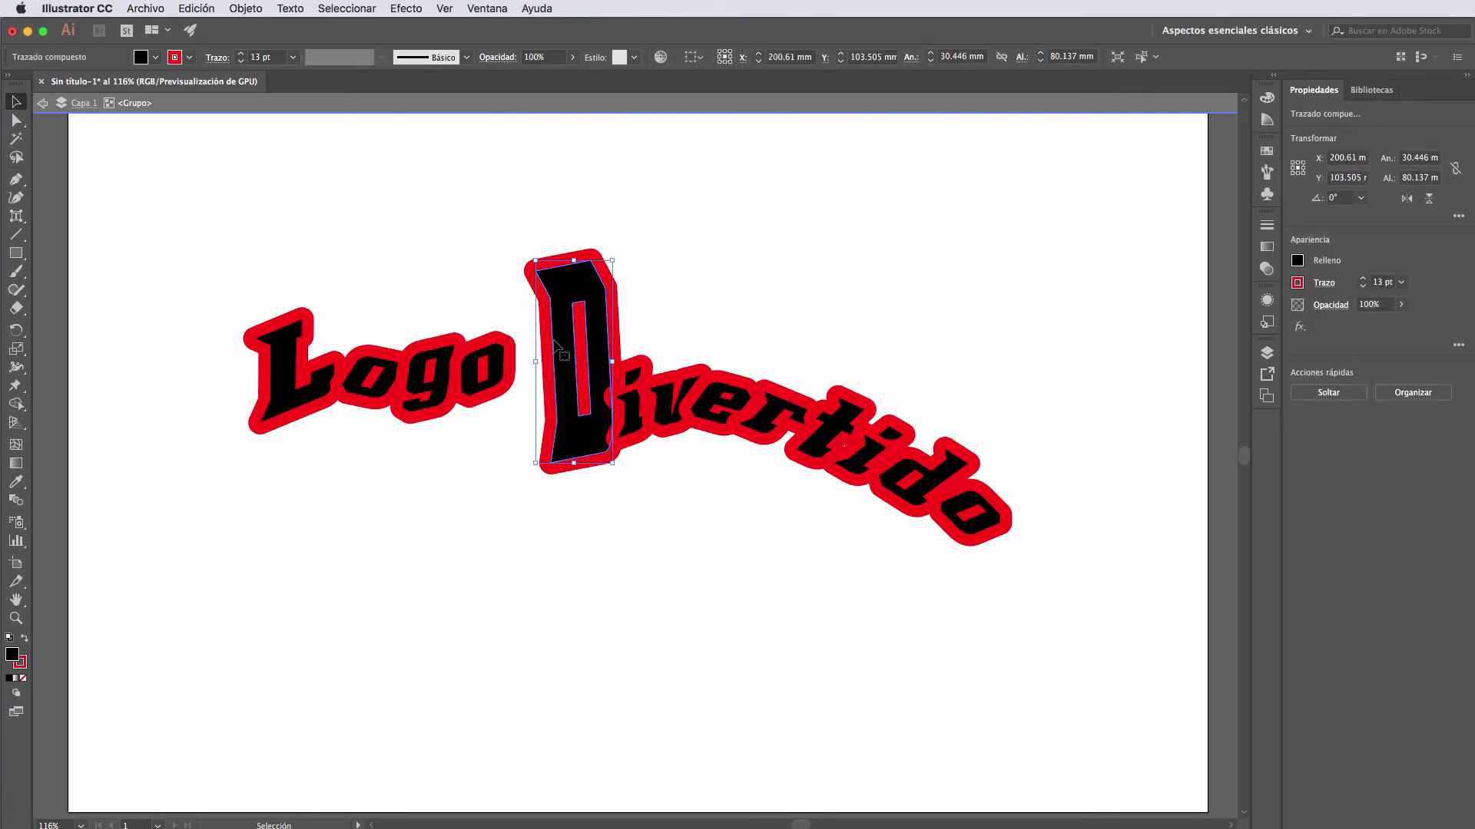
right_click(597, 371)
mouse_move(707, 534)
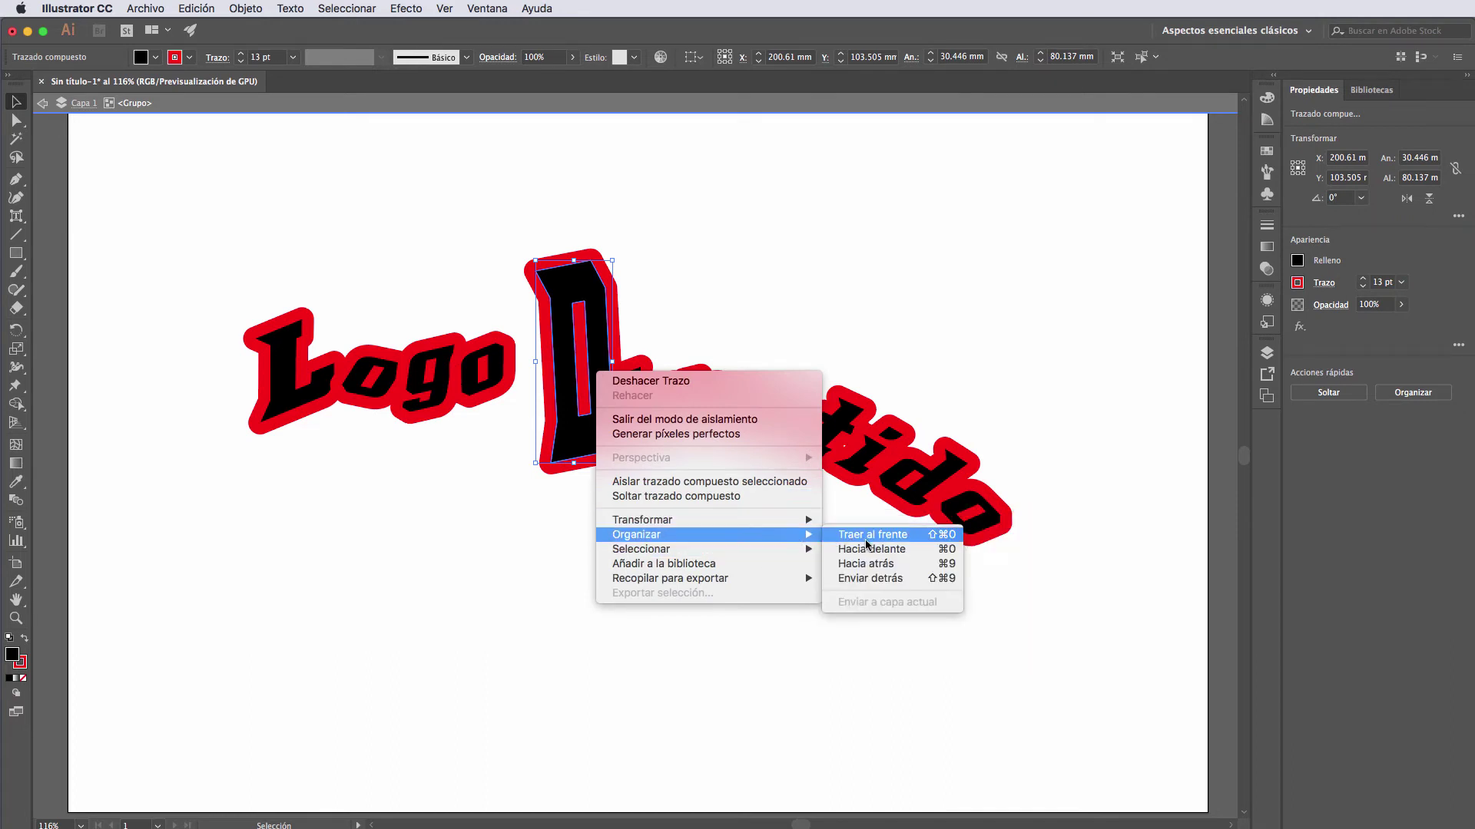
click(872, 542)
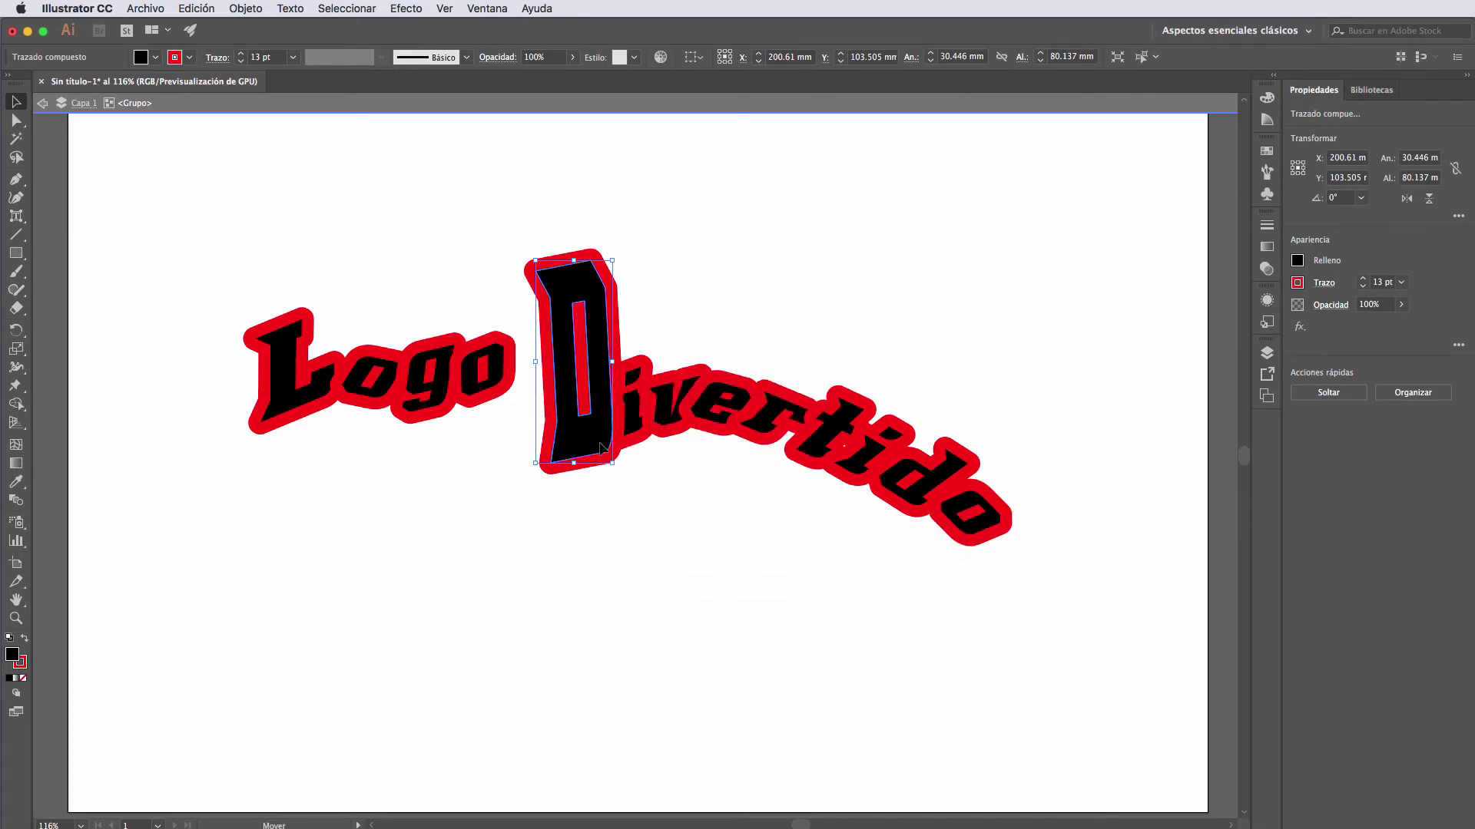
Nudge the D up, shift the small i, and lower the last o of Logo.
mouse_move(616, 451)
mouse_down()
mouse_move(603, 448)
mouse_move(615, 422)
mouse_up()
click(630, 308)
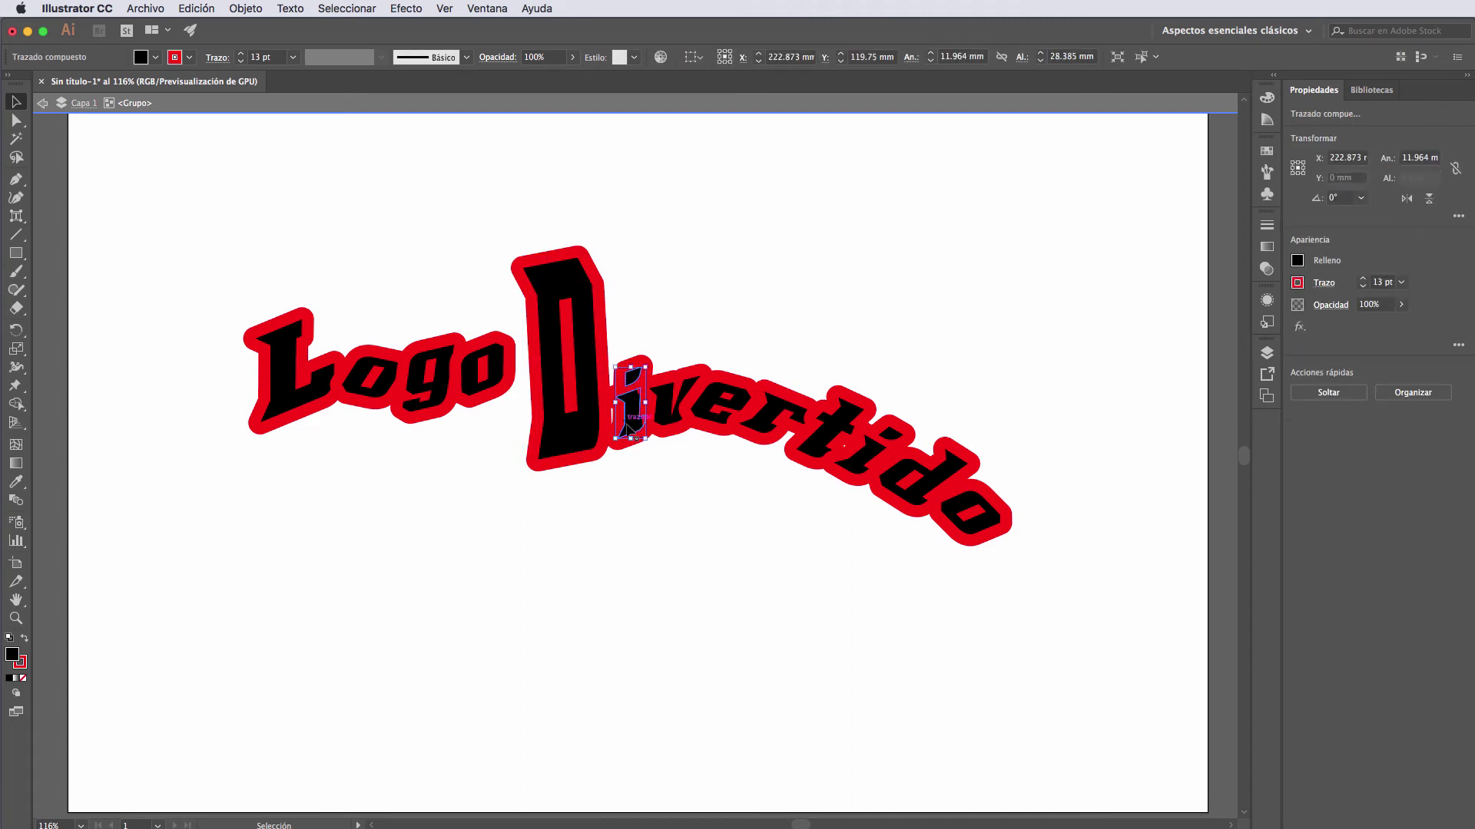
click(659, 296)
drag(628, 434, 630, 430)
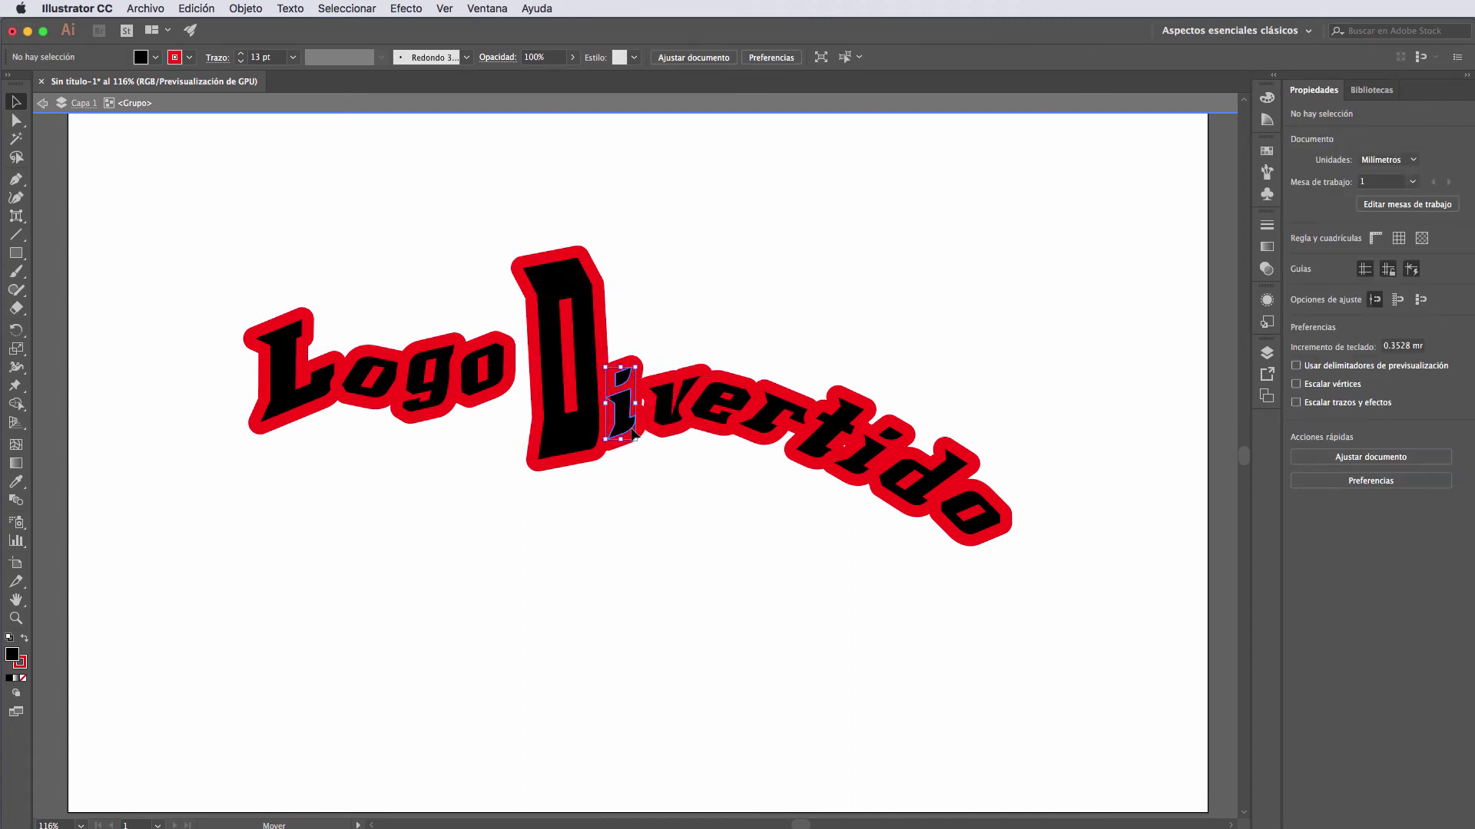
drag(493, 381, 494, 401)
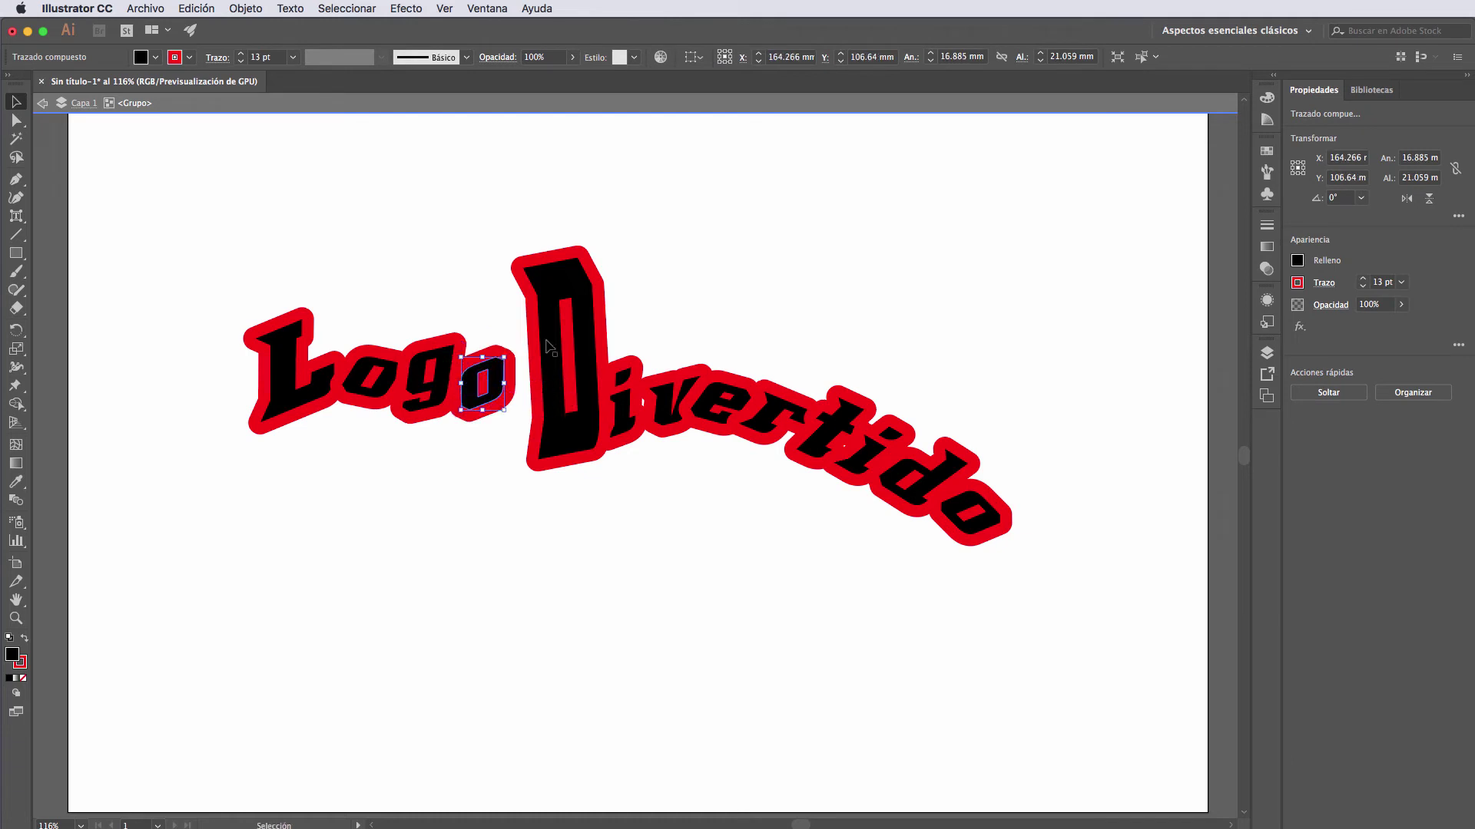
click(292, 369)
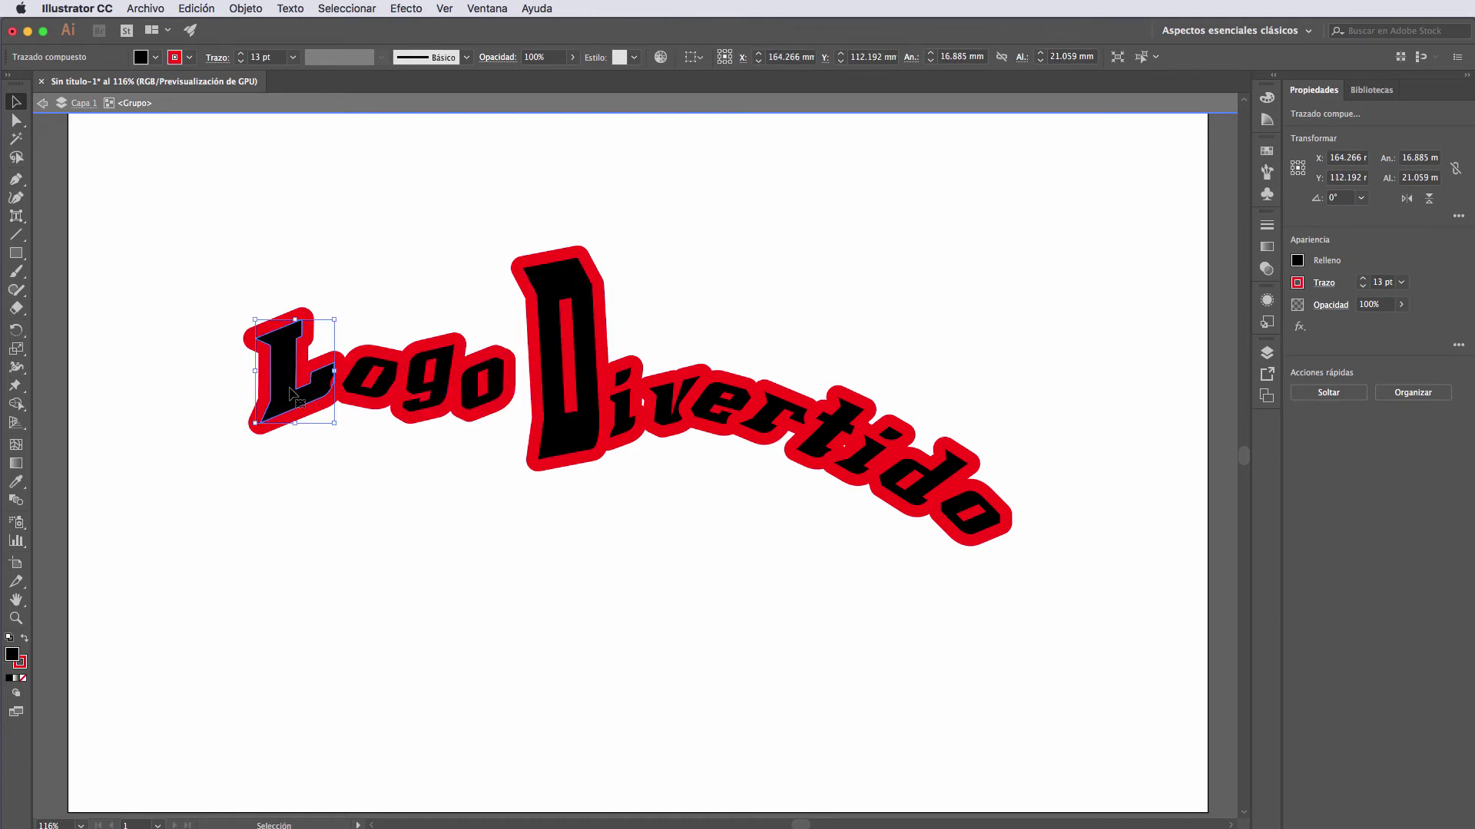
Fill the L of Logo blue and the first o green with an orange outline.
click(155, 57)
click(95, 85)
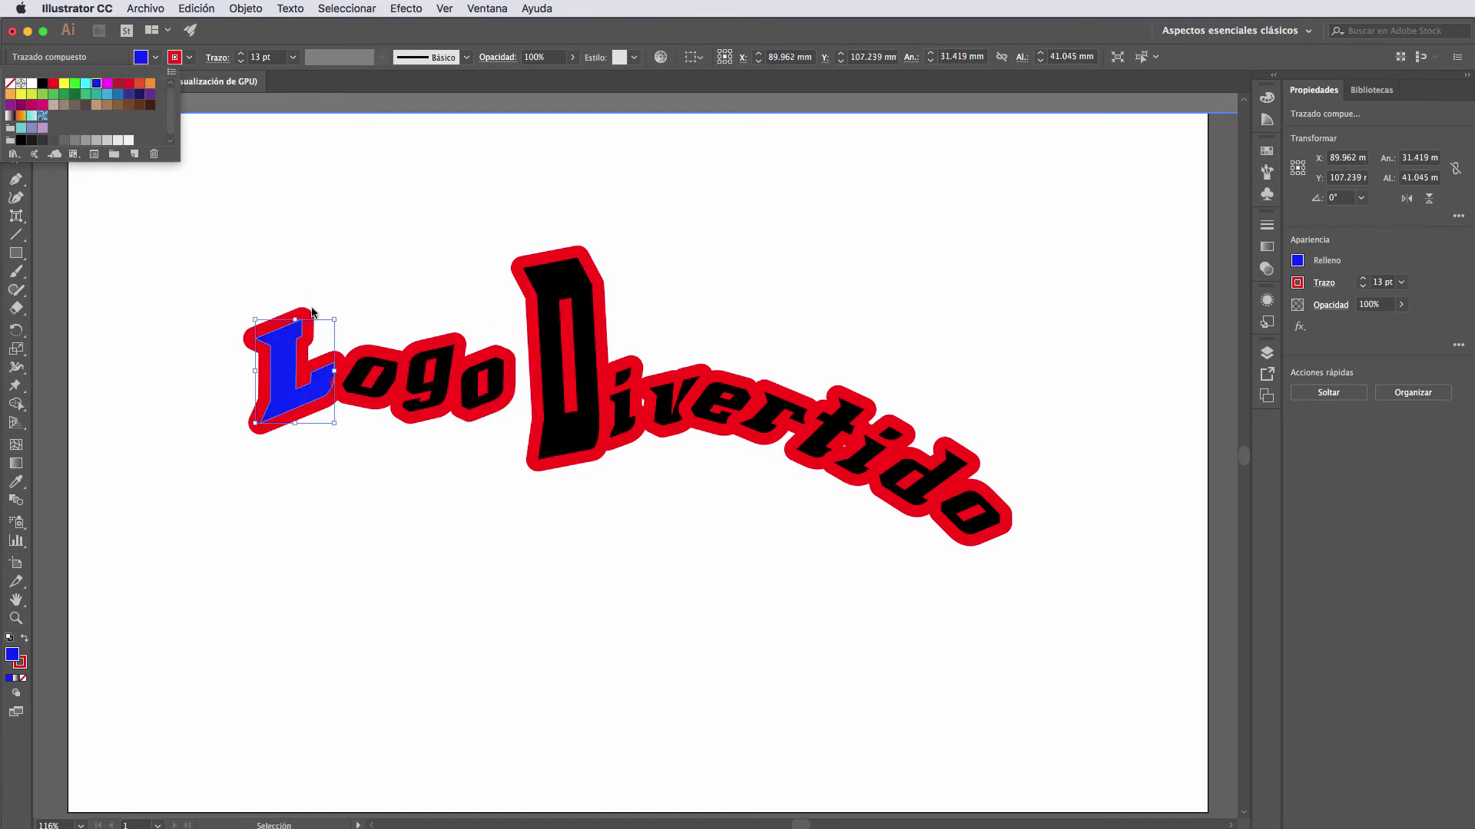
click(382, 390)
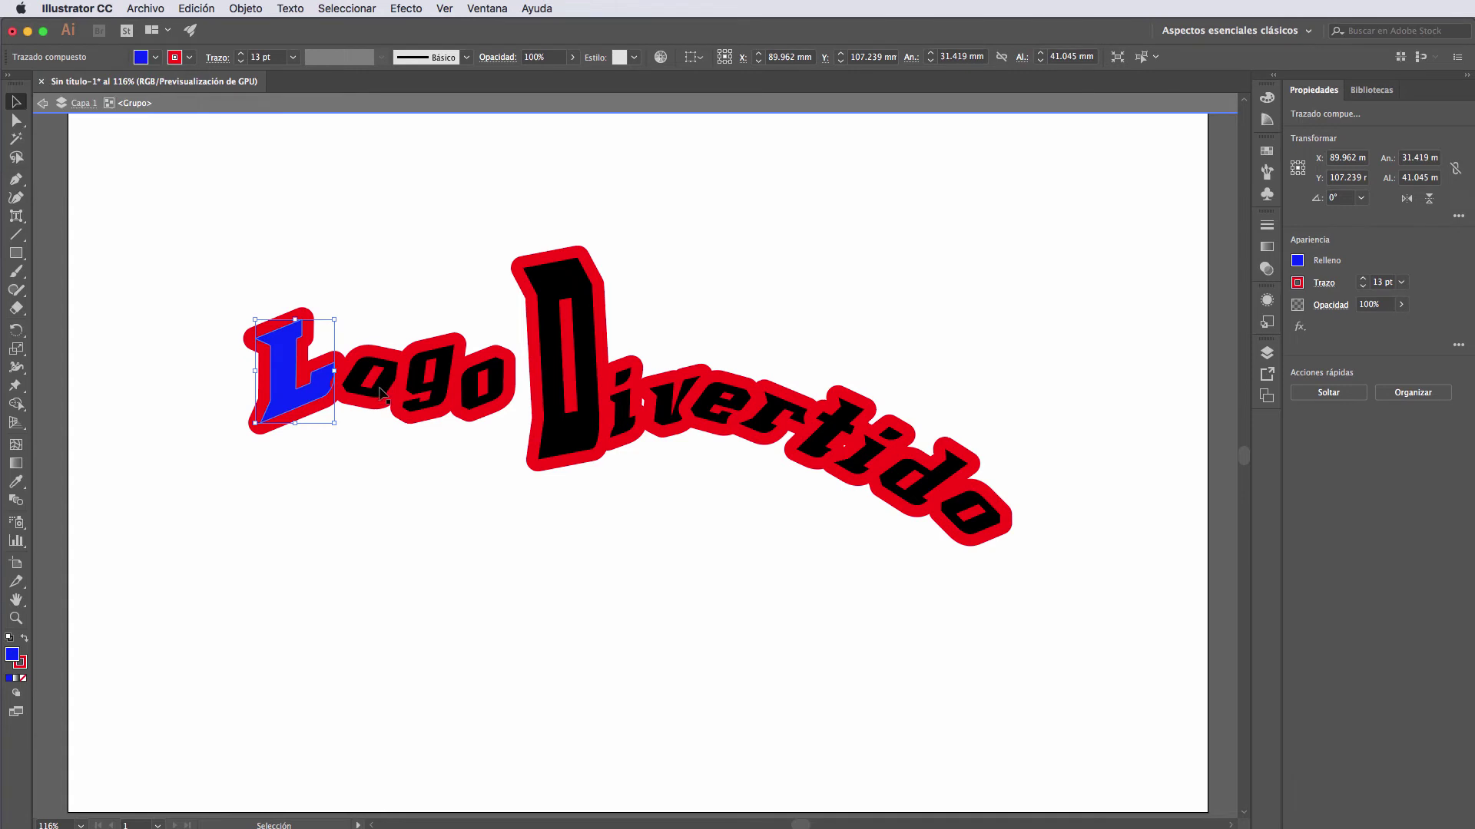
click(155, 57)
click(74, 84)
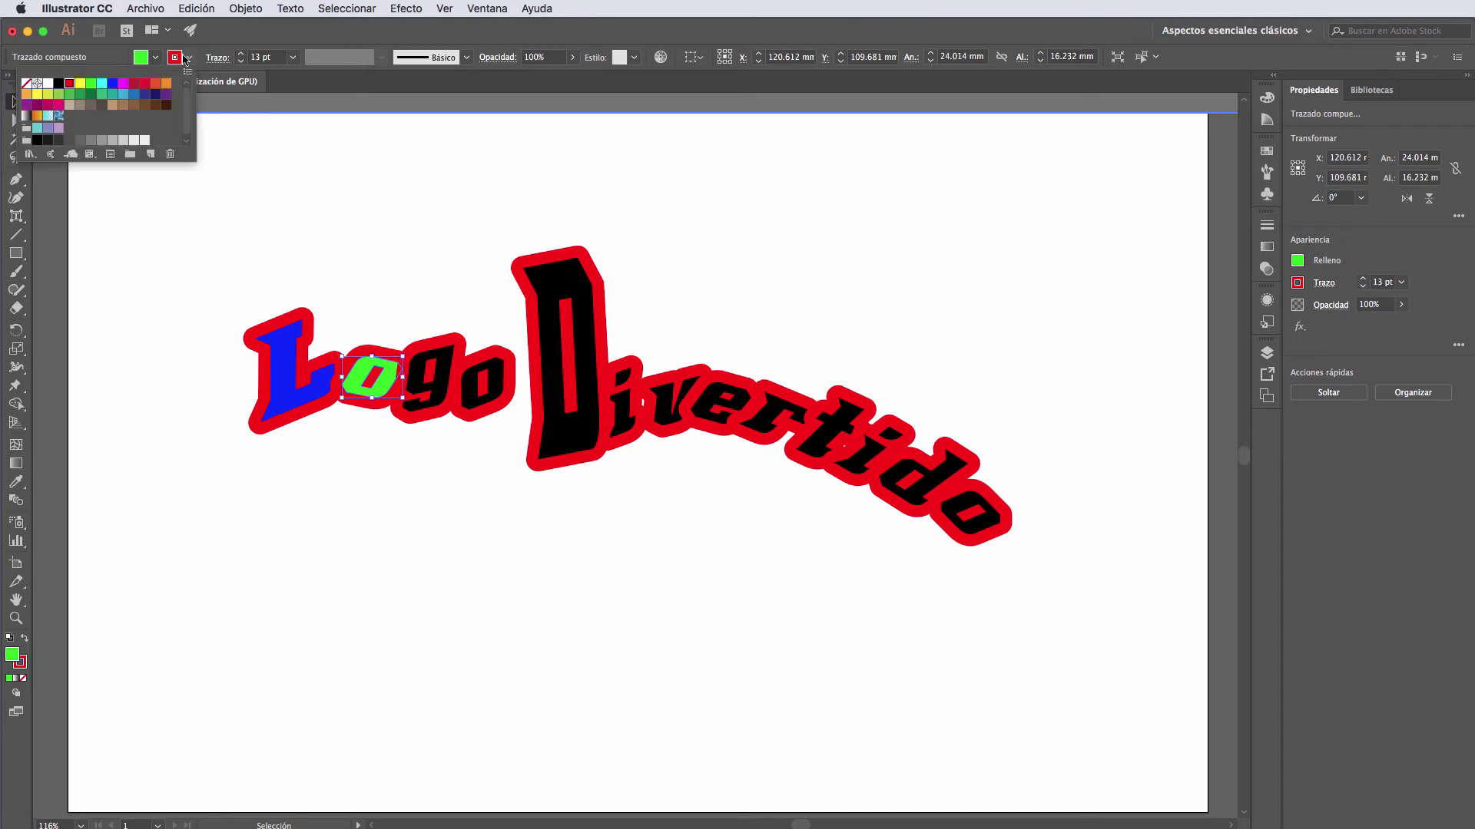
click(190, 57)
click(157, 89)
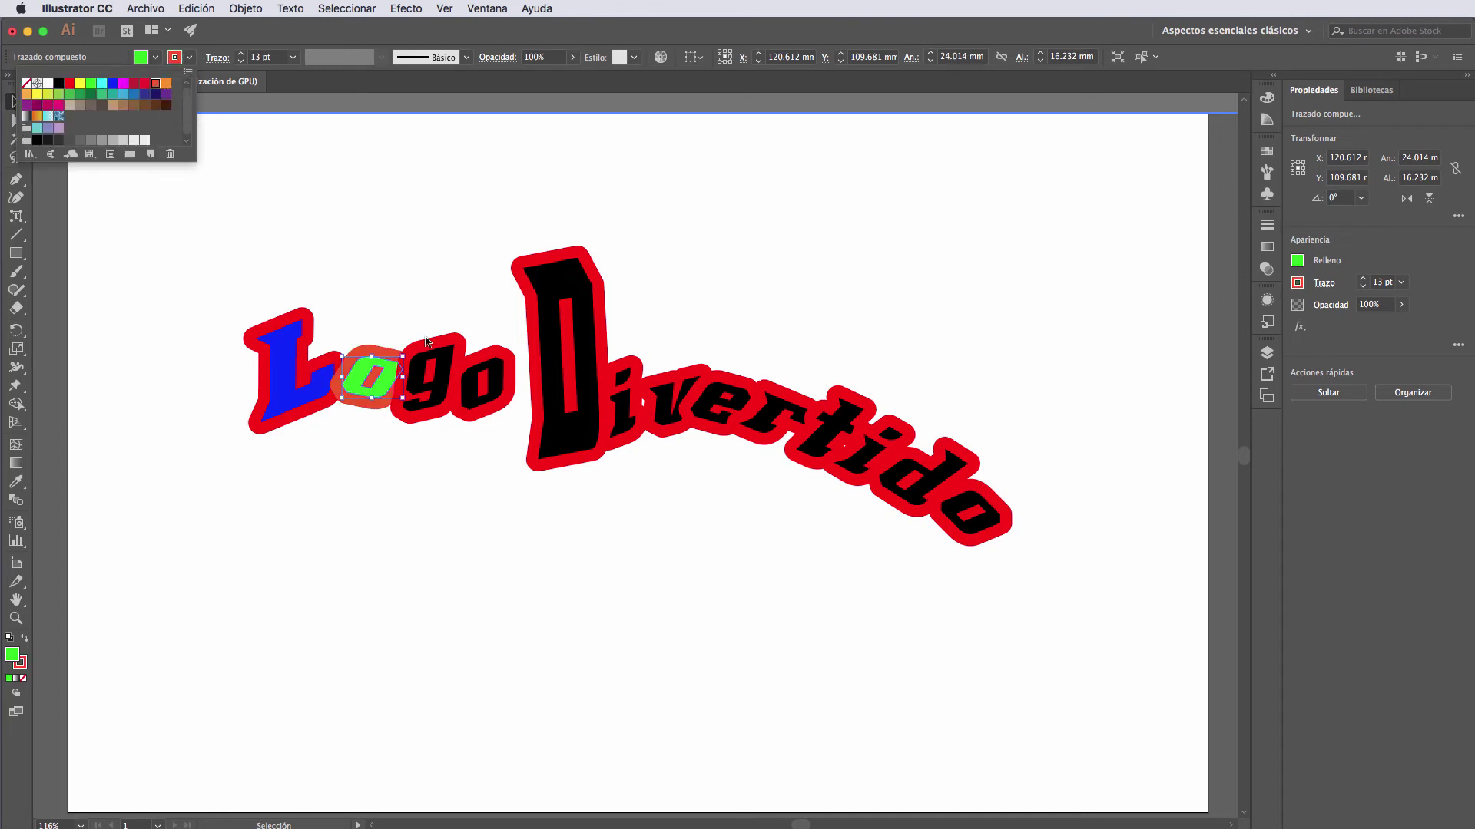
Fill the g yellow with a black outline and give the final o a green outline.
click(442, 361)
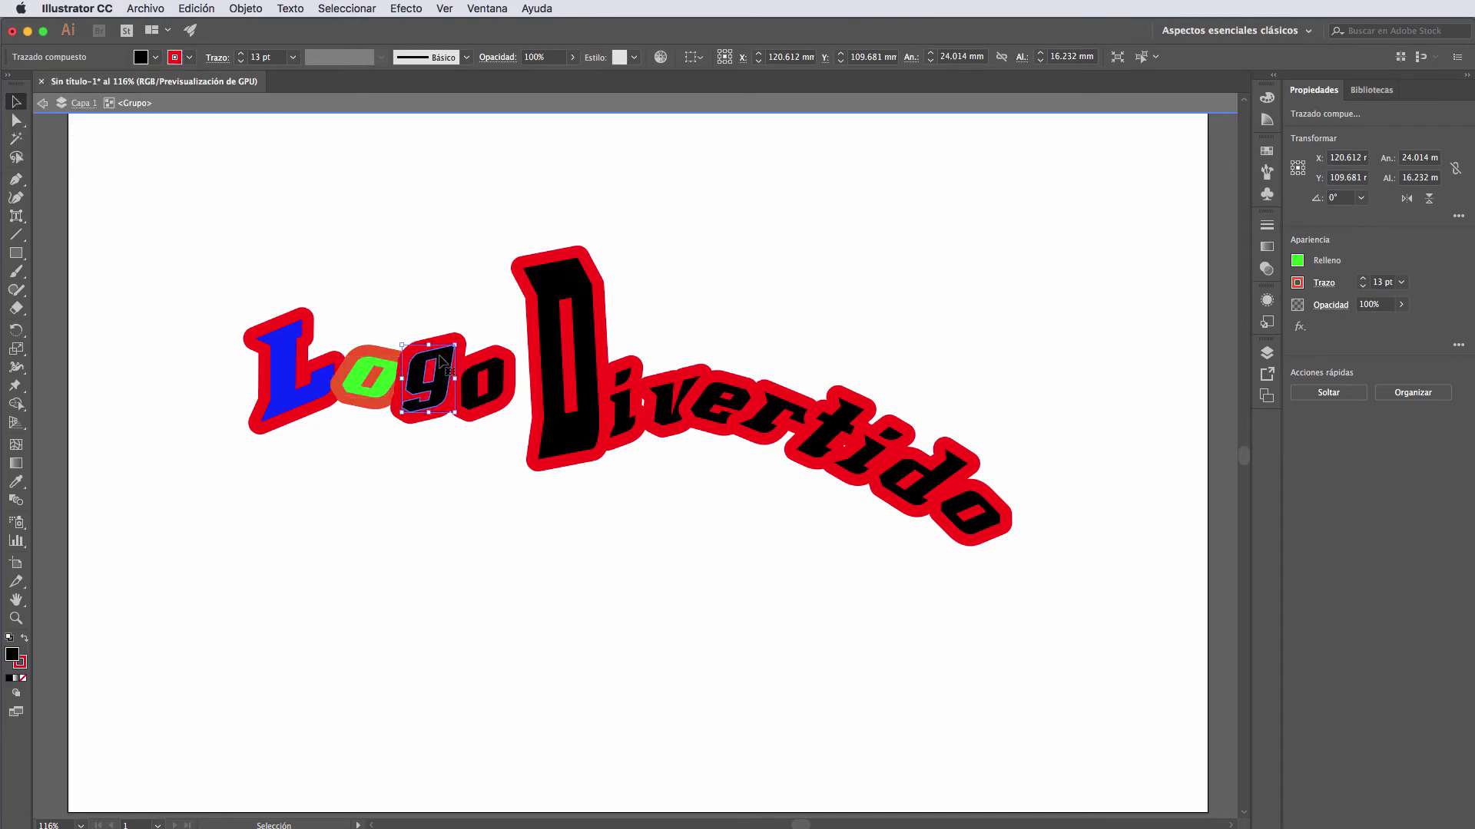
click(158, 57)
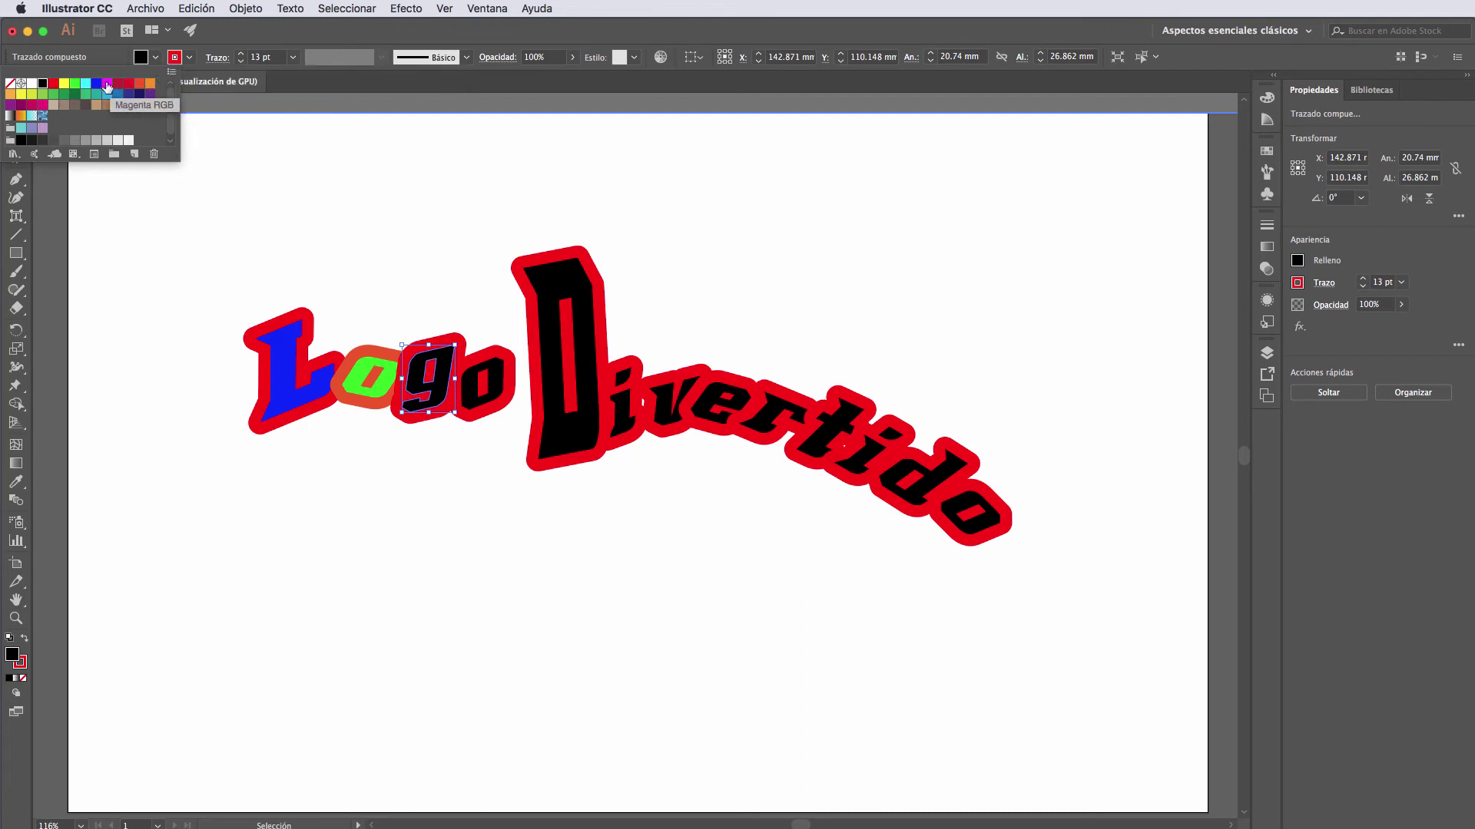
click(65, 83)
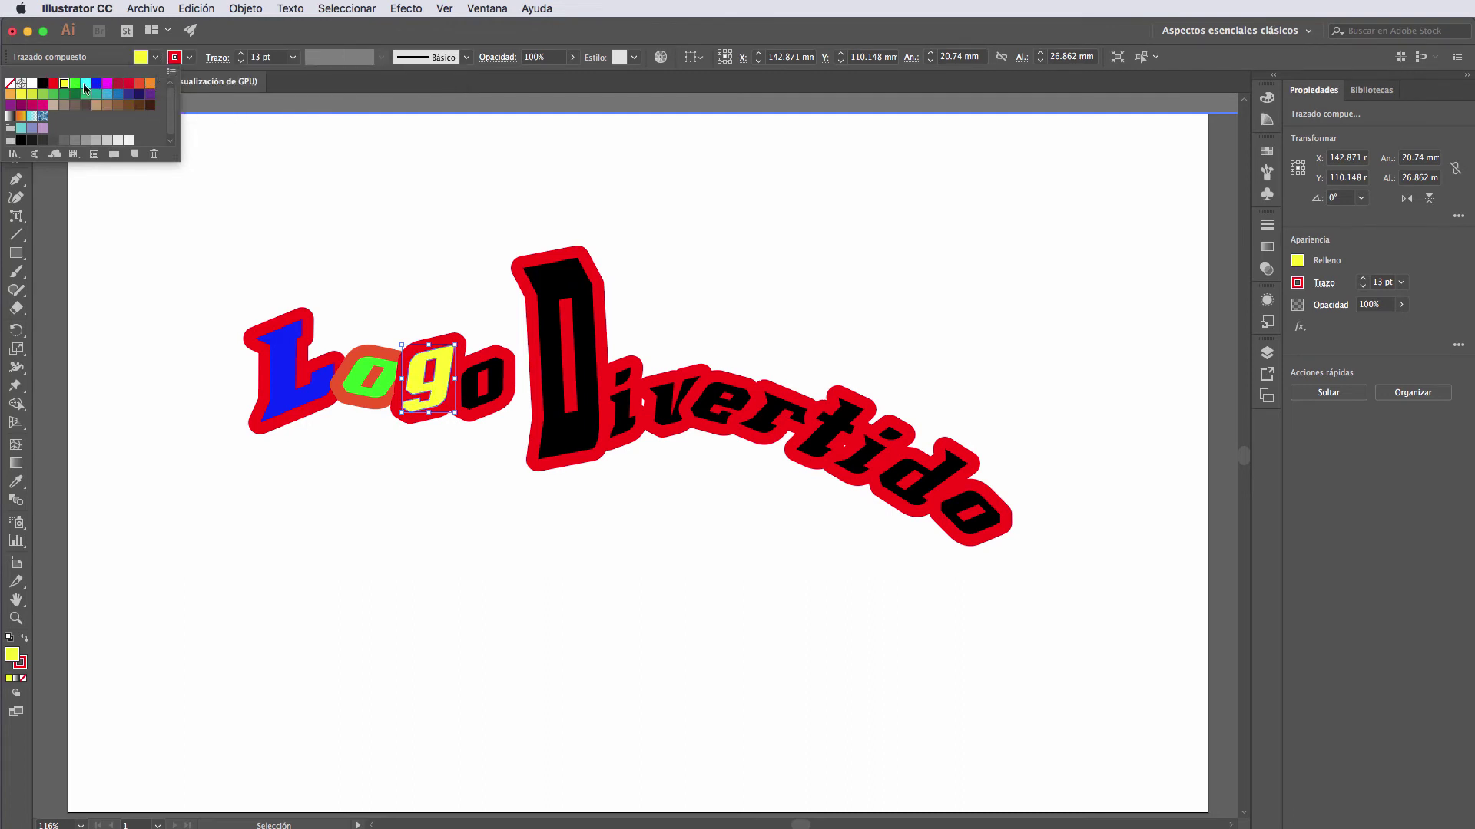
click(175, 59)
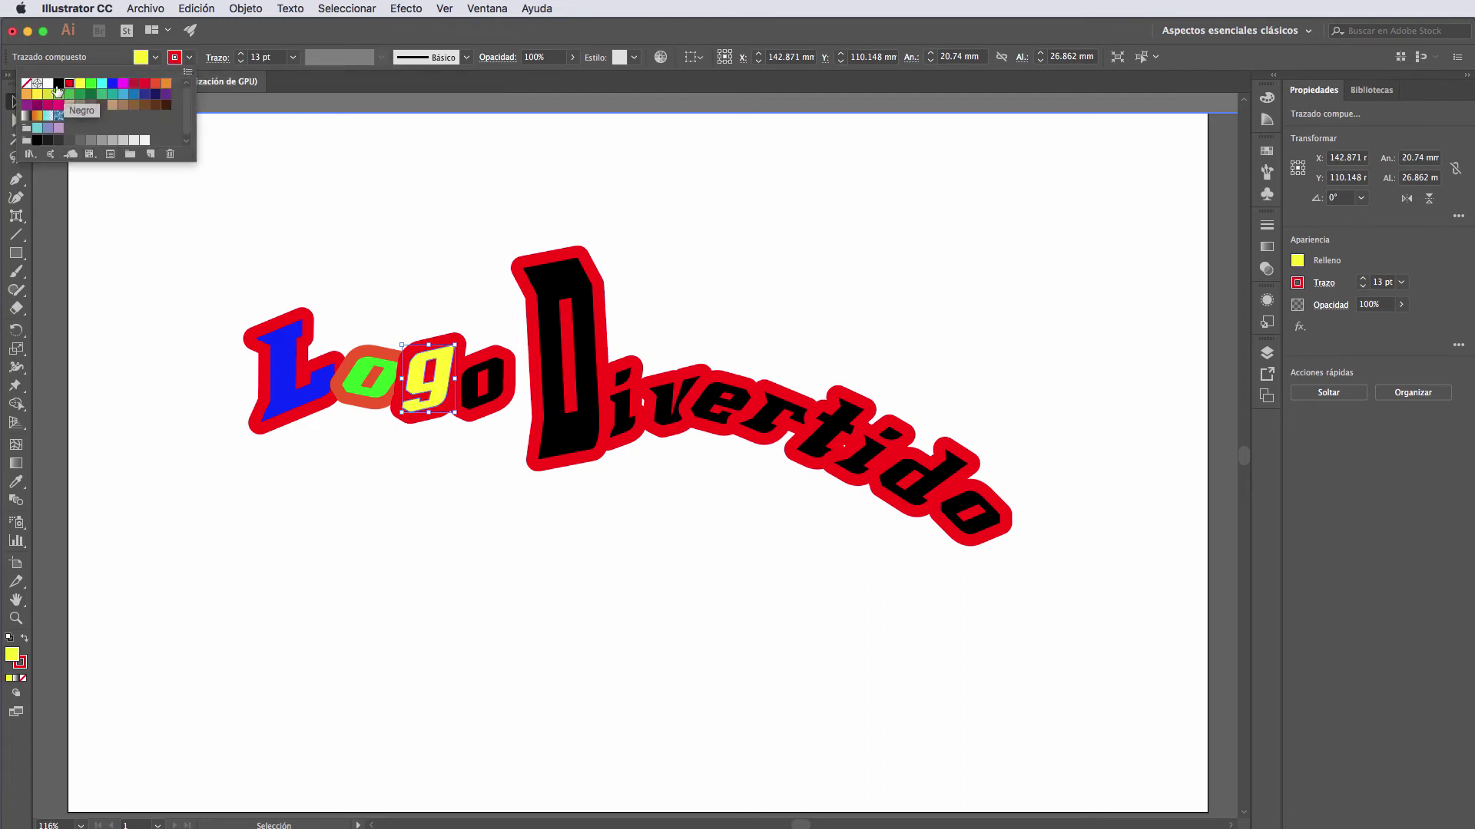
click(58, 90)
click(483, 382)
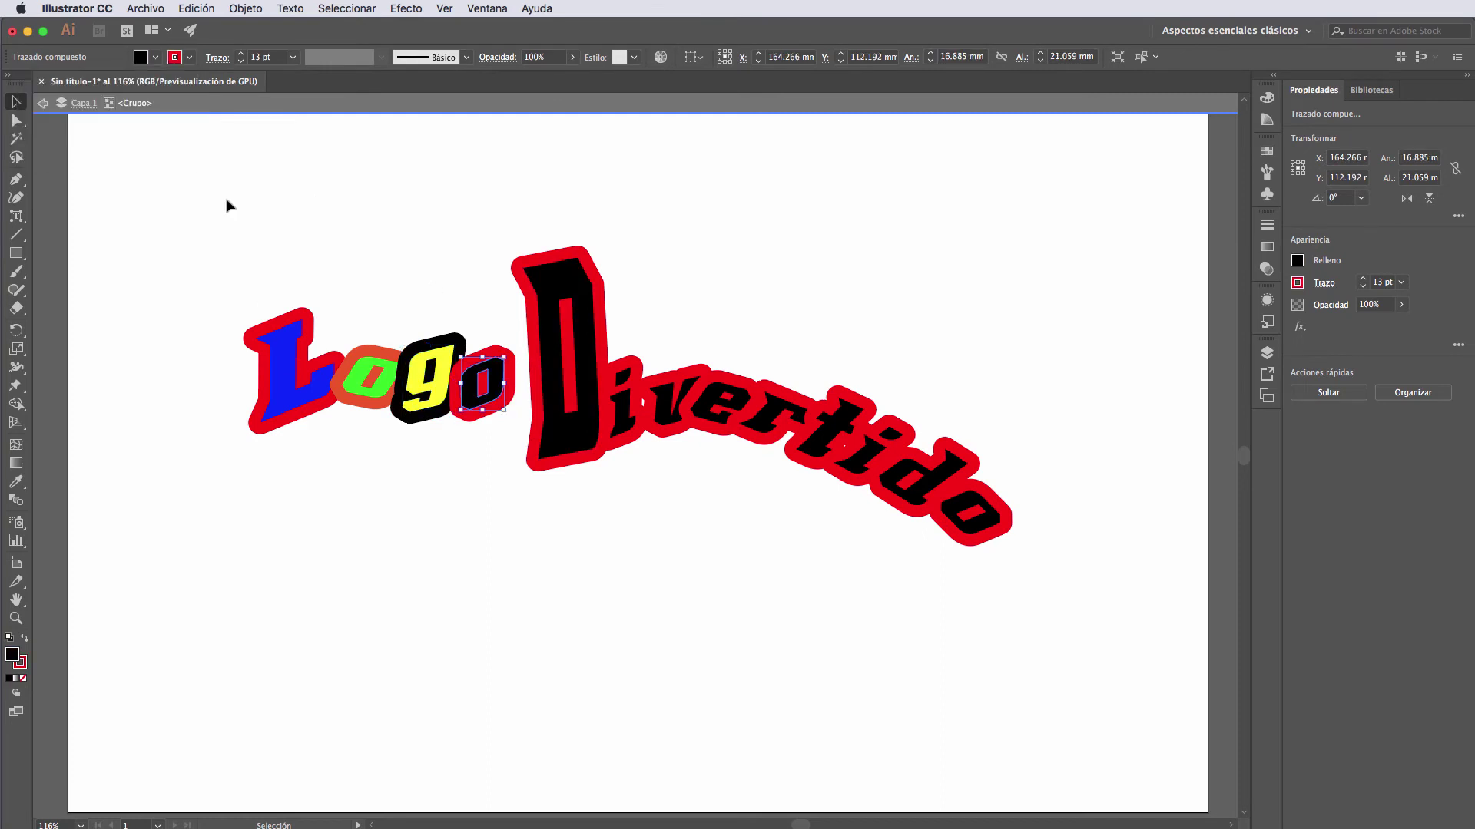
click(189, 57)
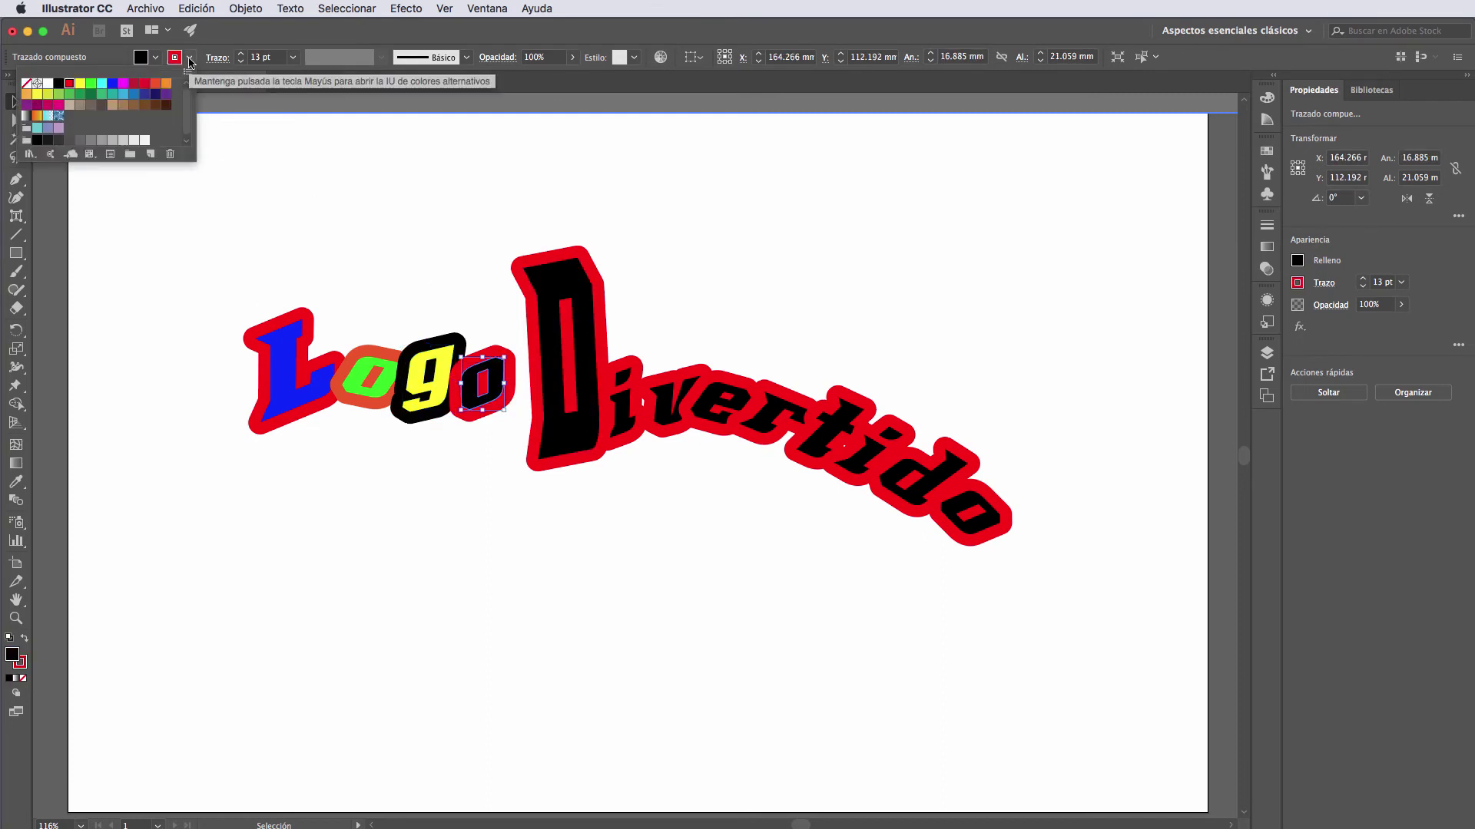
click(89, 83)
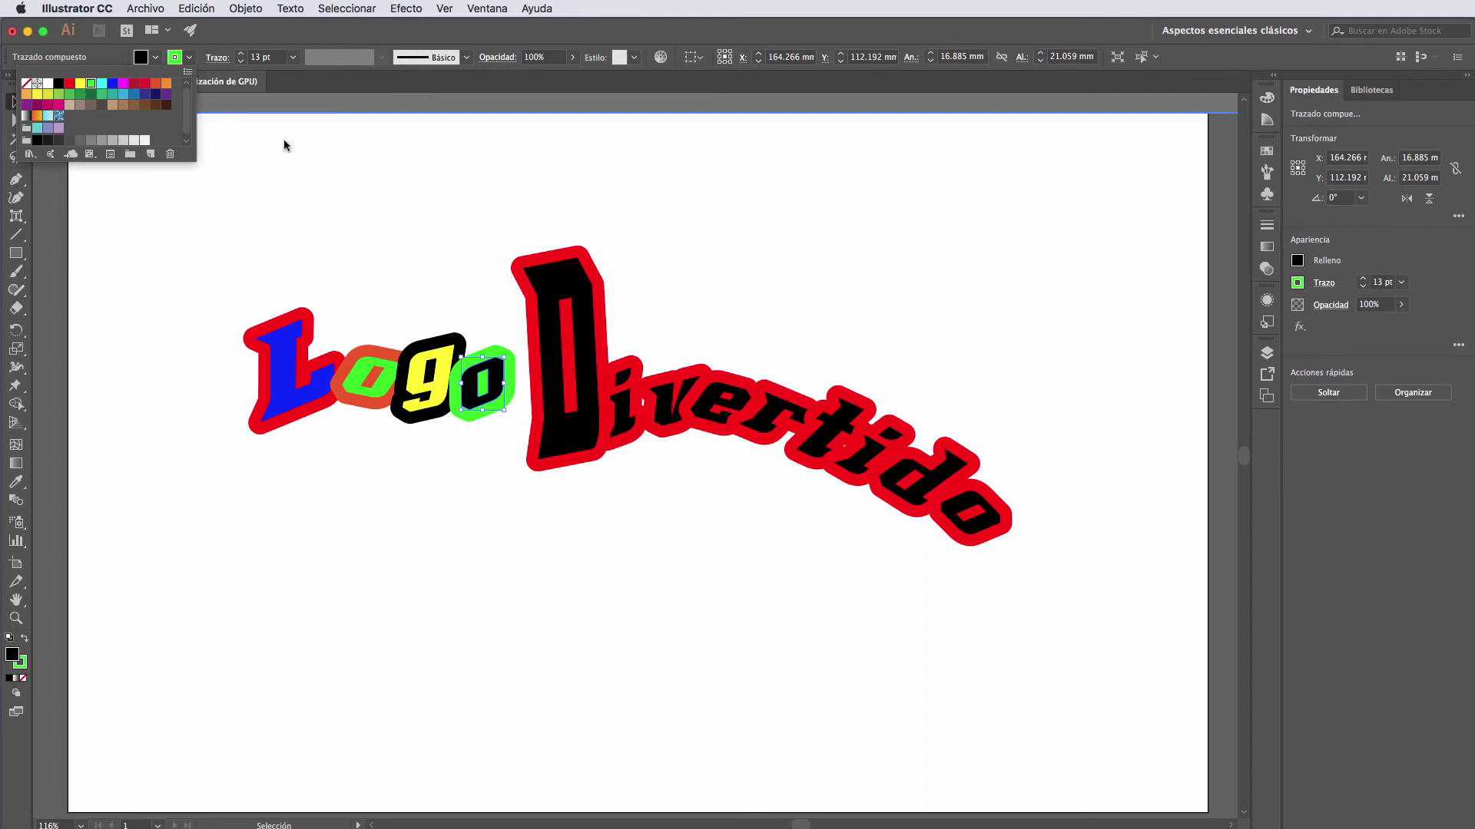
click(439, 198)
Drag the Divertido letters, excluding the green o, to the lower left beneath Logo.
drag(496, 218, 1074, 581)
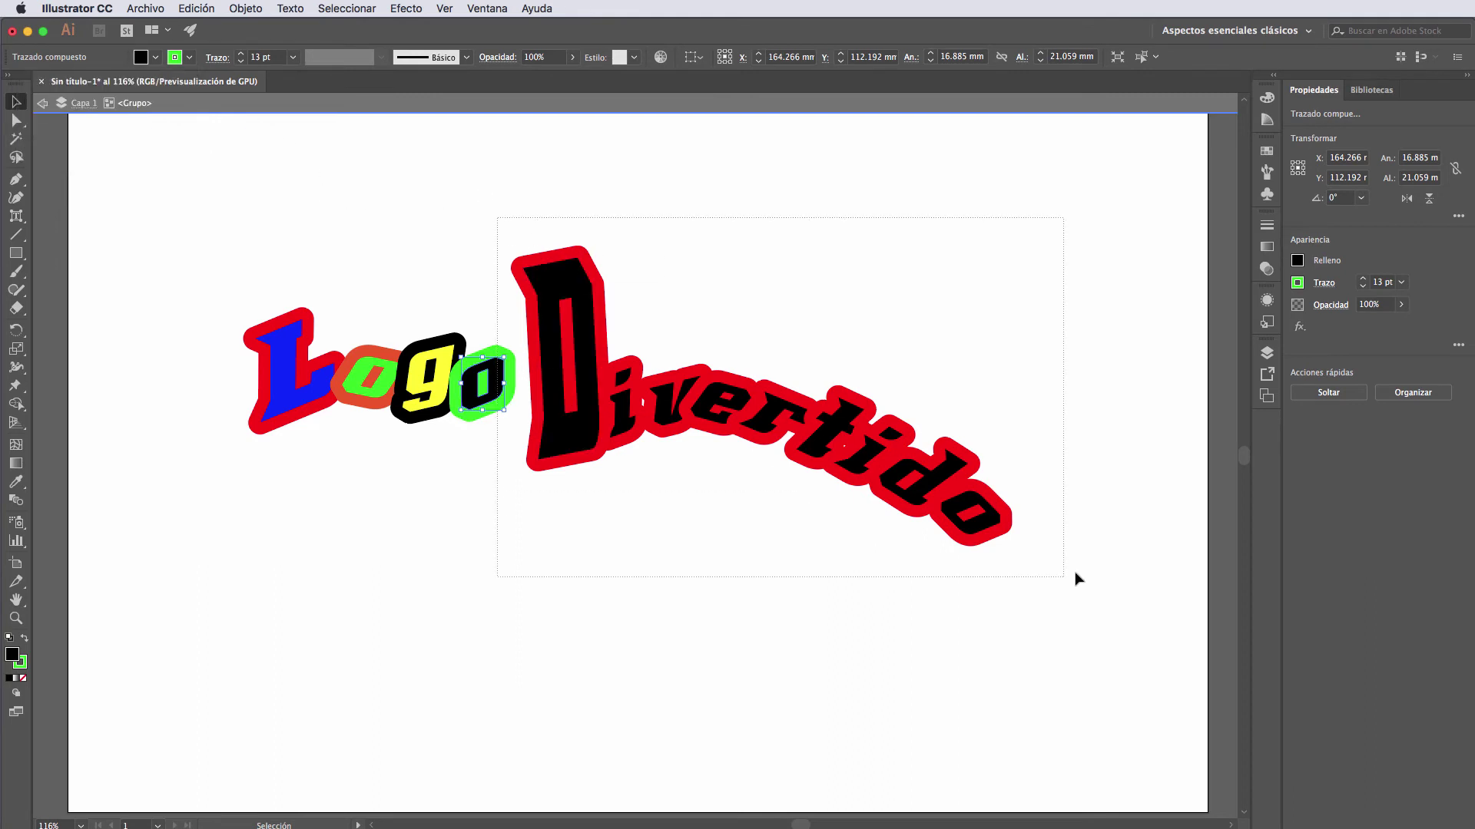
drag(683, 415, 436, 580)
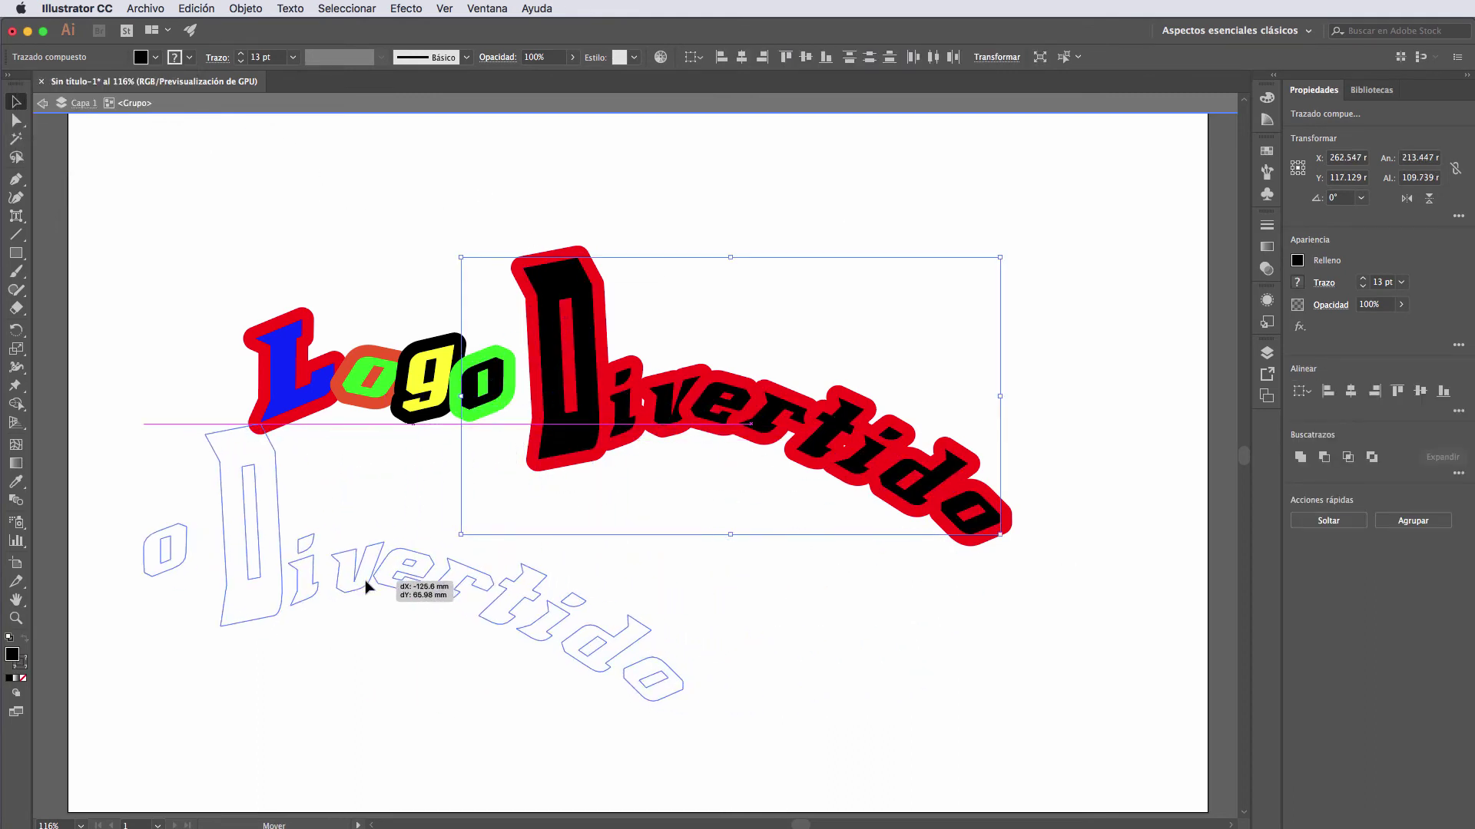
key(cmd+z)
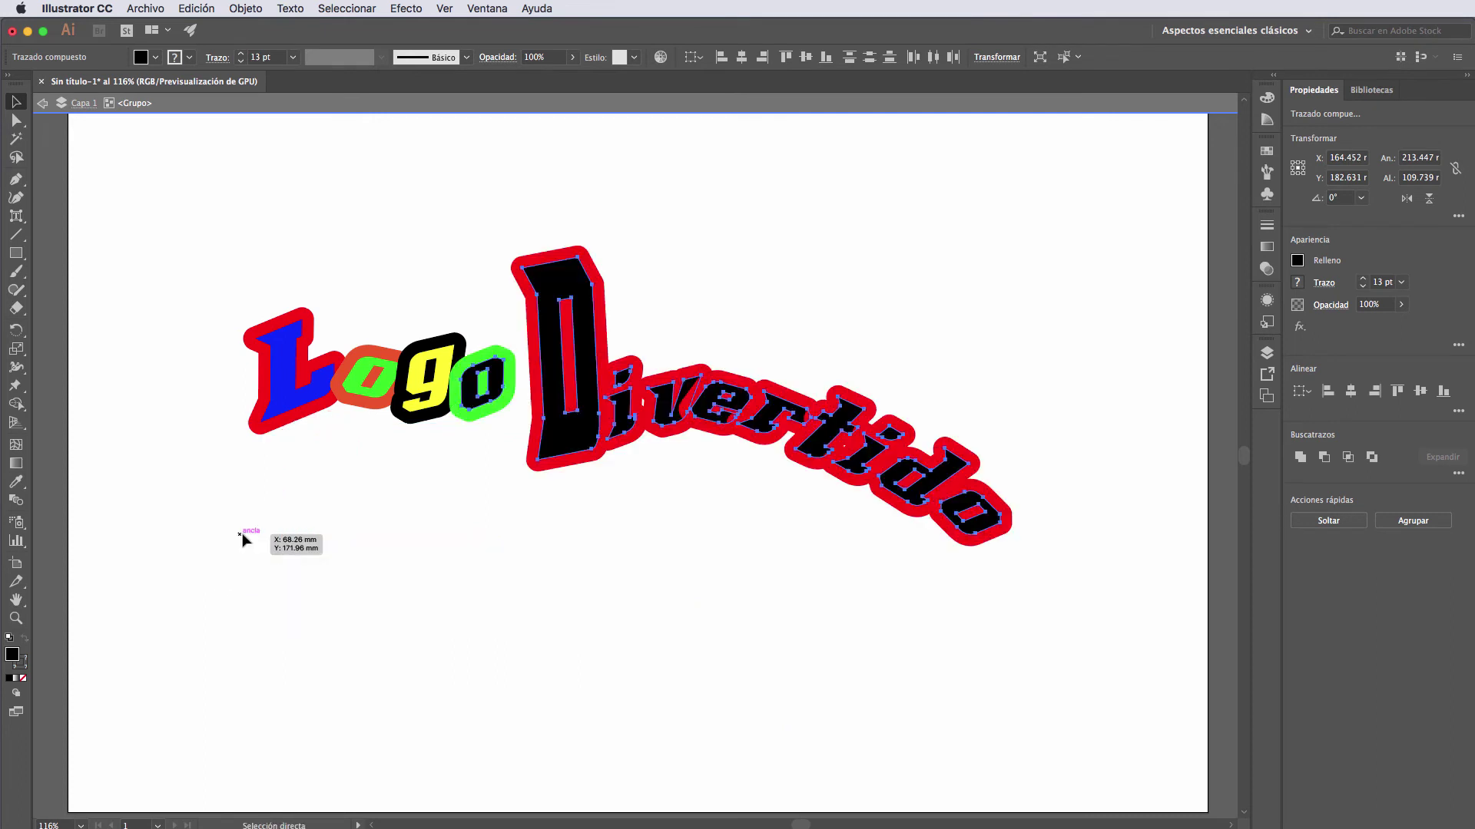
shift+click(494, 392)
mouse_move(550, 384)
mouse_down()
mouse_move(142, 470)
mouse_move(148, 454)
mouse_up()
click(731, 468)
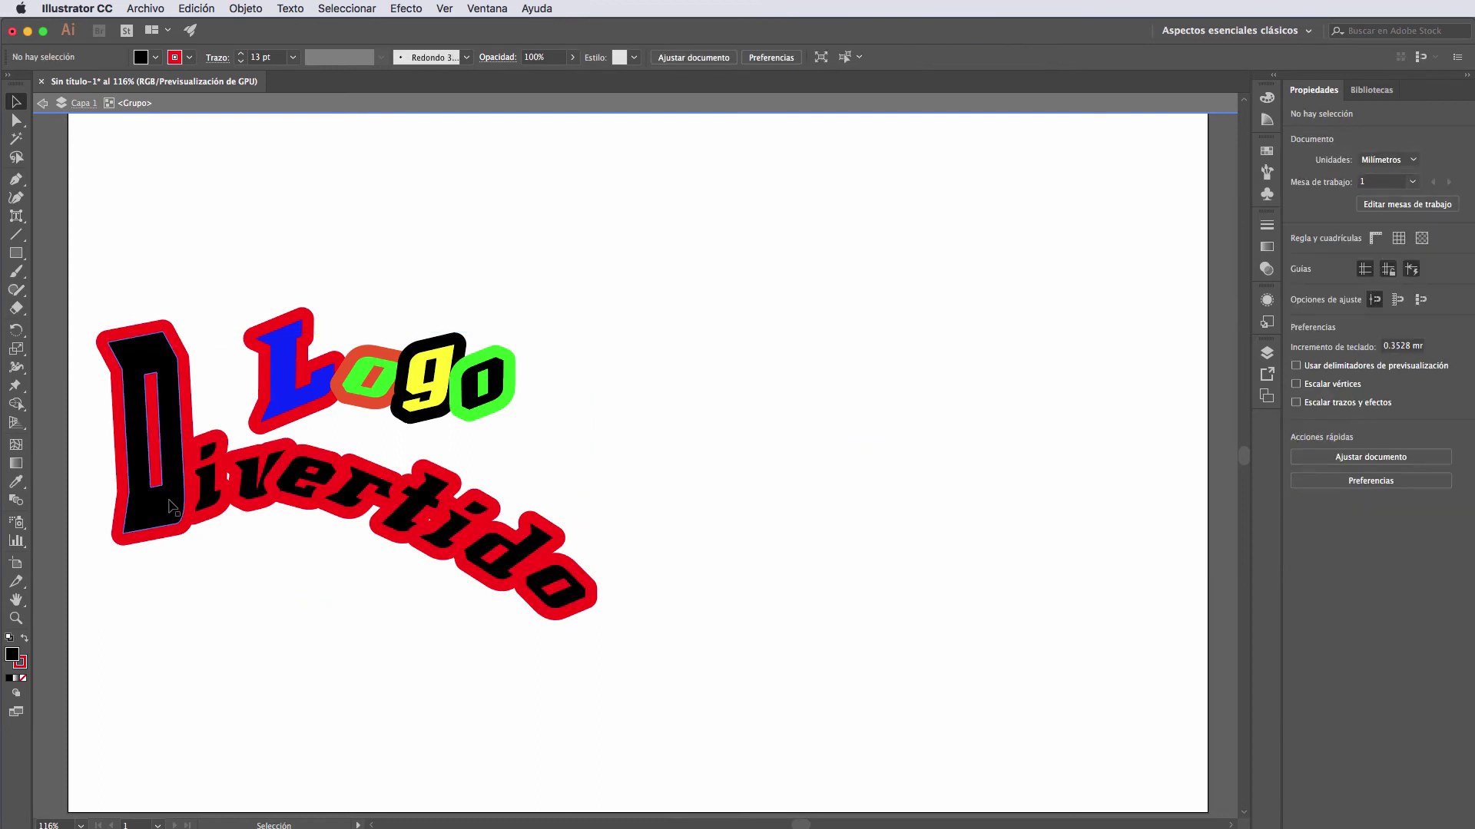
Fill Divertido's D blue (Azul) and its i magenta.
click(133, 525)
click(156, 57)
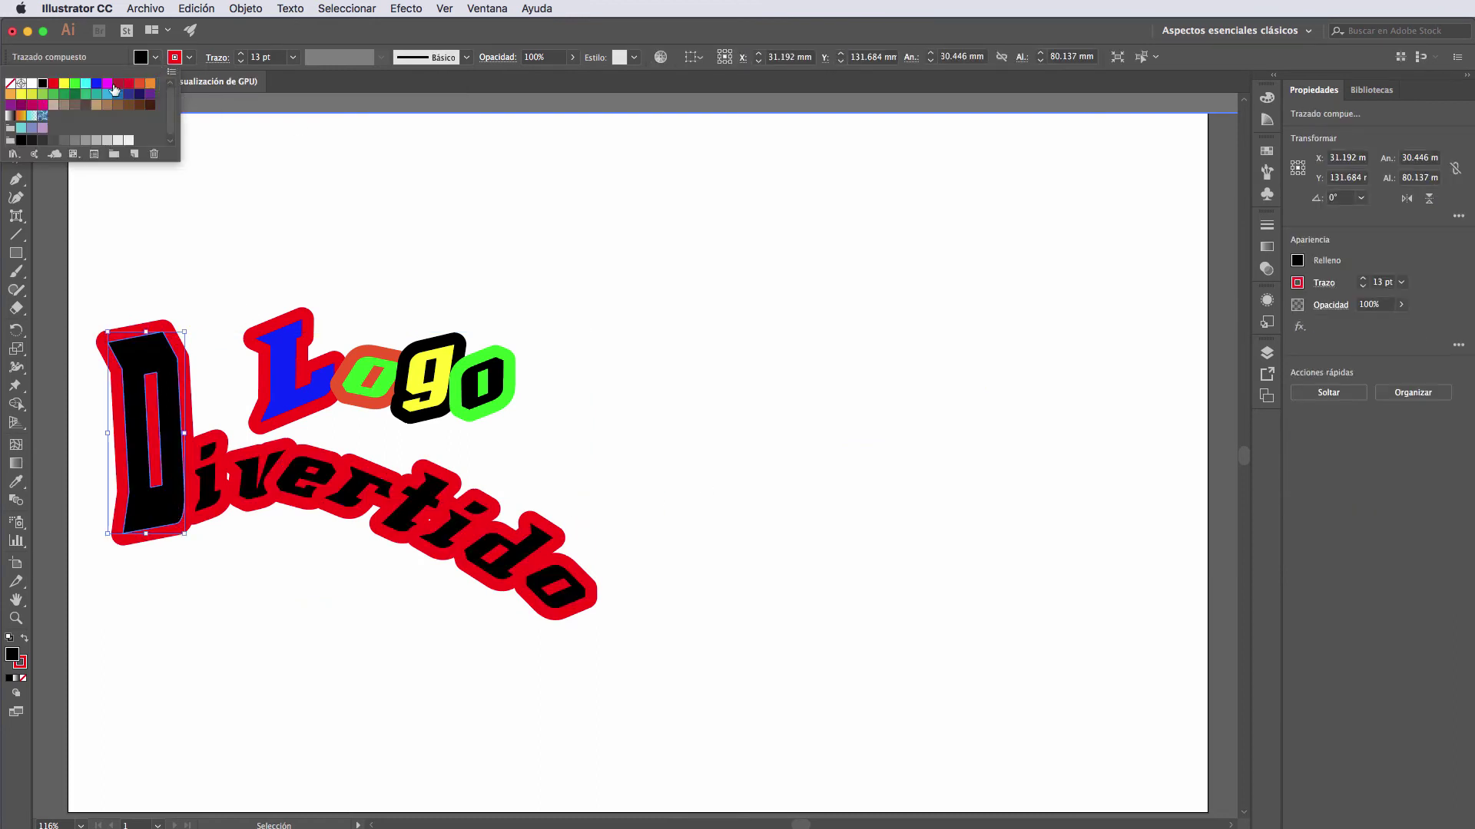
click(96, 83)
click(213, 472)
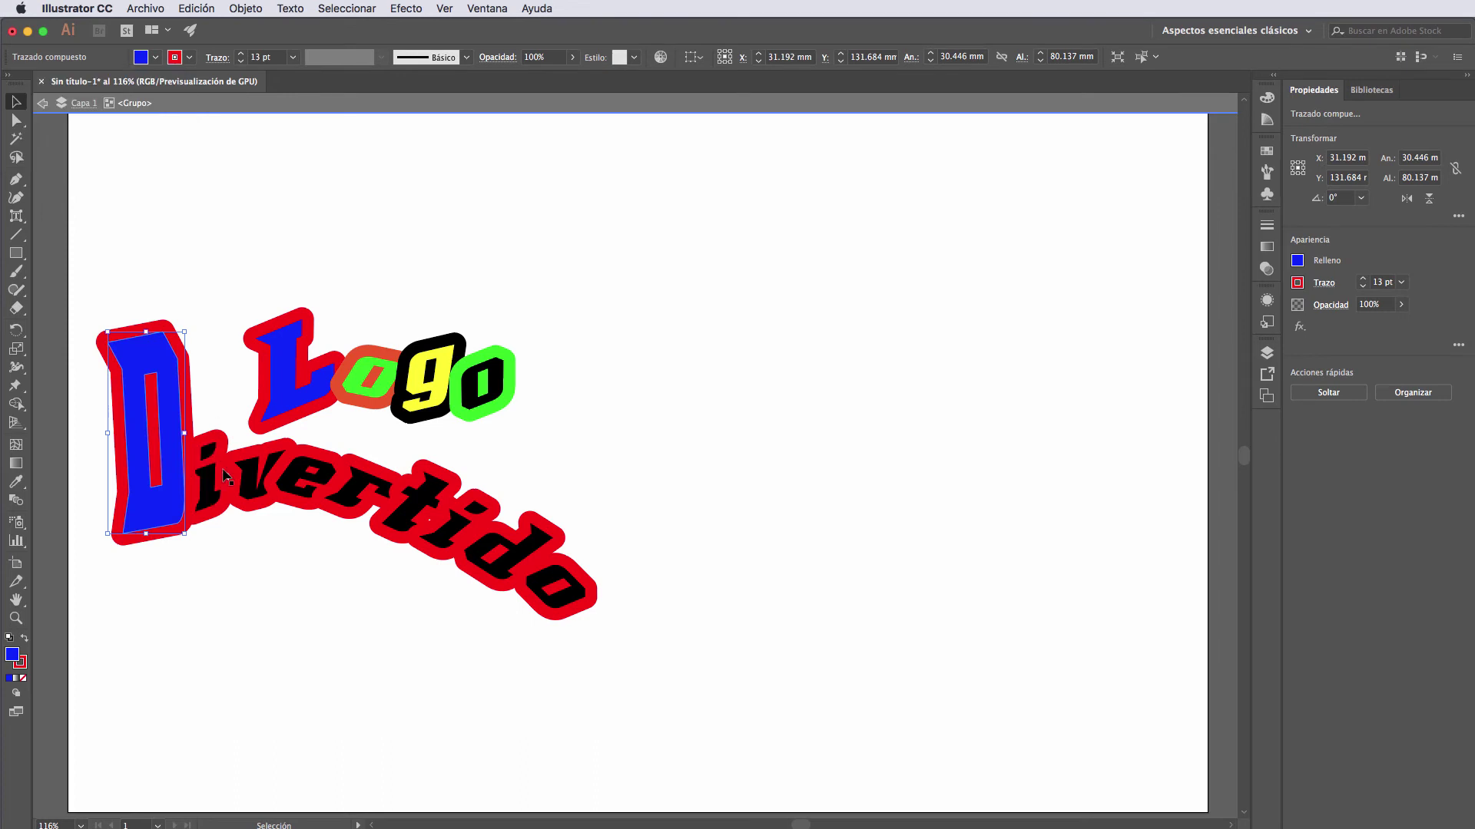
click(215, 495)
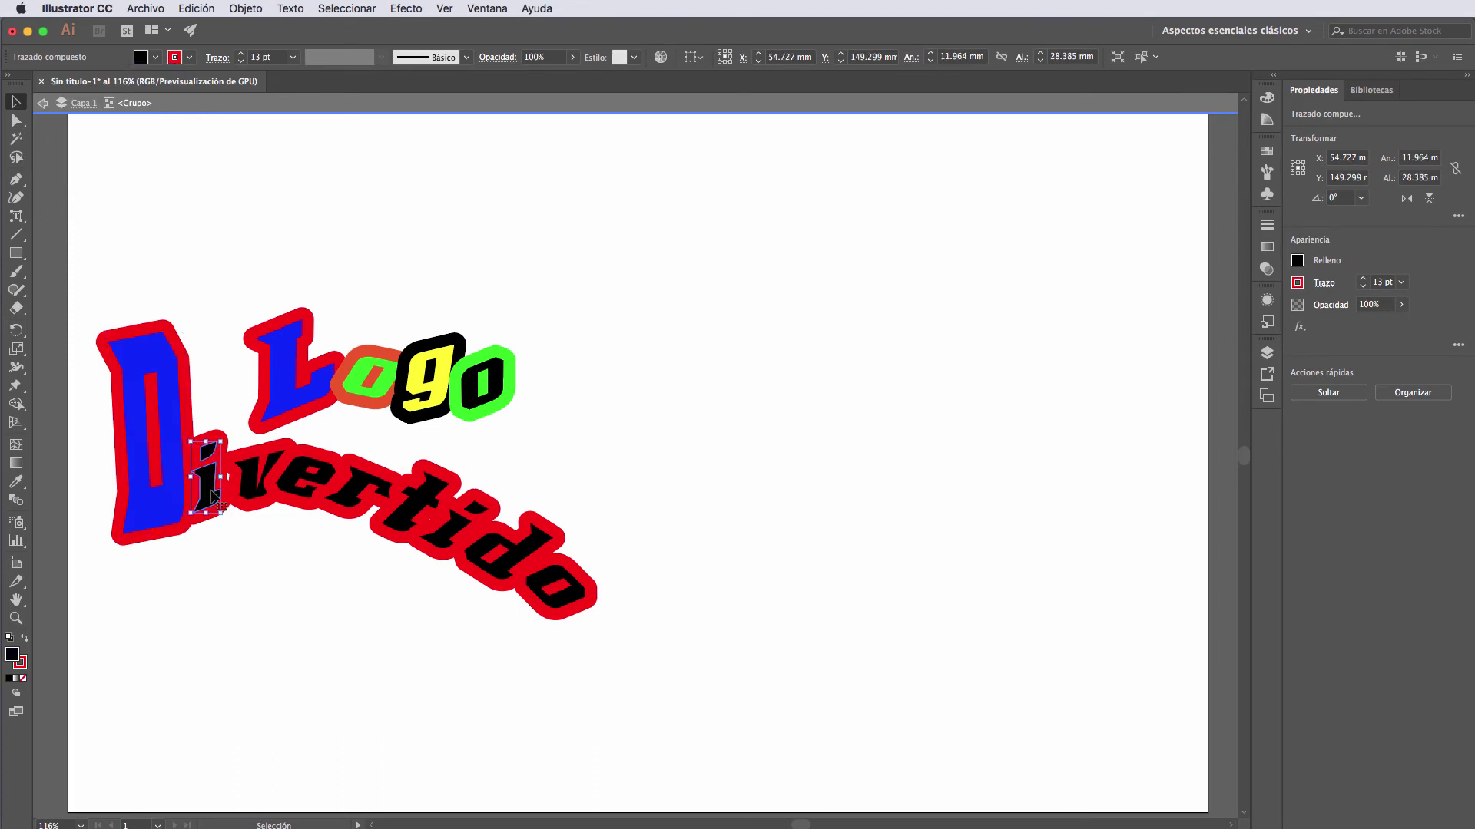
click(156, 58)
click(107, 83)
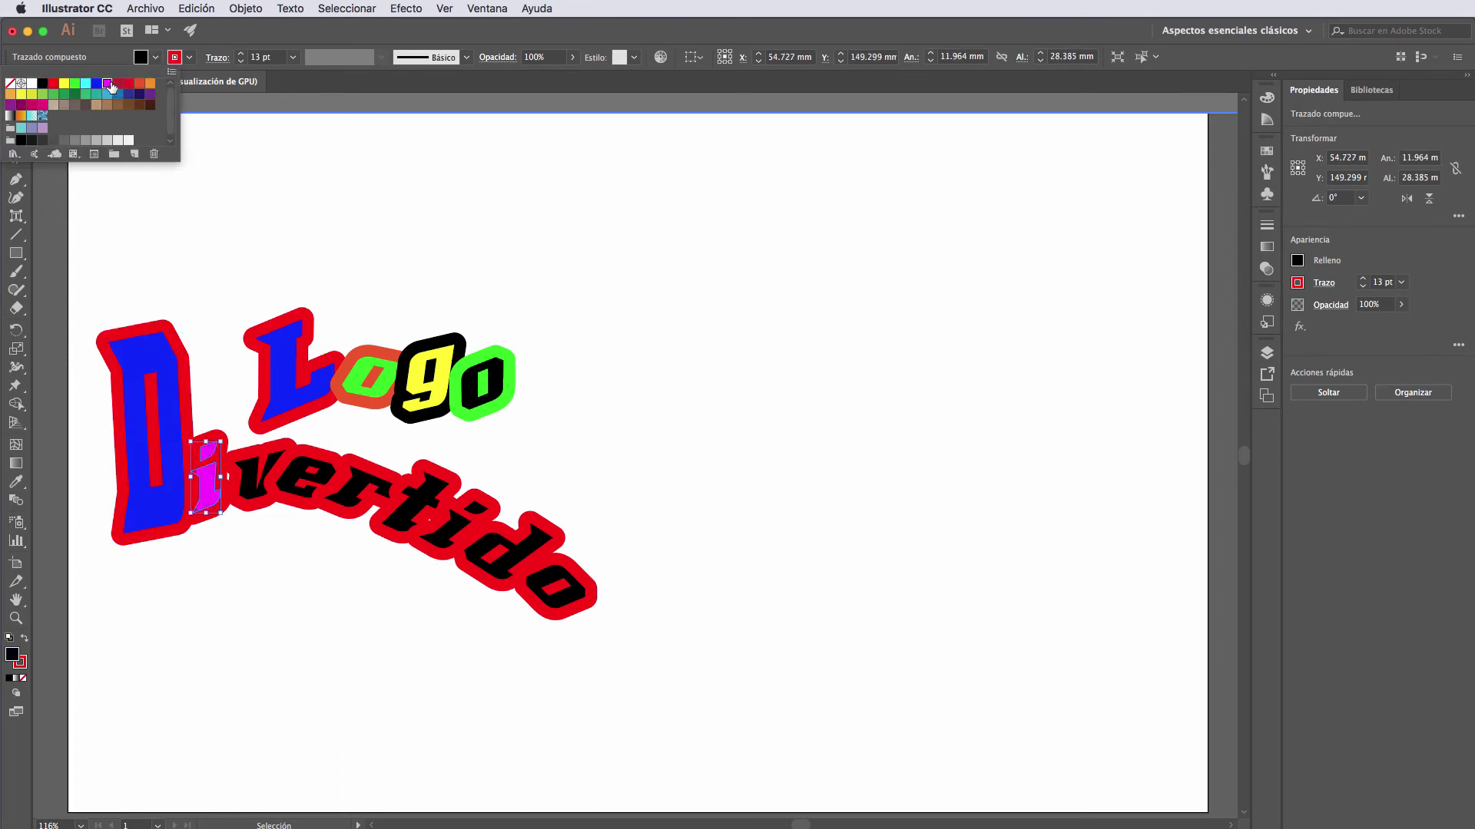
click(255, 484)
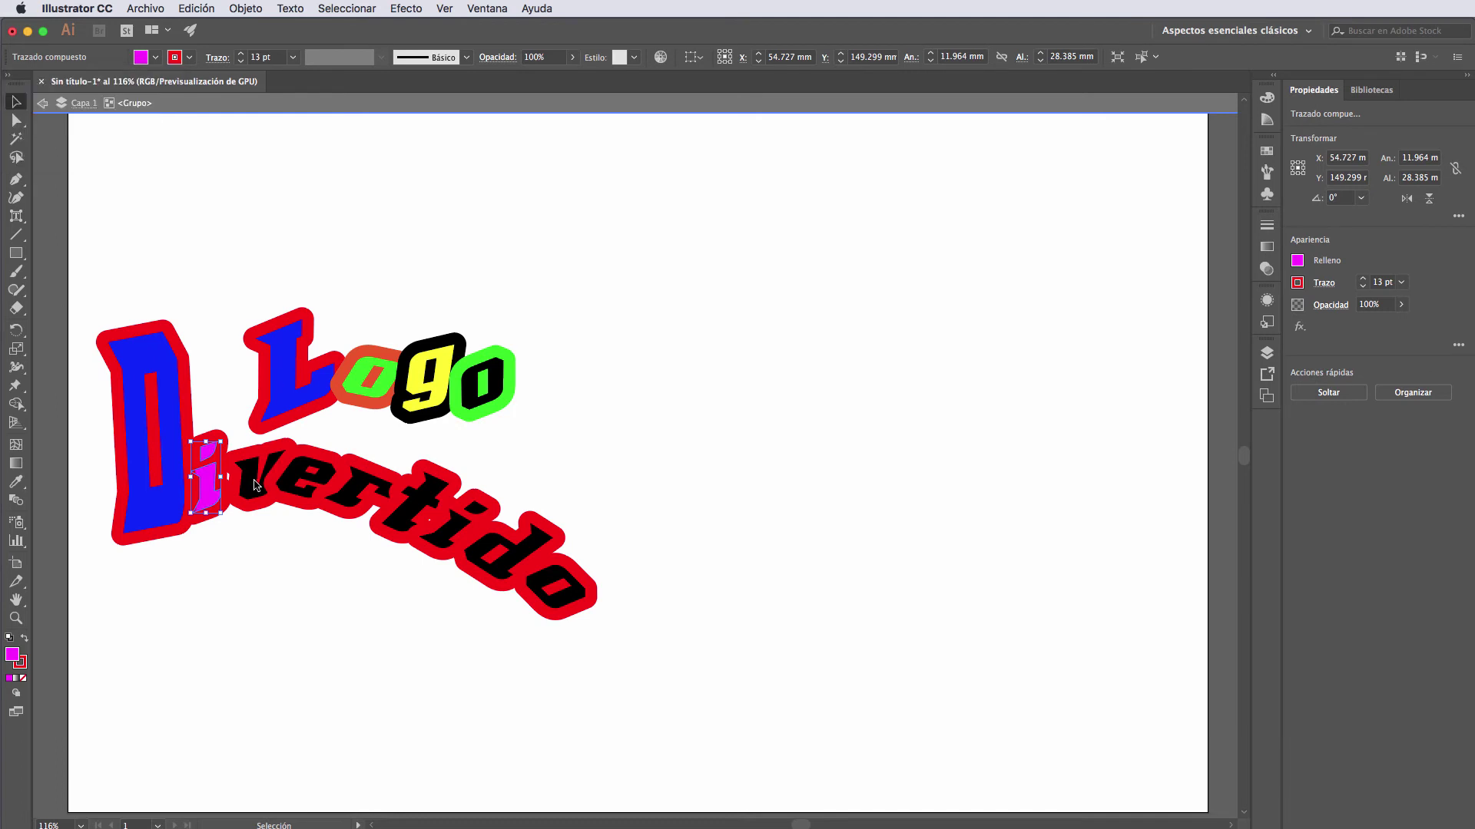
Bring the v to the front with Traer al frente and nudge the magenta i slightly.
click(255, 484)
right_click(255, 484)
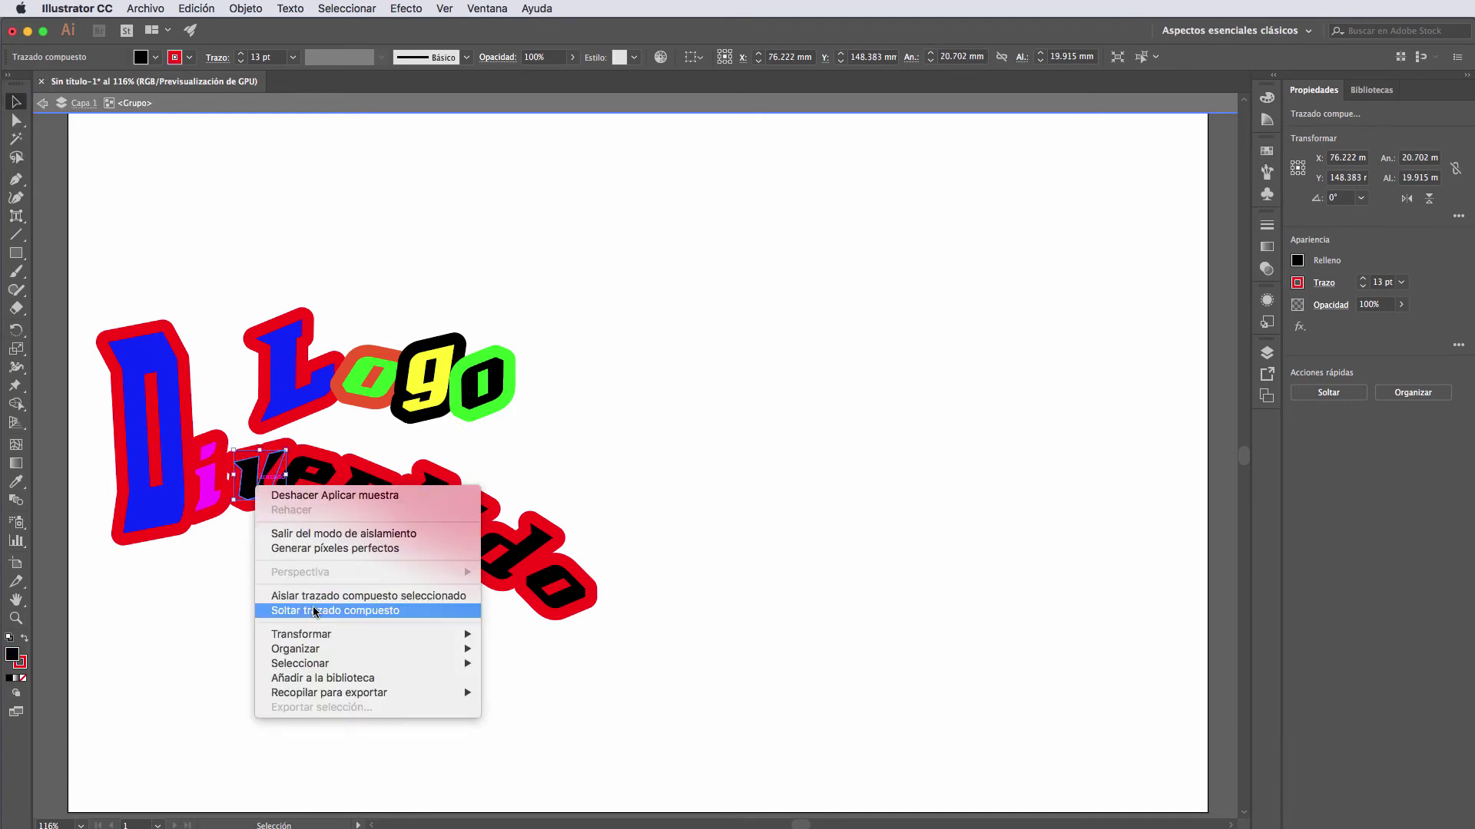
click(567, 648)
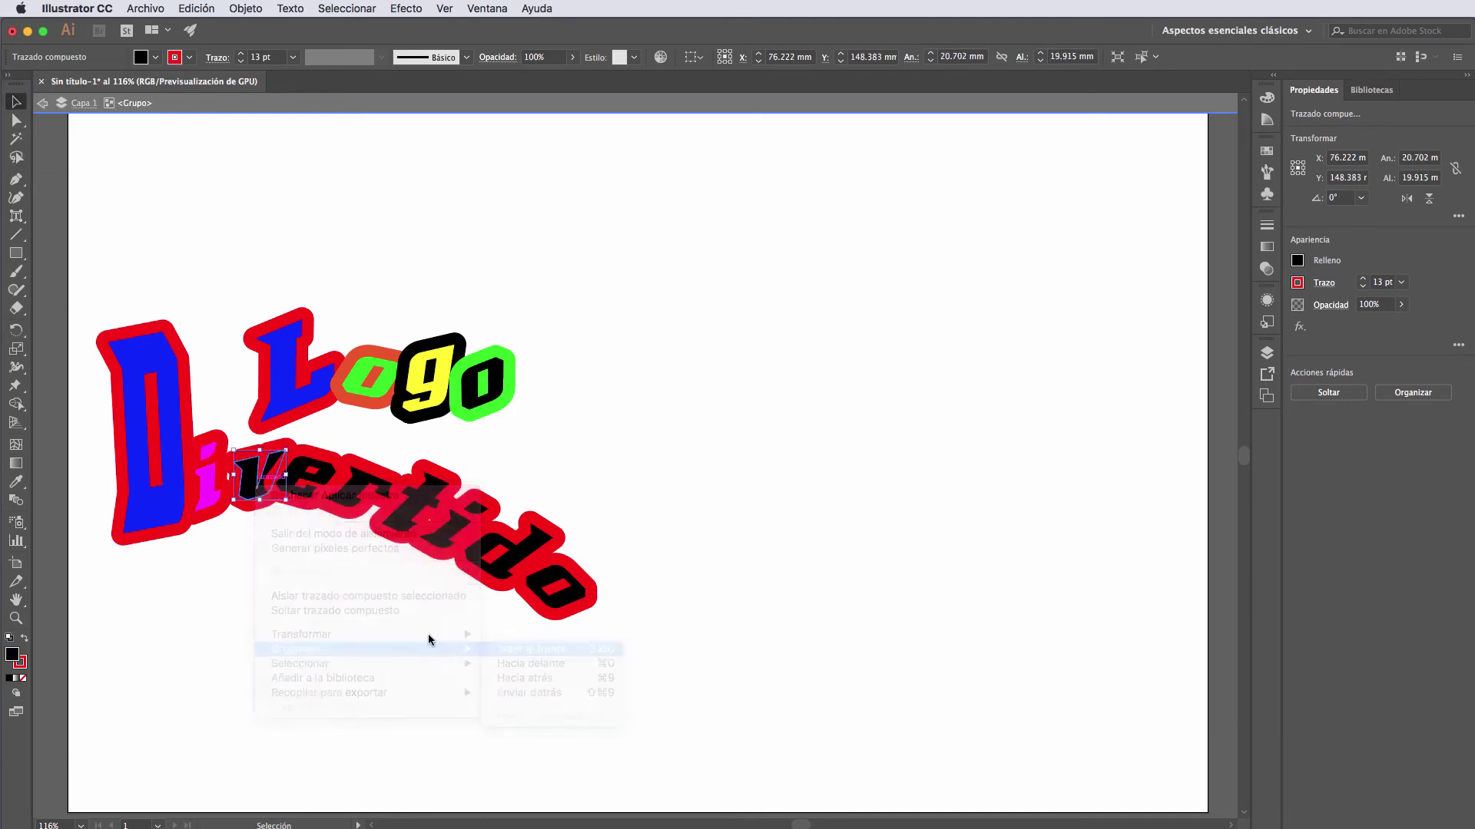
key(ctrl+shift+a)
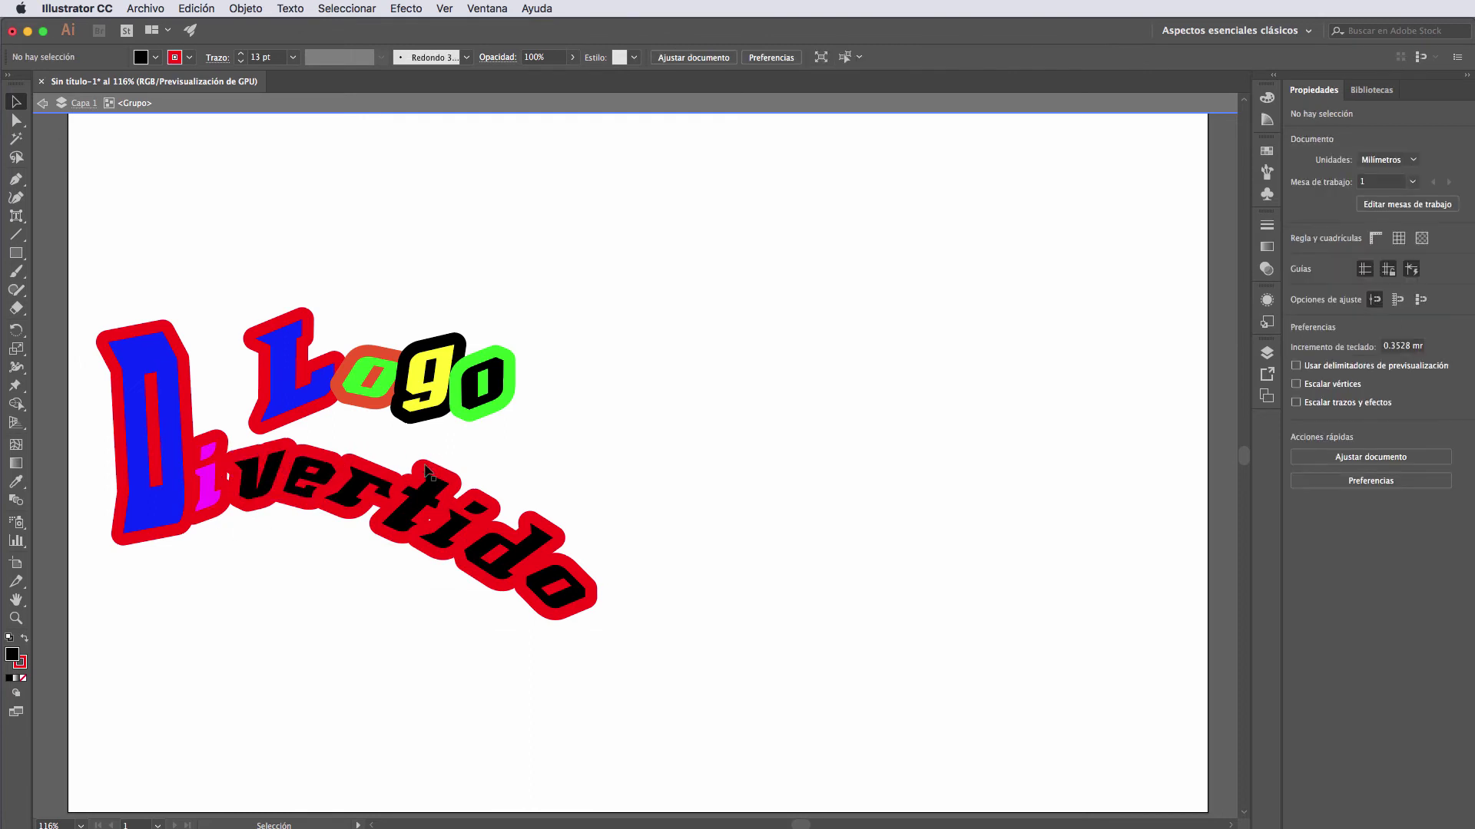
drag(212, 482, 216, 482)
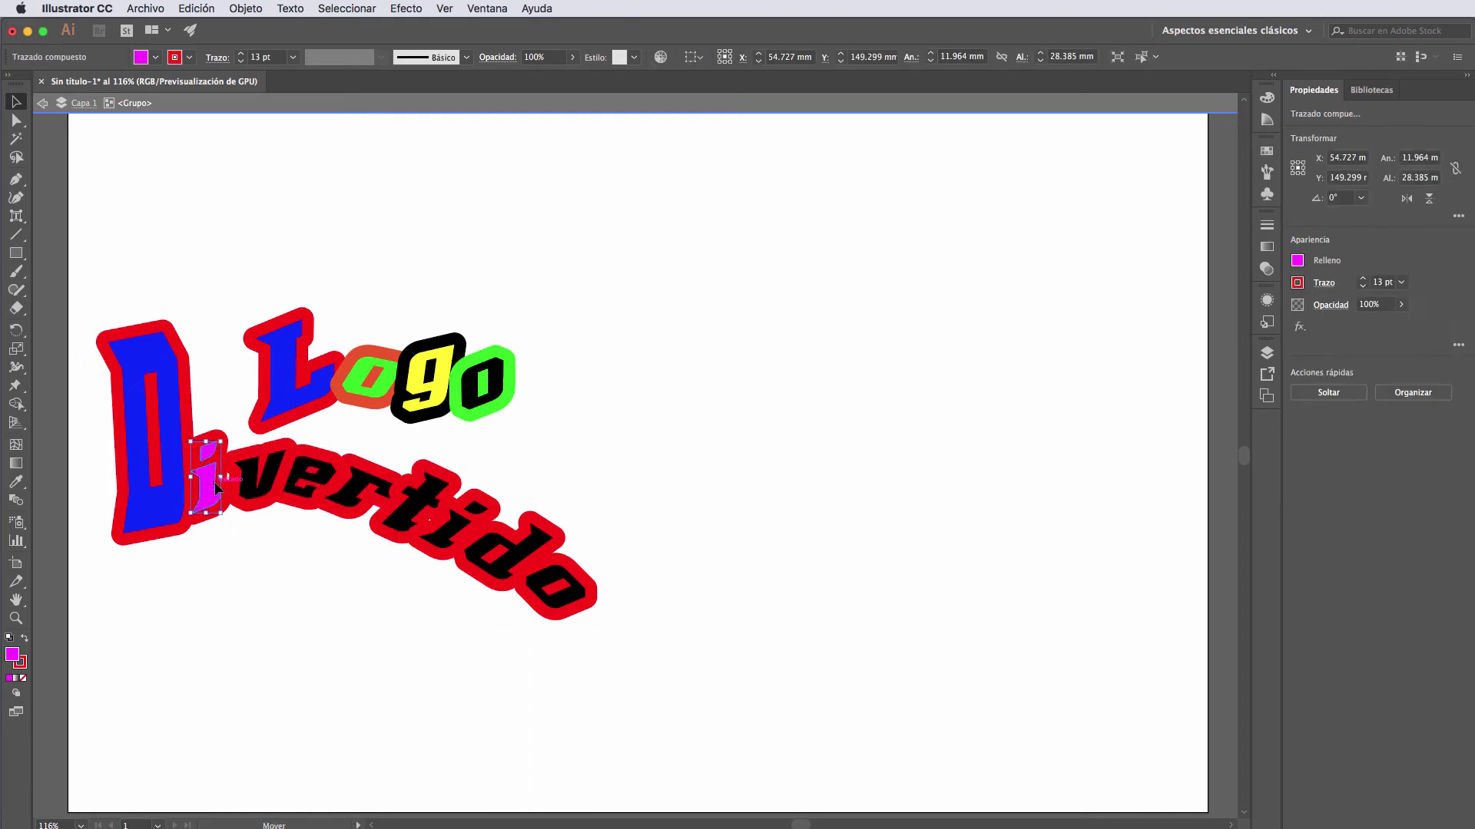
Give all Divertido letters black outlines and fill the v yellow (Amarillo).
drag(90, 453, 614, 644)
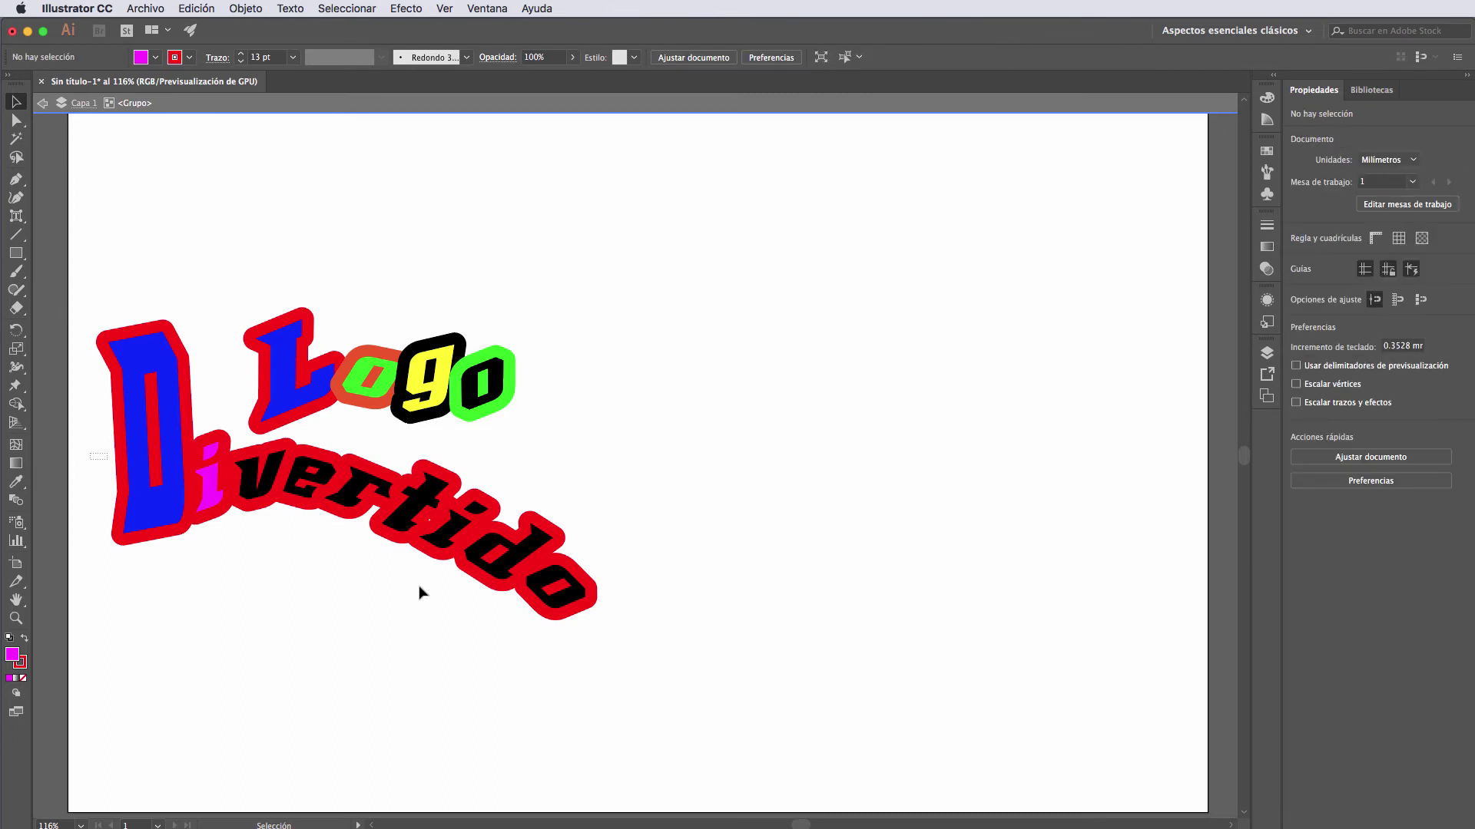
click(190, 58)
click(58, 83)
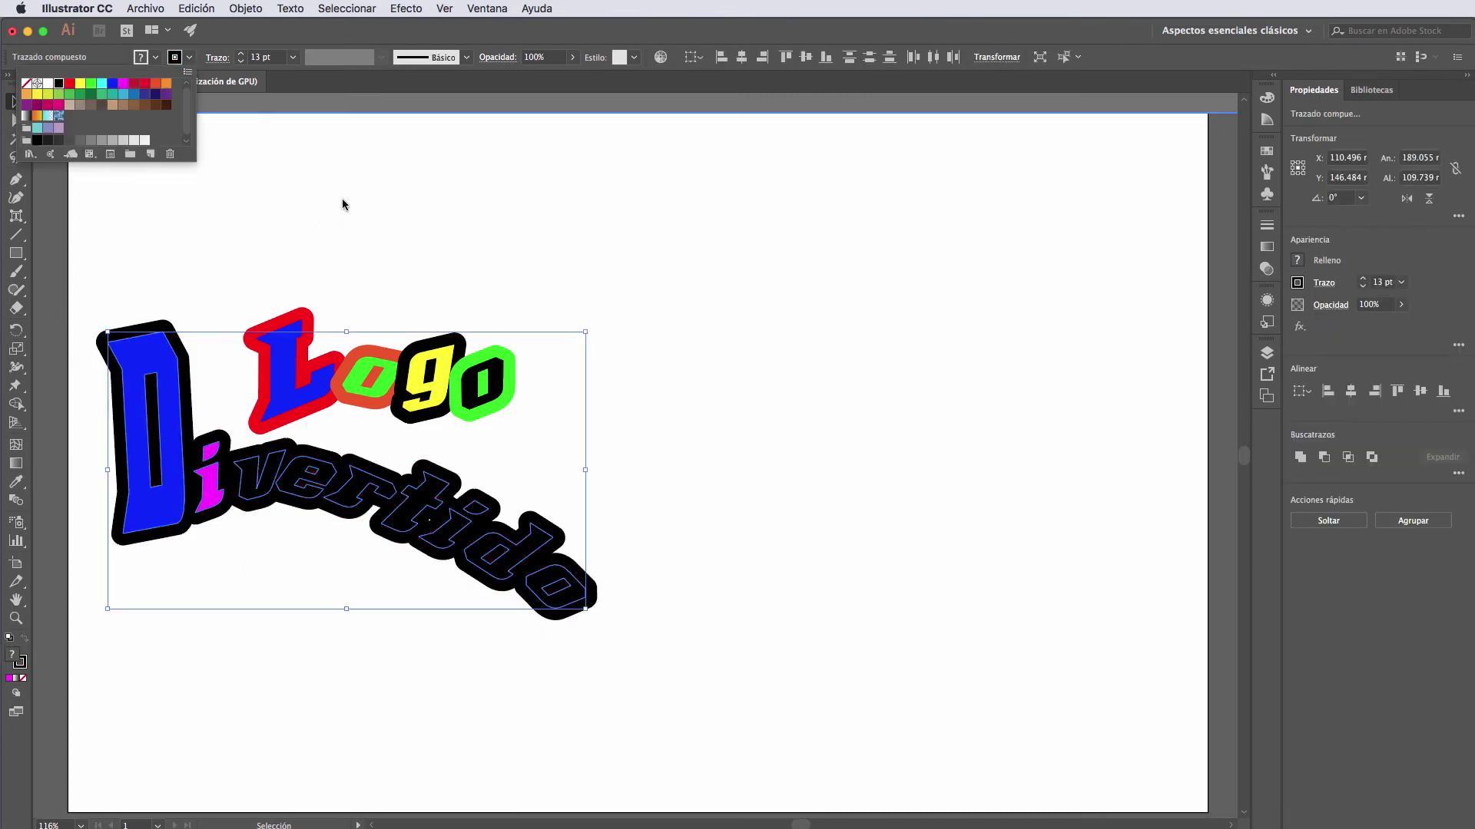
click(345, 206)
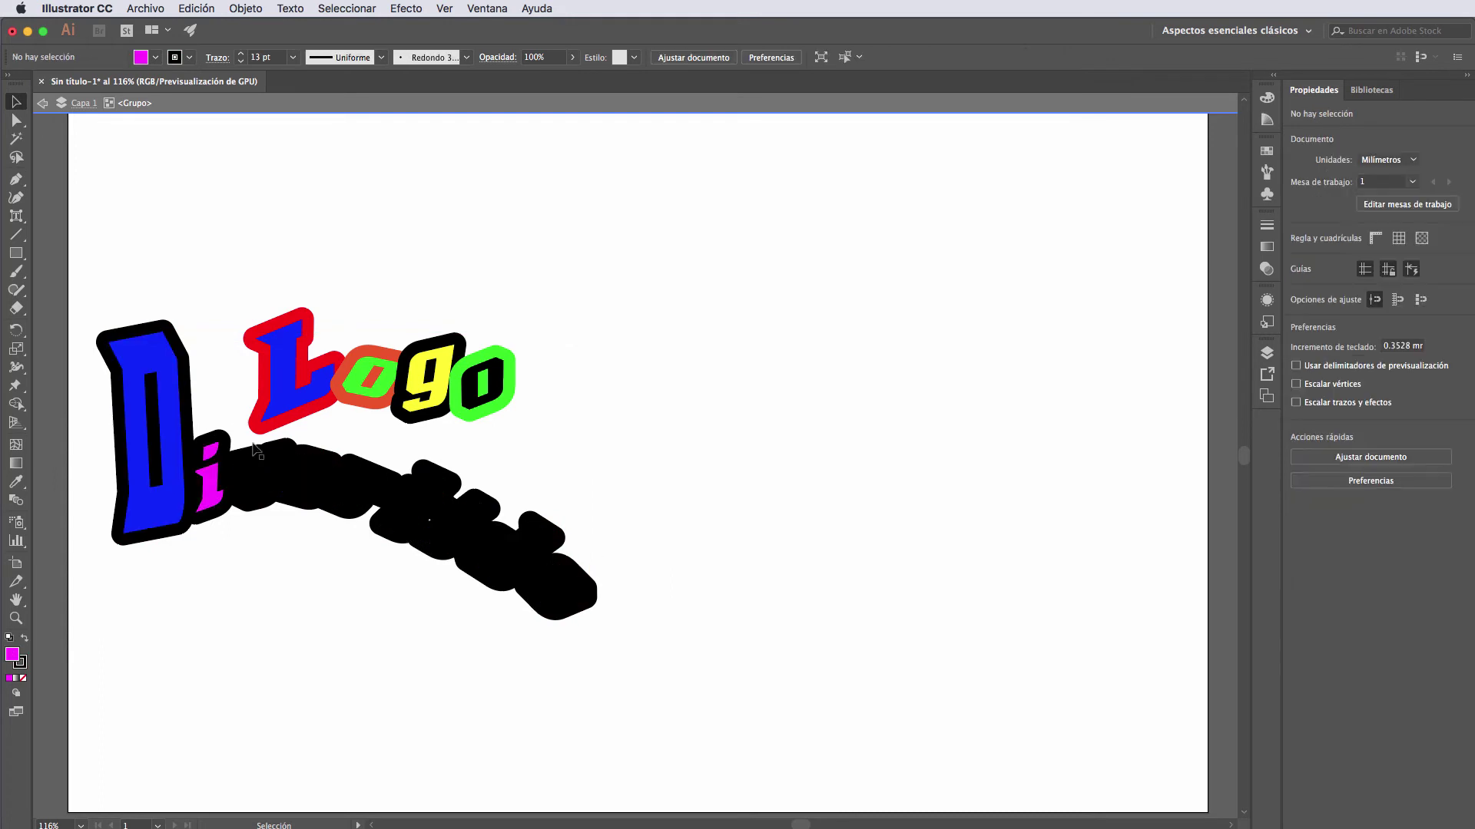
click(261, 470)
click(156, 57)
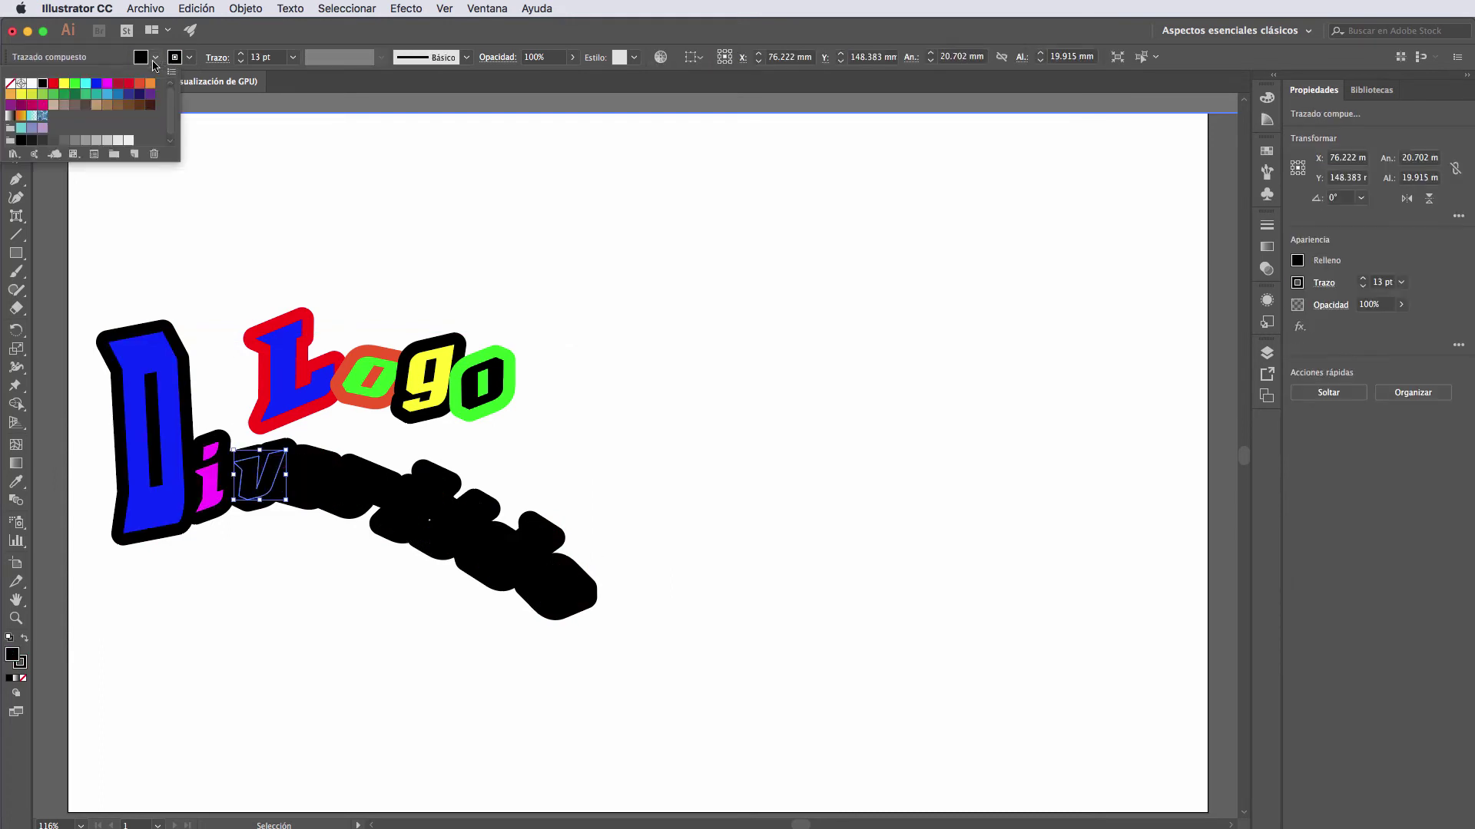
click(63, 88)
click(326, 470)
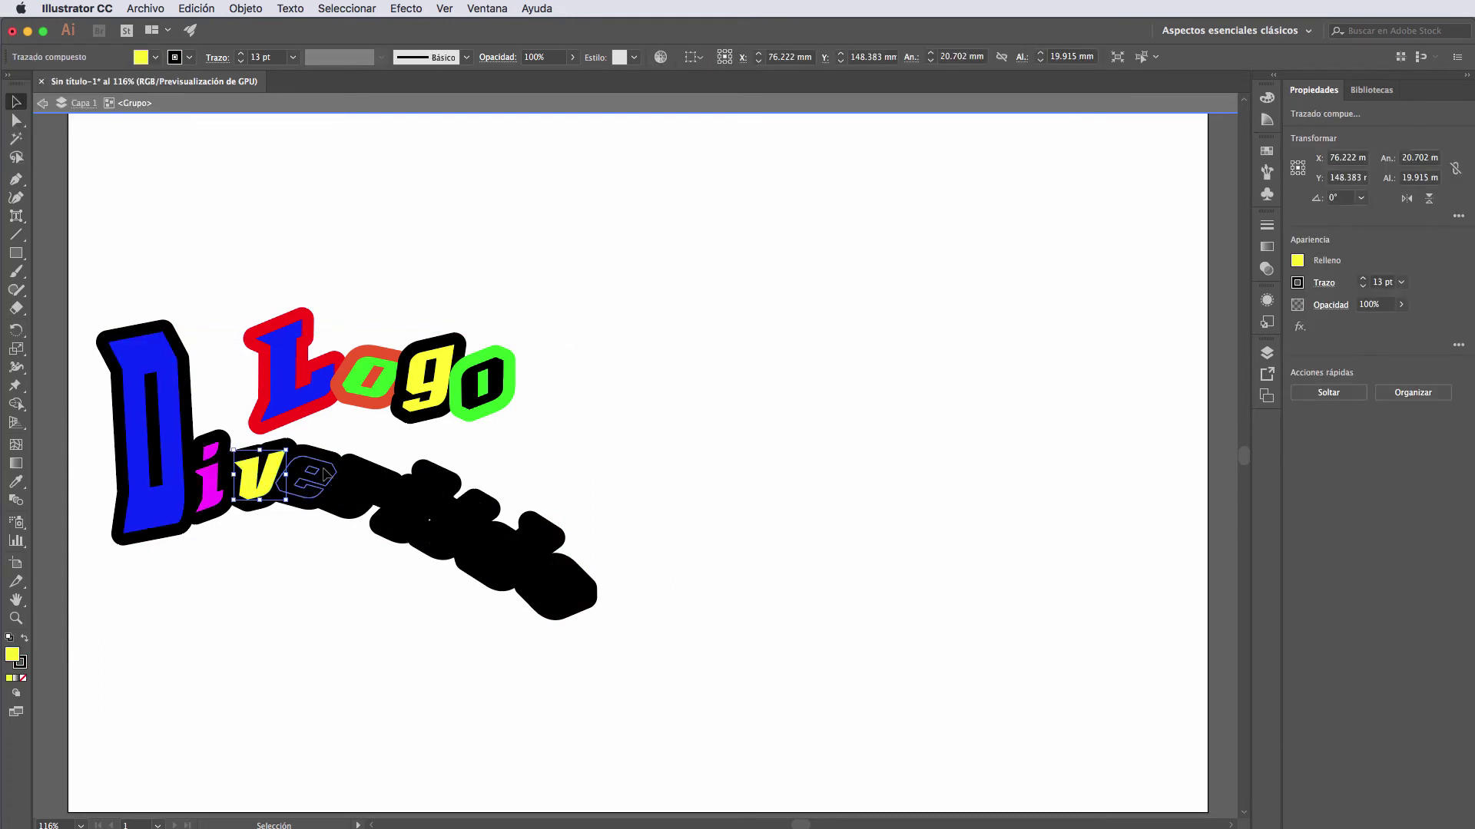
Fill the e green and give the r a Polvo dorado gradient outline.
click(322, 472)
click(155, 57)
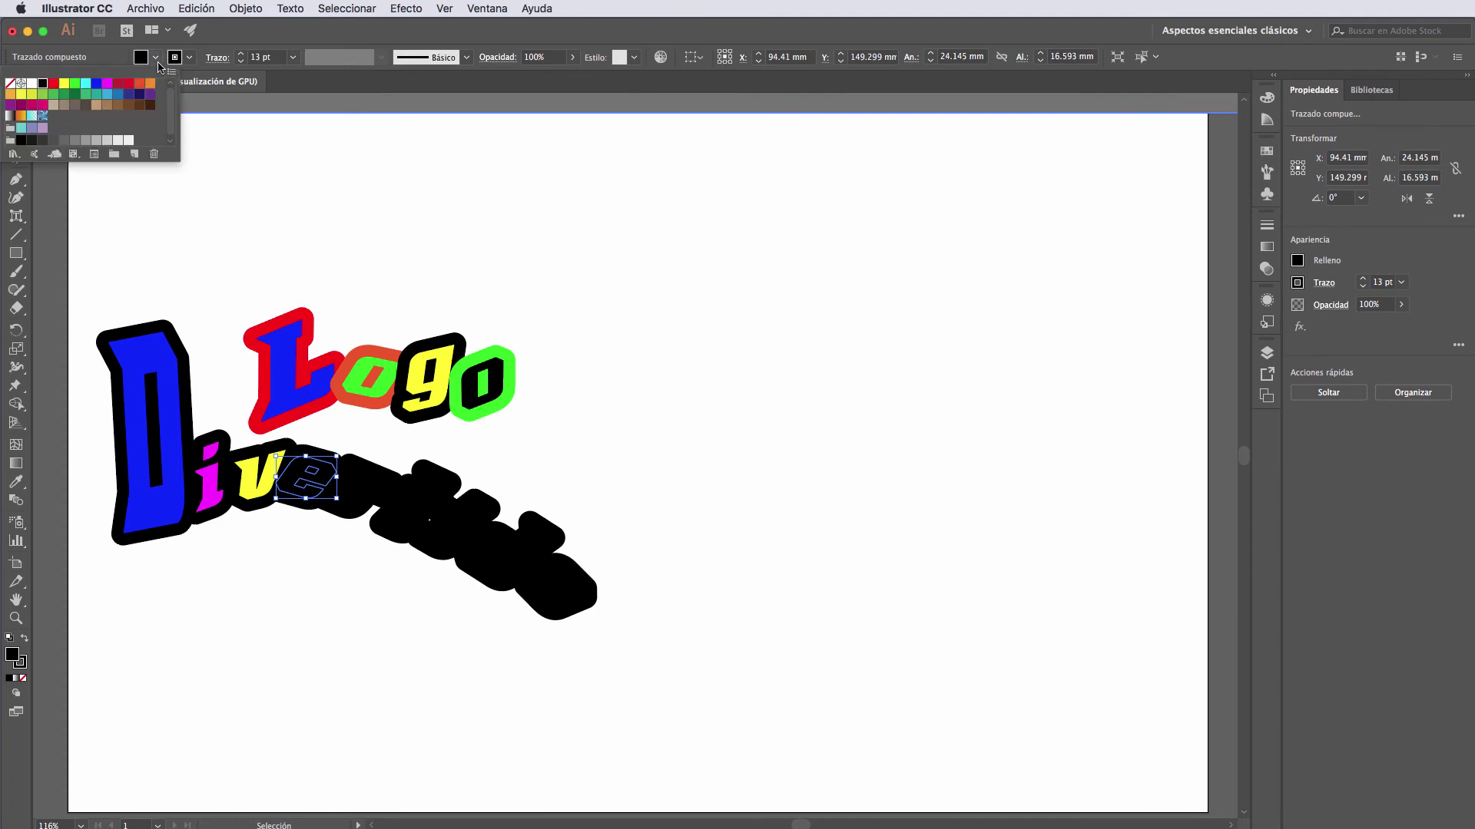
click(75, 83)
click(358, 483)
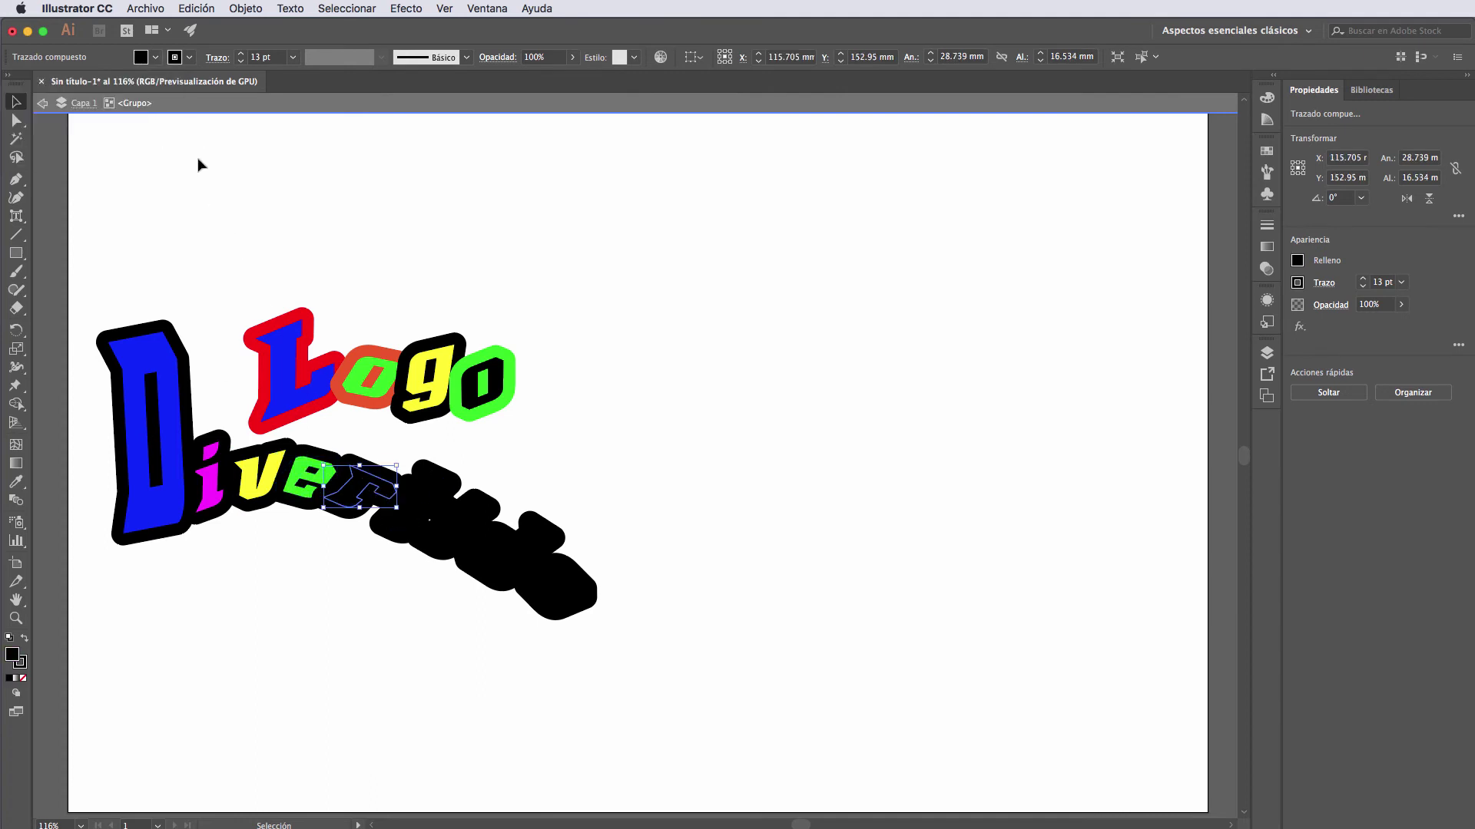
click(189, 57)
click(123, 85)
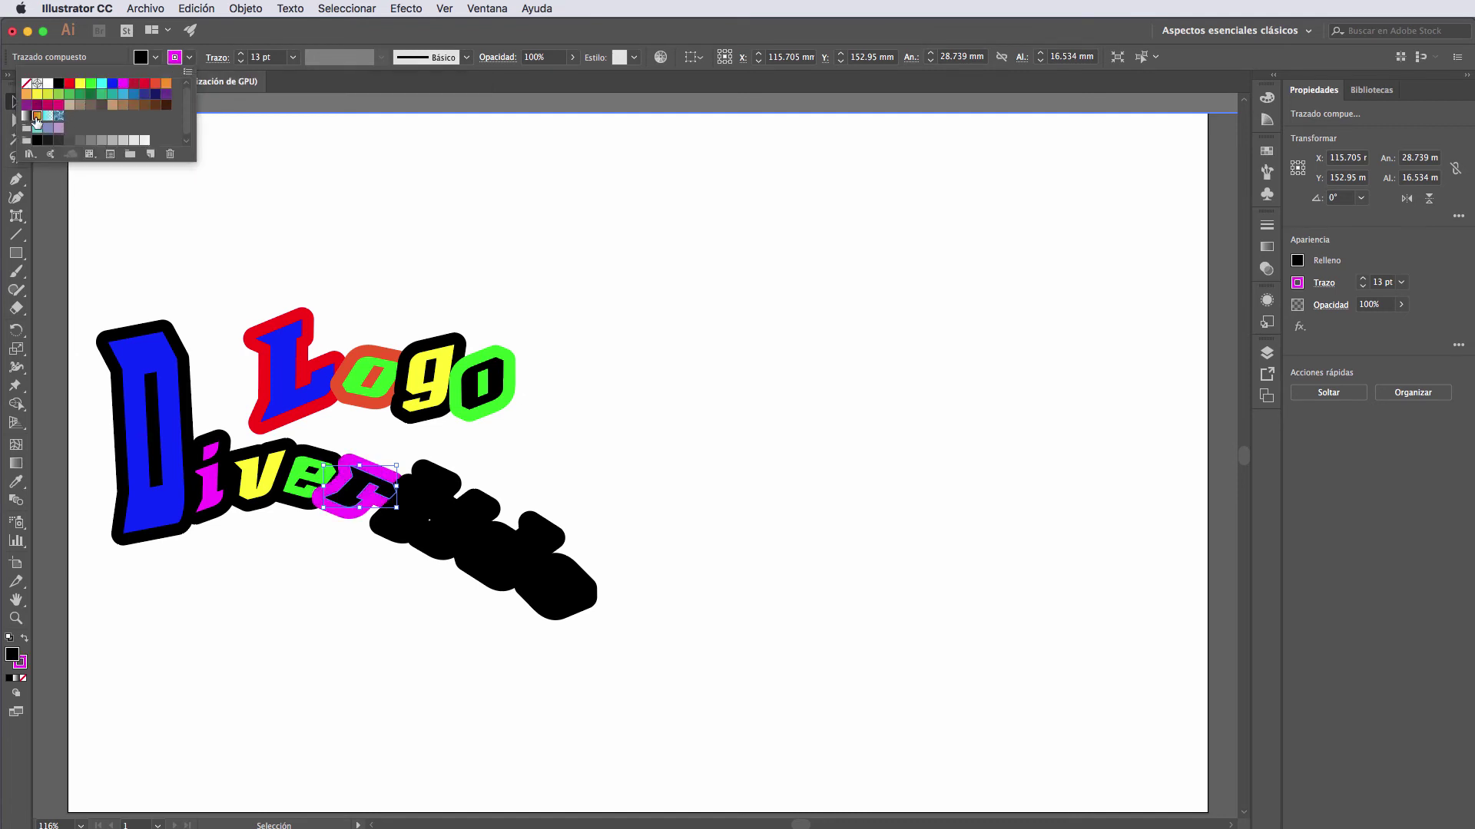
click(37, 117)
click(659, 682)
drag(661, 680, 96, 477)
Apply the Polvo dorado gradient stroke to every Divertido letter and show the Trazo weight settings.
click(189, 57)
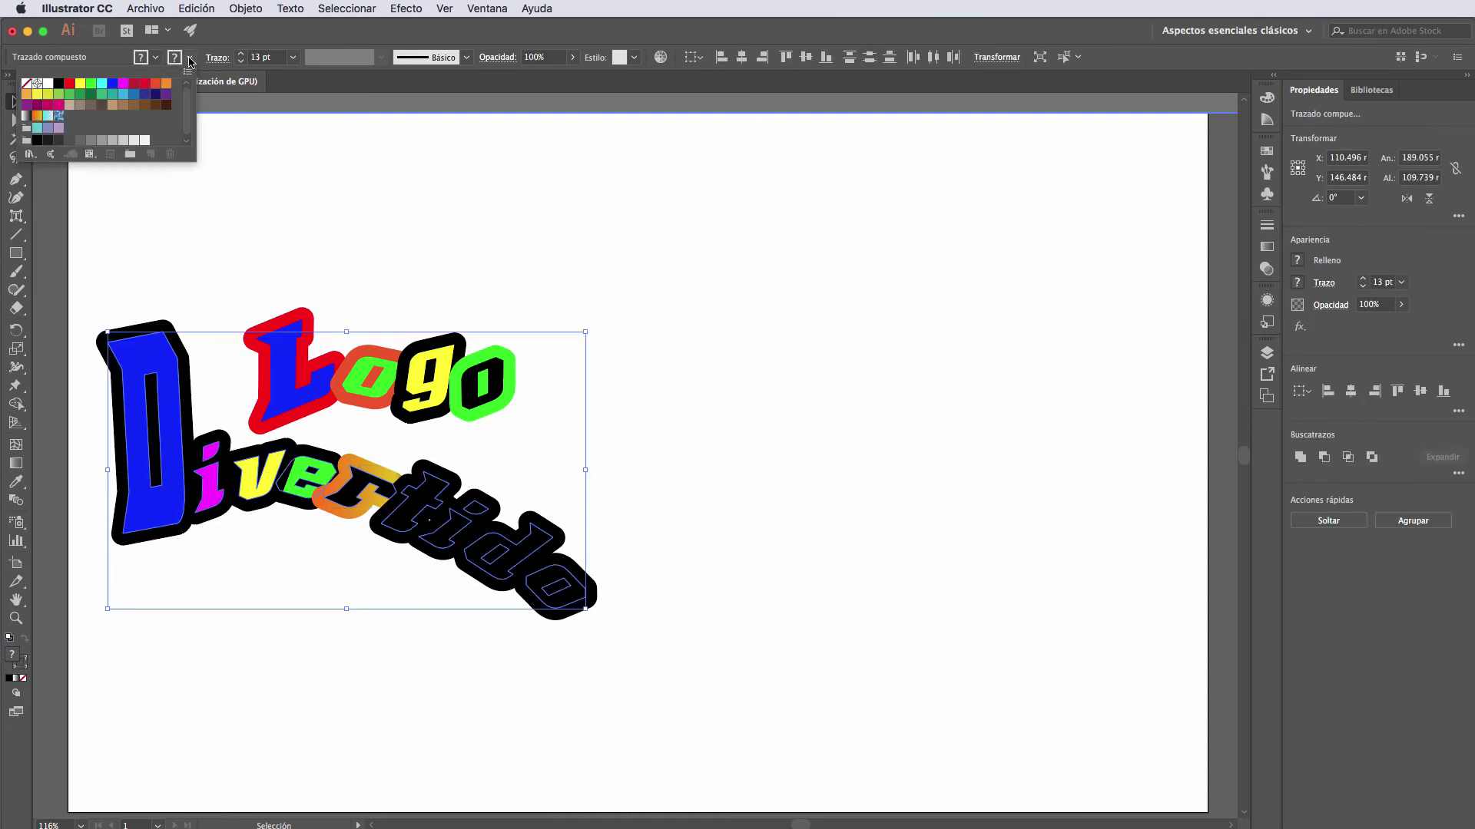
click(36, 116)
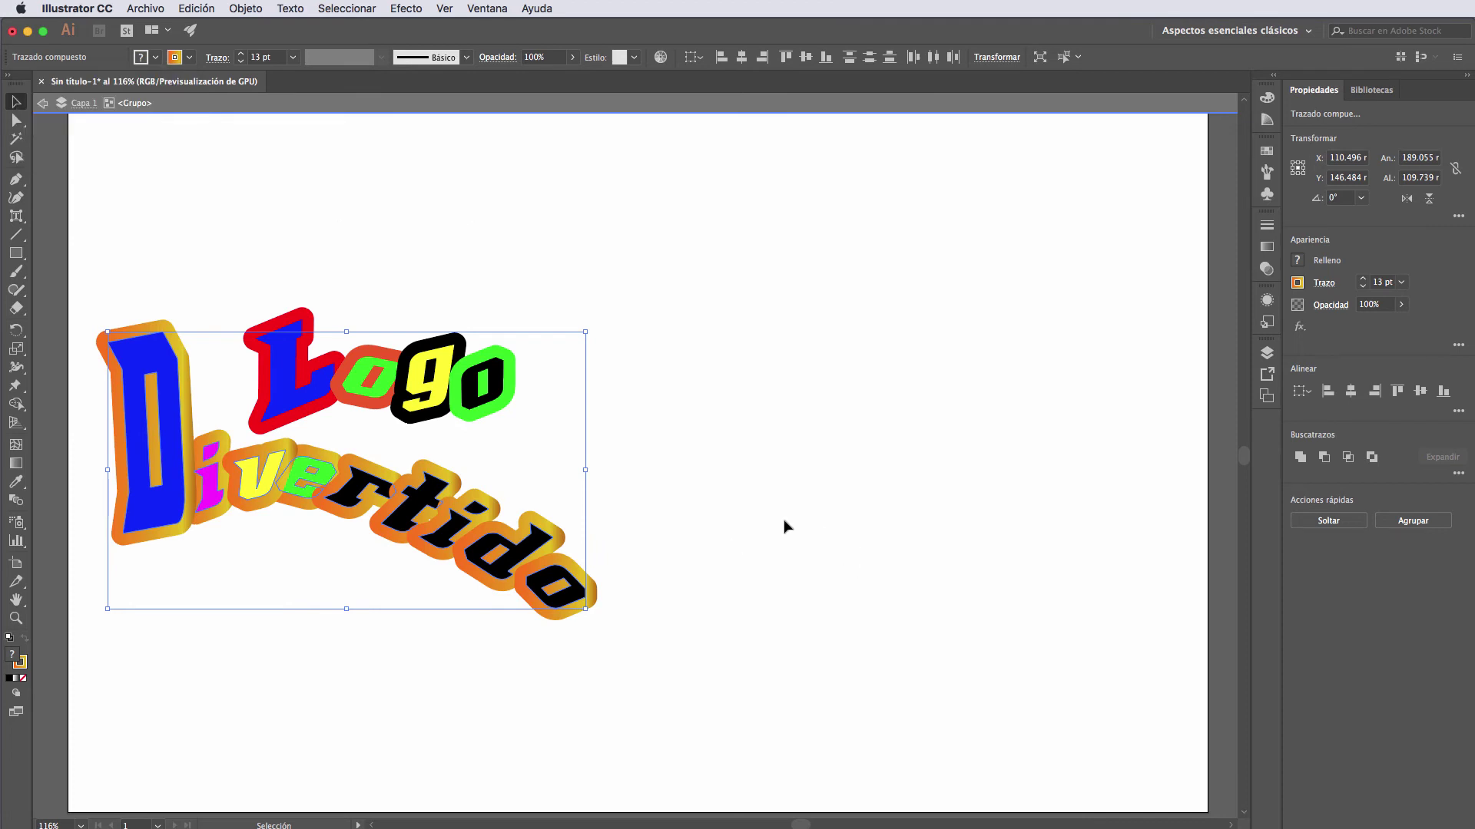
click(189, 57)
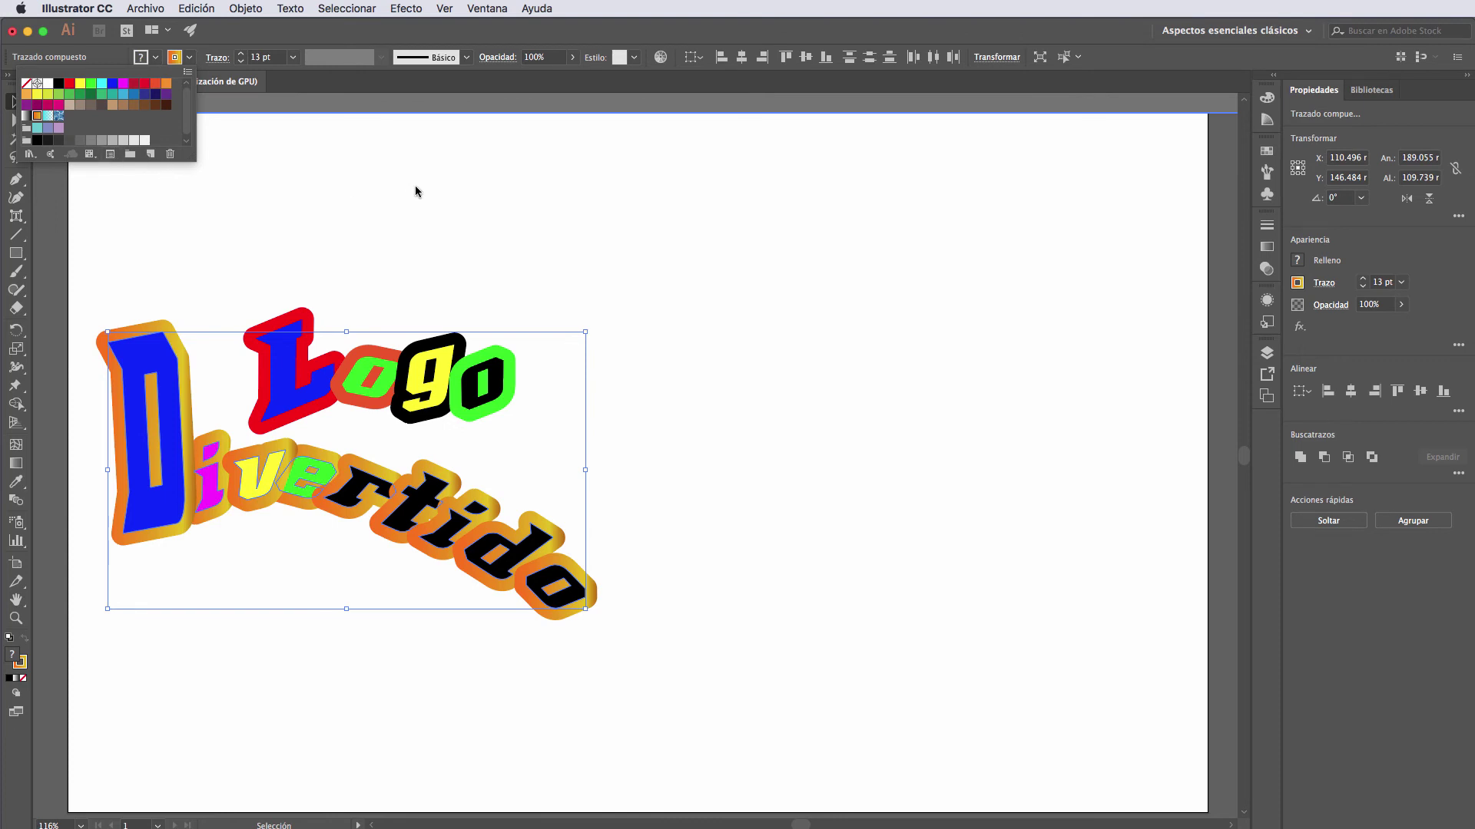
click(1325, 284)
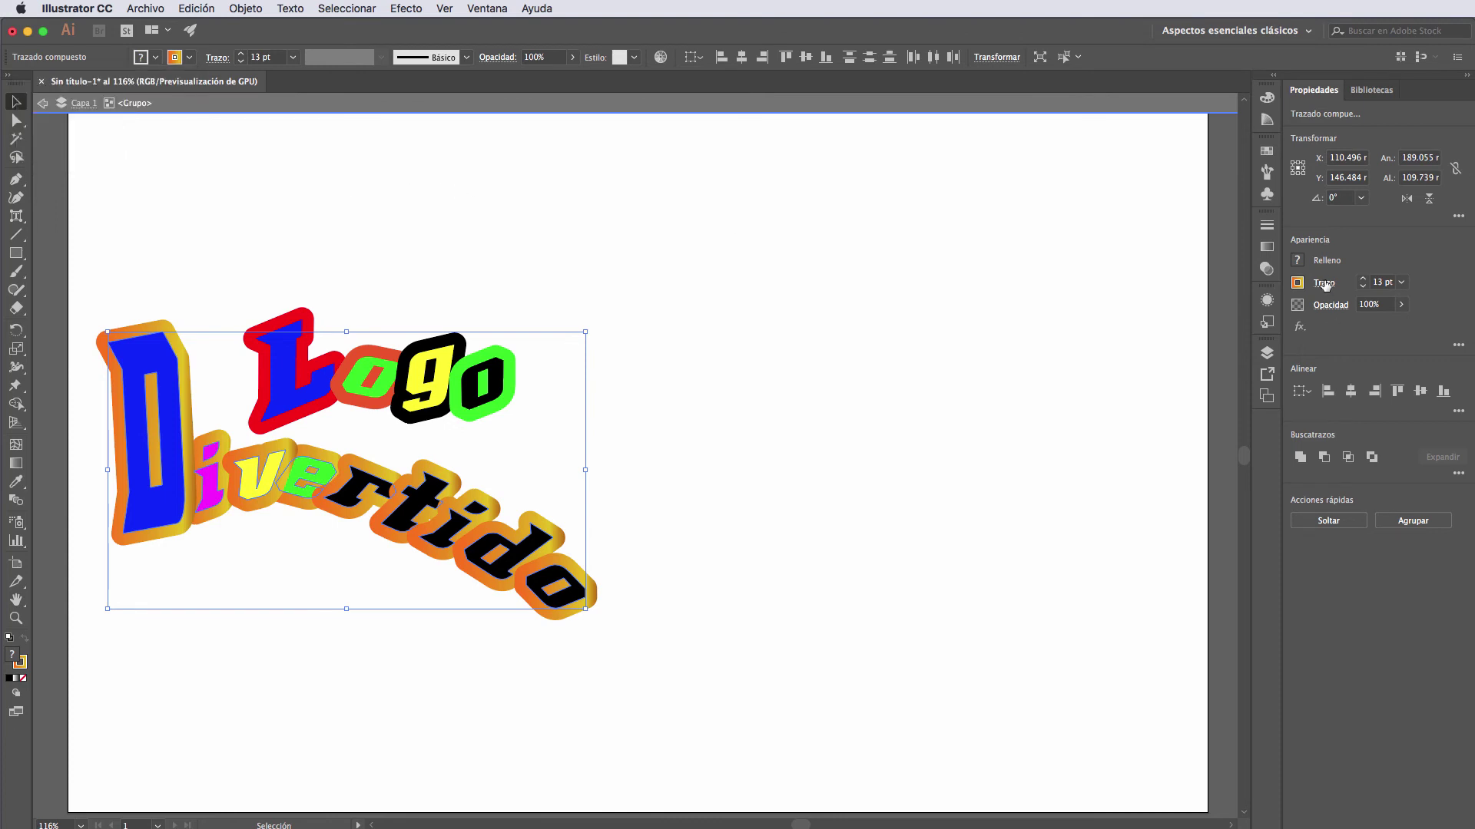
click(1325, 283)
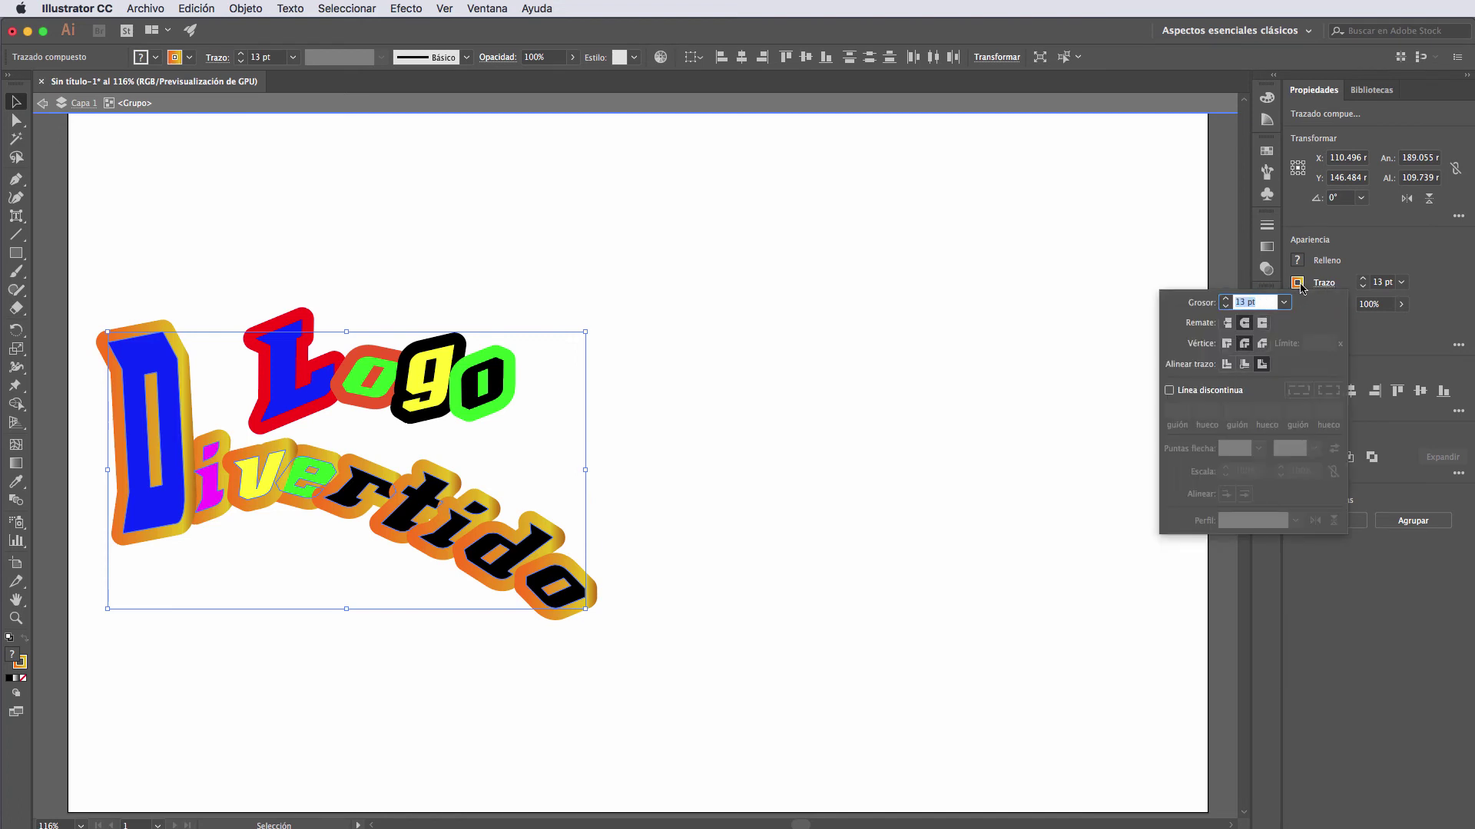
In the Gradient panel, move the stroke's middle stop to 43.78% and set Type to Radial.
click(1298, 286)
click(1298, 284)
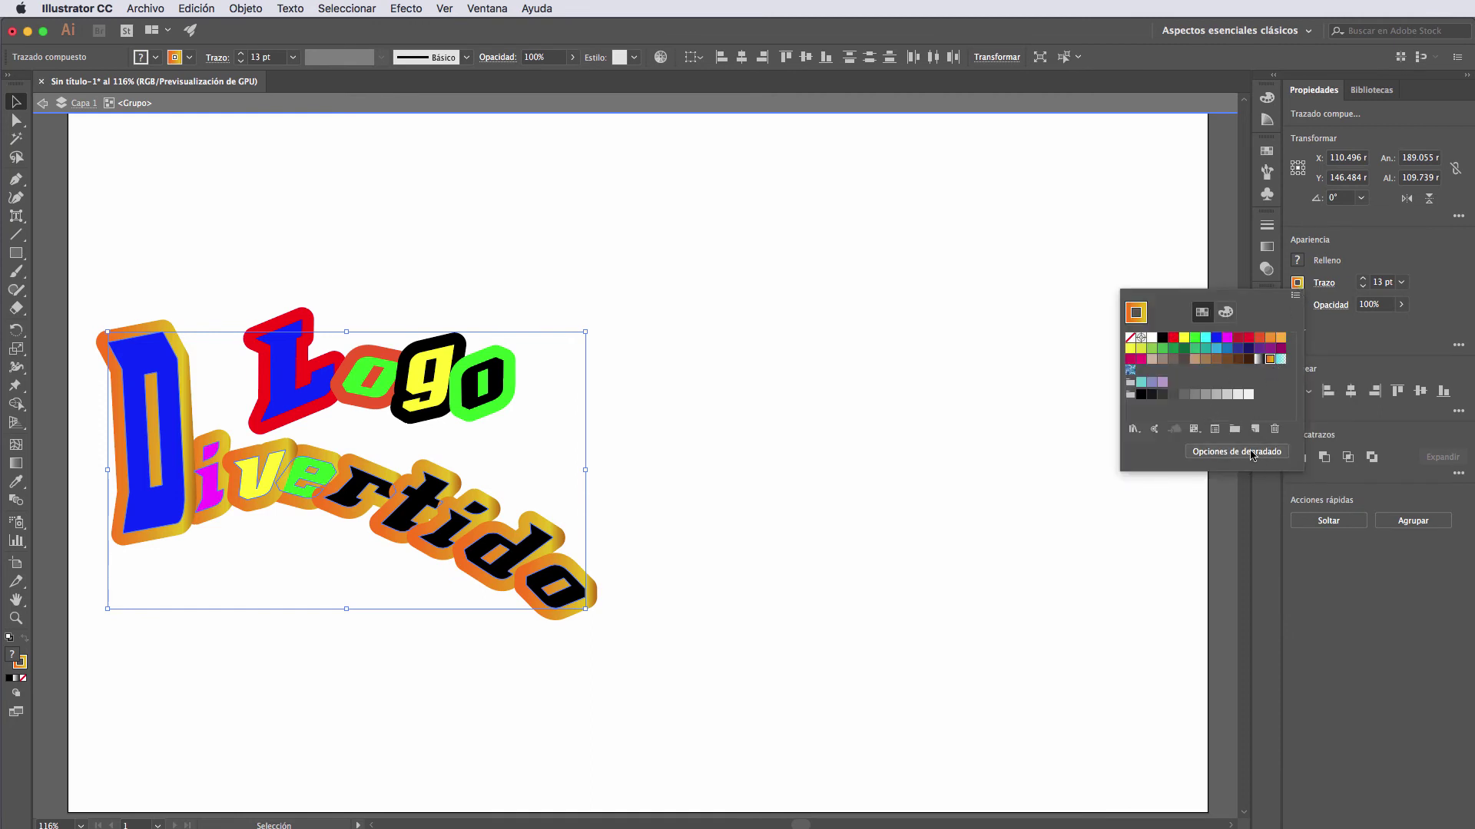
click(1236, 452)
click(1125, 222)
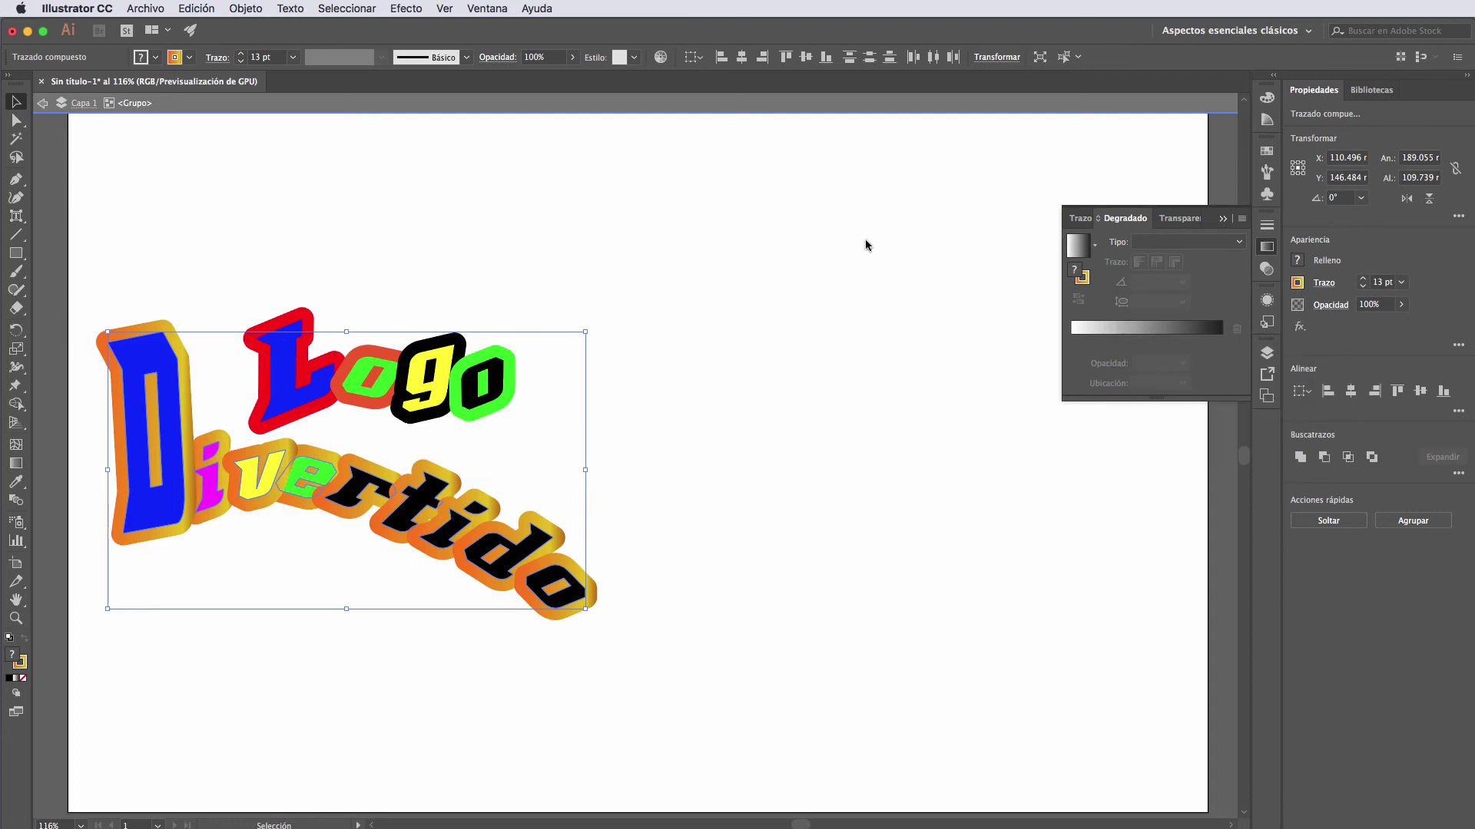
click(1084, 280)
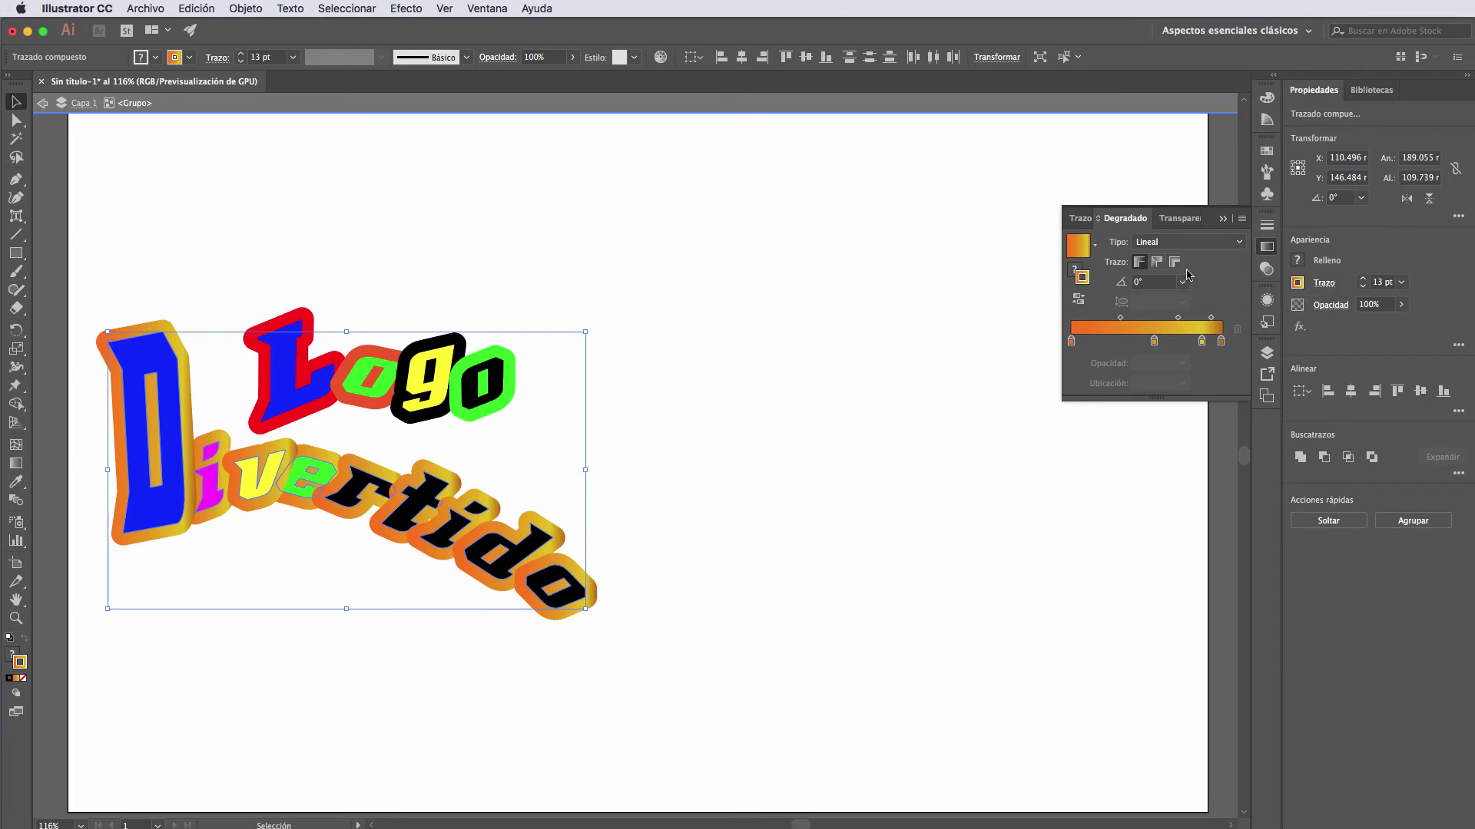
drag(1153, 341, 1137, 341)
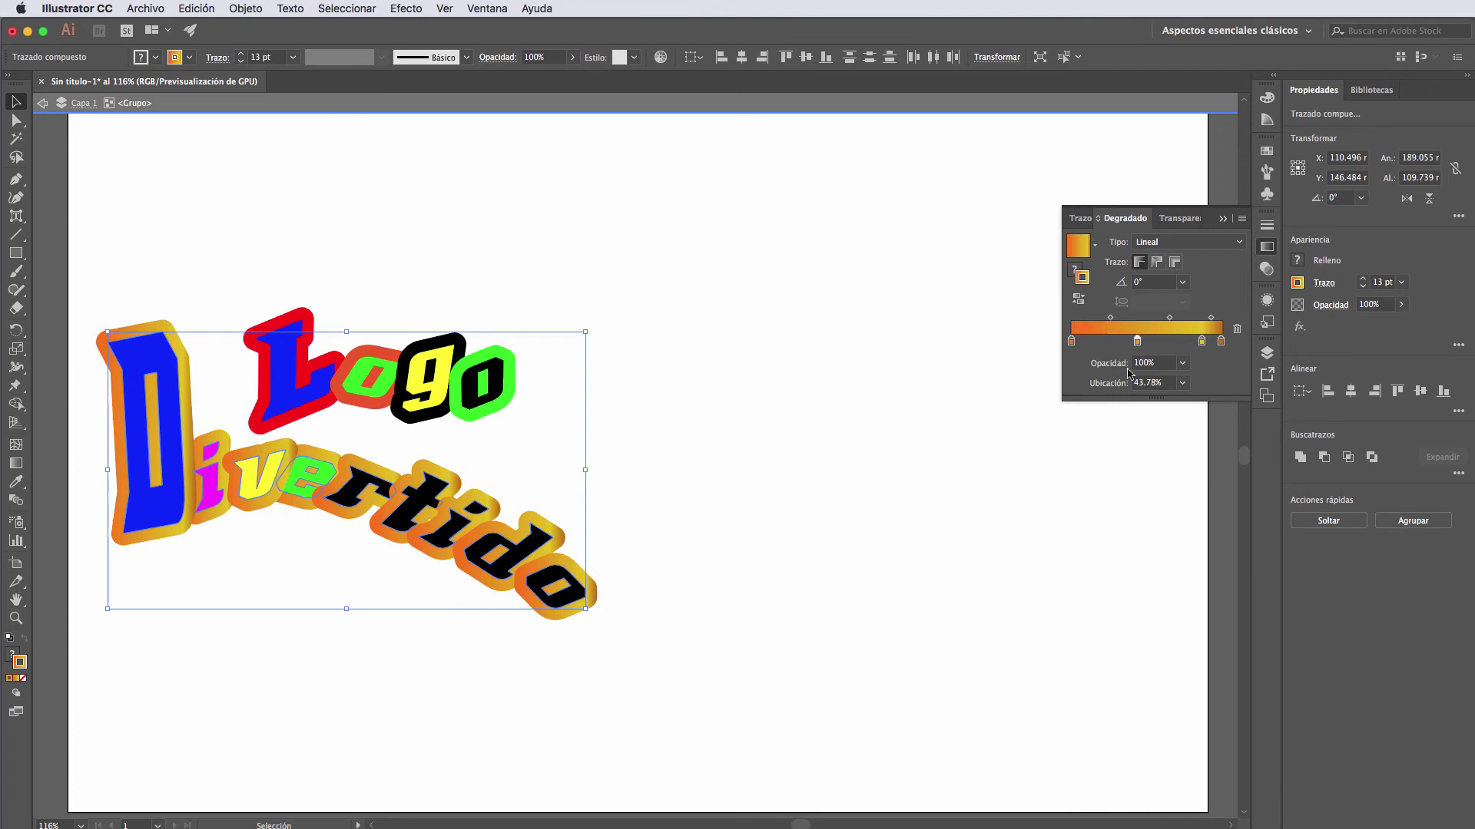
click(1169, 243)
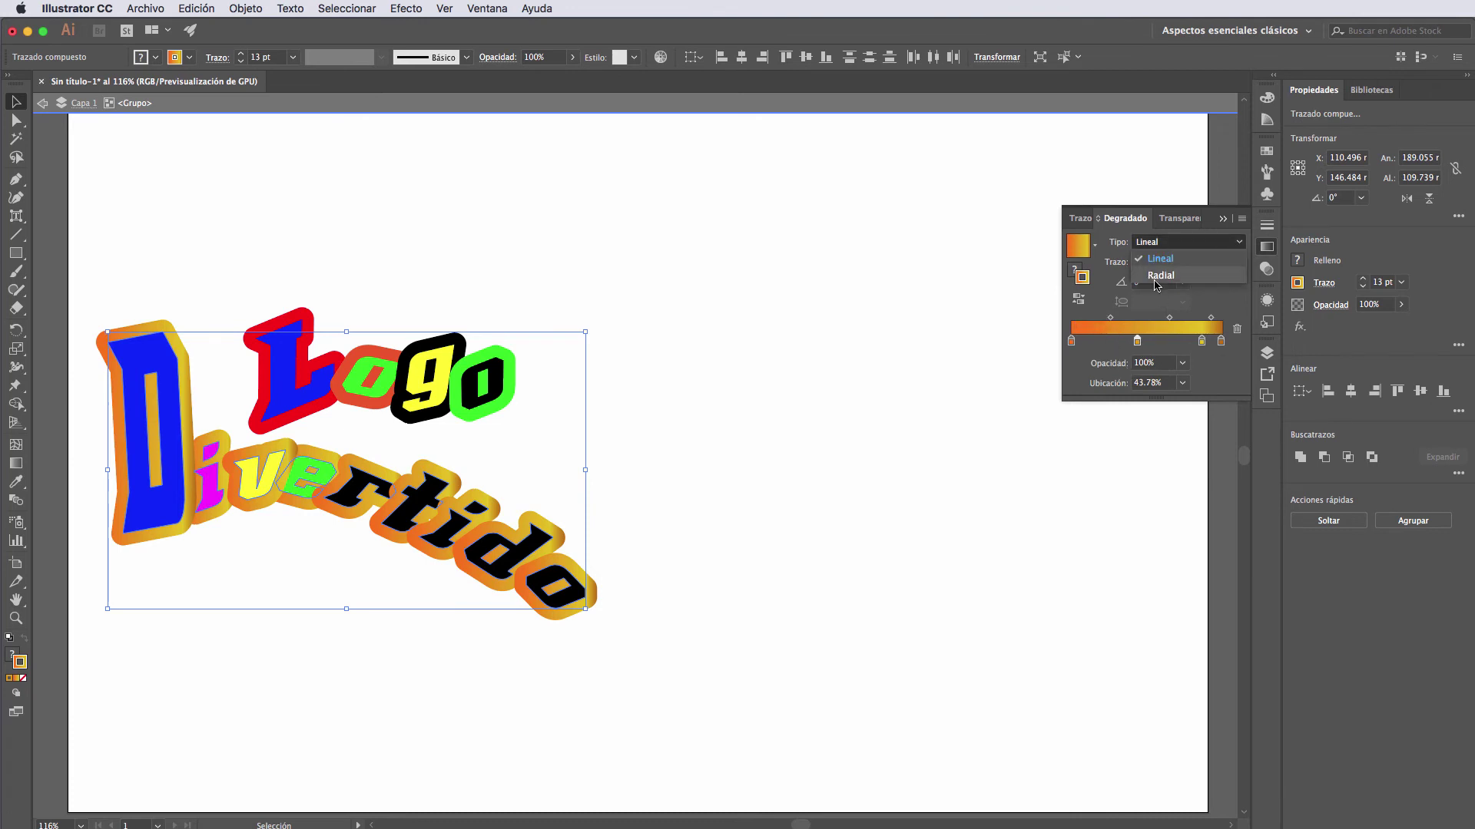
click(1159, 276)
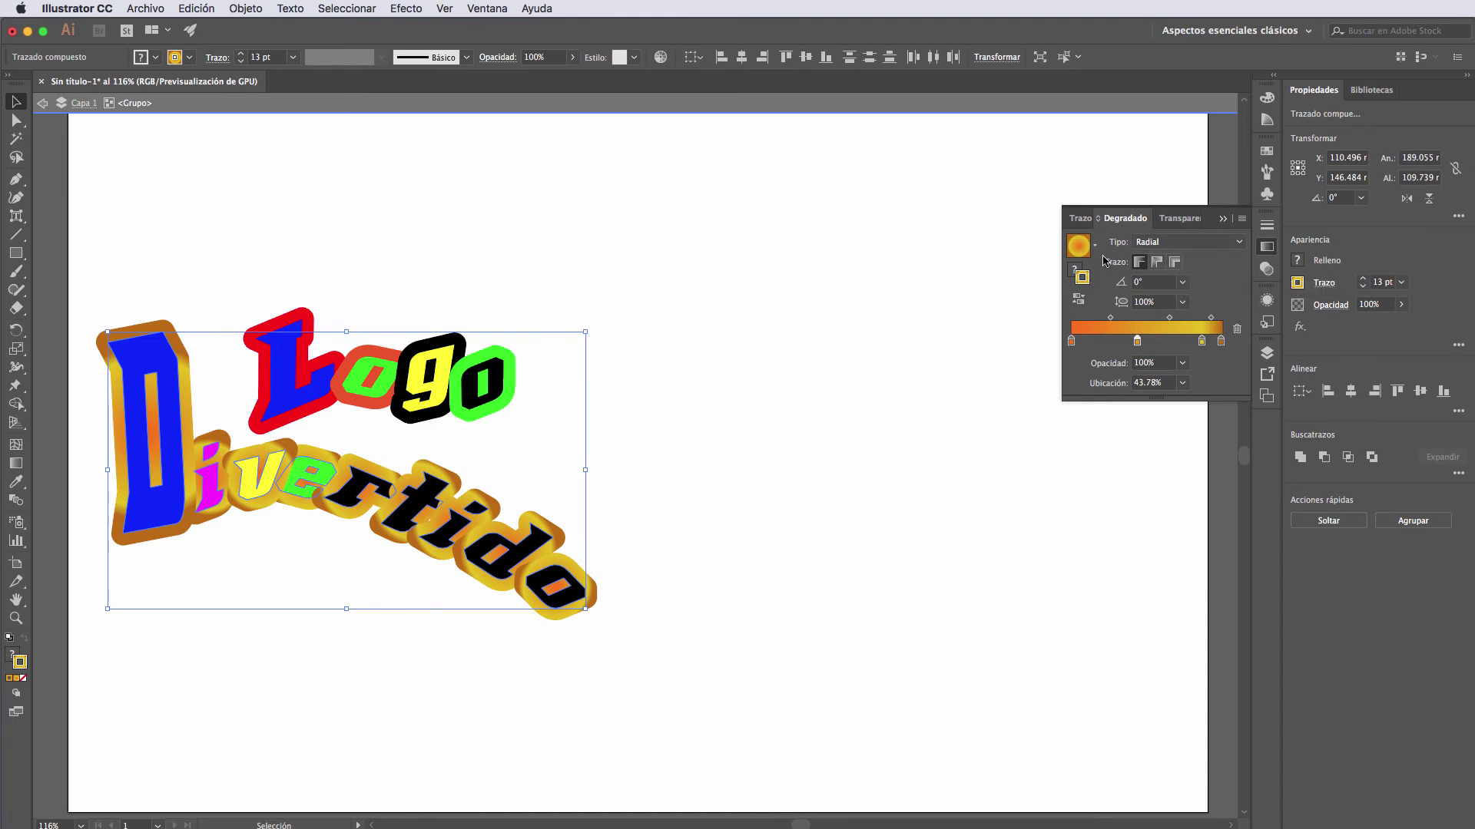
Fill the Divertido letters with the RGB Blue swatch, then deselect.
click(175, 57)
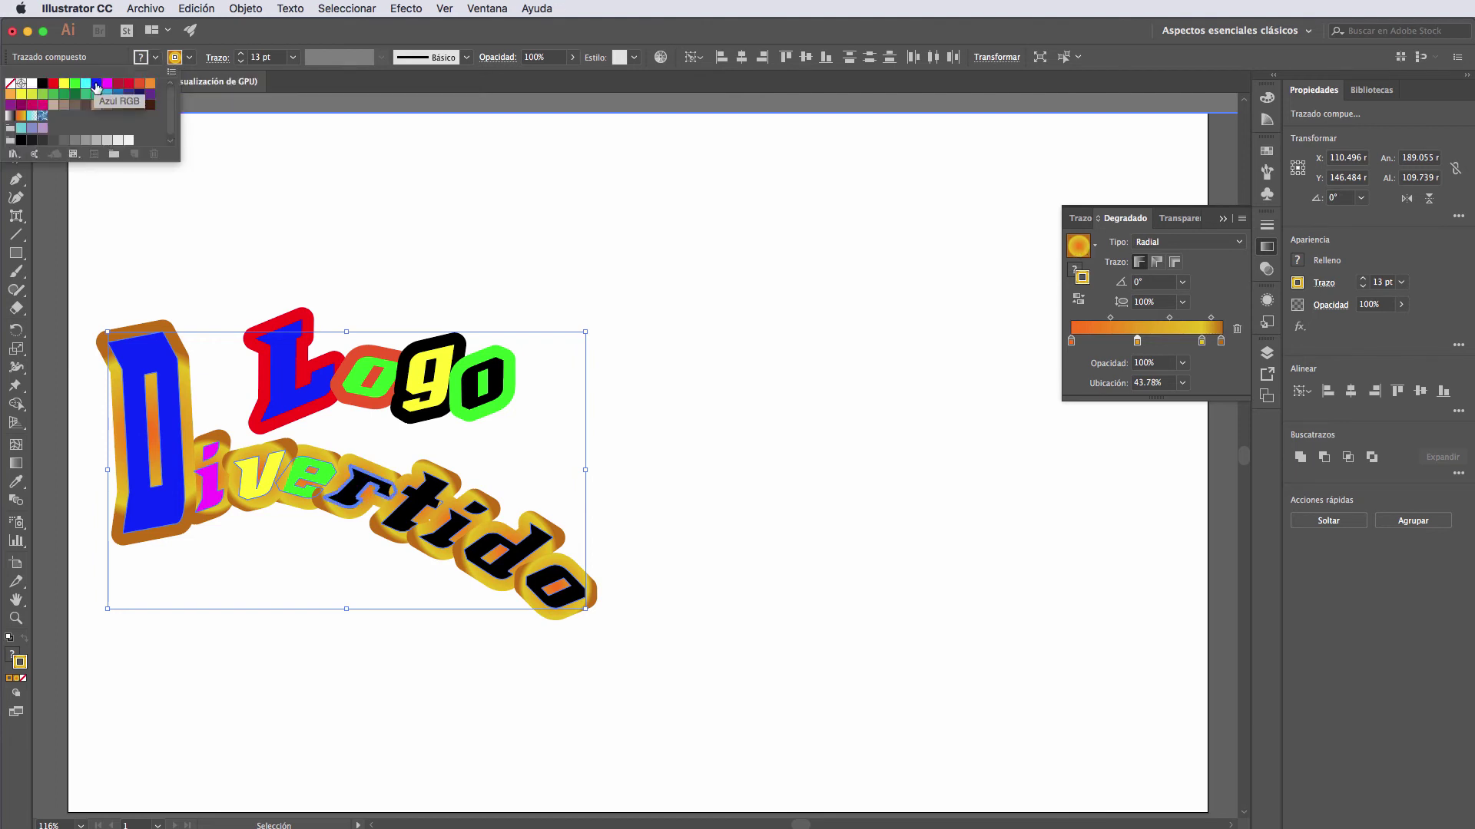
click(96, 84)
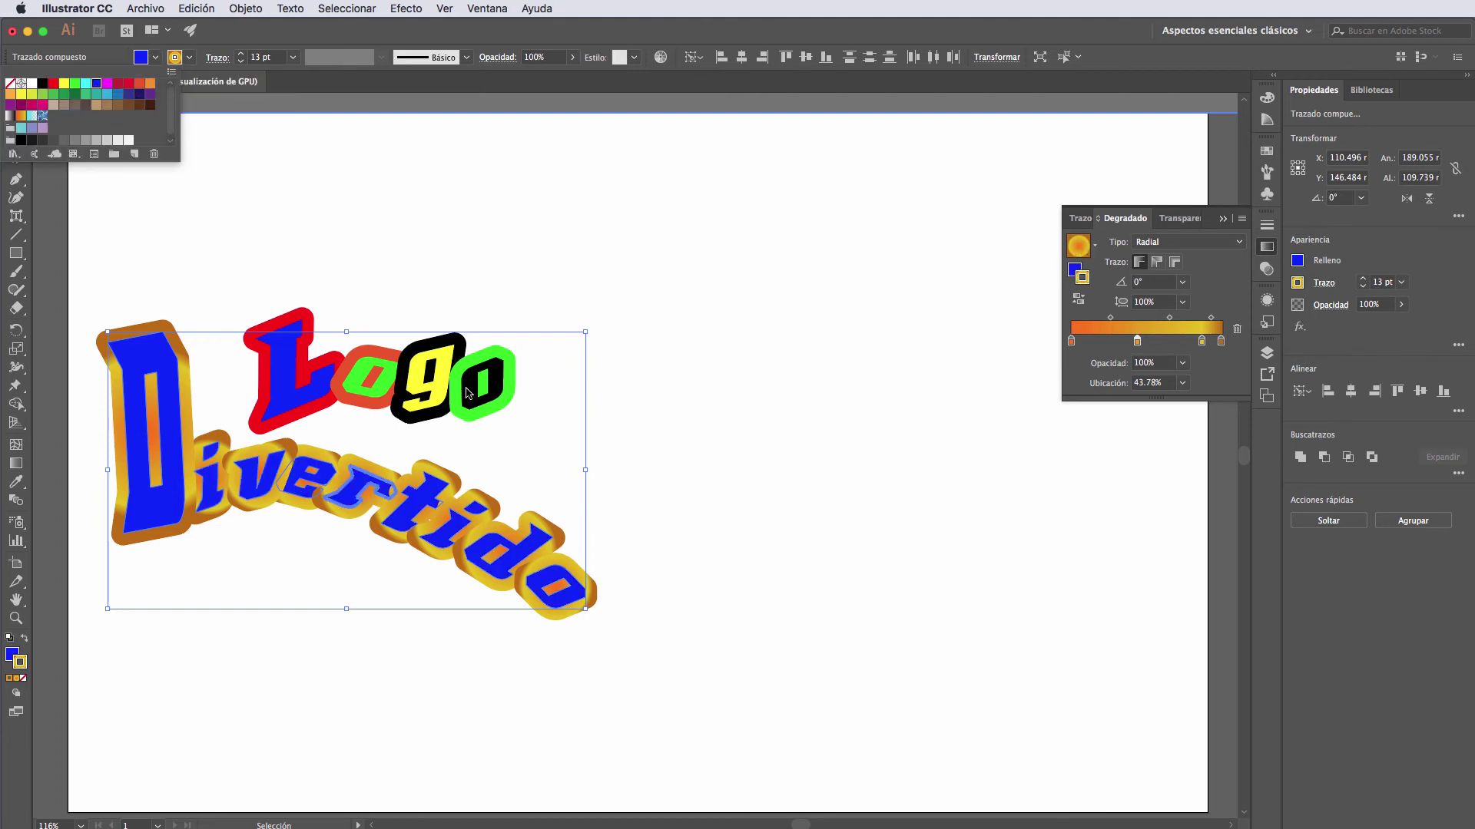
click(599, 281)
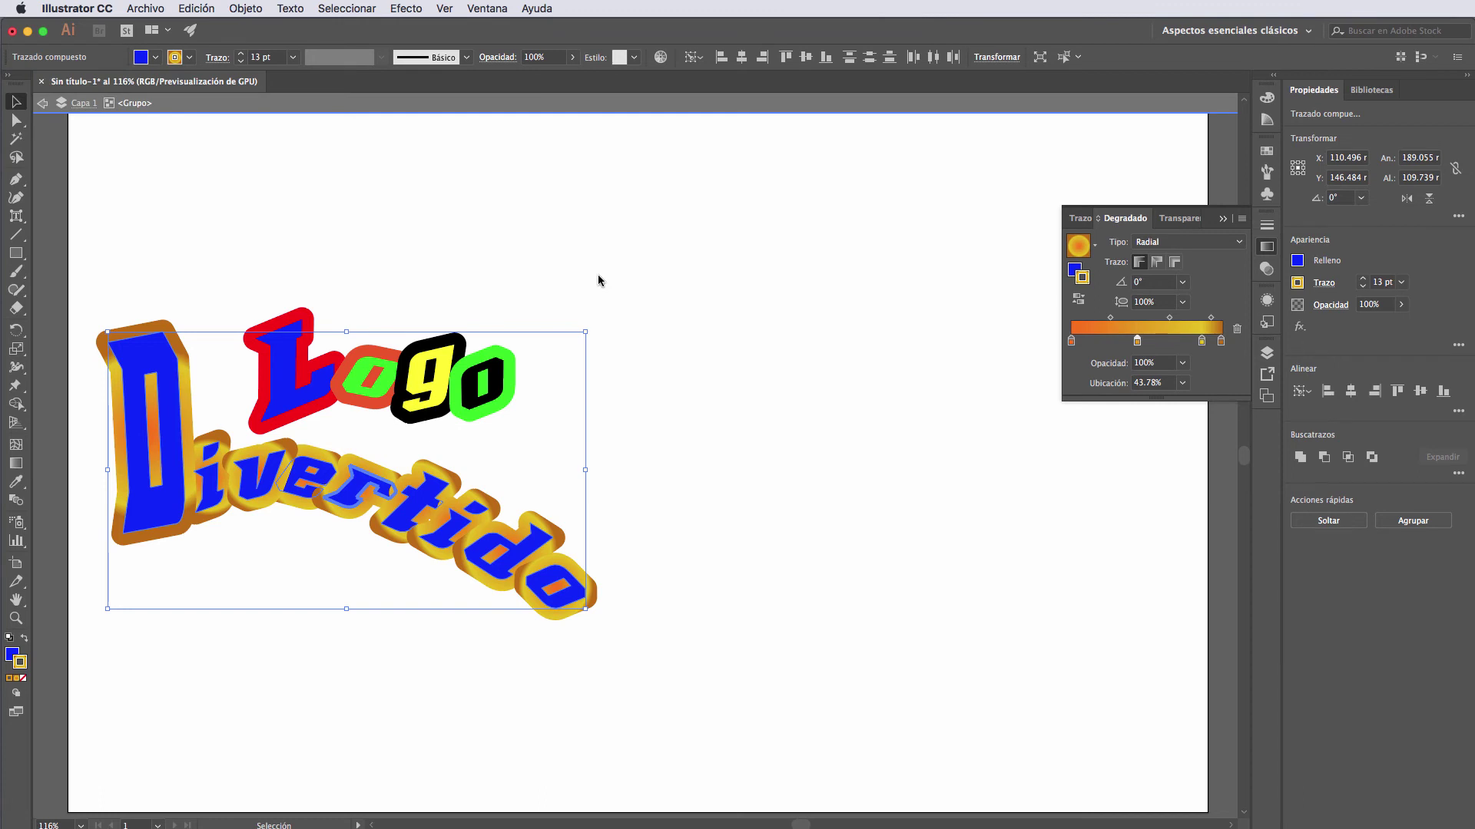
click(711, 401)
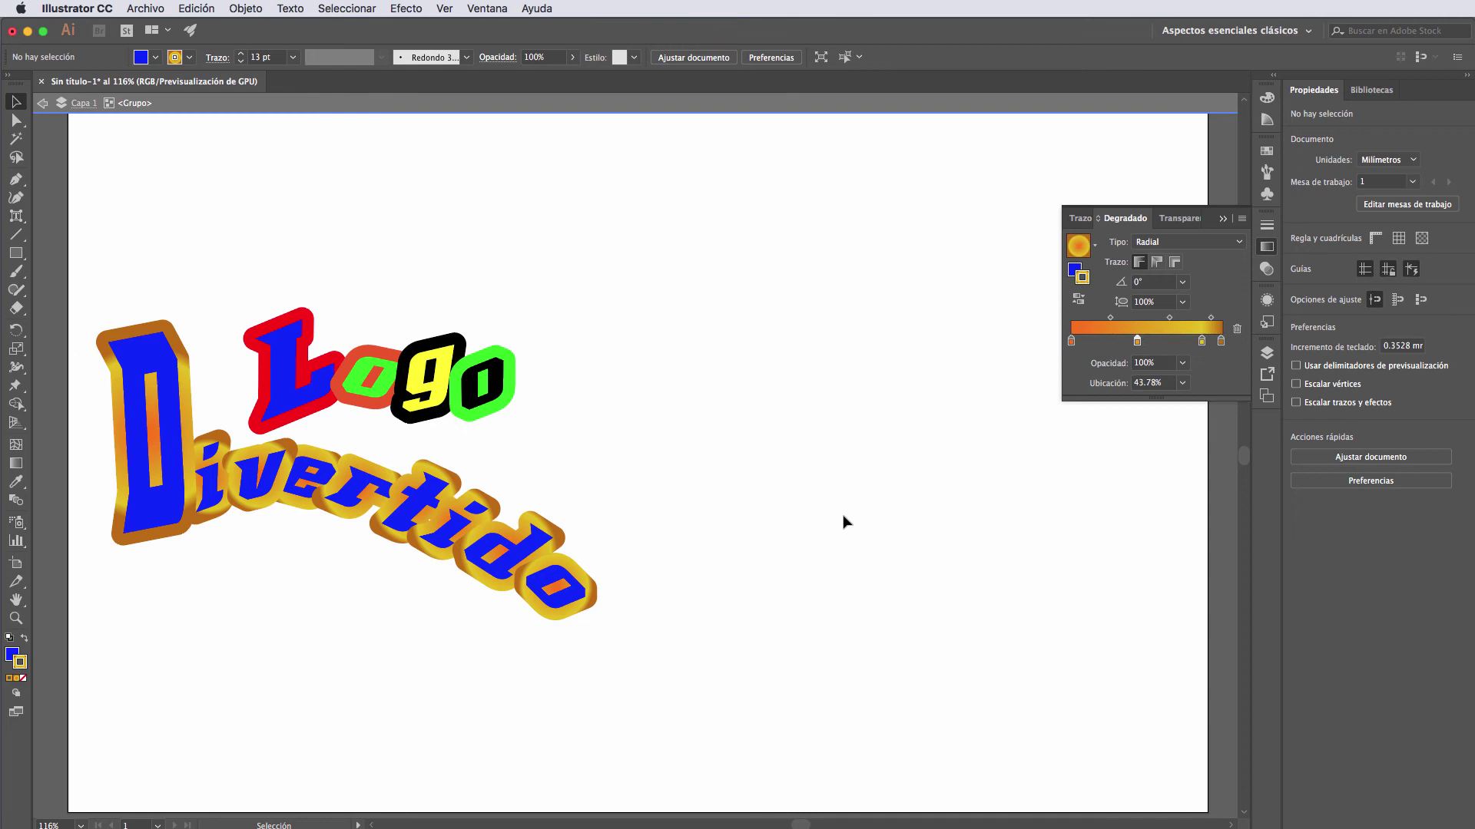
In isolation mode, shorten the D's height and move it down slightly.
double_click(173, 514)
click(159, 542)
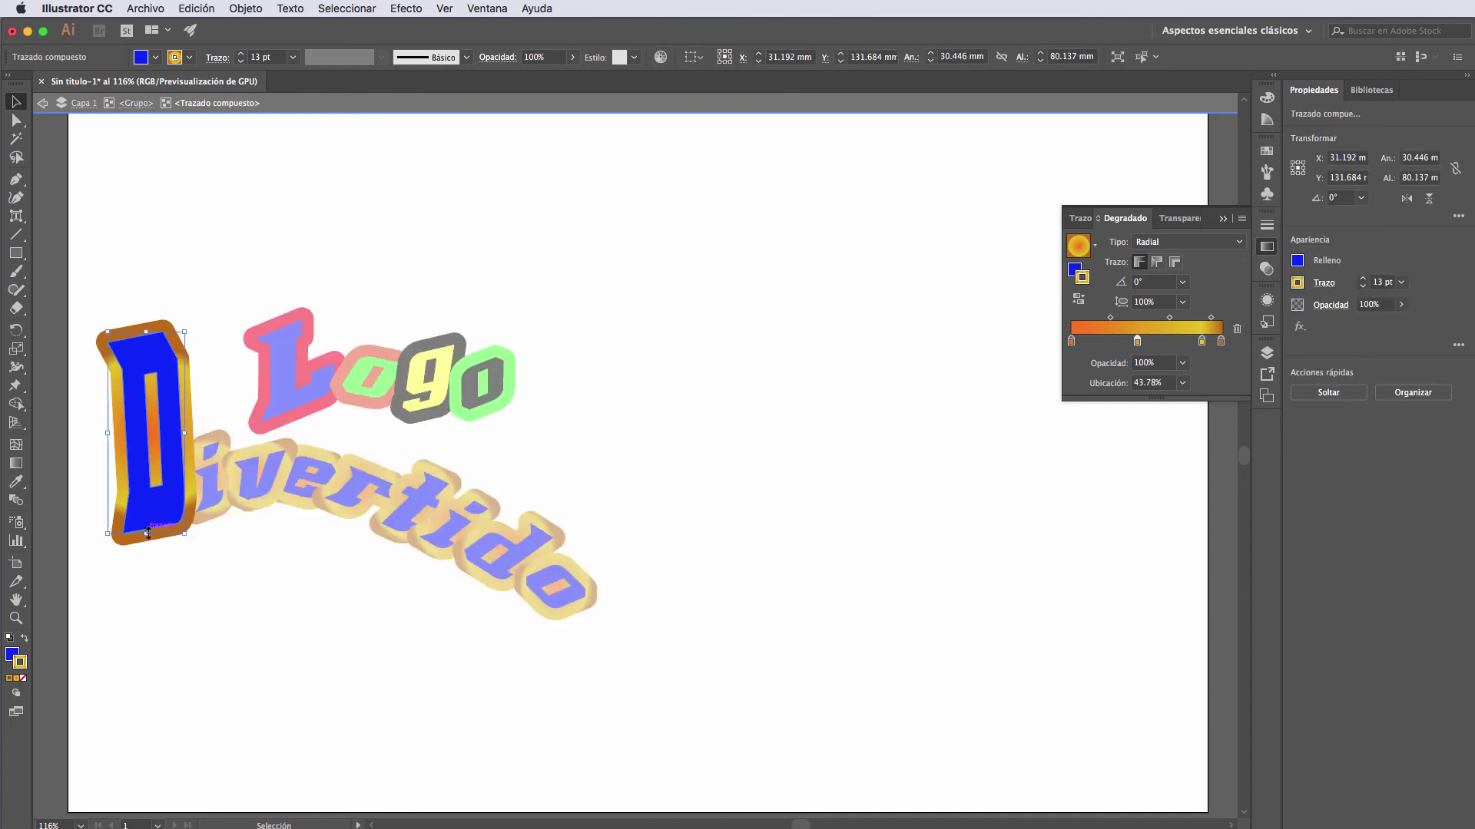
drag(154, 535, 152, 496)
drag(157, 361, 158, 424)
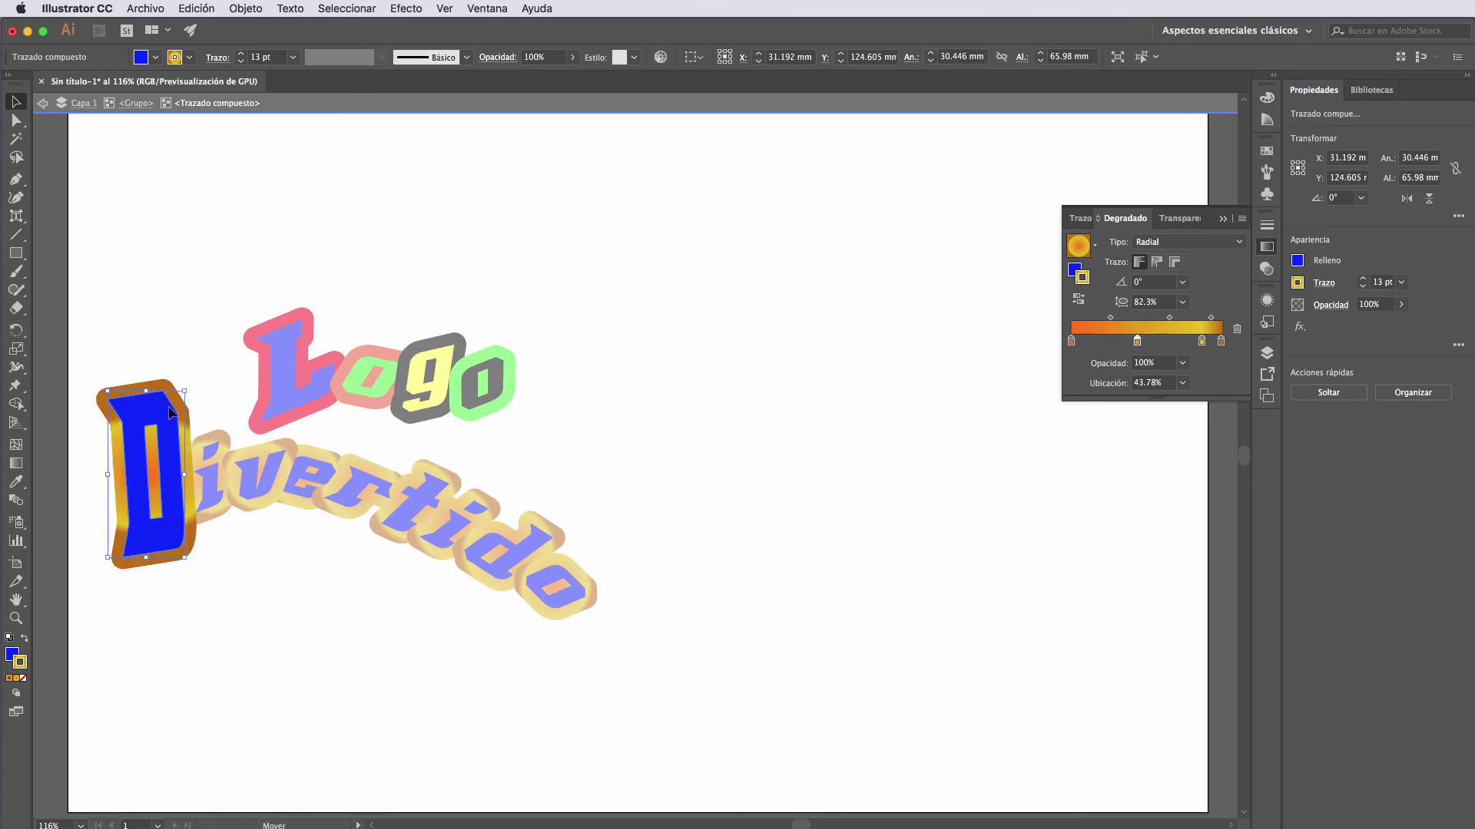
Round the D's corners to 2.38 mm, exit isolation, and nudge the i right.
click(16, 119)
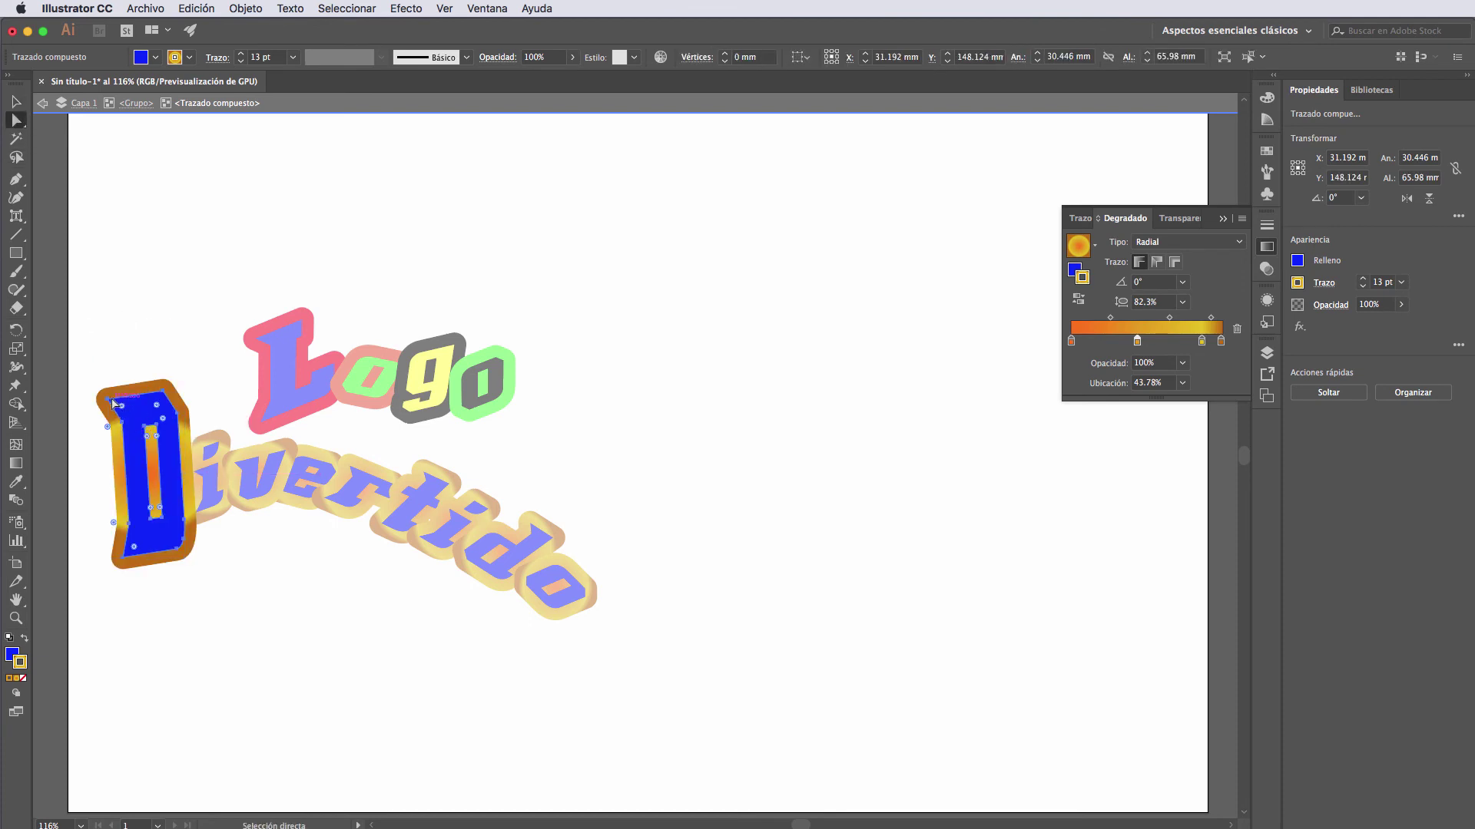
click(110, 404)
drag(117, 401, 135, 412)
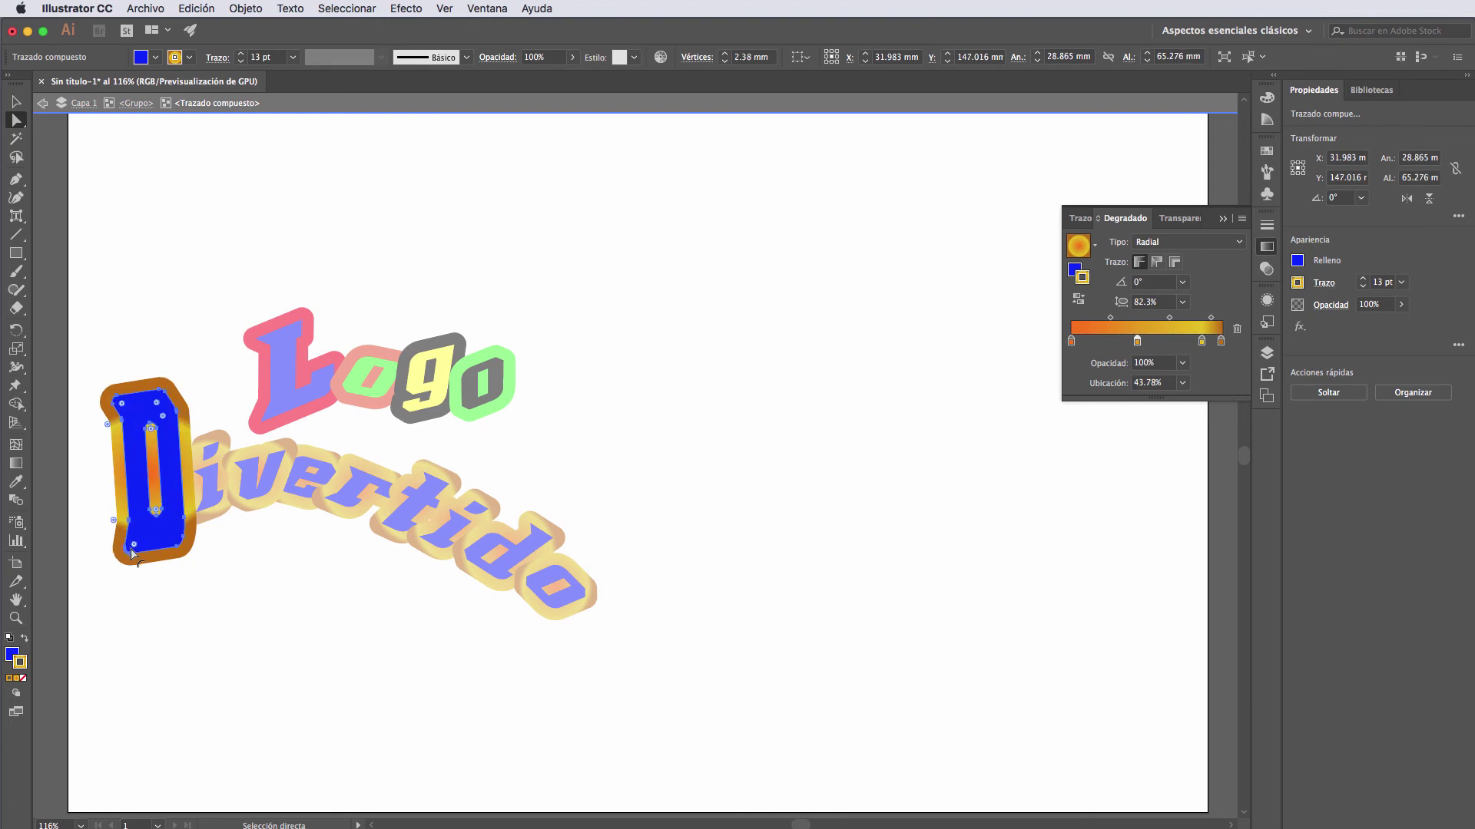
click(103, 462)
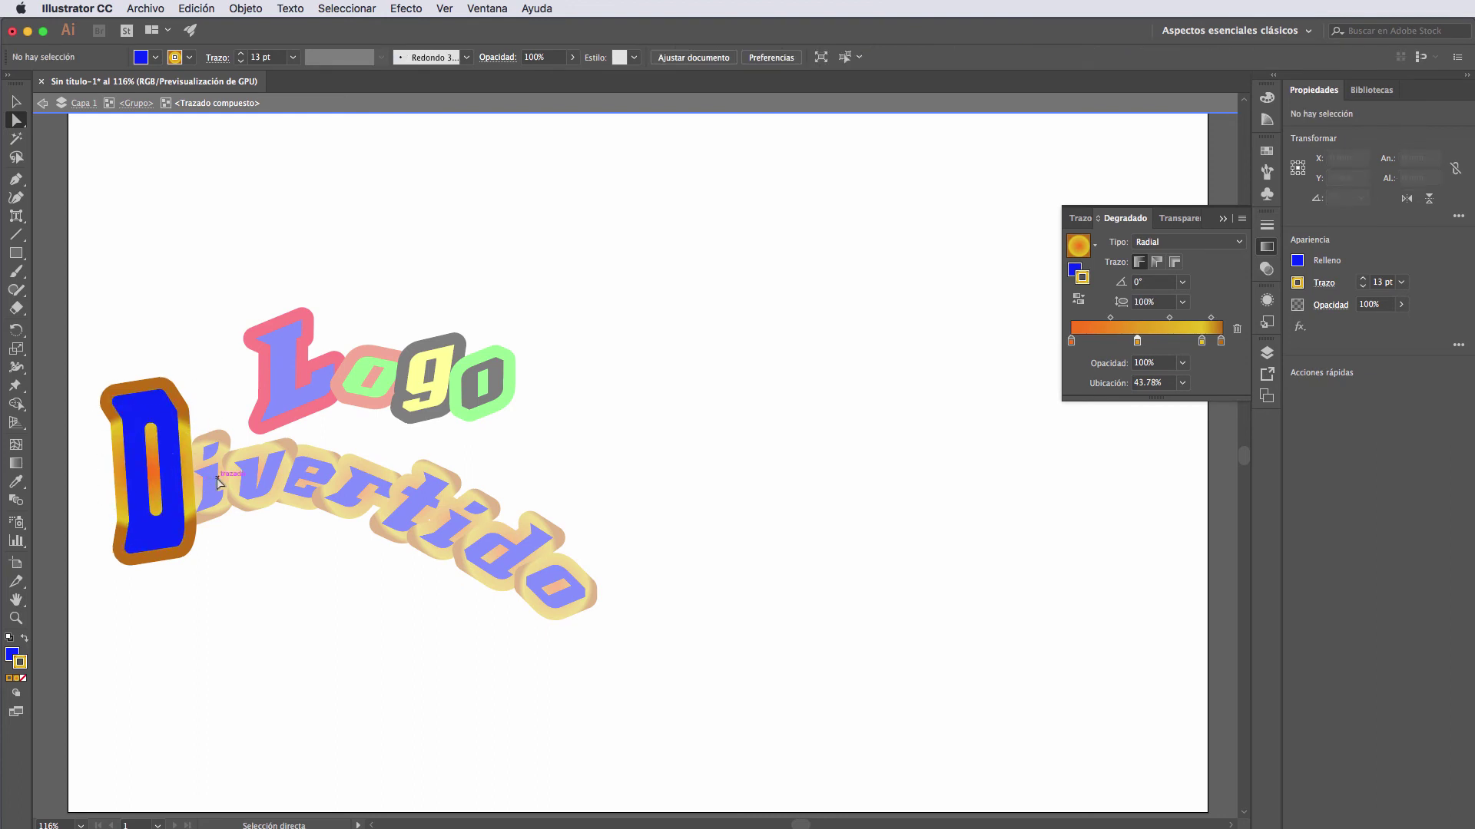
double_click(198, 507)
drag(194, 485, 217, 481)
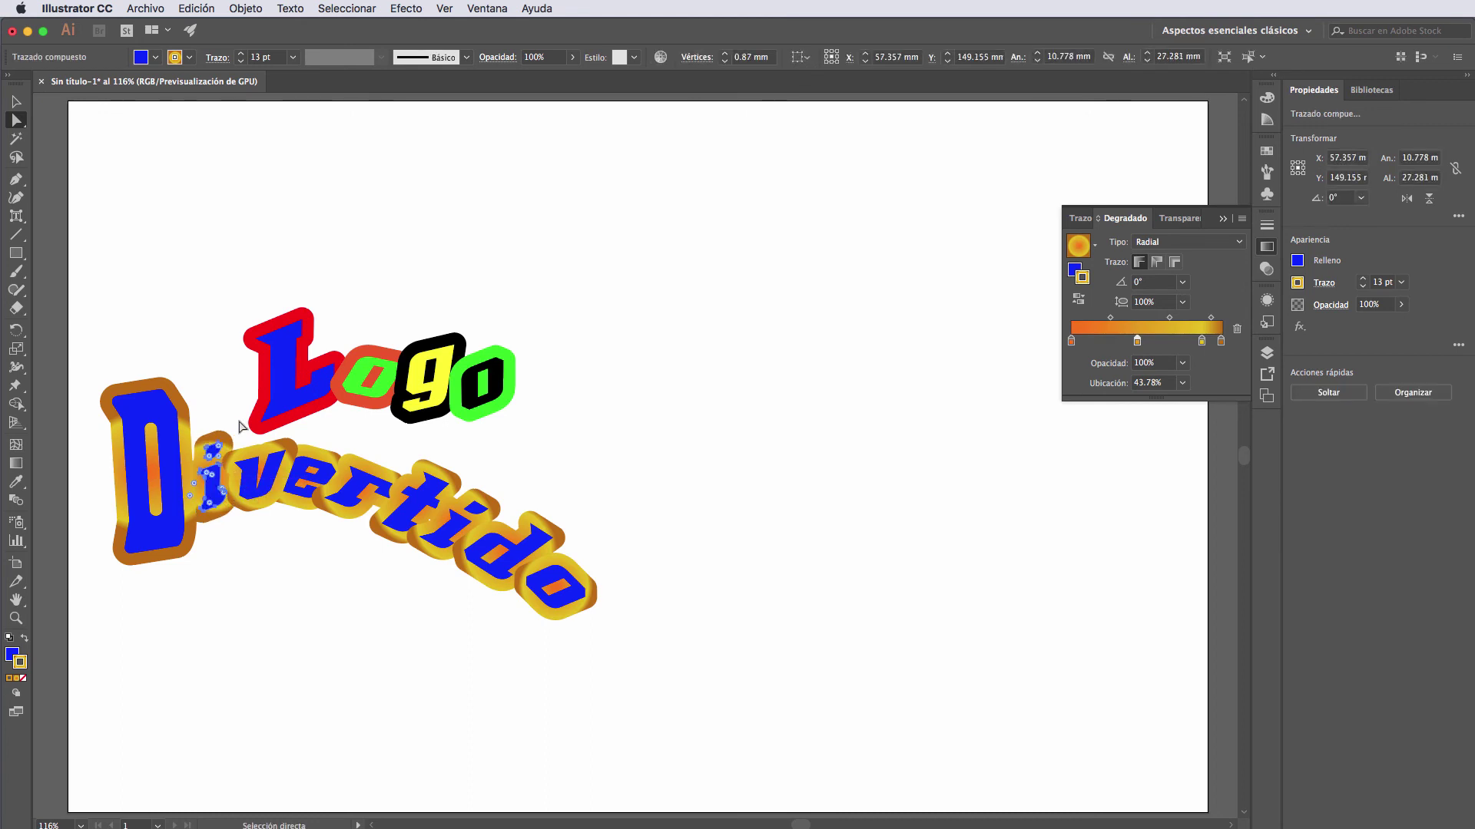
Lower the v, and move the e down and slightly left.
click(217, 415)
drag(258, 496, 251, 530)
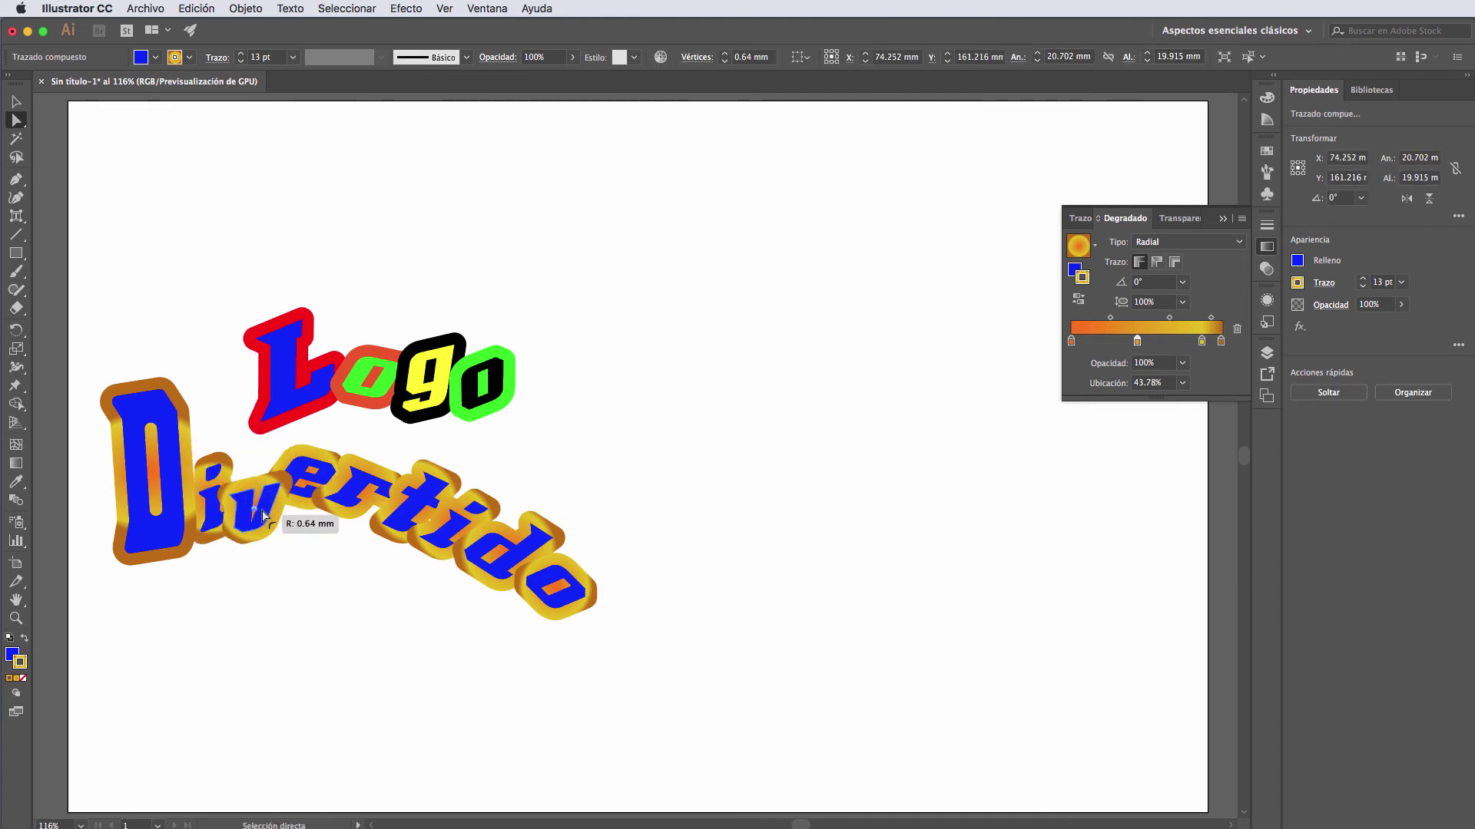
click(321, 484)
drag(323, 486, 296, 542)
Shift the r down and right, and drop the t lower.
click(510, 541)
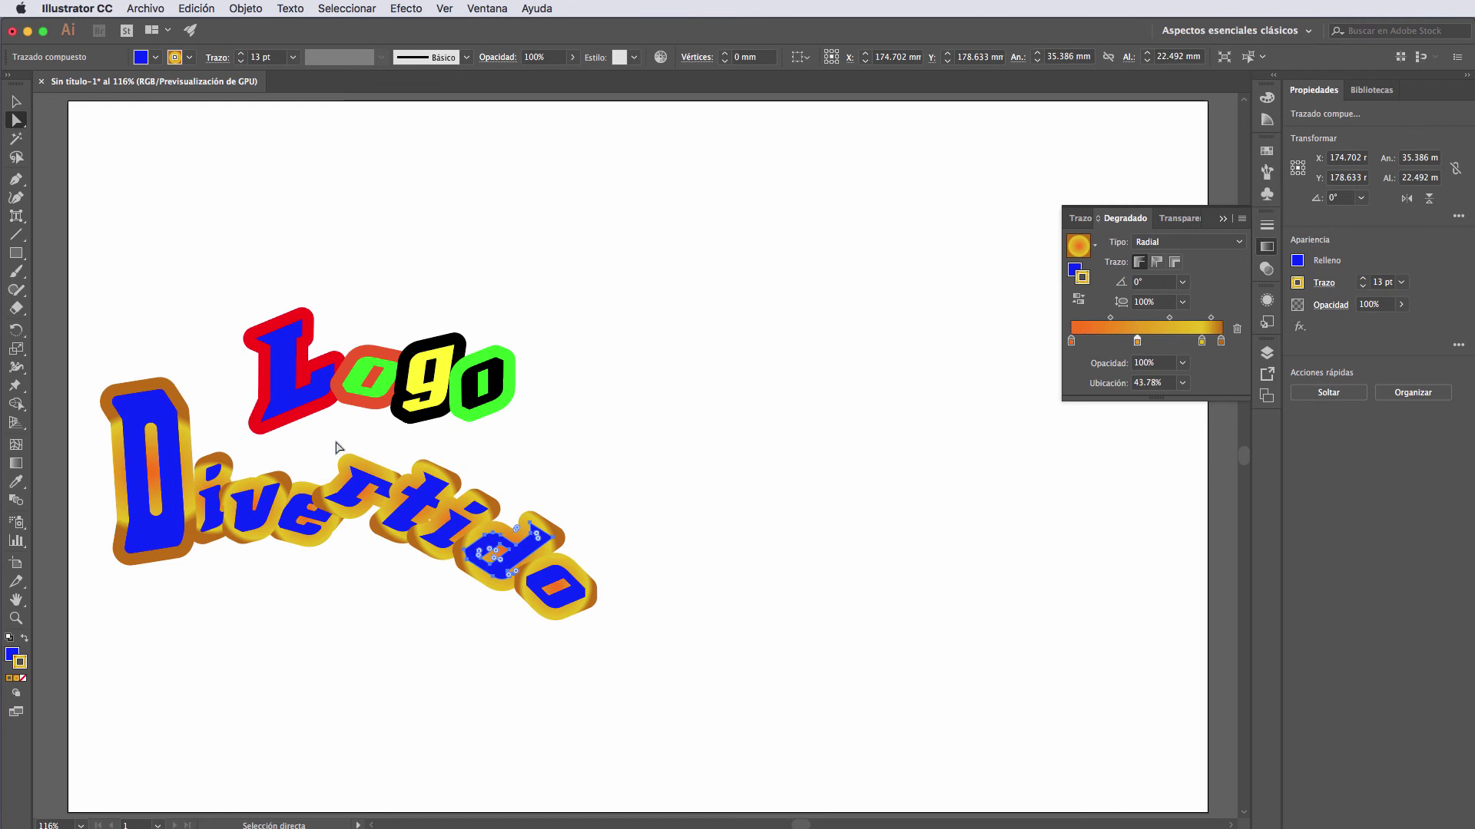
drag(336, 441, 603, 635)
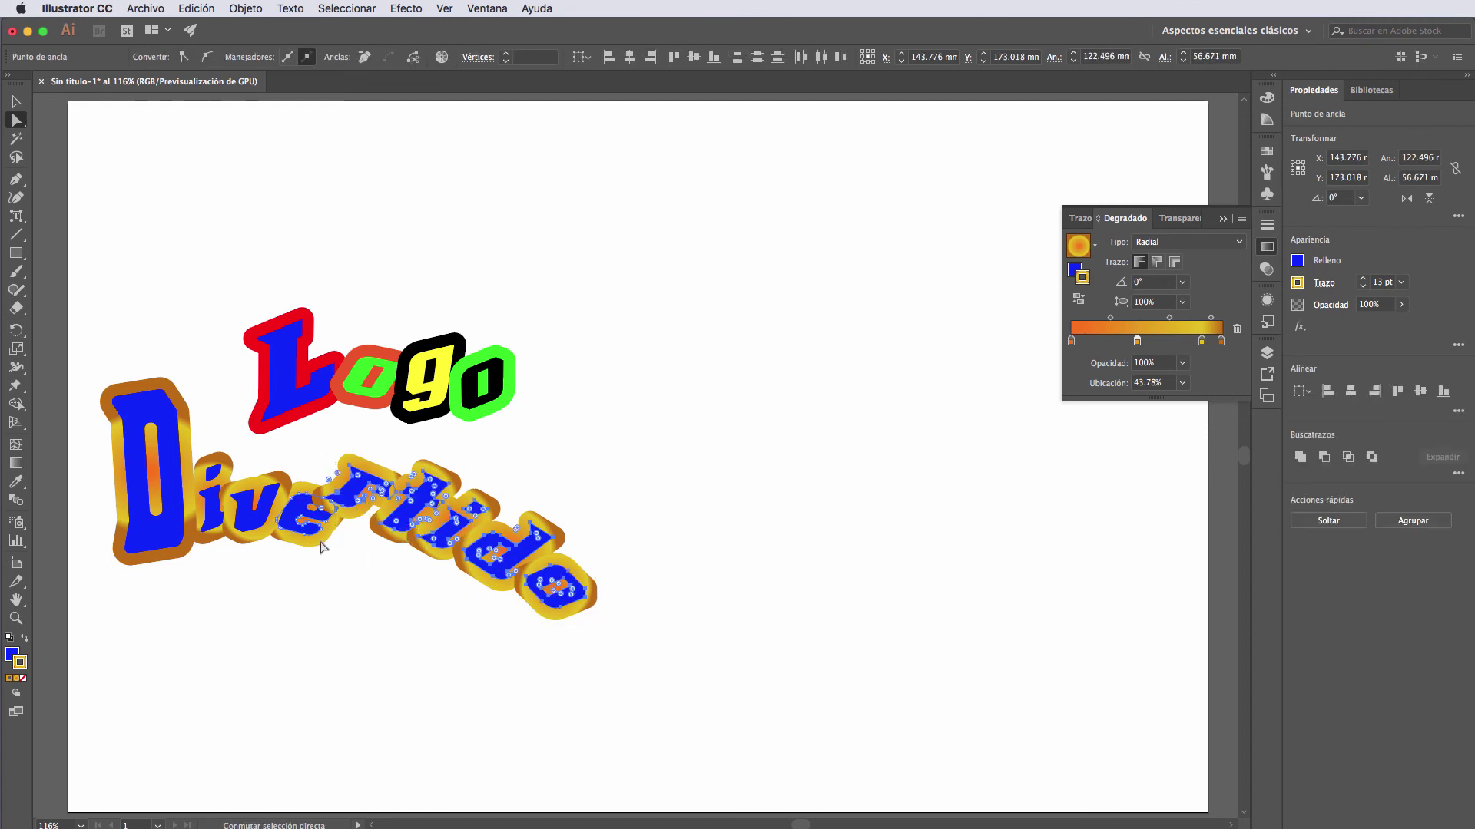
click(355, 520)
drag(355, 519, 397, 513)
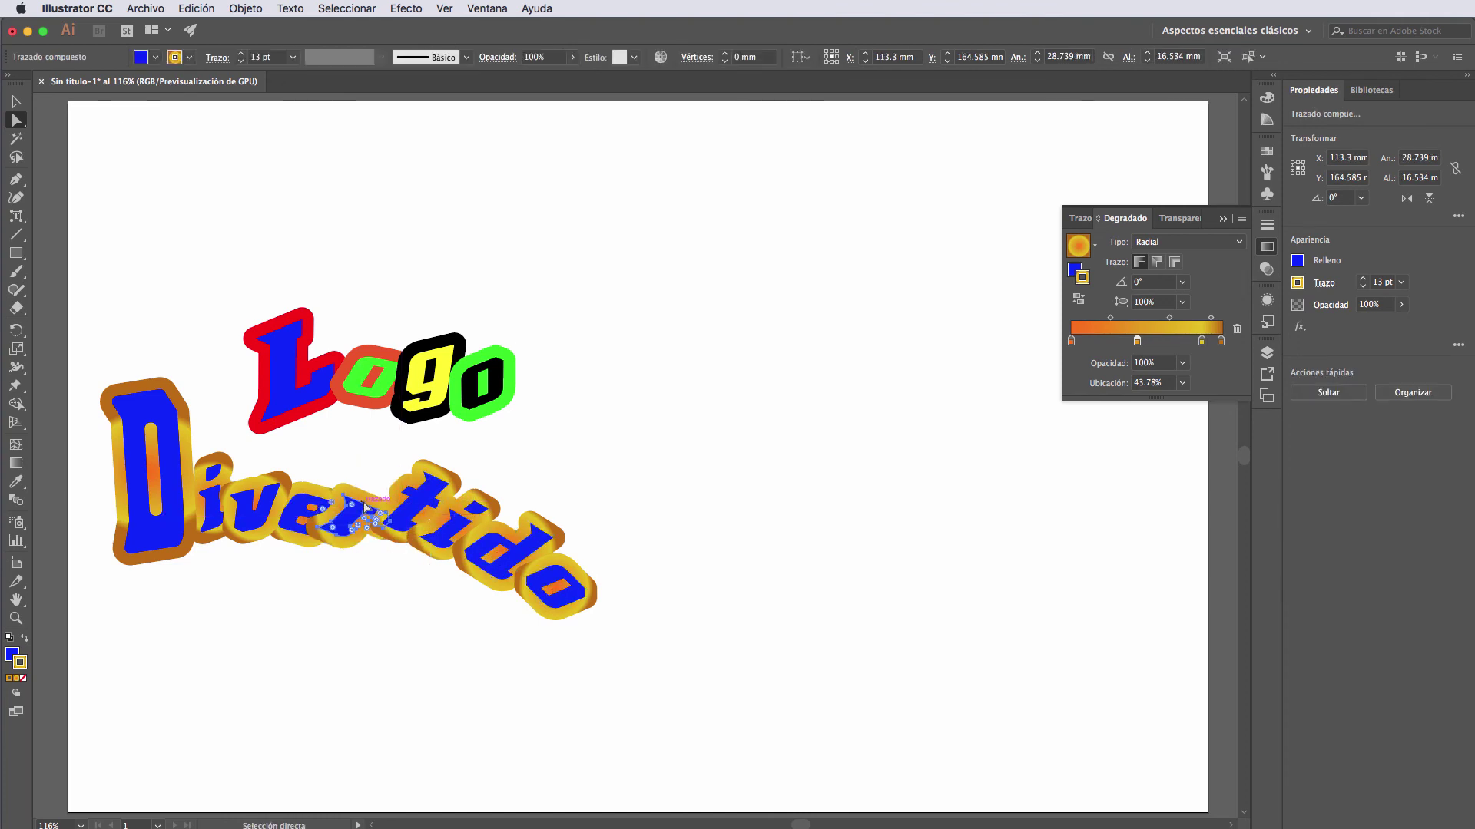
click(522, 497)
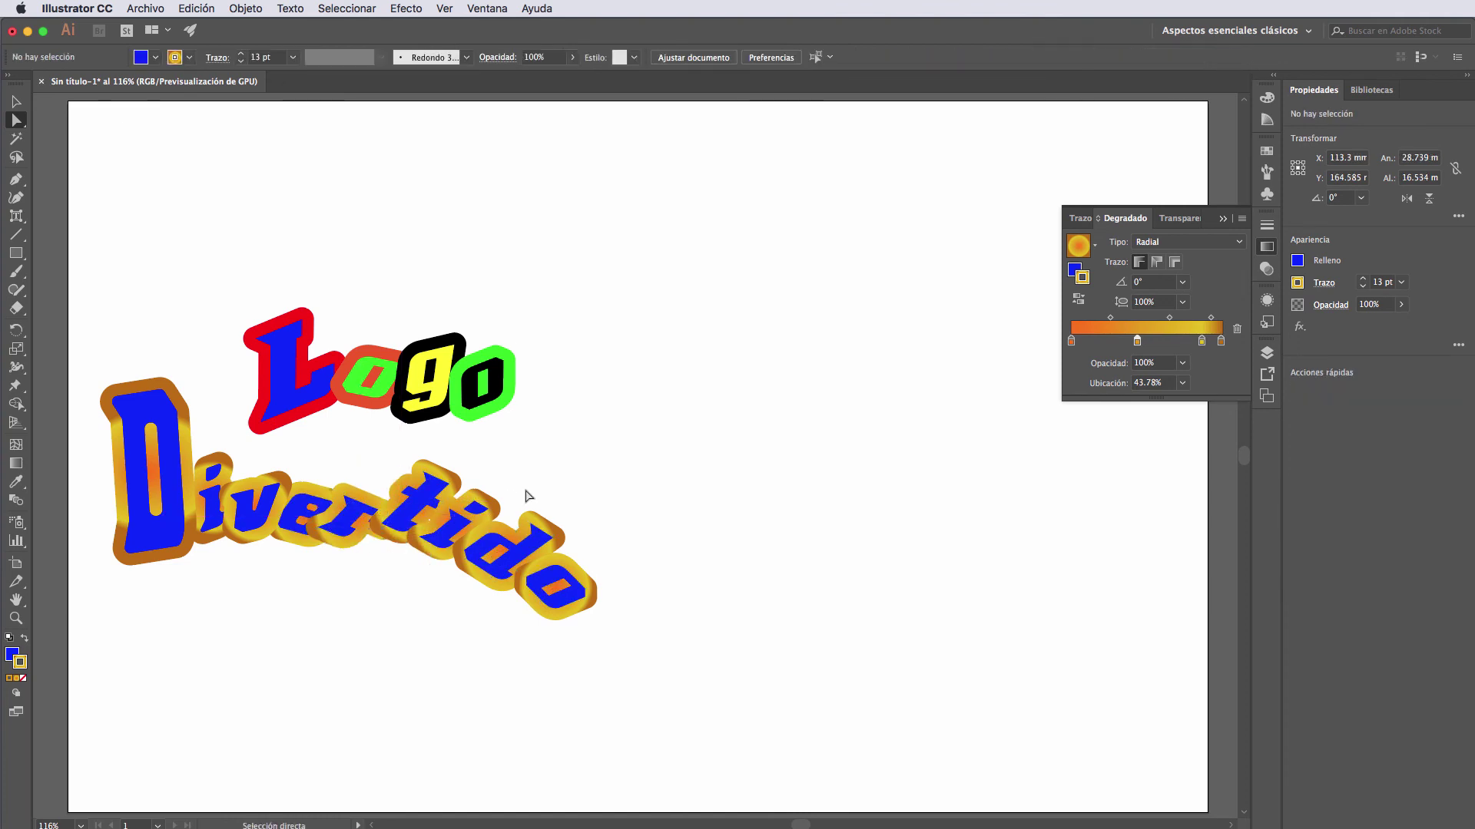
click(404, 524)
mouse_move(405, 524)
mouse_down()
mouse_move(388, 557)
mouse_move(436, 590)
mouse_up()
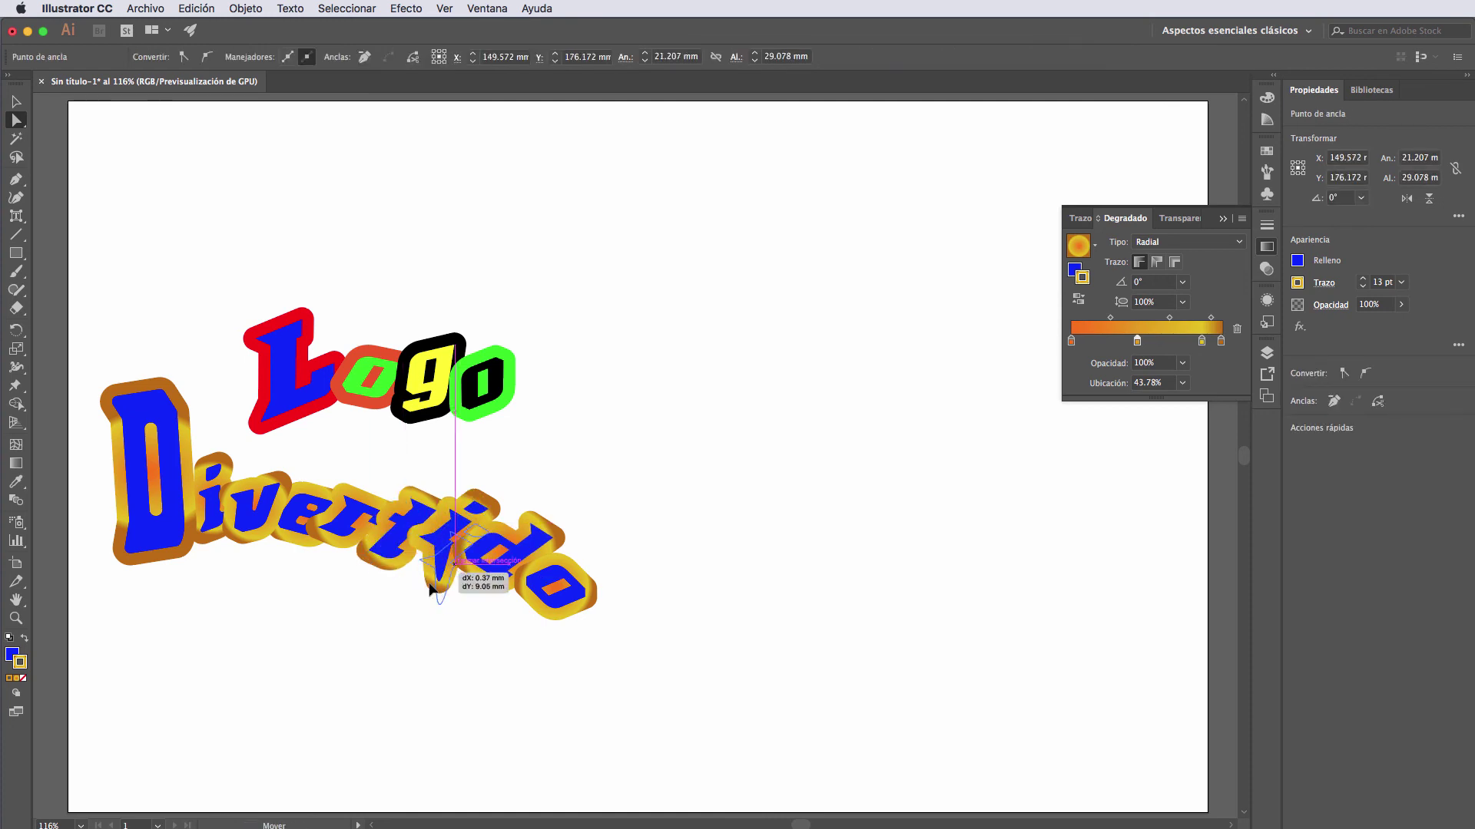
Pull the d downward and nudge it into its final position.
click(494, 583)
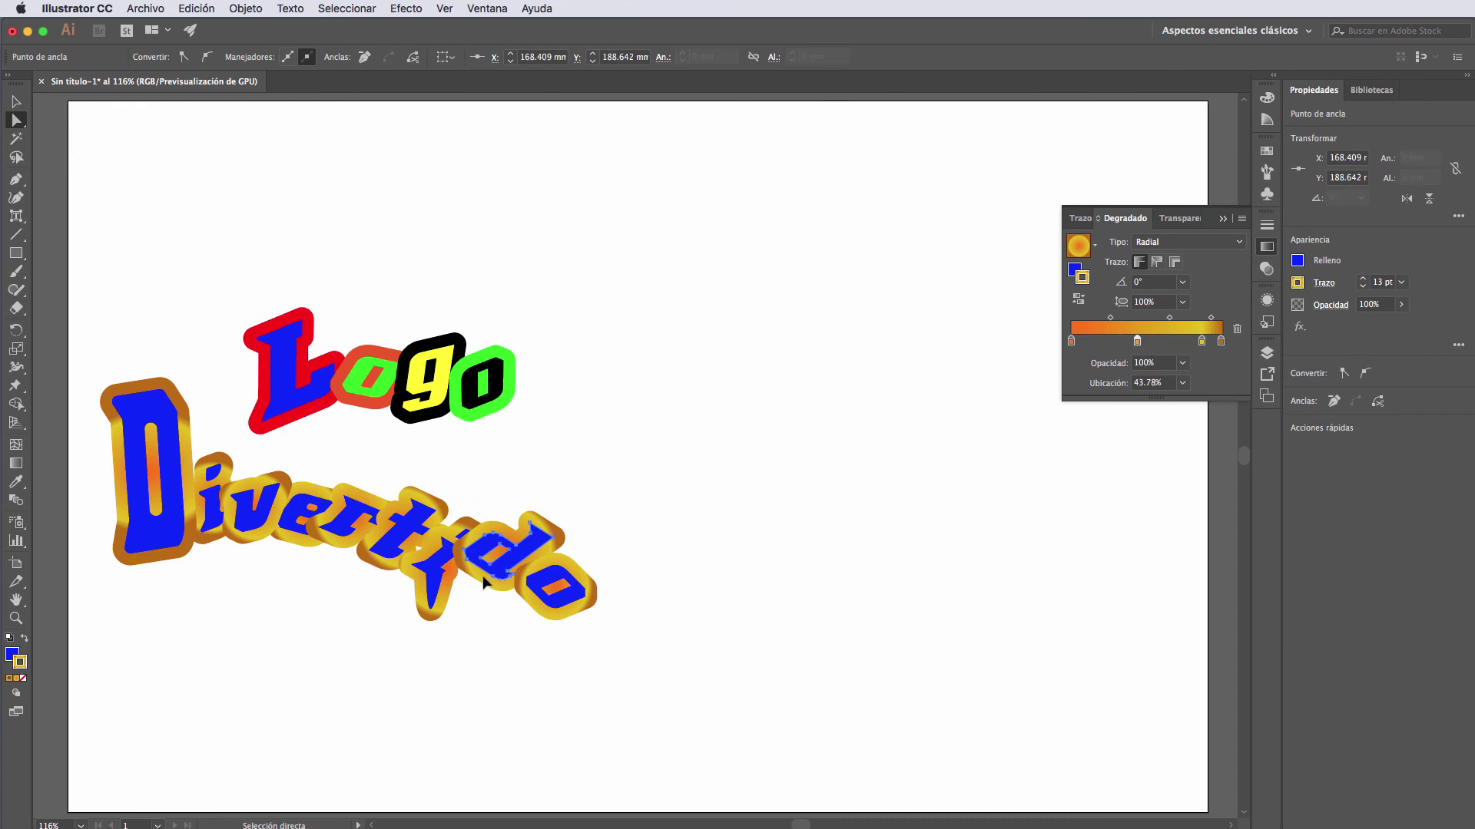
mouse_move(494, 585)
mouse_down()
mouse_move(492, 618)
mouse_move(558, 655)
mouse_up()
click(555, 609)
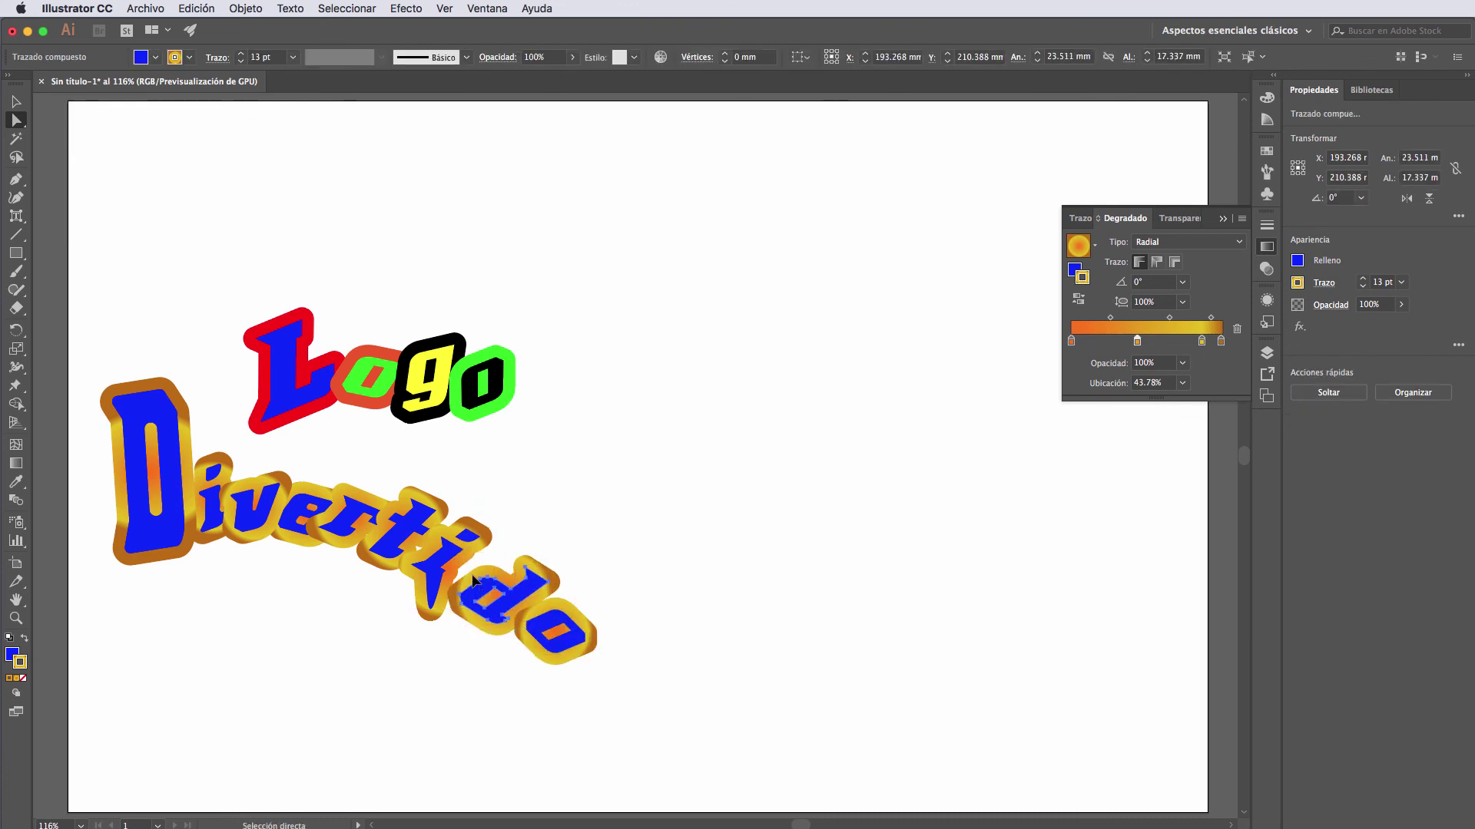
drag(536, 570, 549, 563)
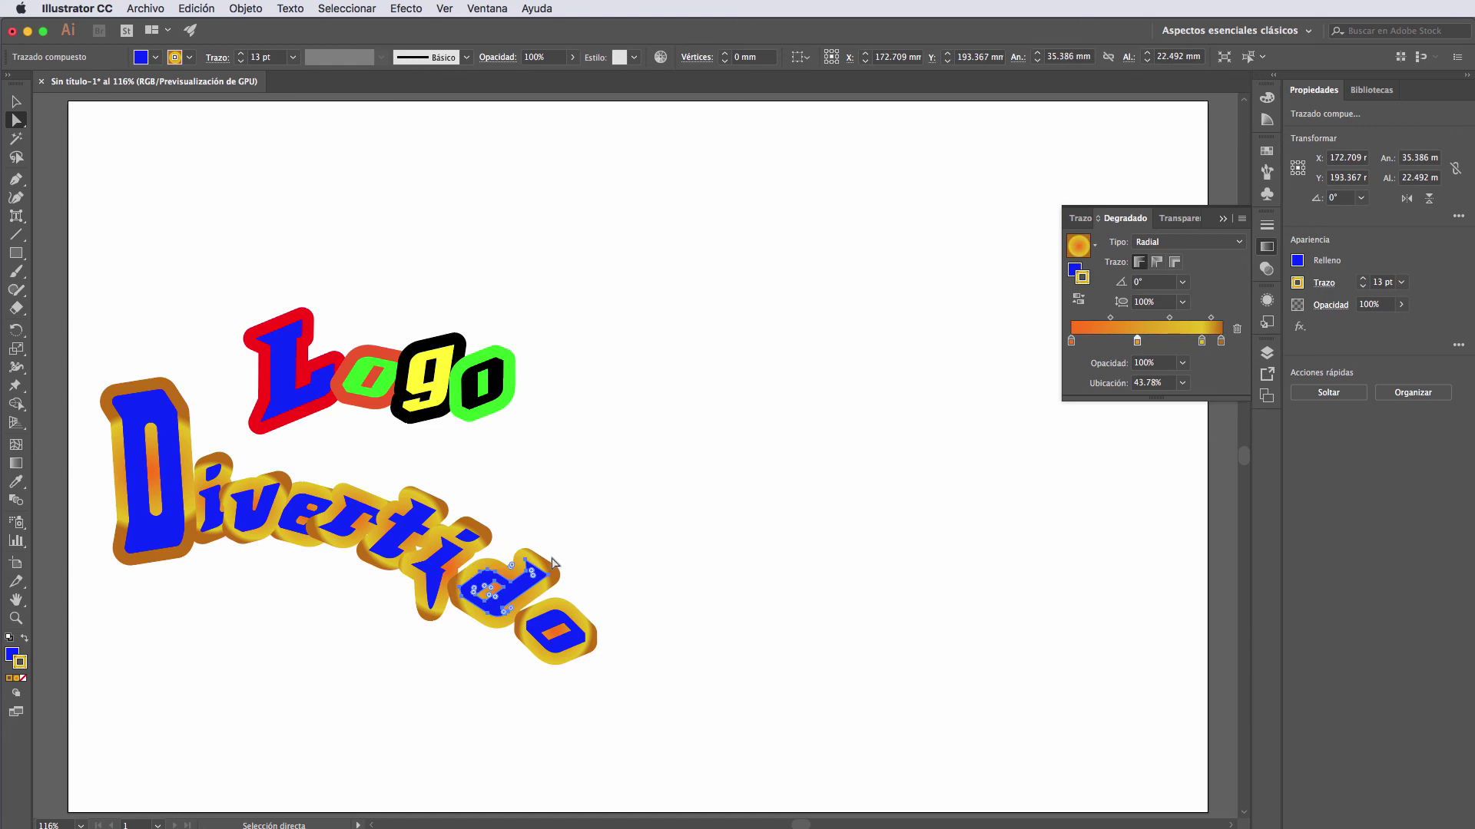